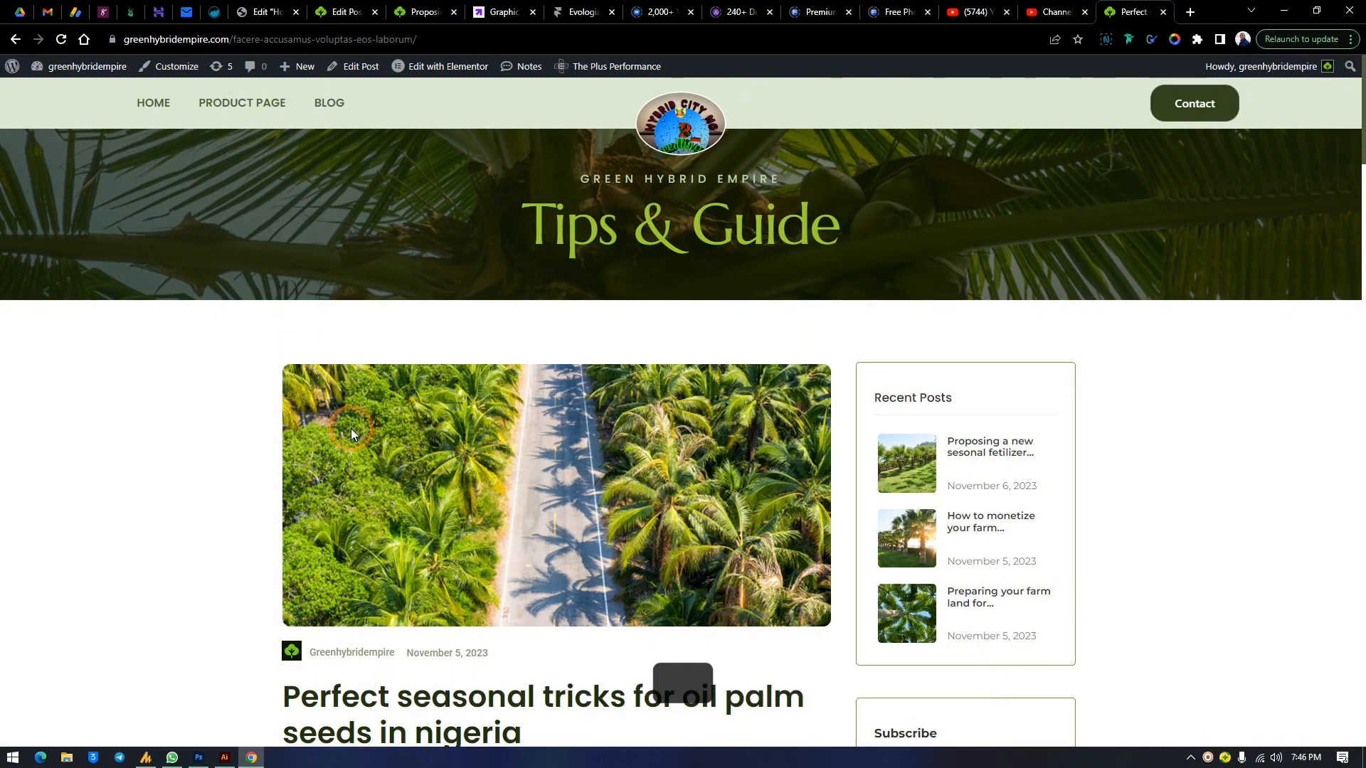
Scroll through the published oil palm blog post to review its layout
scroll(534, 383, "down", 7)
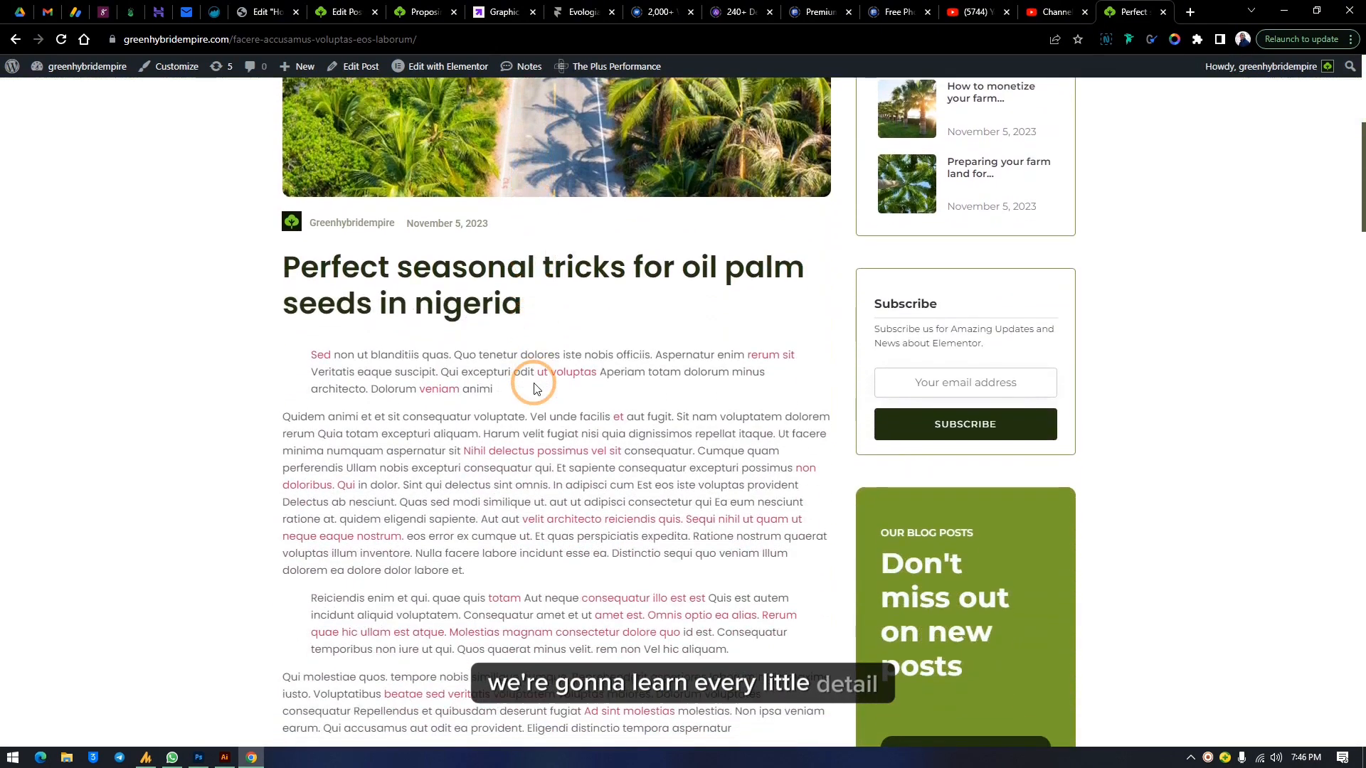
scroll(533, 382, "down", 7)
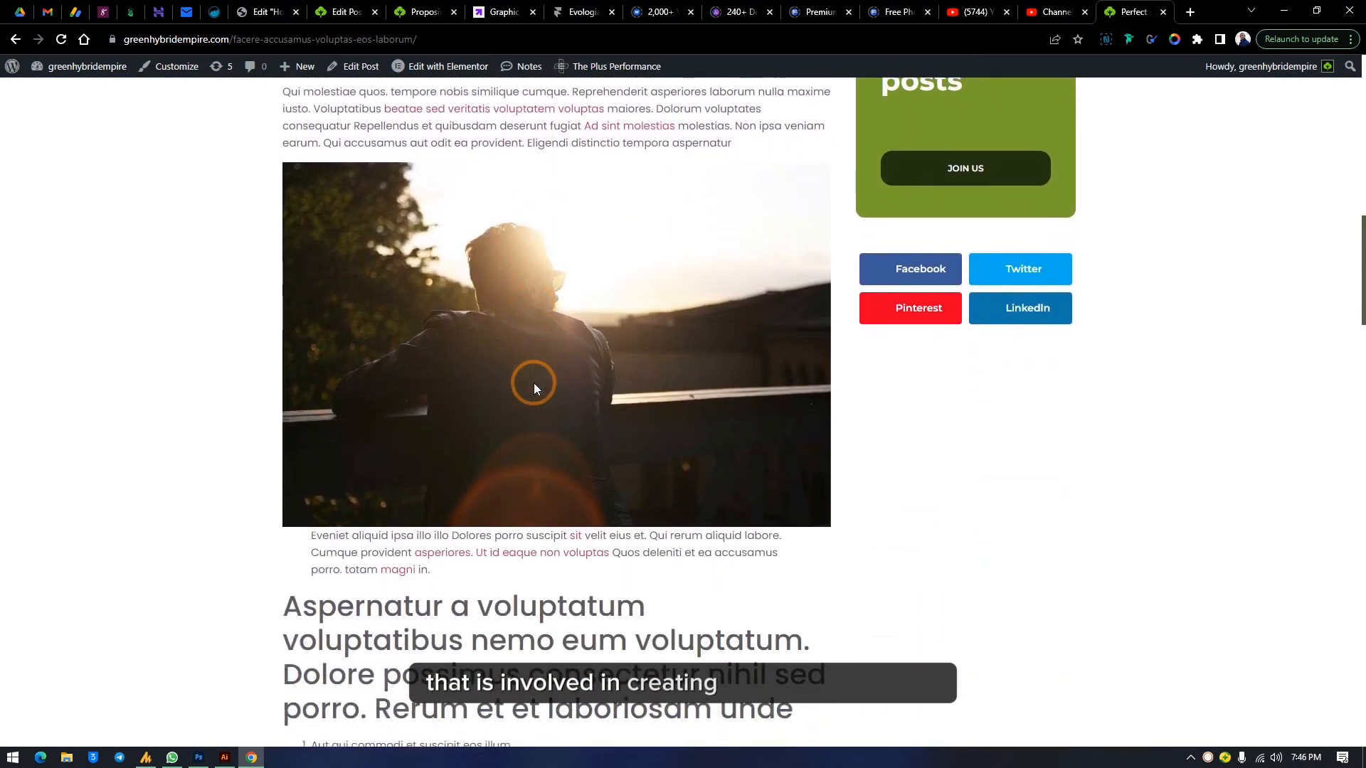
scroll(534, 383, "up", 13)
scroll(533, 383, "up", 1)
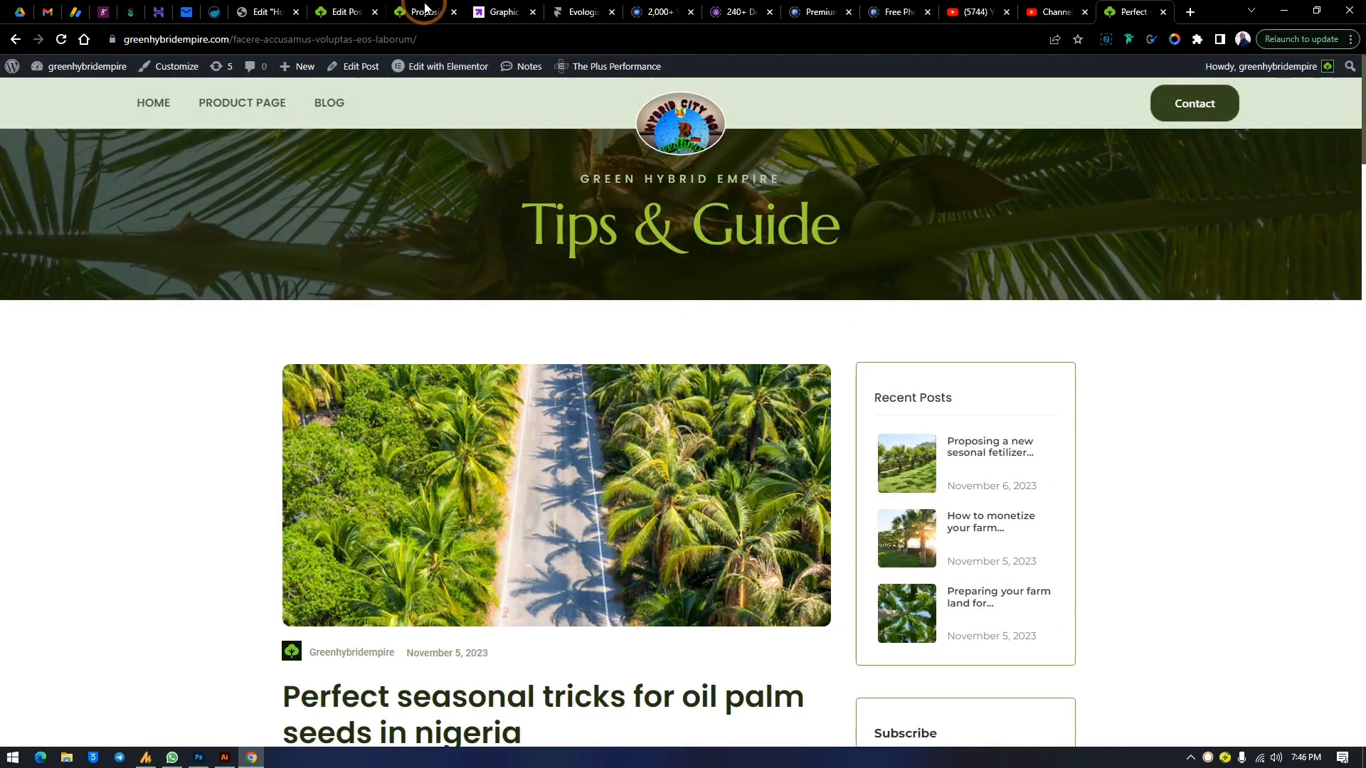
Copy all of the body text from the fertilizer post in the classic editor
left_click(371, 8)
left_click(579, 401)
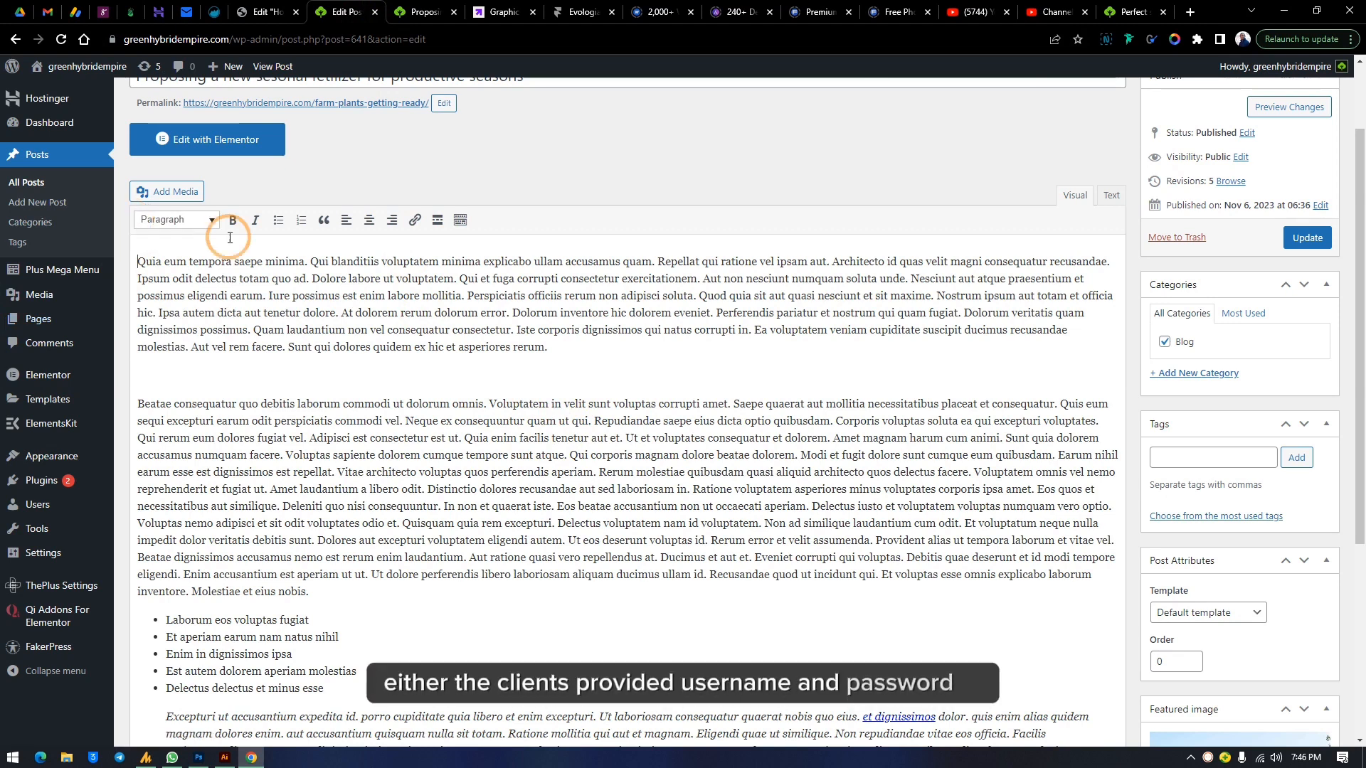
scroll(491, 424, "up", 2)
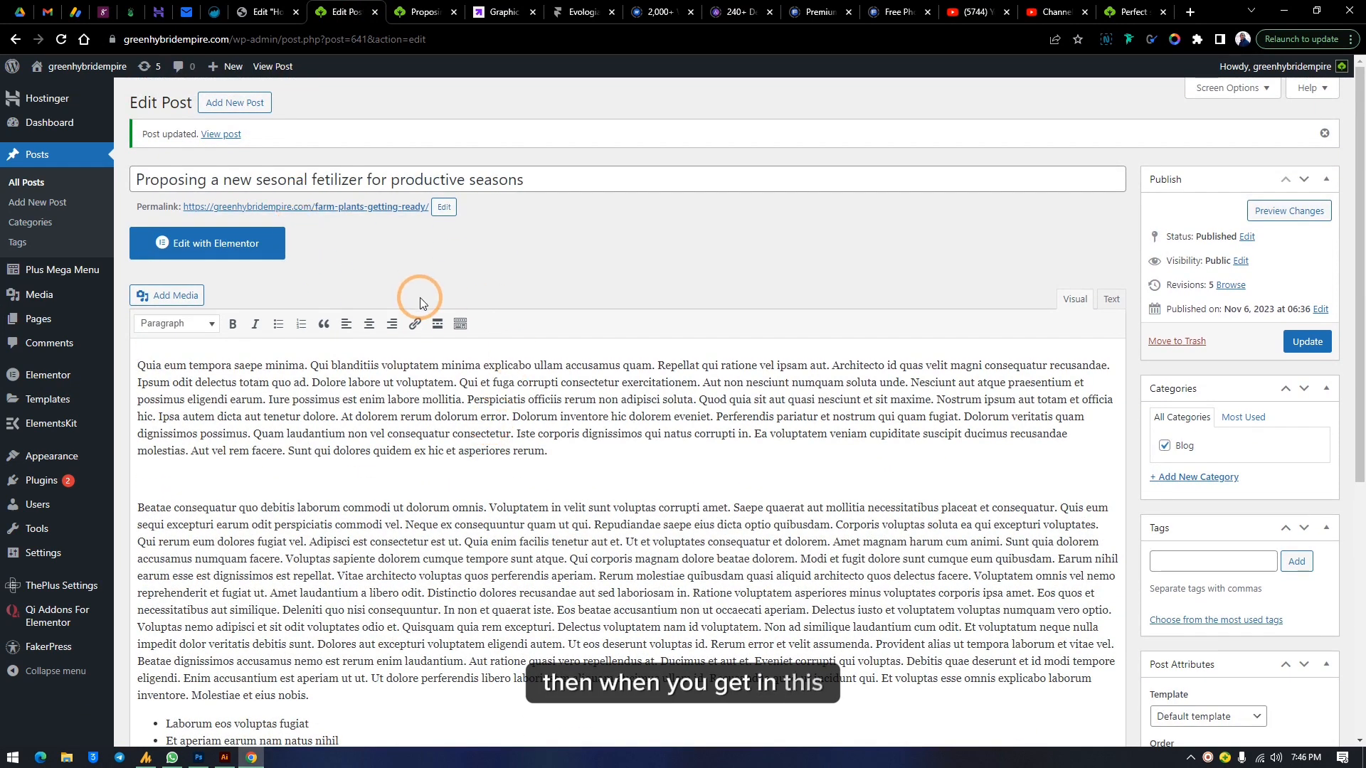
left_click(477, 416)
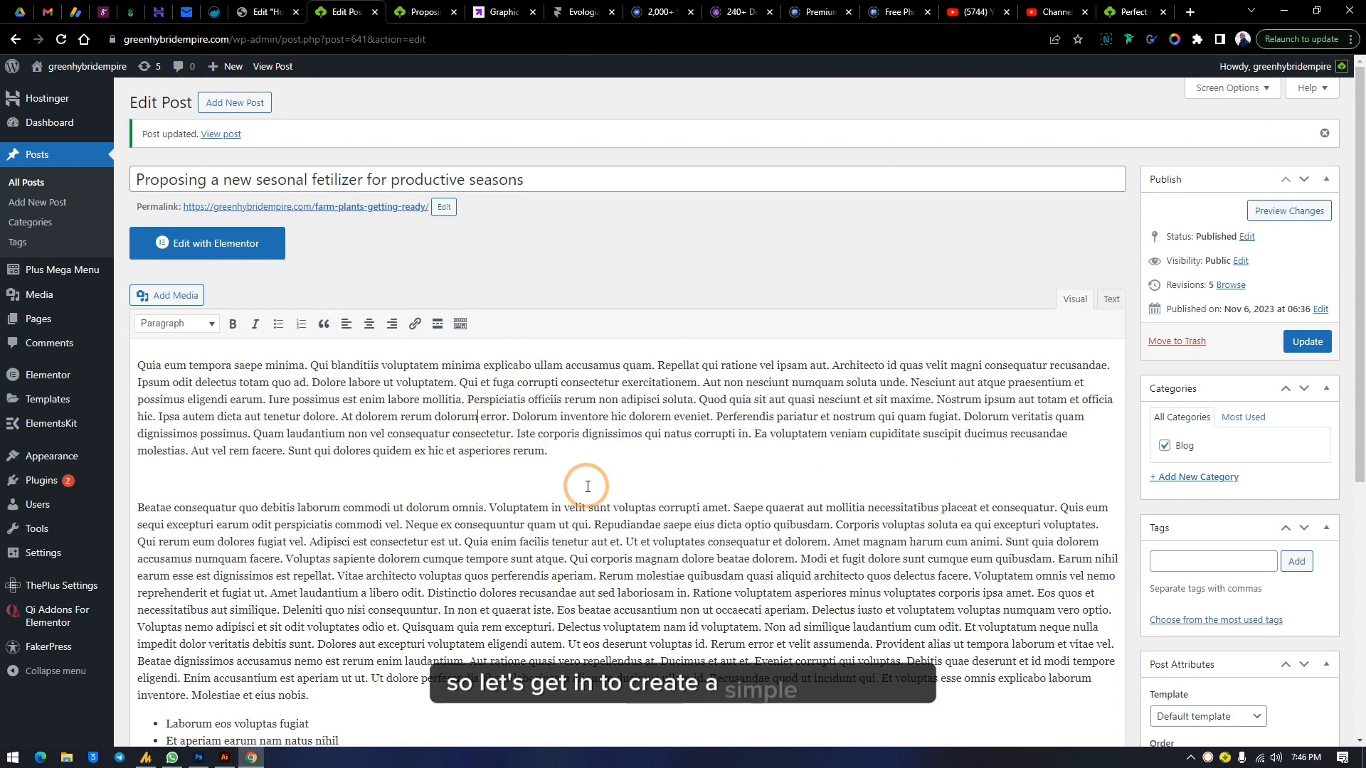
key("ctrl+a")
right_click(428, 398)
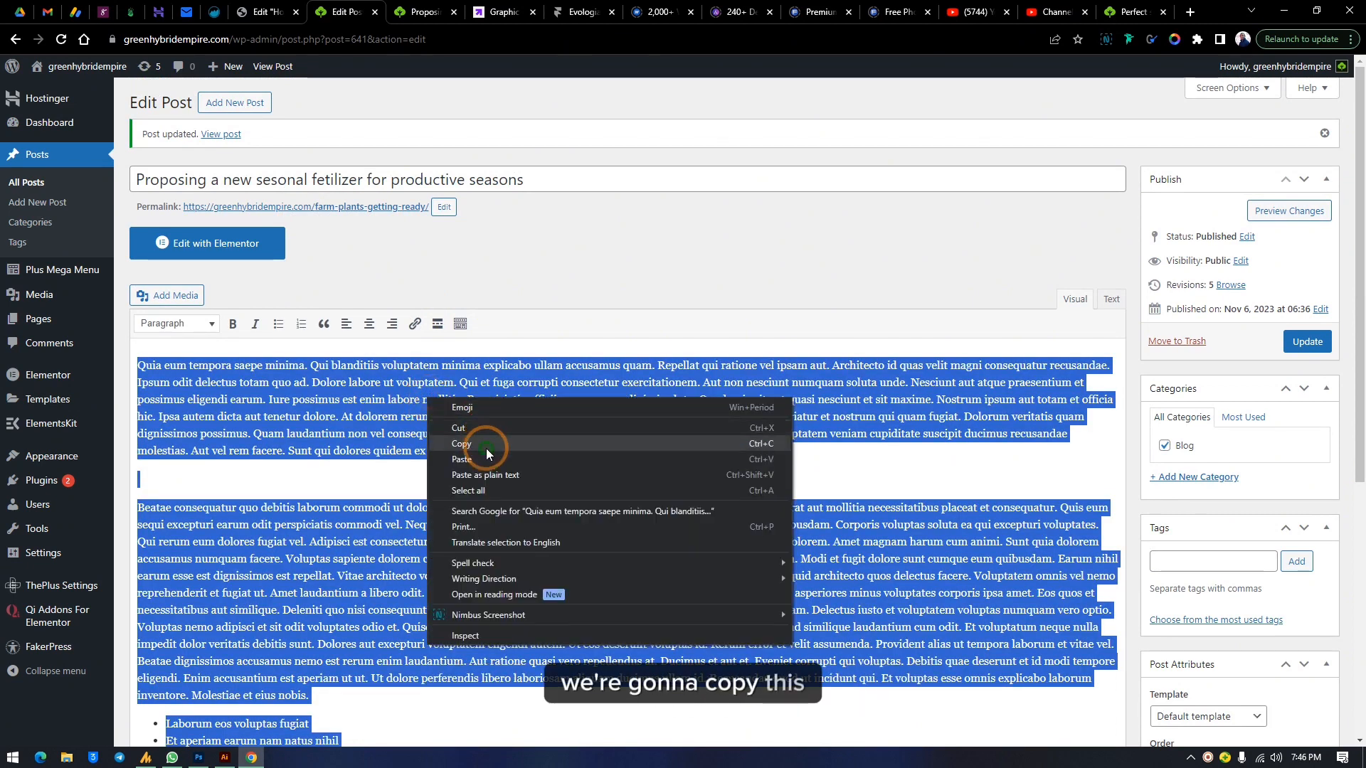
left_click(487, 449)
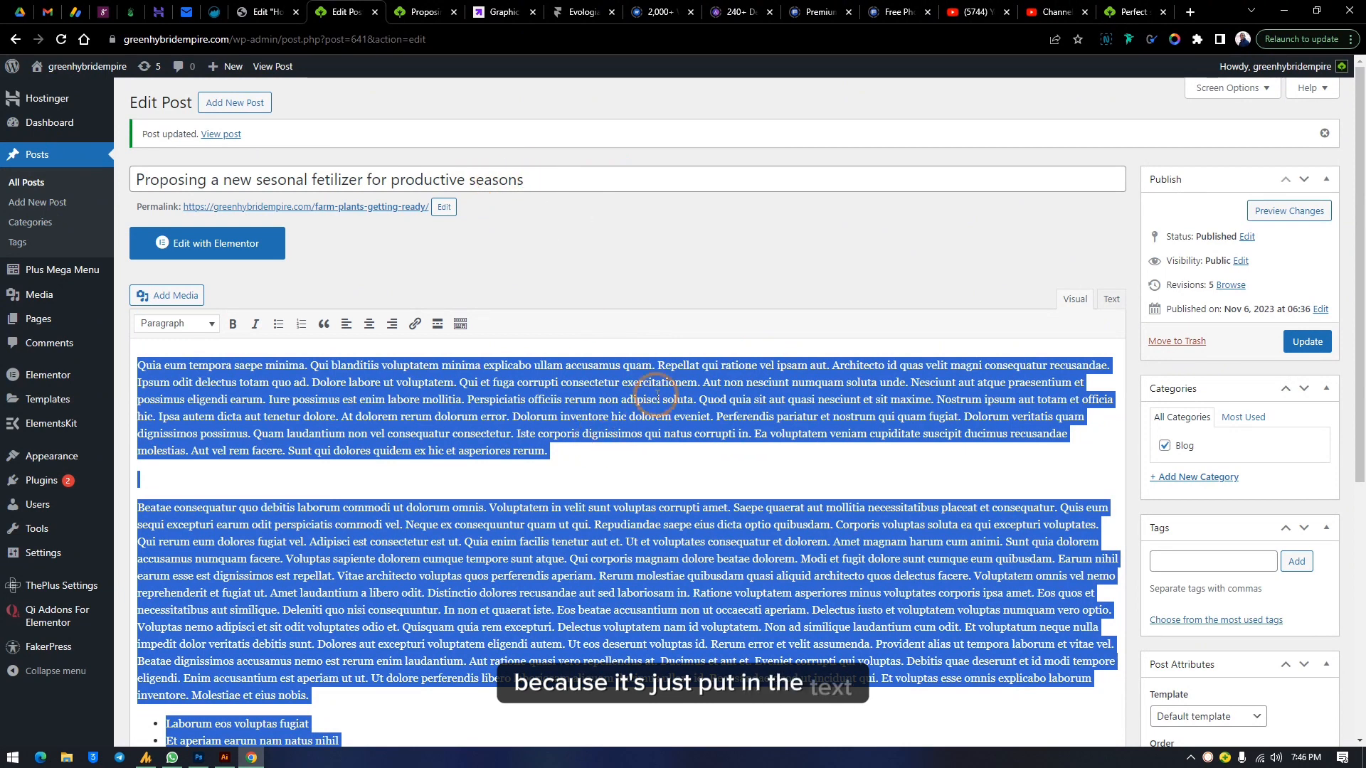
Open the post Categories page and enter seedling as the new category's name and slug
left_click(37, 160)
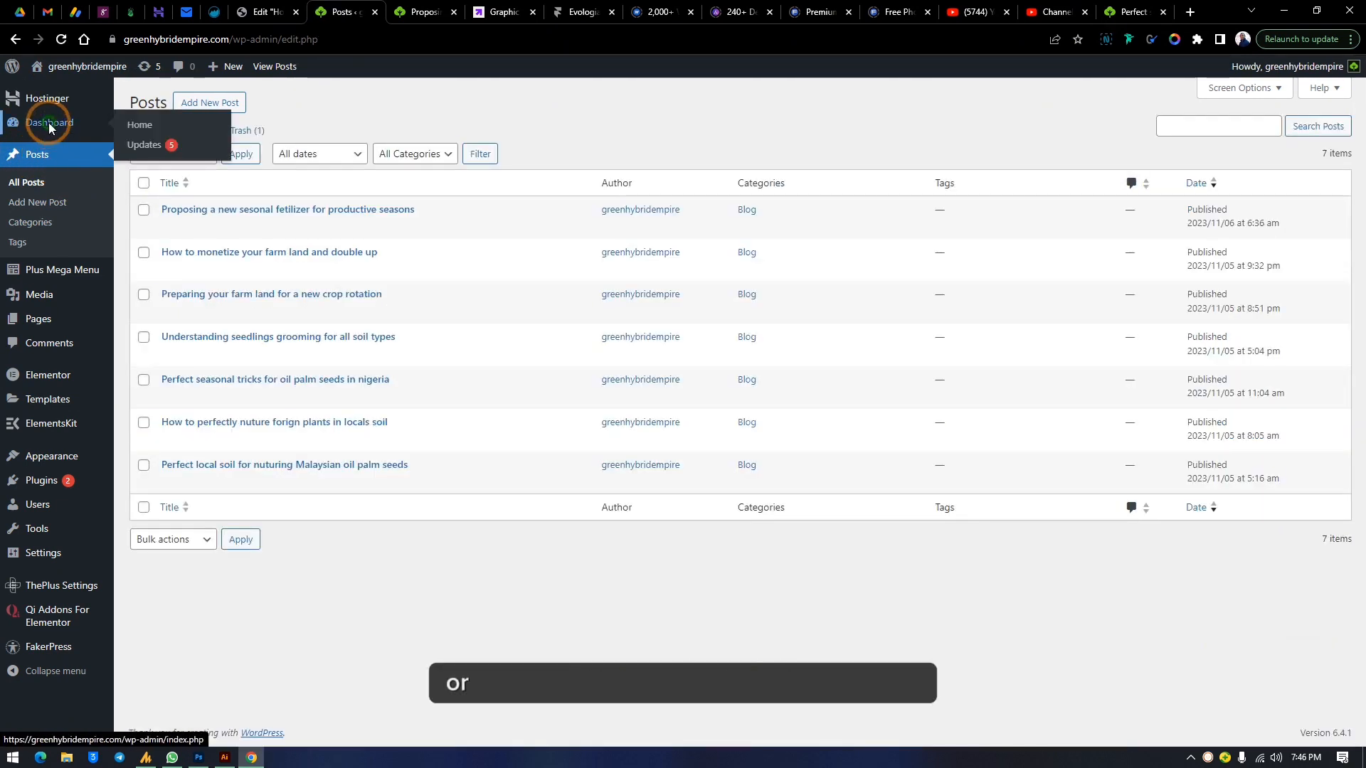
left_click(50, 125)
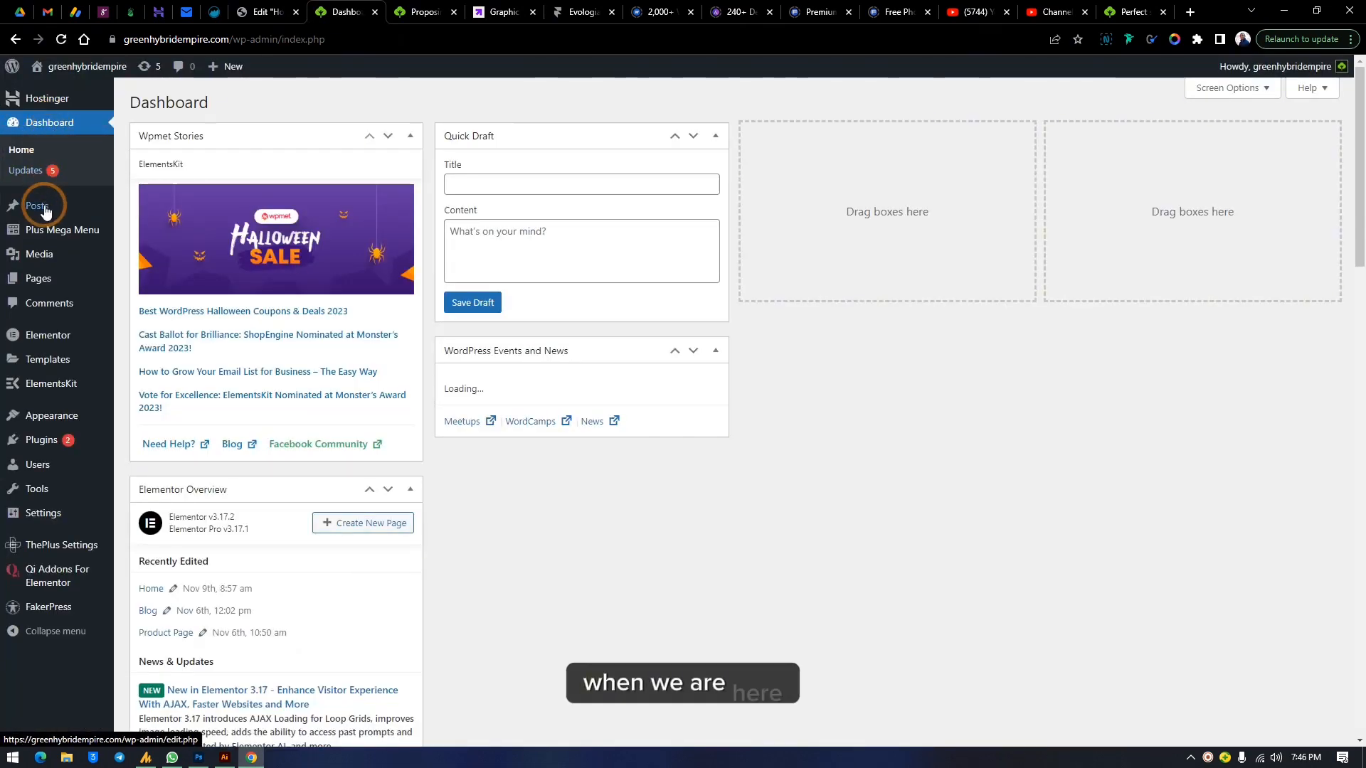
mouse_move(44, 212)
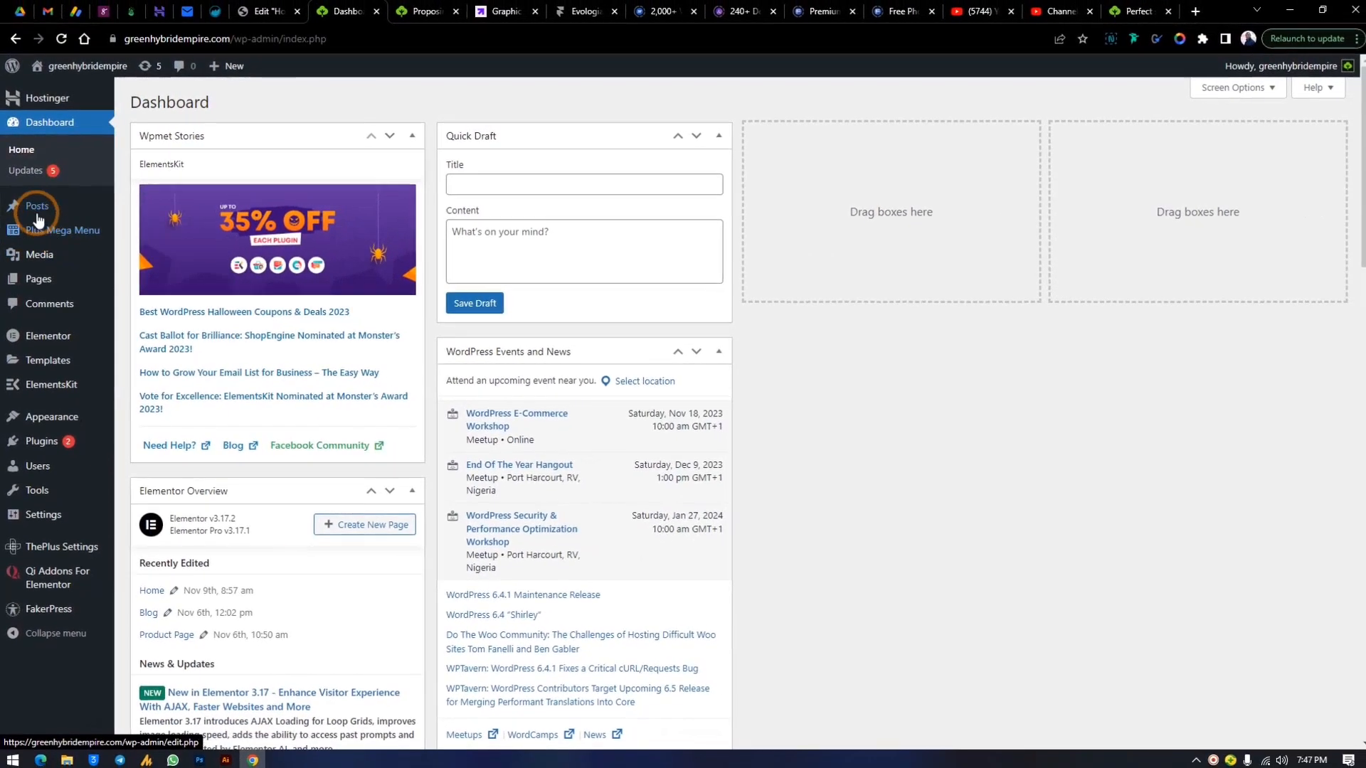
left_click(36, 206)
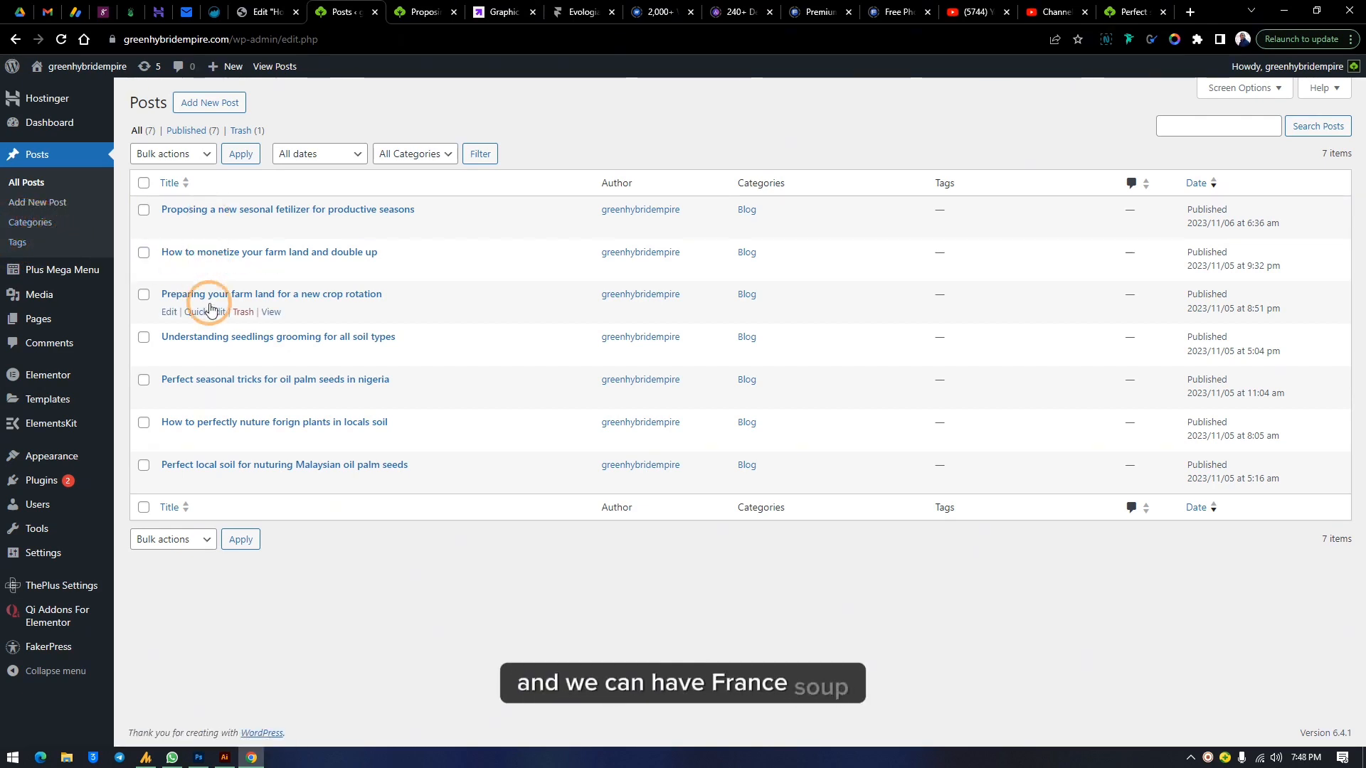
left_click(32, 223)
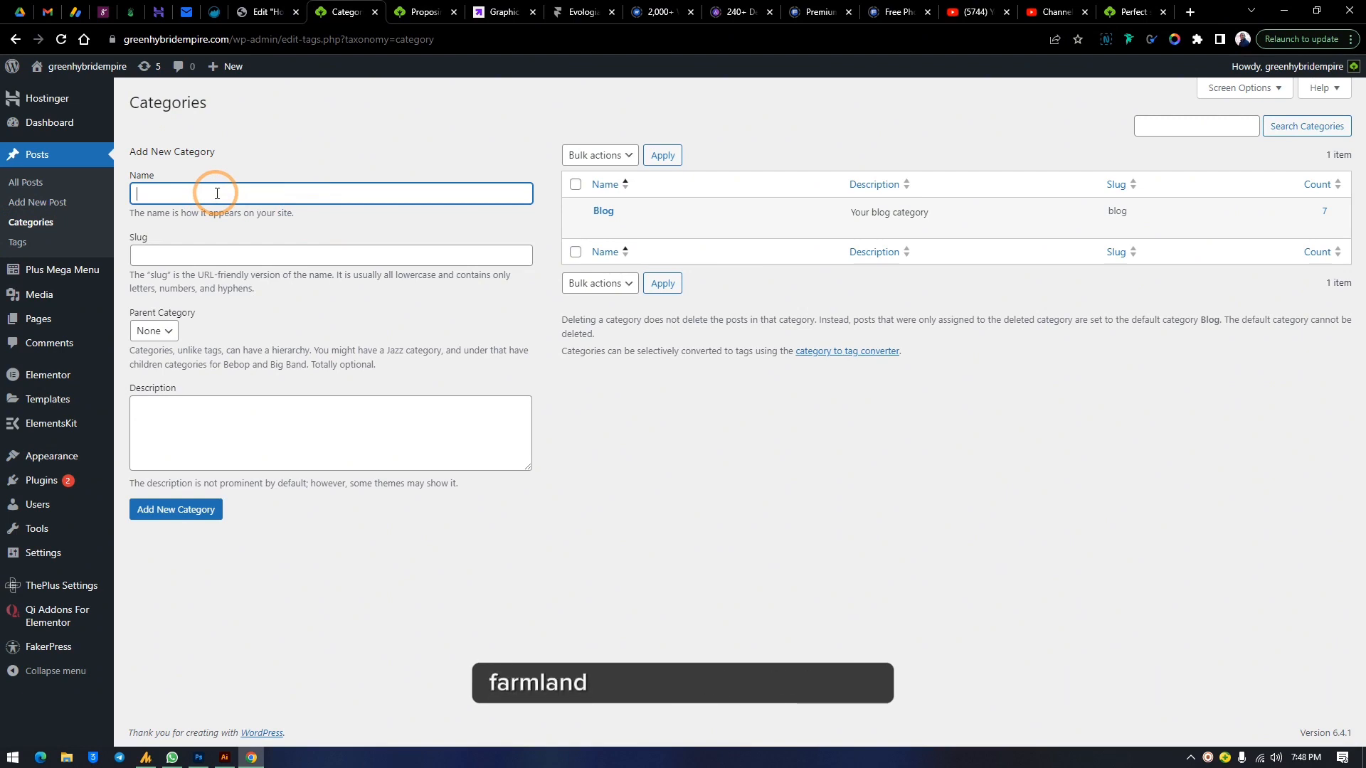
type("eedling")
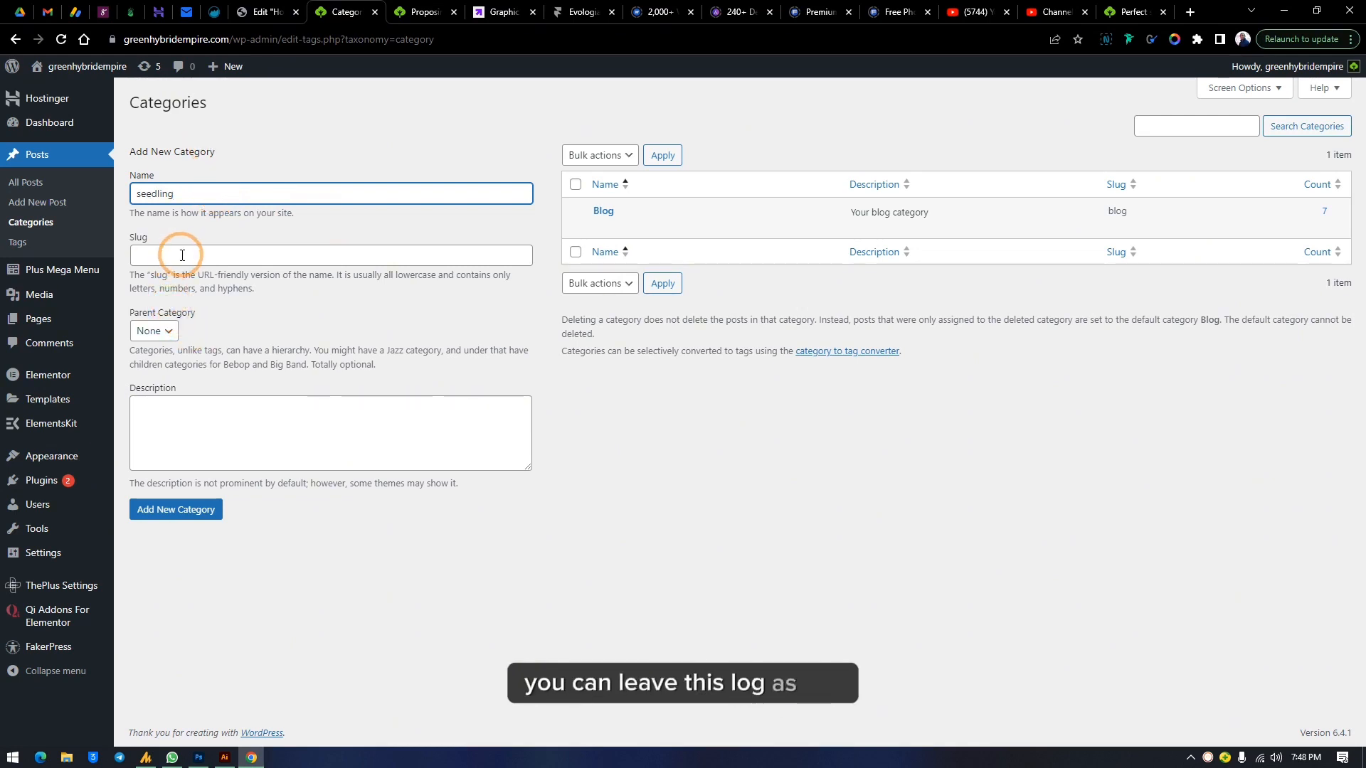
left_click_drag(203, 193, 134, 192)
right_click(160, 201)
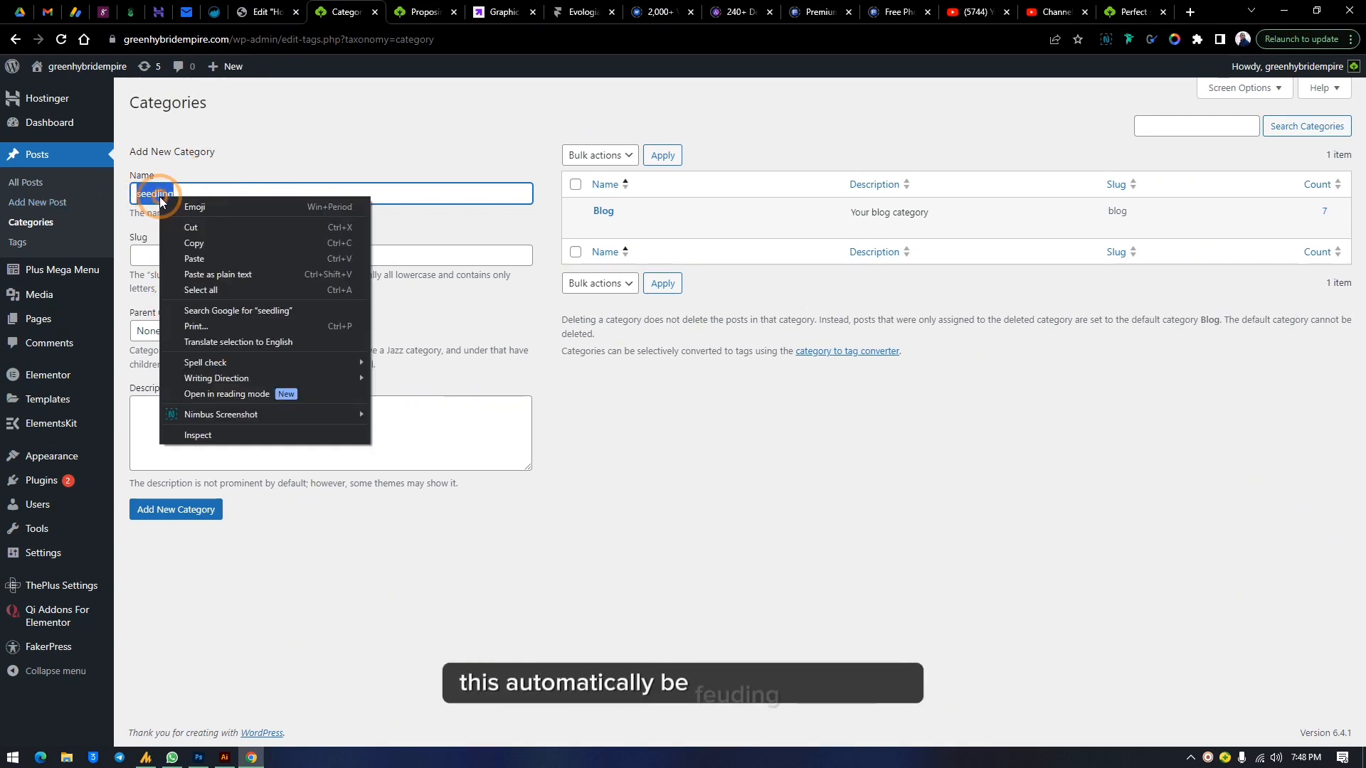
left_click(195, 243)
right_click(176, 261)
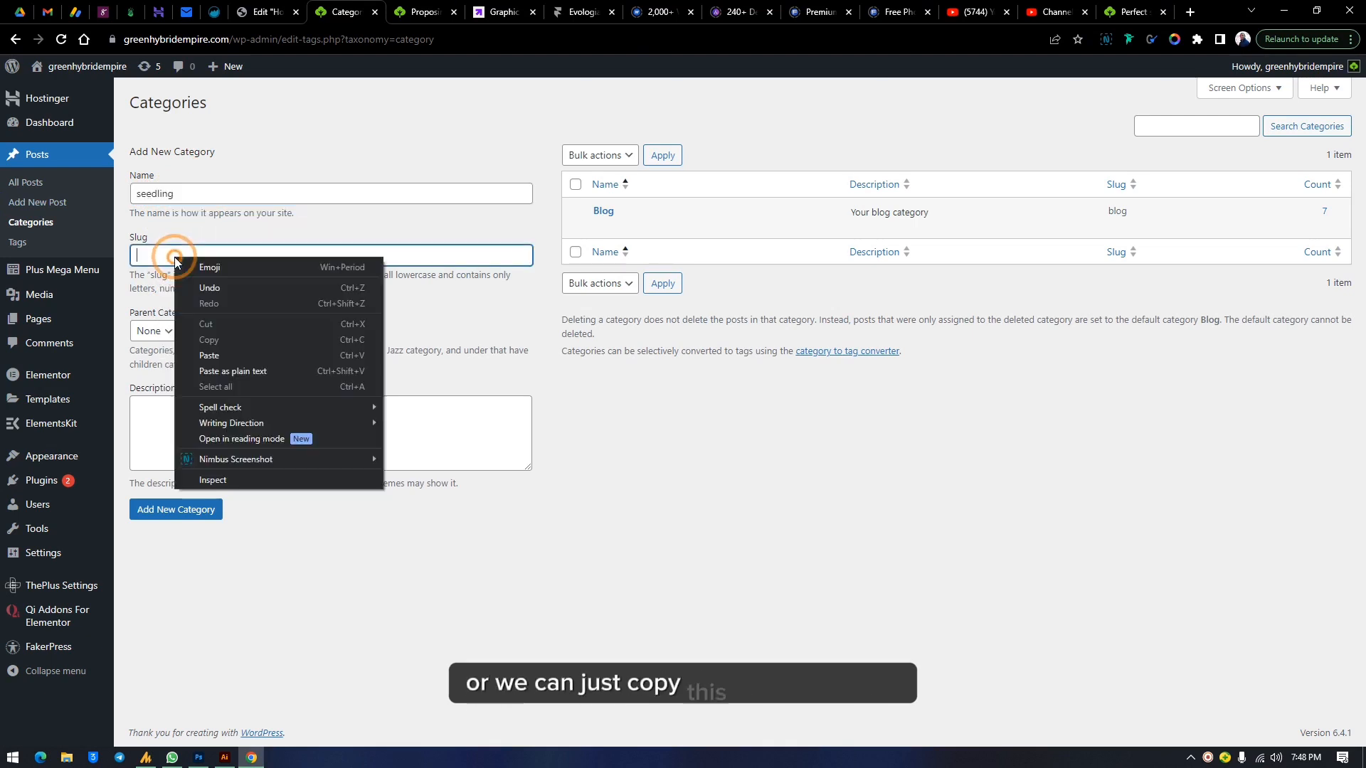
left_click(210, 355)
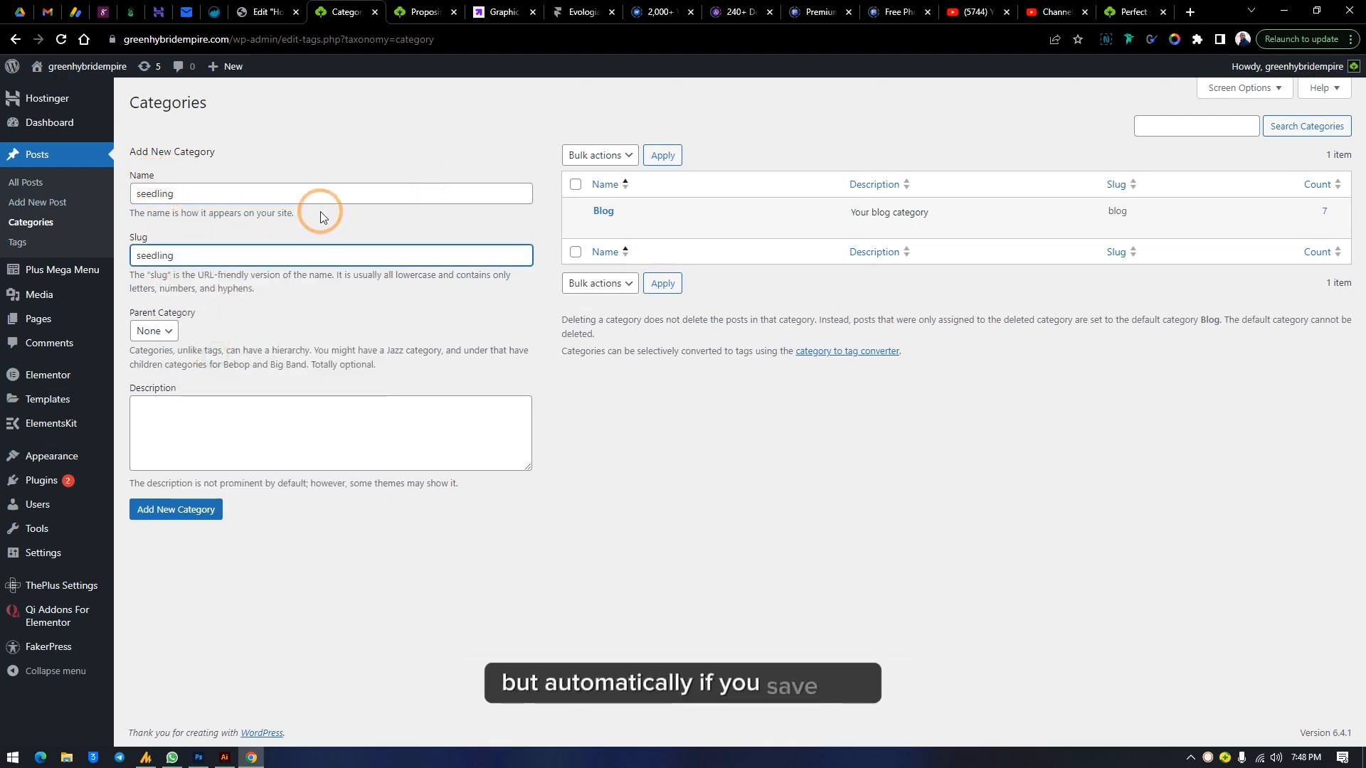
Keep the parent category as None and add the seedling category
left_click(168, 331)
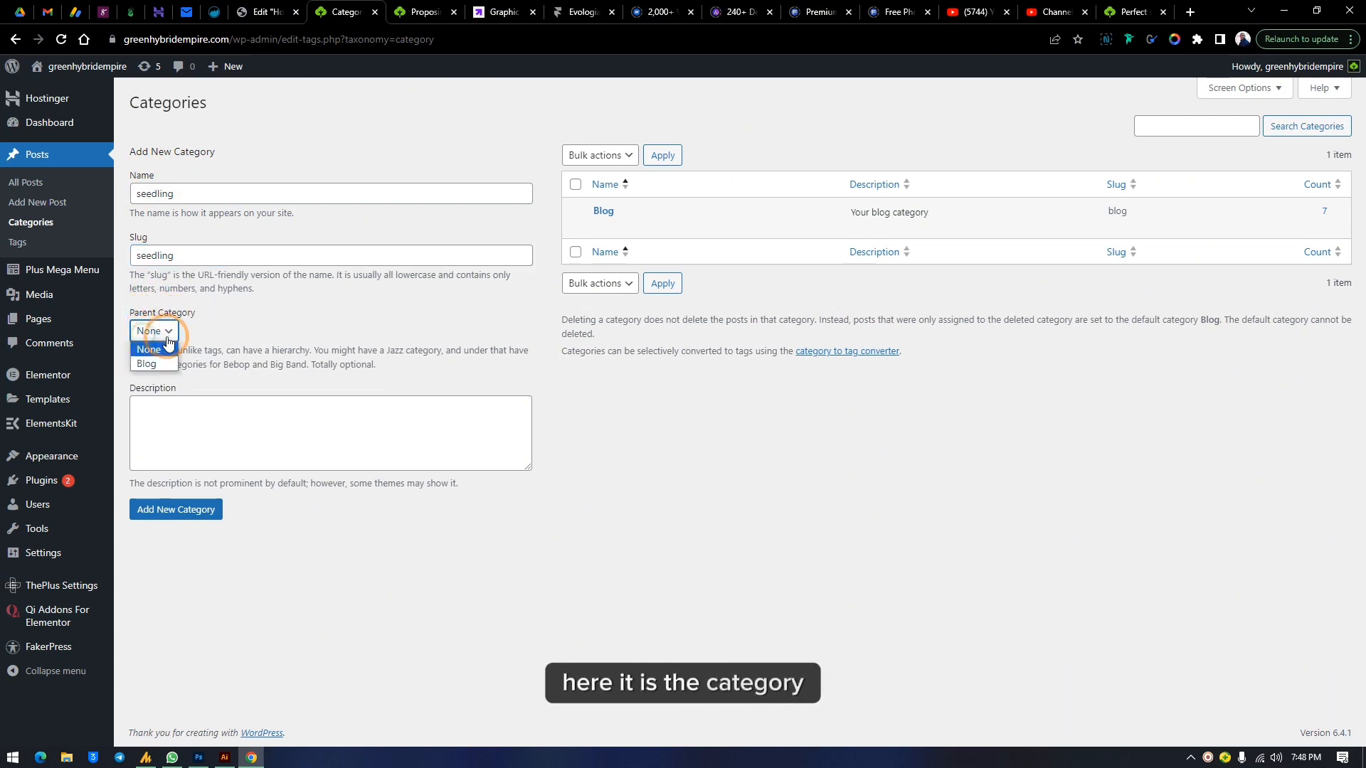
left_click(168, 342)
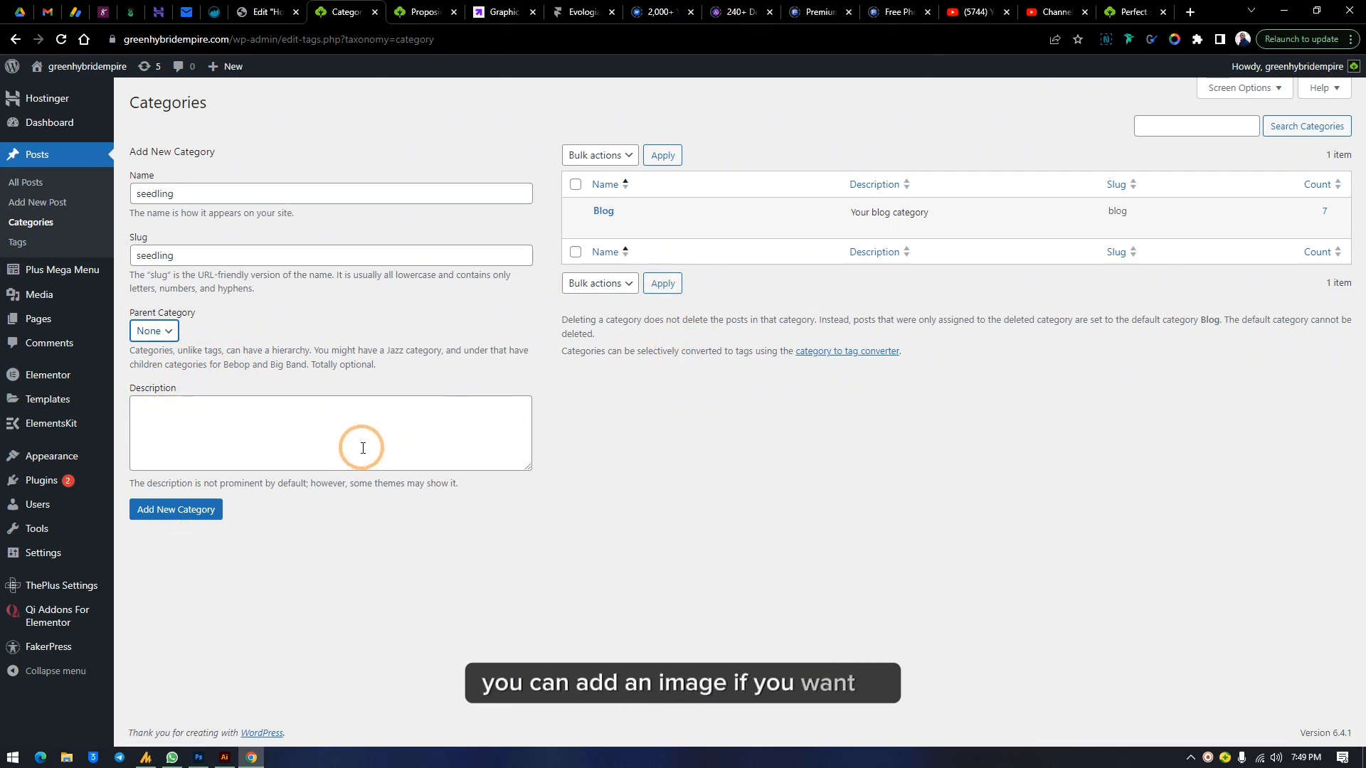
left_click(192, 517)
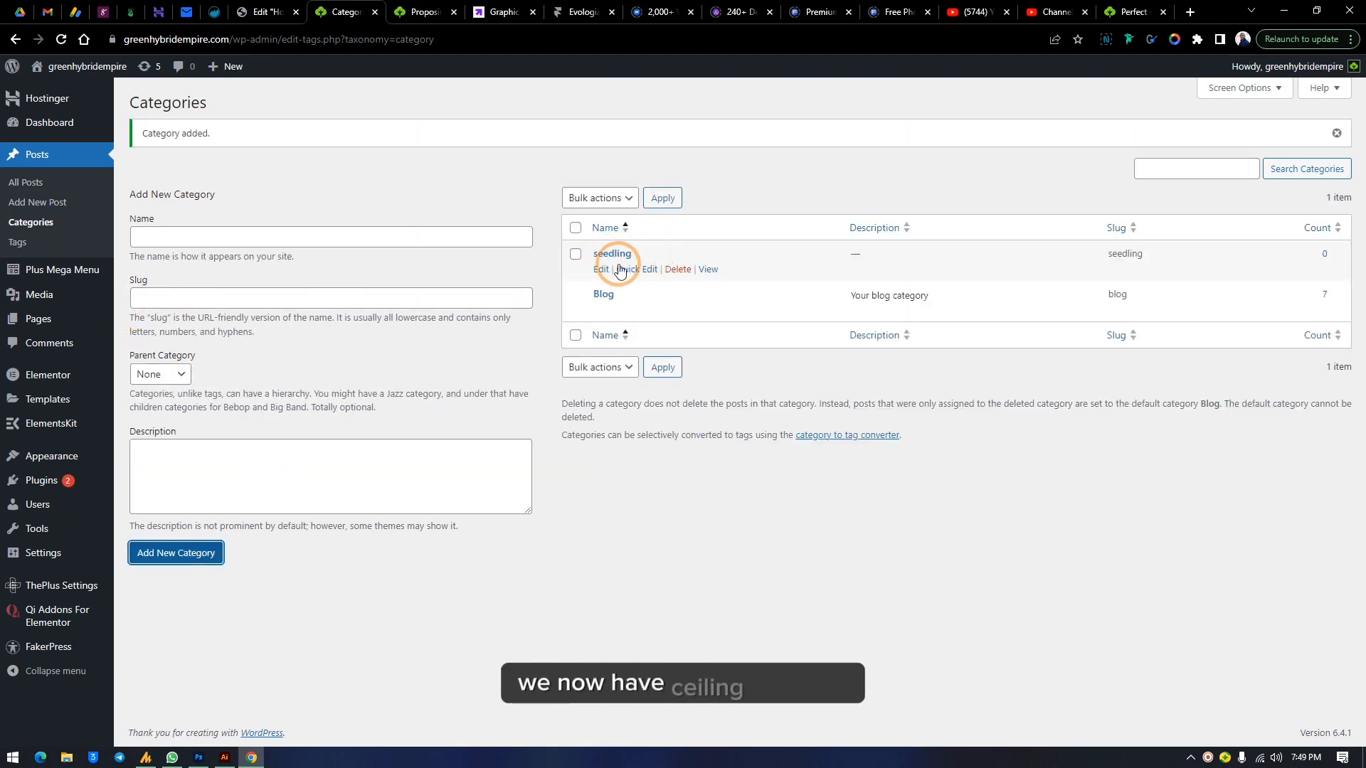
Quick-edit the new category's name to Seedling with a capital letter and update it
left_click(617, 274)
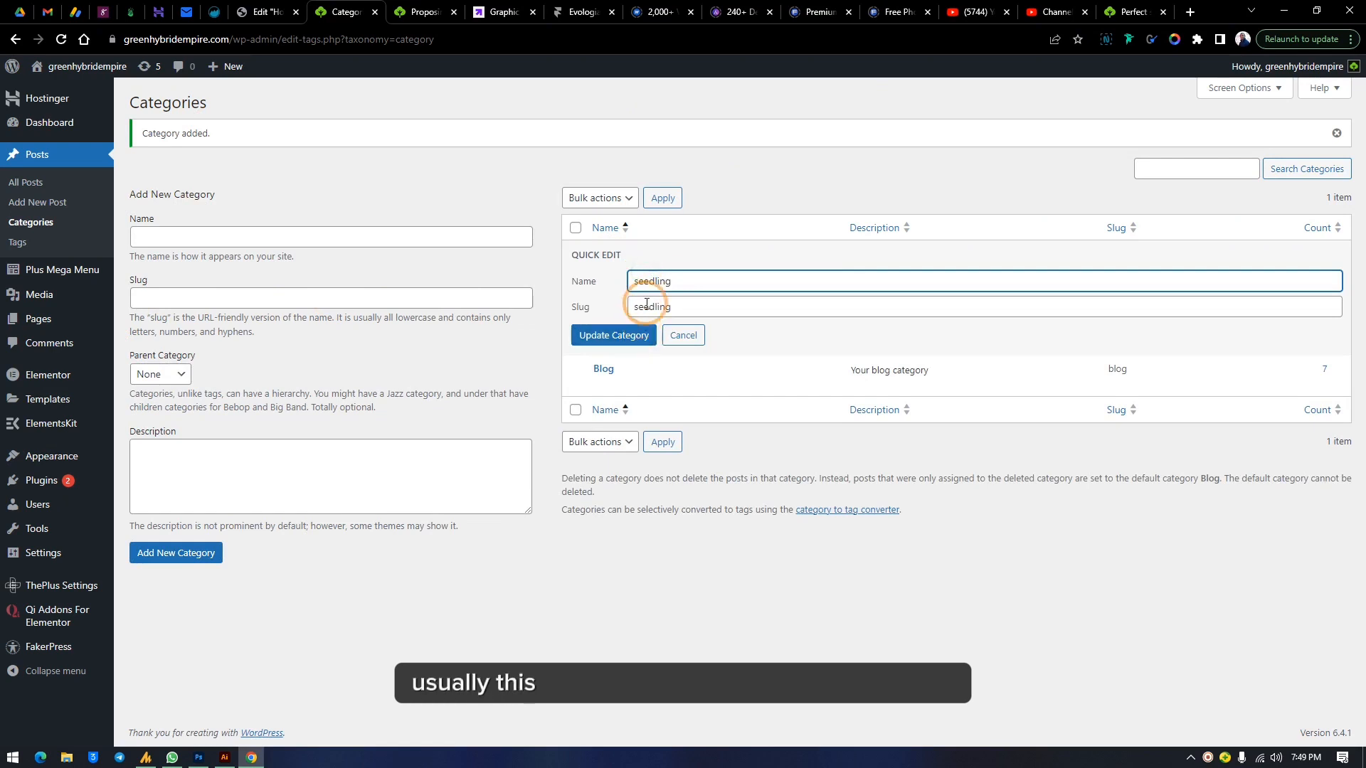
left_click(638, 280)
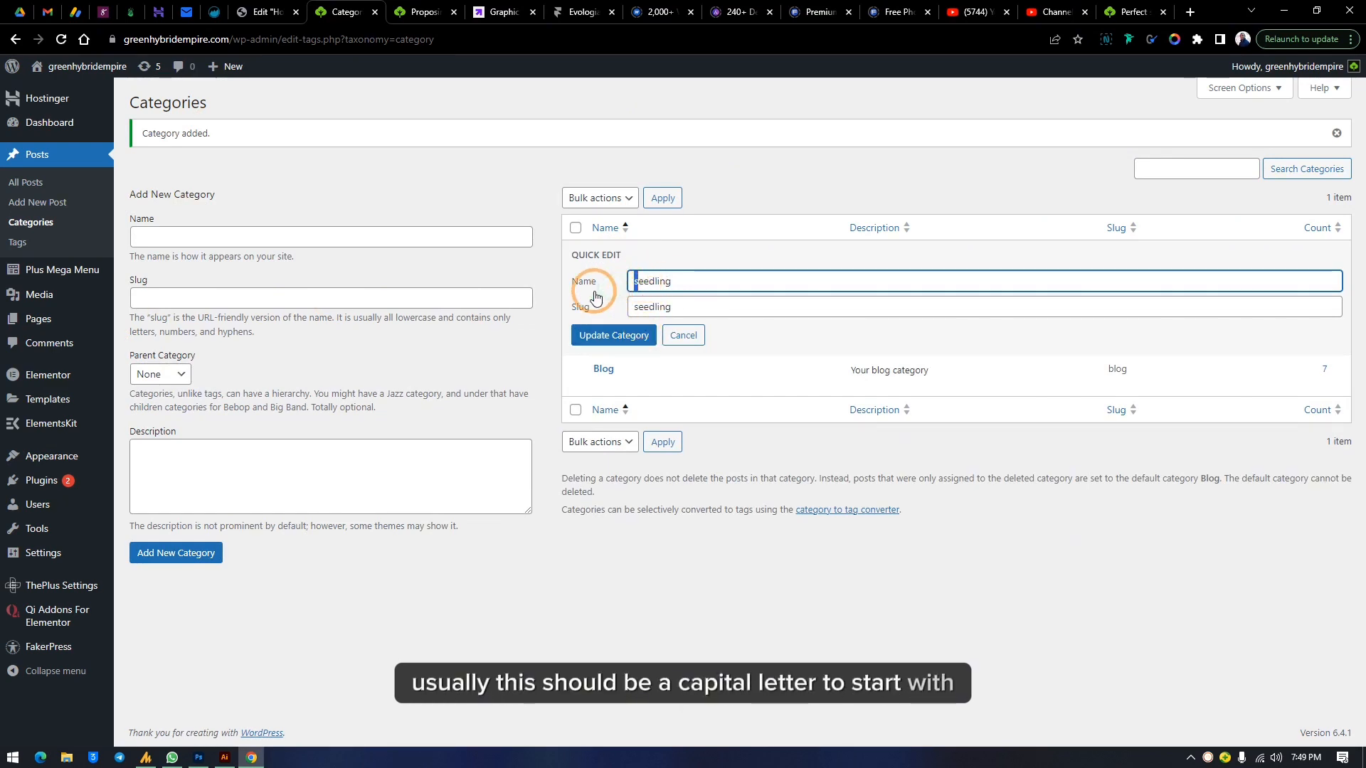
type("S")
left_click(642, 335)
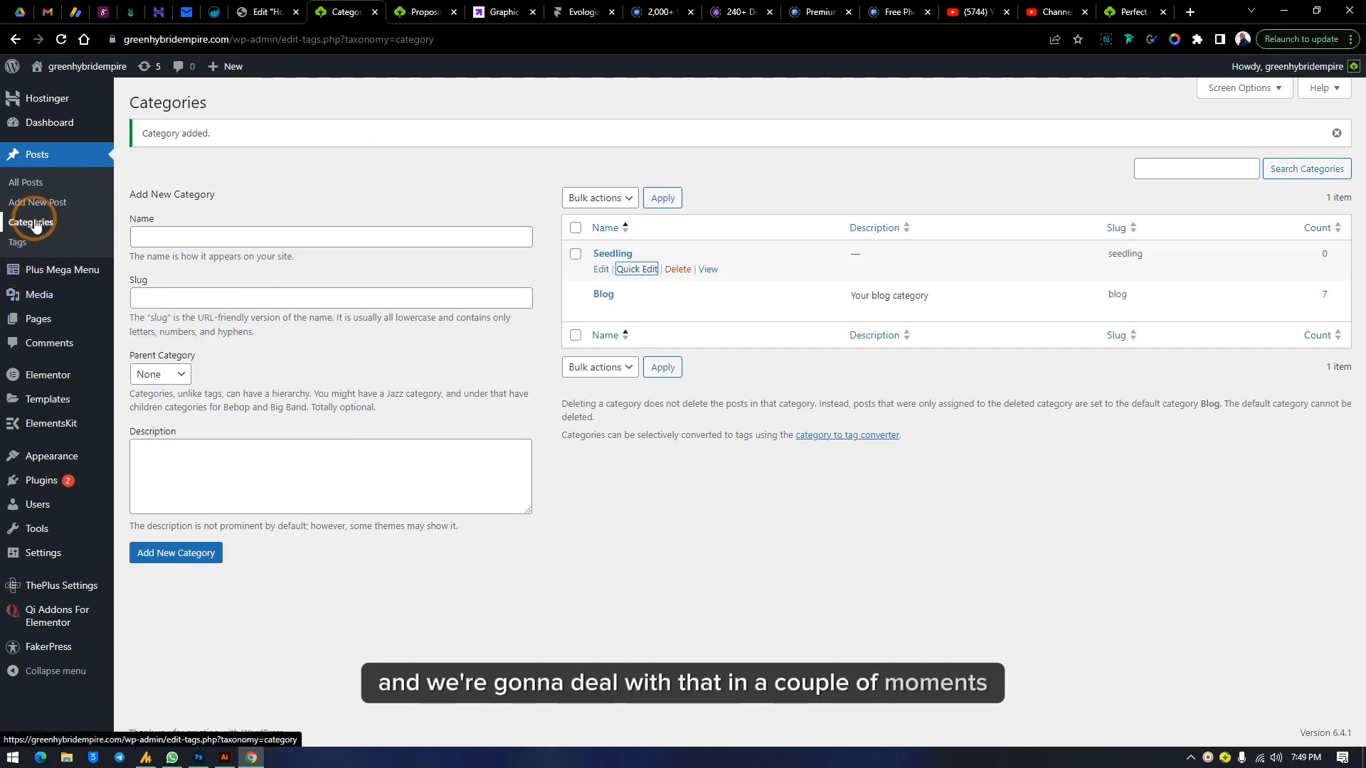
Review the fertilizer post's Quick Edit fields in the posts list without saving
left_click(29, 185)
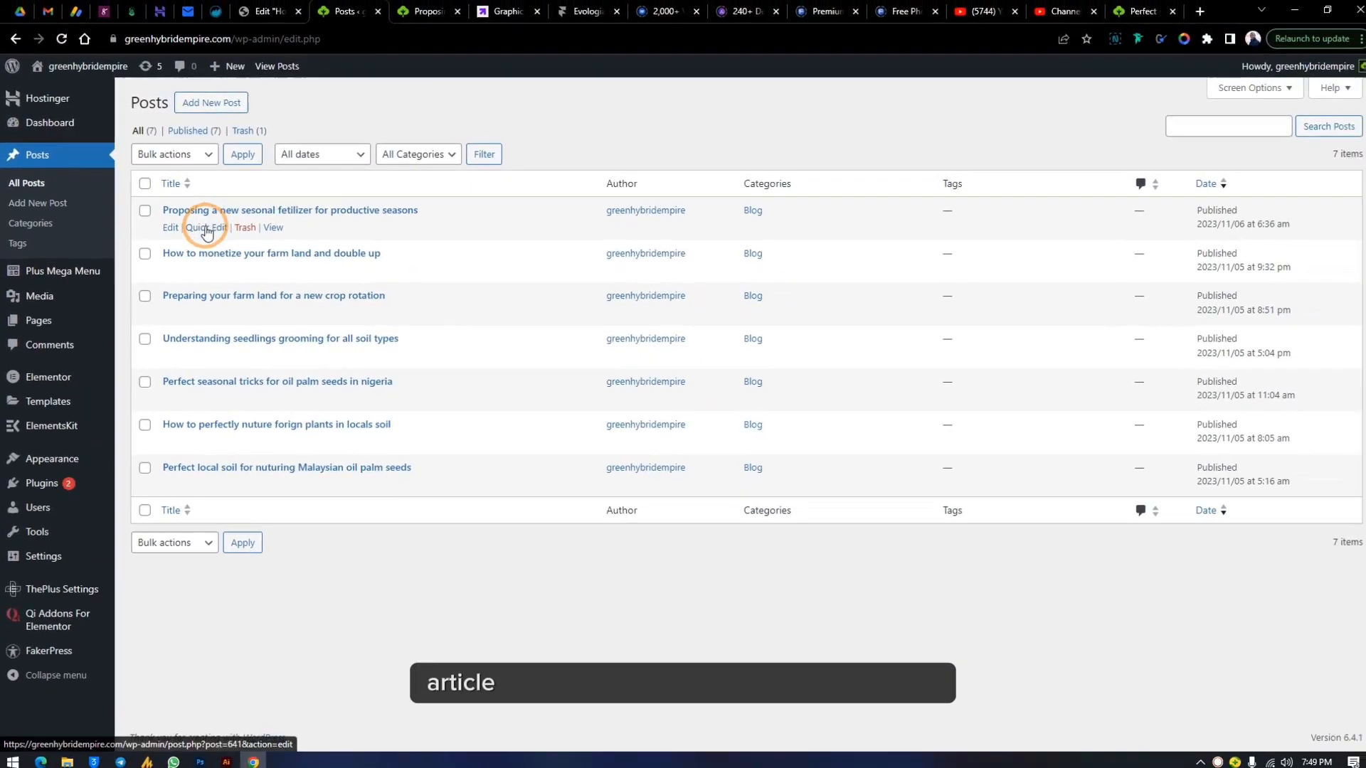
left_click(605, 438)
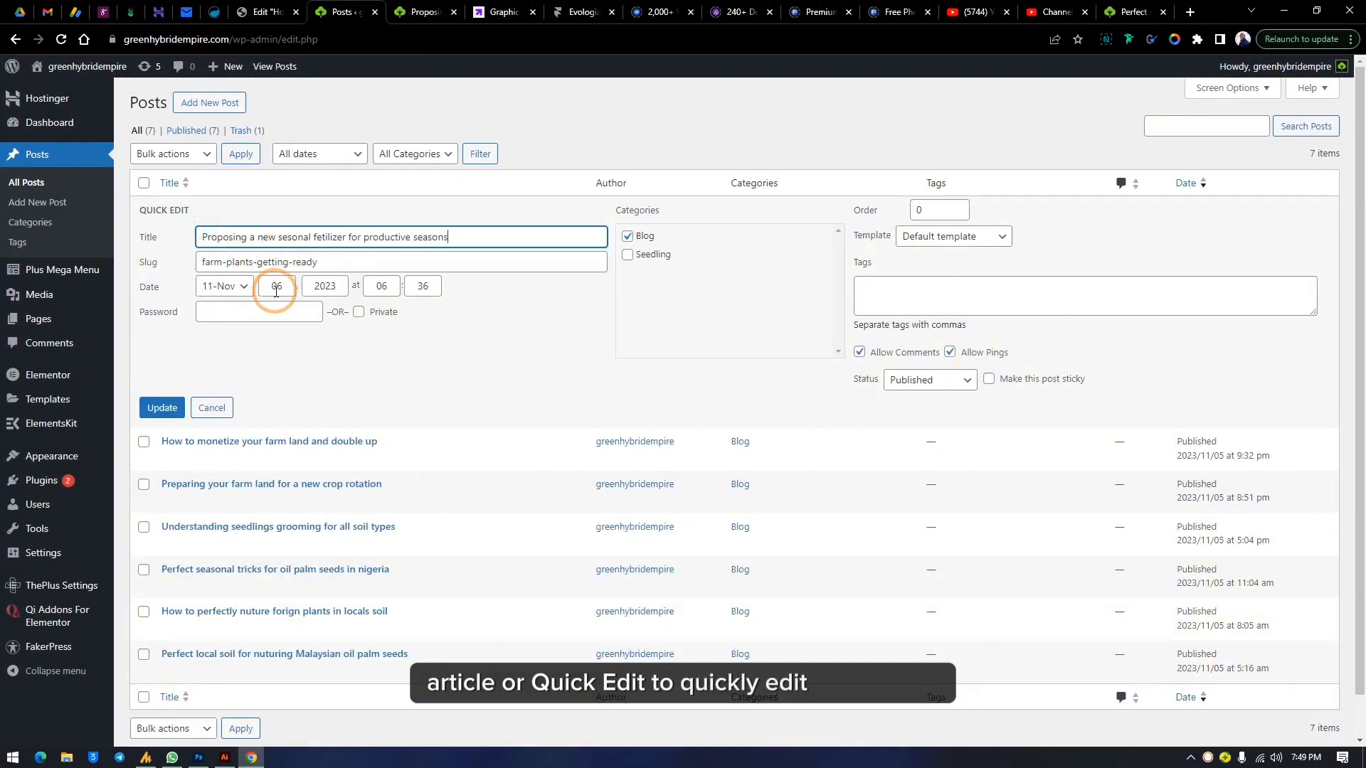
left_click(207, 411)
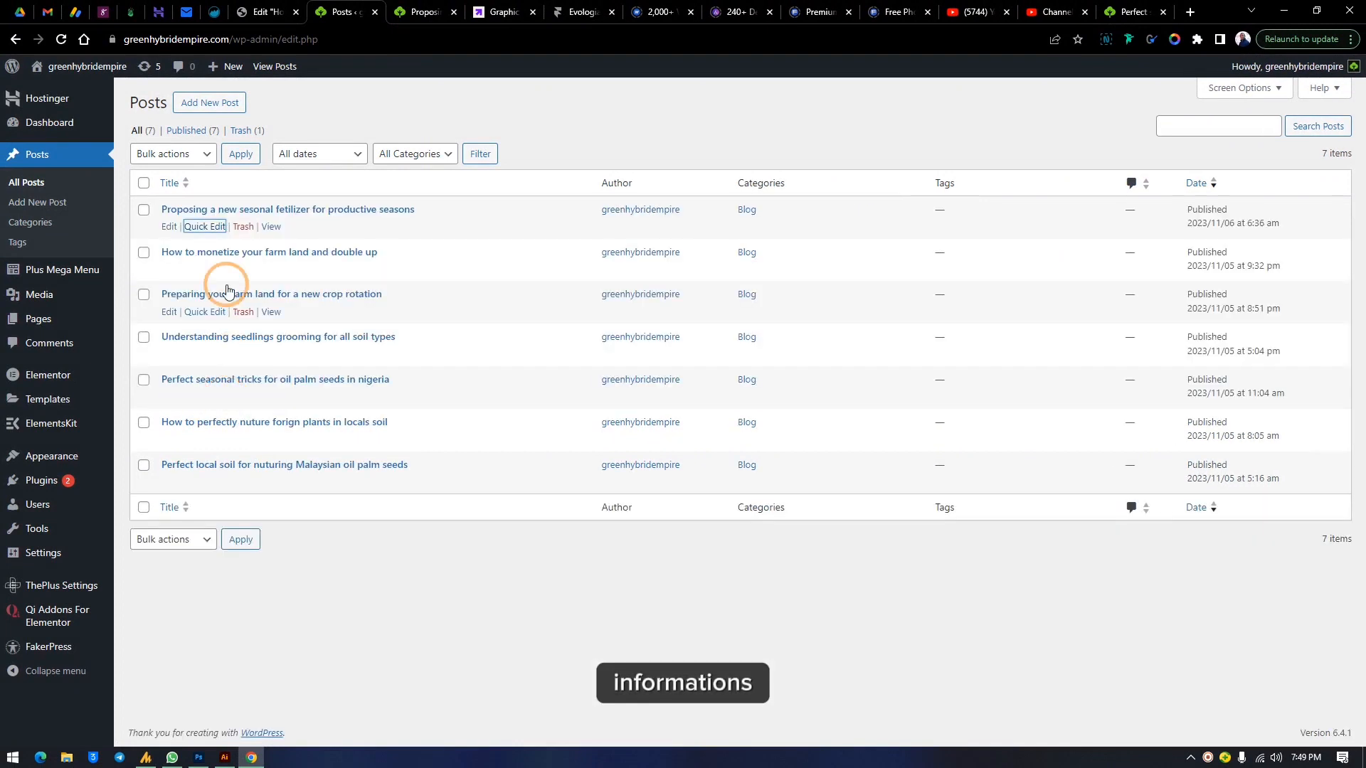
View the fertilizer post's published page and return to the posts list
left_click(271, 227)
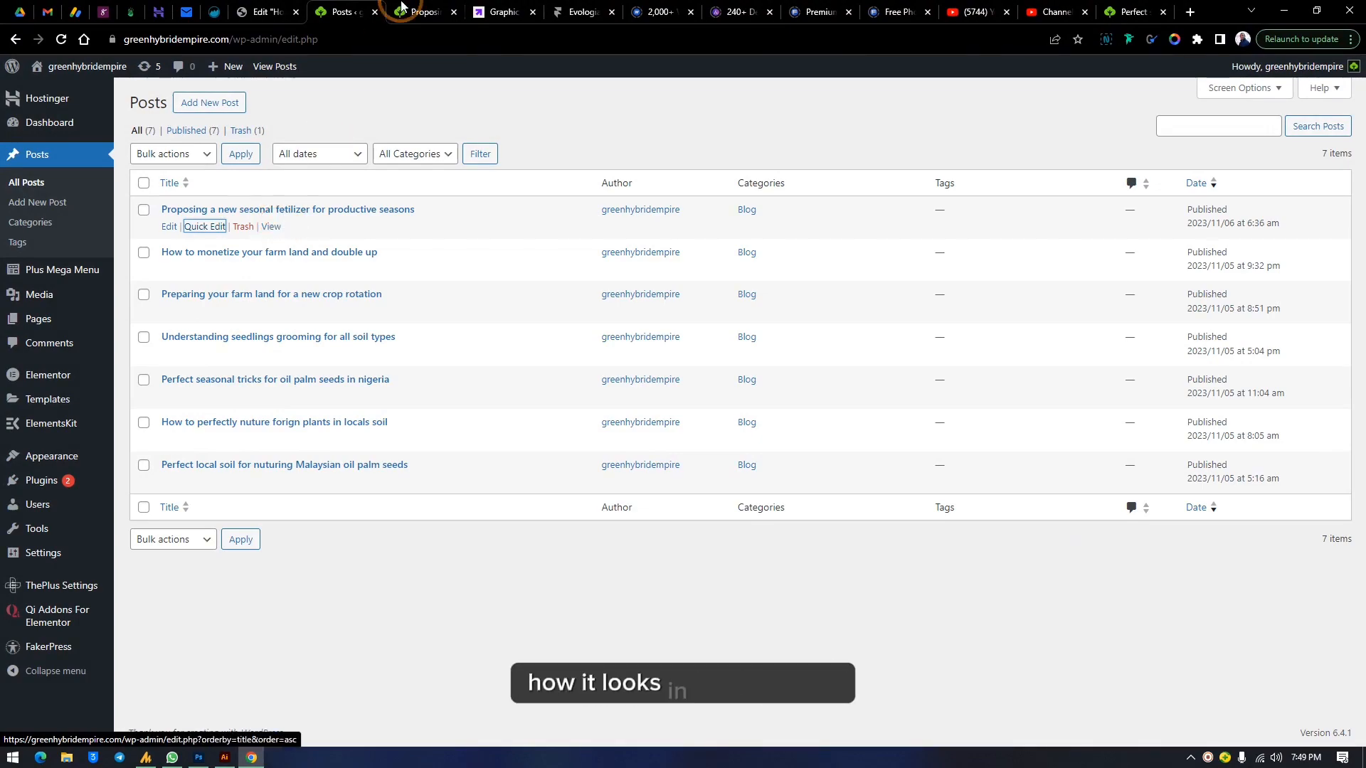
scroll(630, 328, "up", 10)
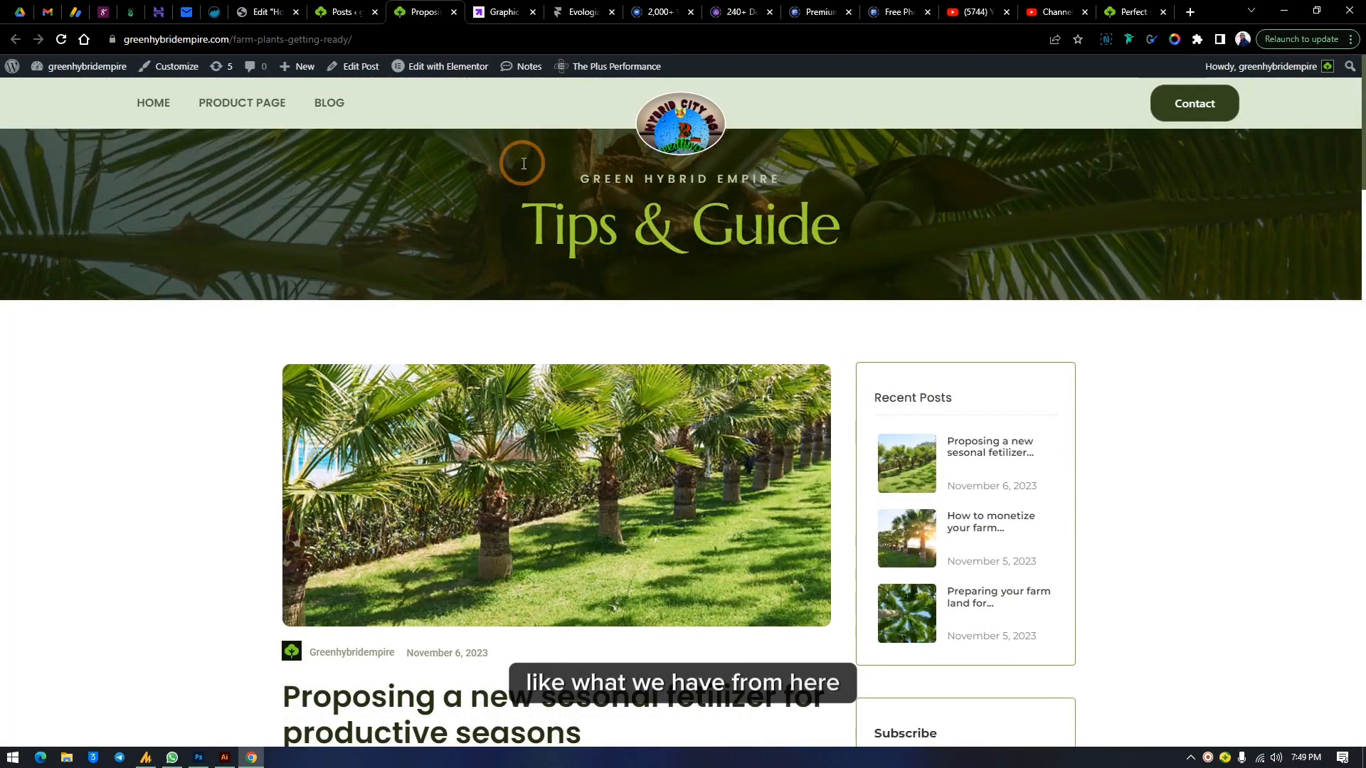
left_click(338, 11)
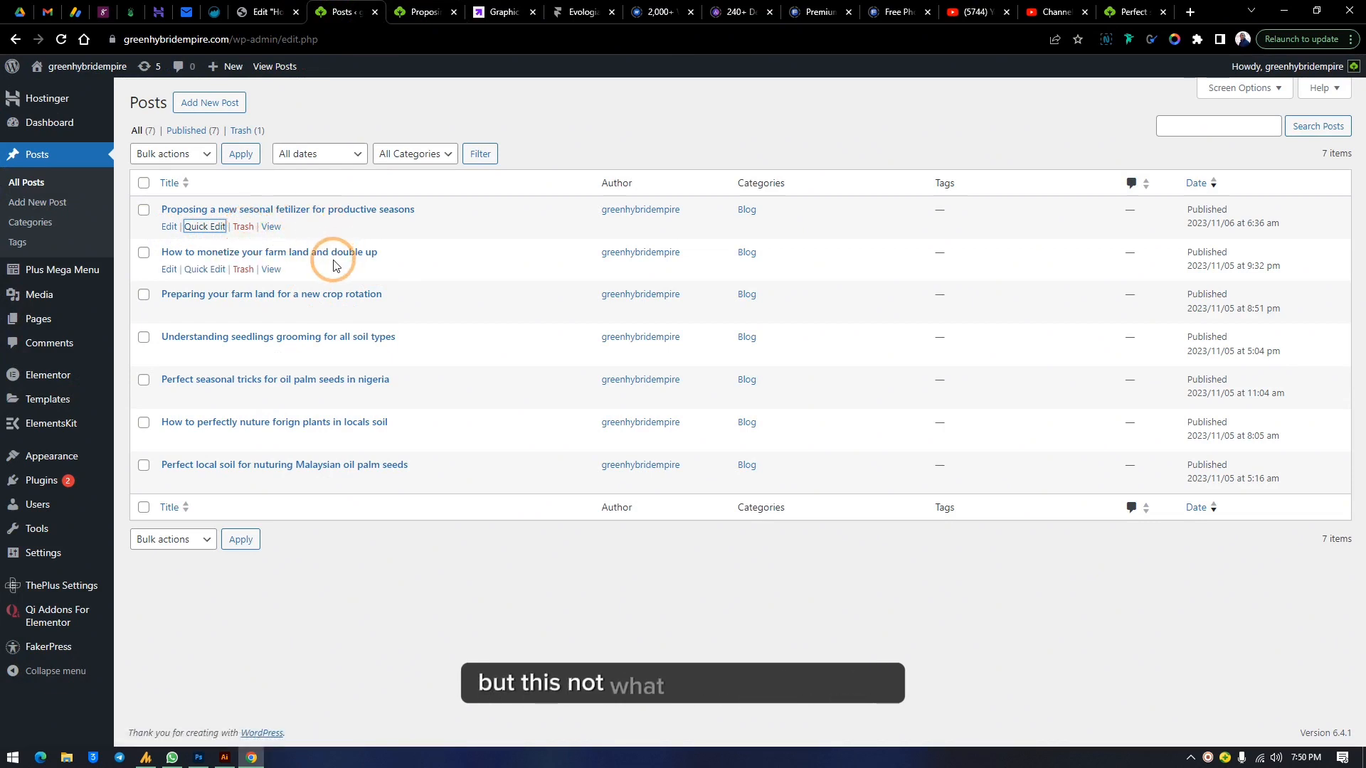
Start a new post titled 'How to Grow your seeds in dry seasons and get better results'
left_click(208, 105)
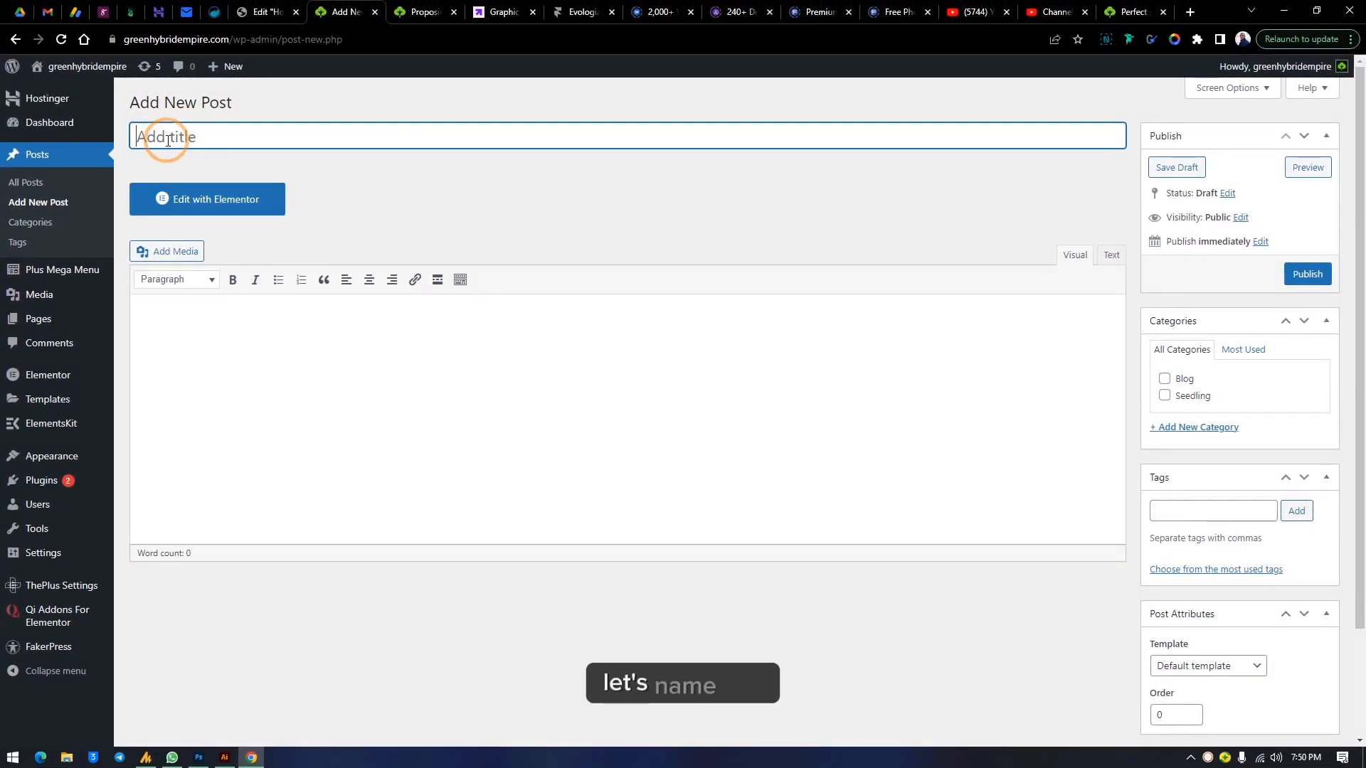
key("ctrl+v")
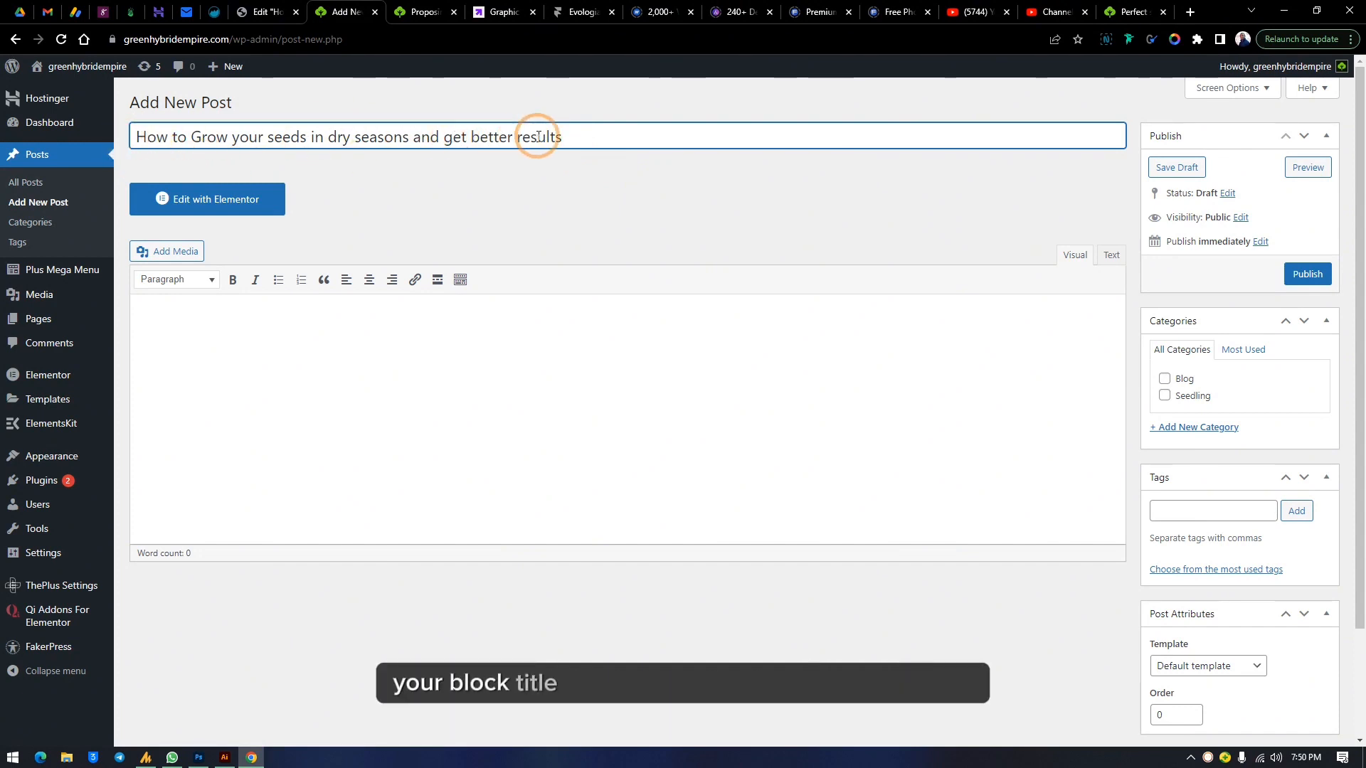
left_click_drag(570, 135, 160, 141)
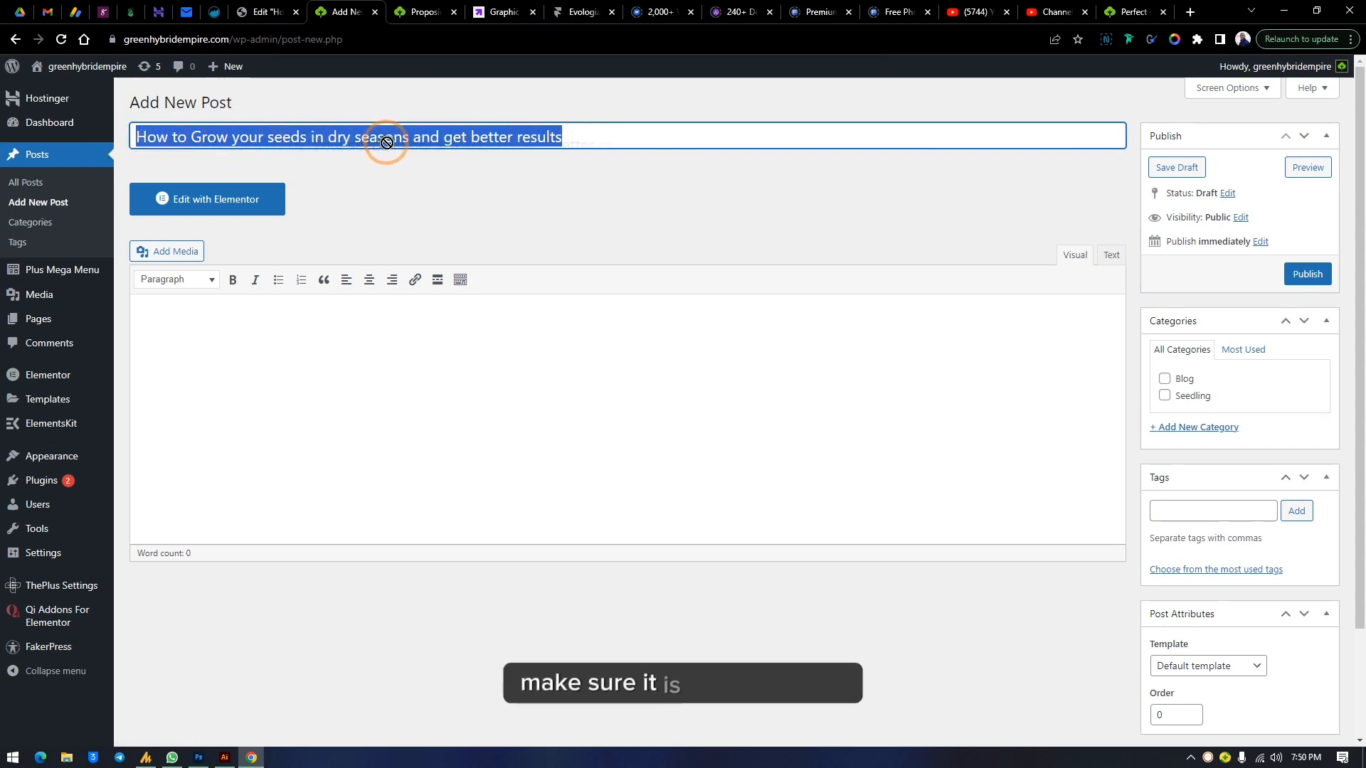
left_click(305, 135)
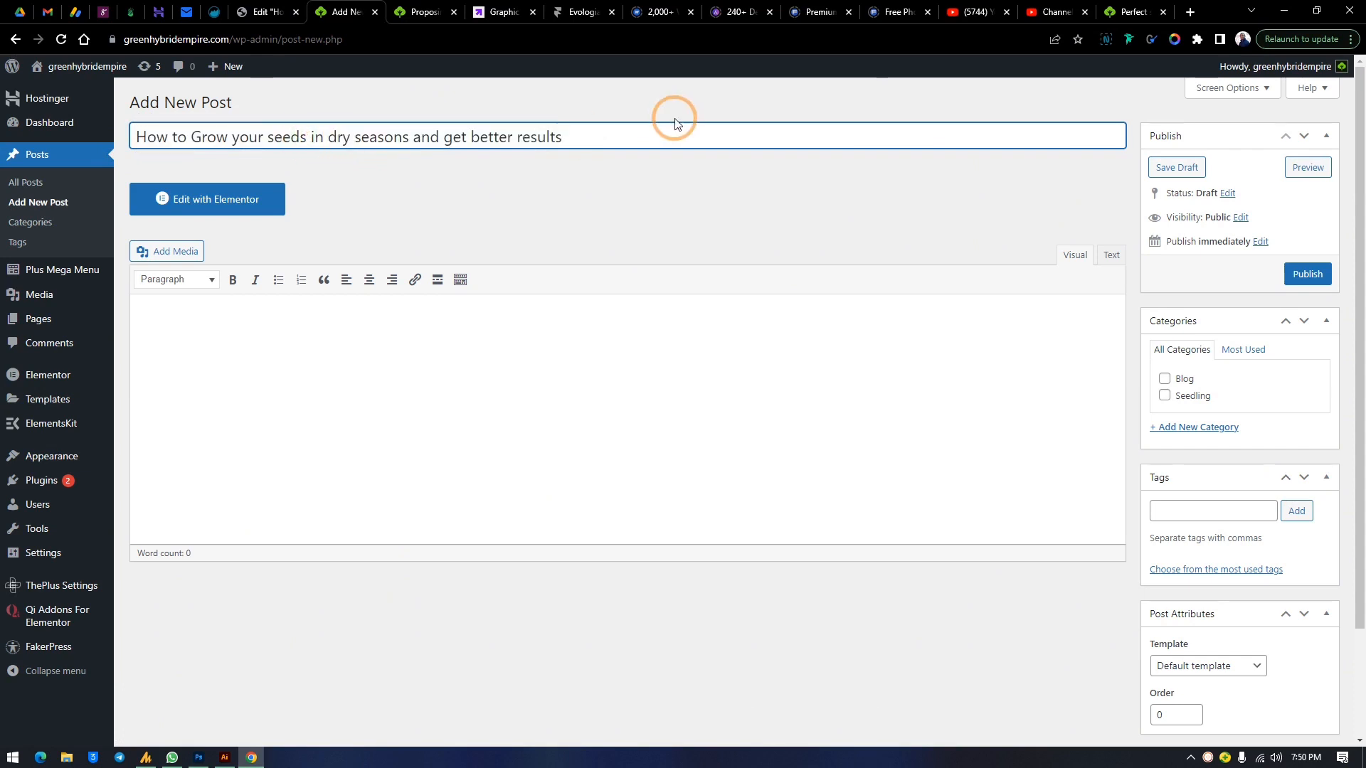
left_click_drag(576, 133, 504, 150)
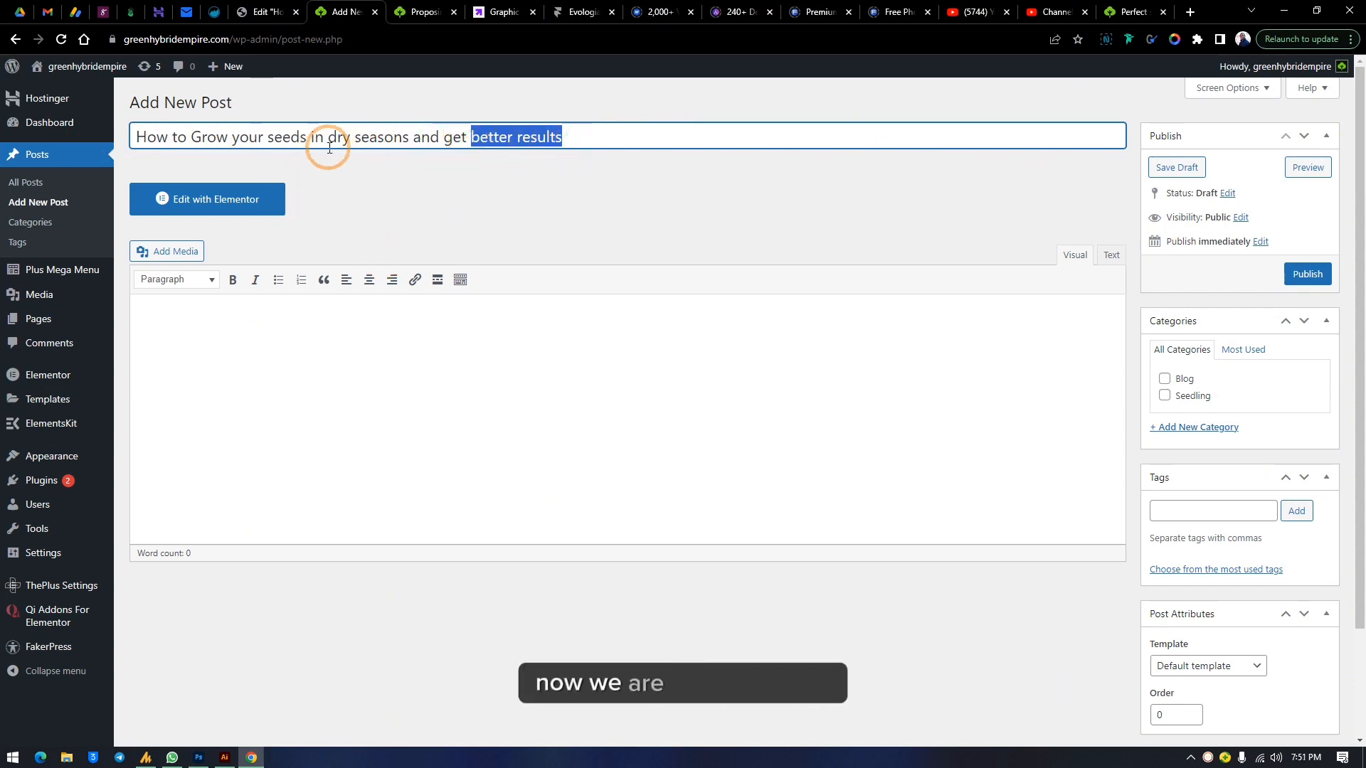
left_click(498, 135)
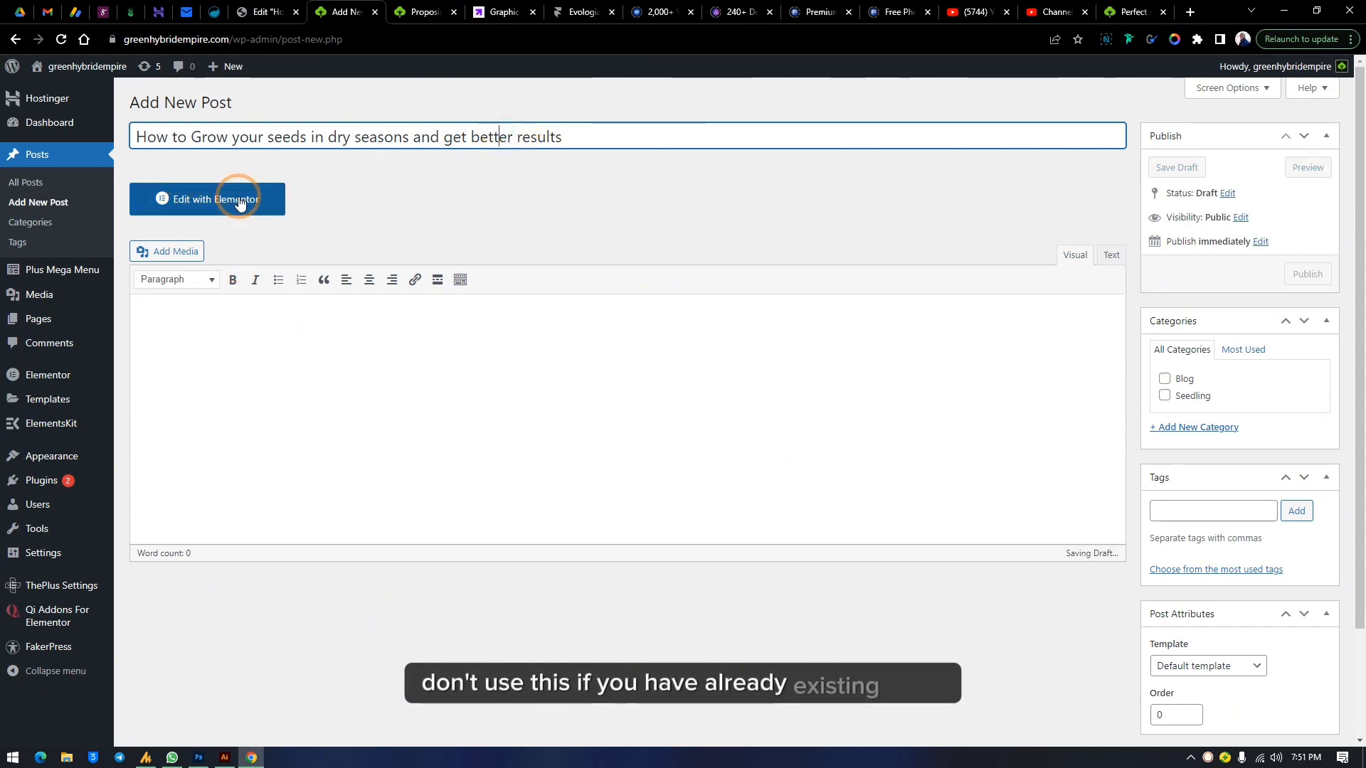
Paste the article text twice into the post body
left_click(230, 324)
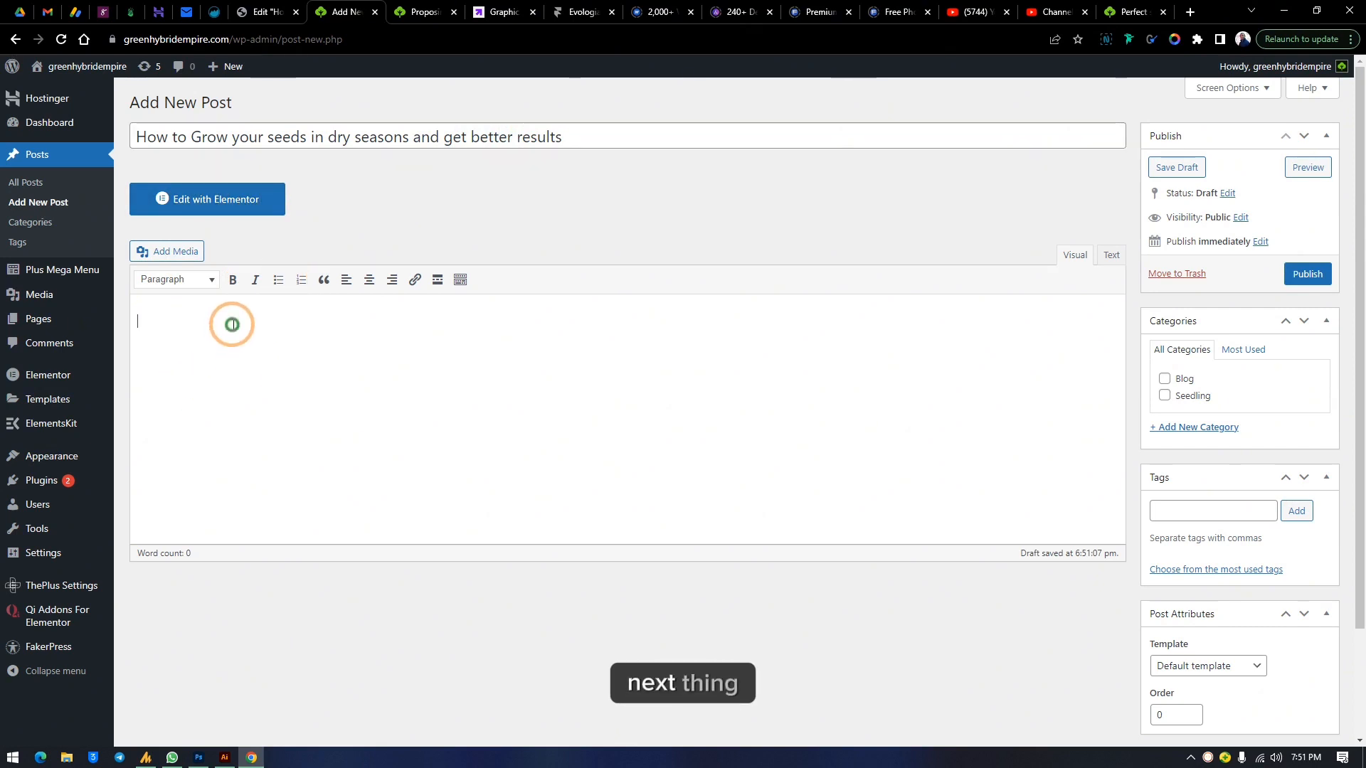
type("Quia eum tempora saepe minima. Qui blanditiis voluptatem minima explicabo ullam accusamus quam. Repellat qui ratione vel ipsam aut. Architecto id quas velit magni consequatur recusandae. Ipsum odit delectus totam quo ad. Dolore labore ut voluptatem. Qui et fuga corrupti consectetur exercitationem. Aut non nesciunt numquam soluta unde. Nesciunt ut atque praesentium et possimus eligendi earum. Iure possimus est enim labore mollitia. Perspiciatis officiis rerum non adipisci soluta. Quod quia sit aut quasi nesciunt et sit maxime. Nostrum ipsum aut totam et officia hic. Ipsa autem dicta aut tenetur dolore. At dolorem rerum dolorum error. Dolorum inventore hic dolorem eveniet. Perferendis pariatur et nostrum qui quam fugiat. Dolorum veritatis quam dignissimos possimus. Quam laudantium non vel consequatur consectetur. Iste corporis dignissimos qui natus corrupti in. Ea voluptatem veniam cupiditate suscipit ducimus recusandae molestias. Aut vel rem facere. Sunt qui dolores quidem ex hic et asperiores rerum.")
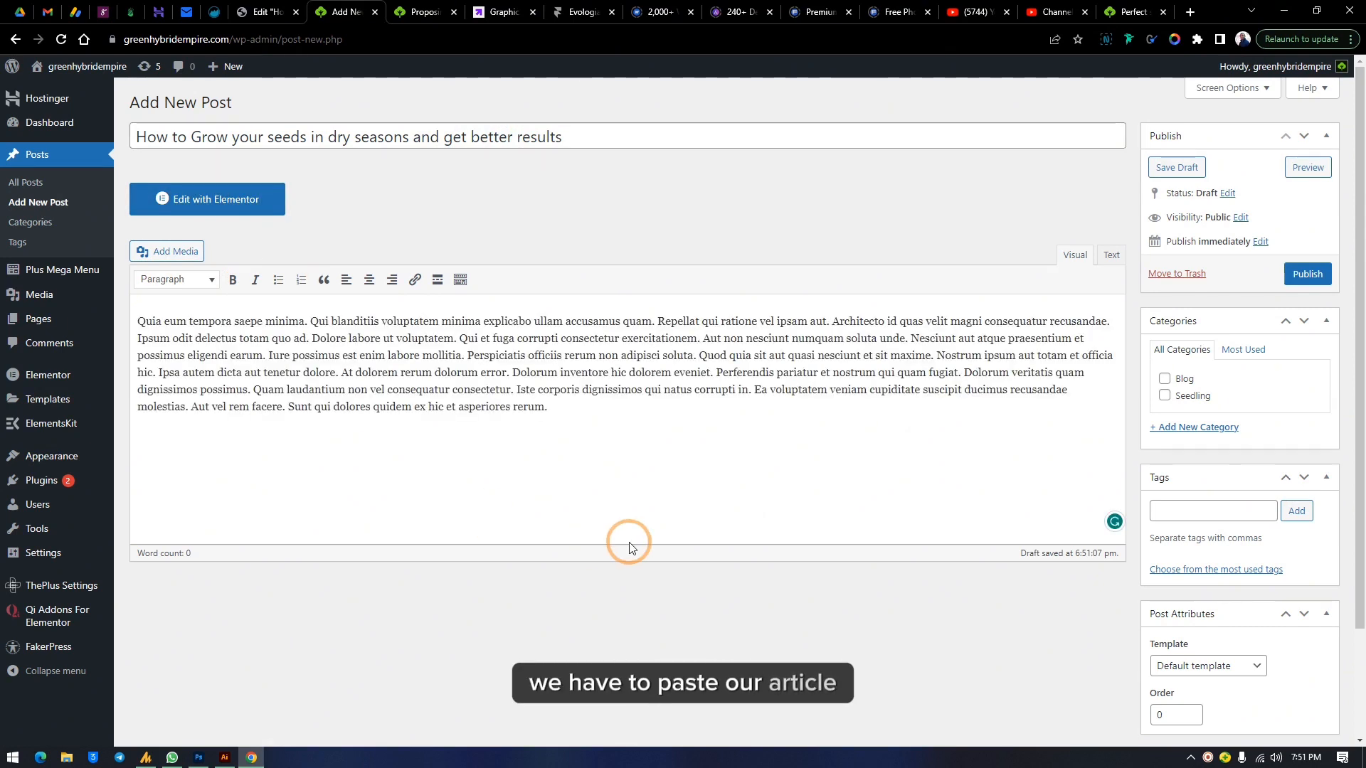
type("Quia eum tempora saepe minima. Qui blanditiis voluptatem minima explicabo ullam accusamus quam. Repellat qui ratione vel ipsam aut. Architecto id quas velit magni consequatur recusandae. Ipsum odit delectus totam quo ad. Dolore labore ut voluptatem. Qui et fuga corrupti consectetur exercitationem. Aut non nesciunt numquam soluta unde. Nesciunt aut atque praesentium et possimus eligendi earum. Iure possimus est enim labore mollitia. Perspiciatis officiis rerum non adipisci soluta. Quod quia sit aut quasi nesciunt et sit maxime. Nostrum ipsum aut totam et officia hic. Ipsa autem dicta aut tenetur dolore. At dolorem rerum dolorum error. Dolorum inventore hic dolorem eveniet. Perferendis pariatur et nostrum qui quam fugiat. Dolorum veritatis quam dignissimos possimus. Quam laudantium non vel consequatur consectetur. Iste corporis dignissimos qui natus corrupti in. Ea voluptatem veniam cupiditate suscipit ducimus recusandae molestias. Aut vel rem facere. Sunt qui dolores quidem ex hic et asperiores rerum.")
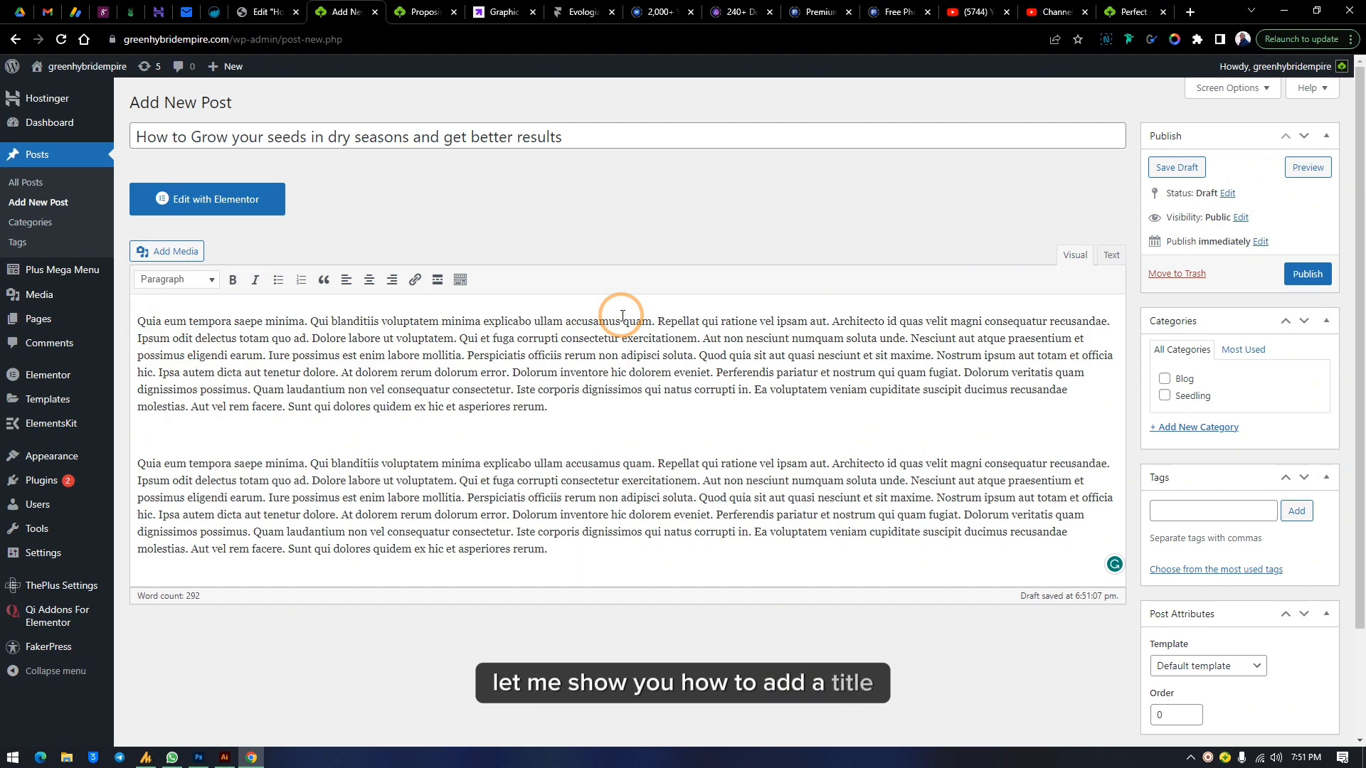
Add a 'bahamas see' line above the article and try formatting it as Heading 5, then Heading 3
key("Return")
left_click(156, 327)
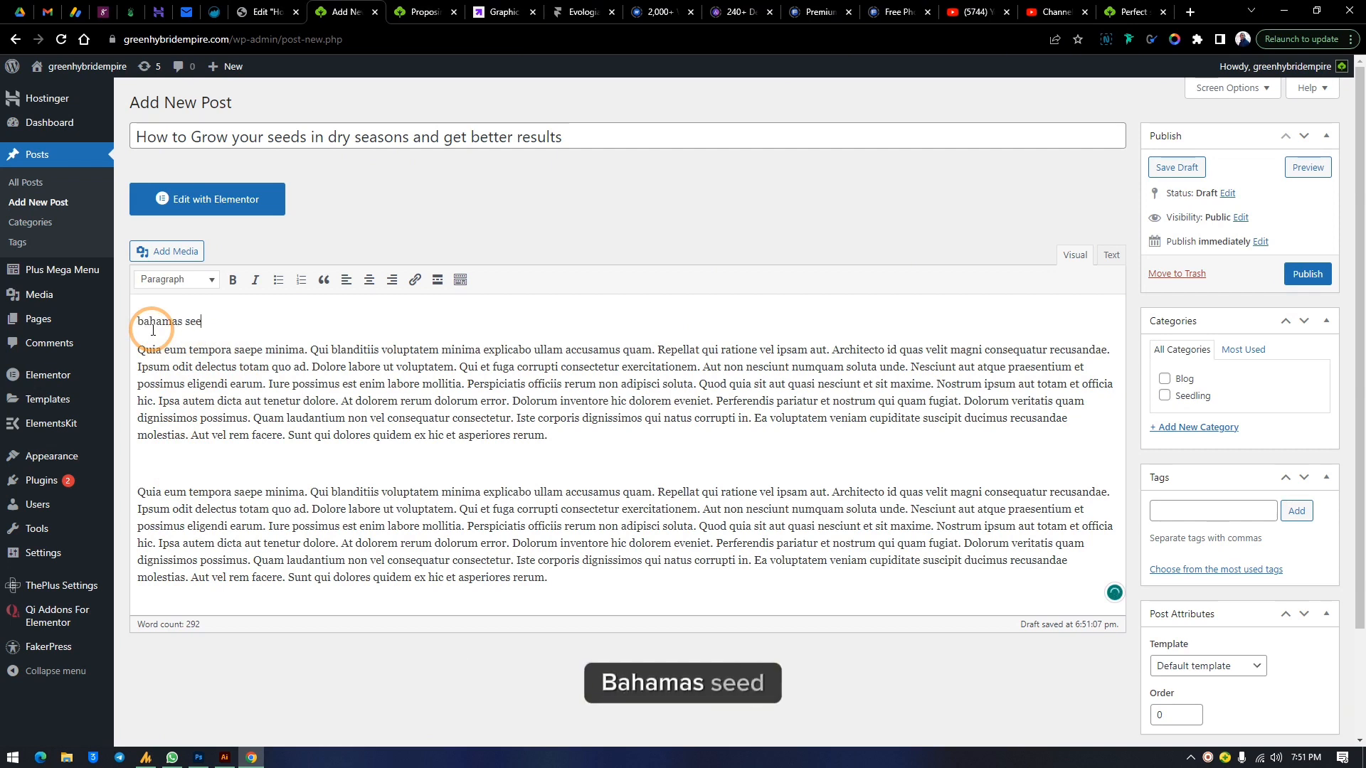
left_click(203, 322)
left_click_drag(203, 323, 135, 322)
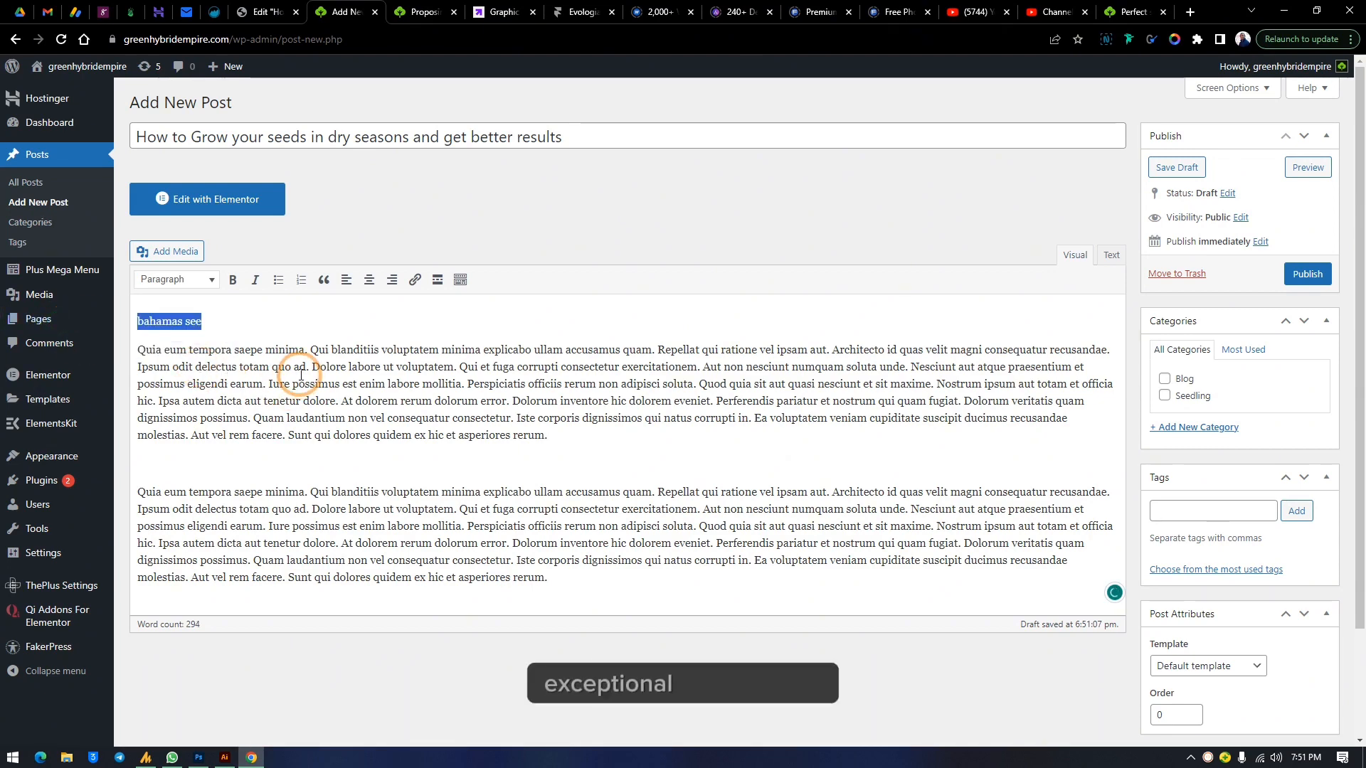
left_click(162, 279)
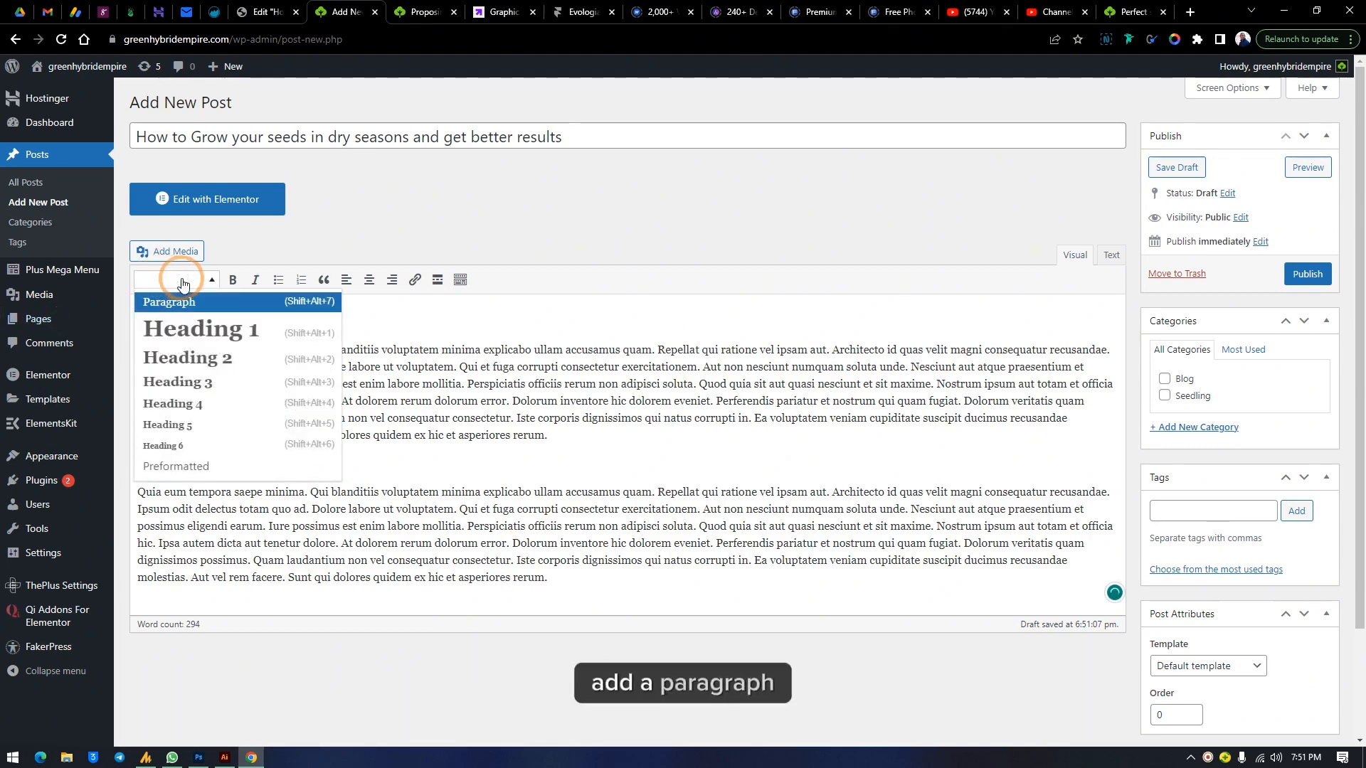
left_click(191, 297)
left_click(186, 280)
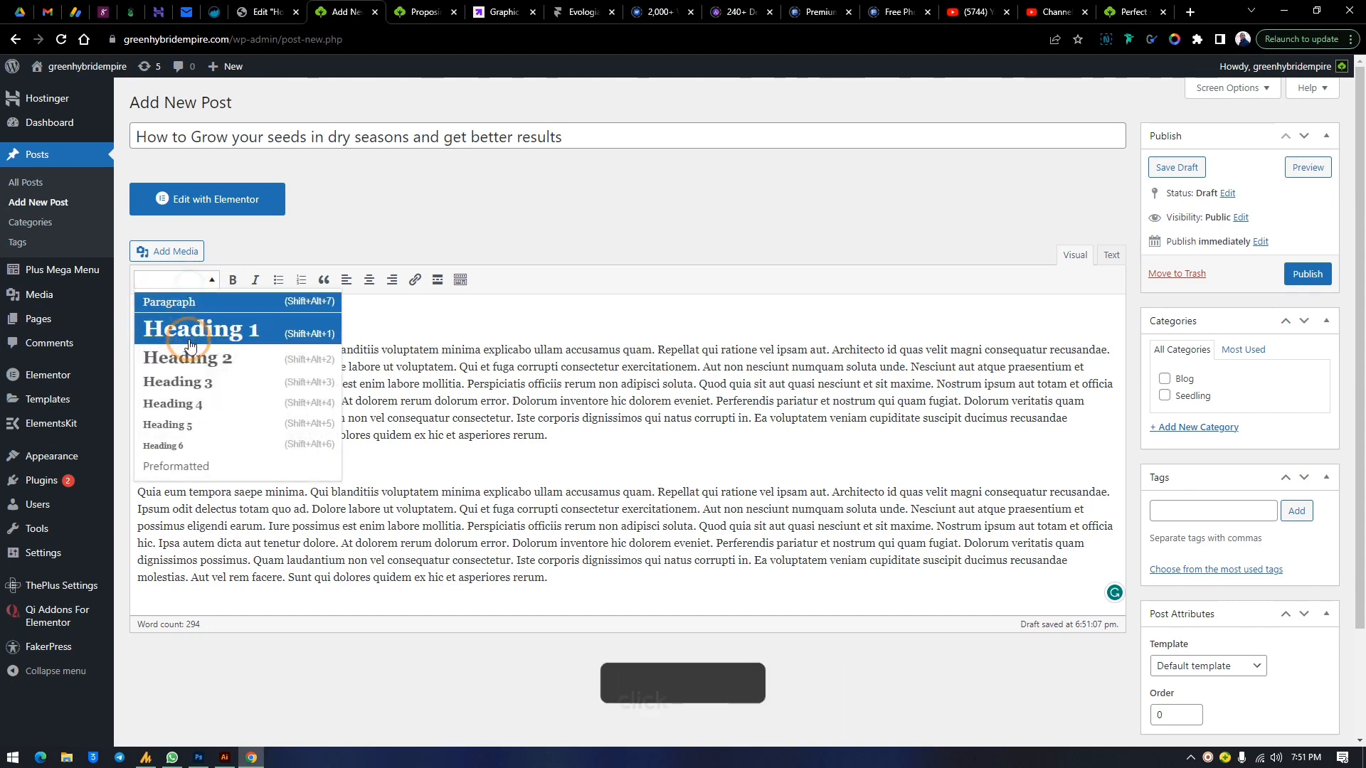
left_click(197, 432)
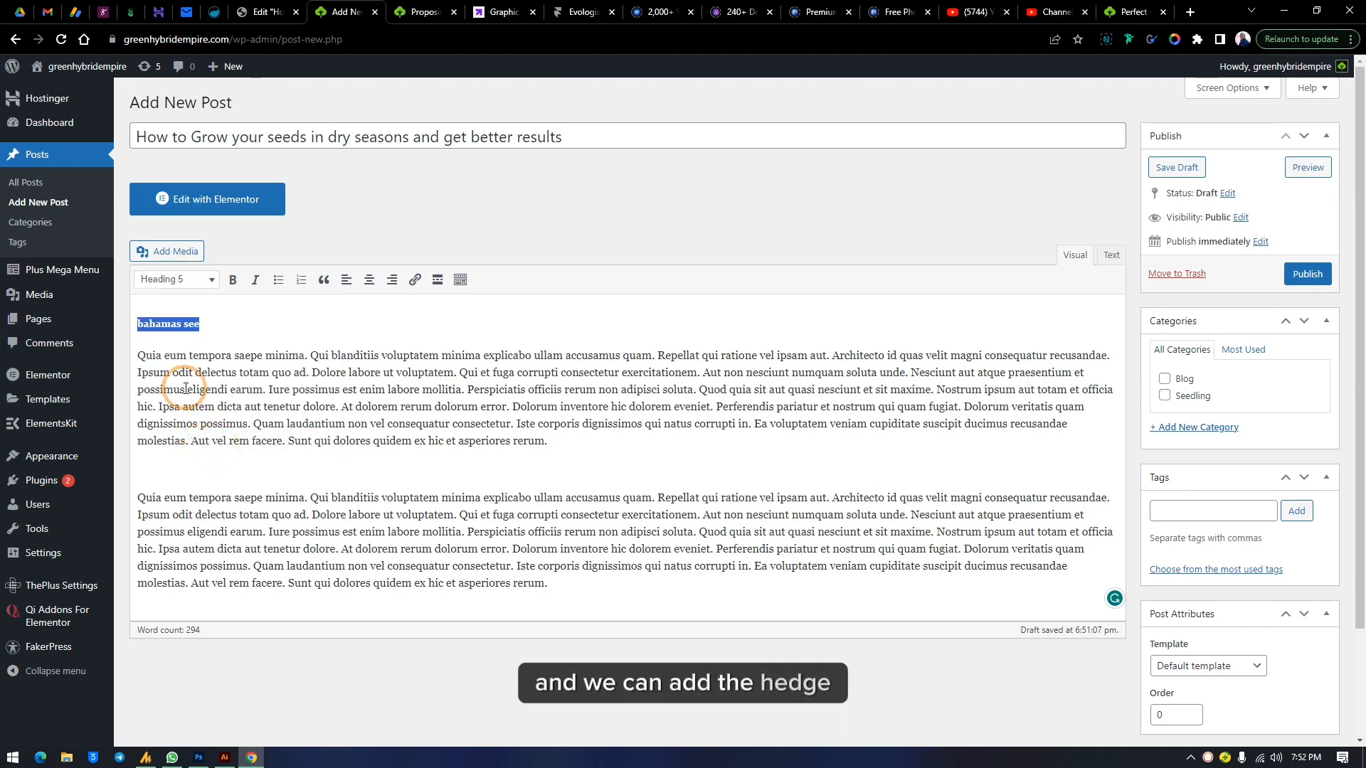
left_click(181, 281)
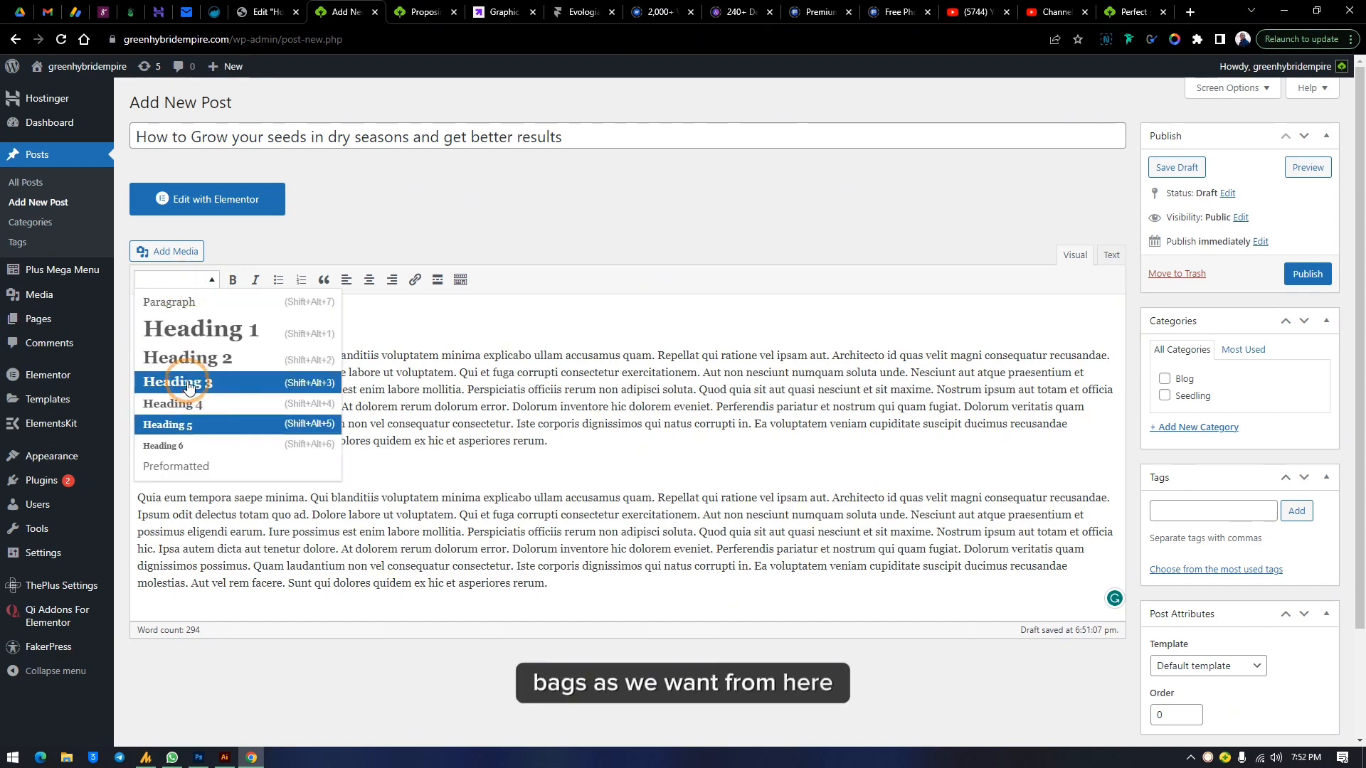
left_click(181, 382)
Format the top line as Heading 2 and complete its text to 'bahamas seed'
left_click_drag(223, 324, 139, 324)
left_click(160, 281)
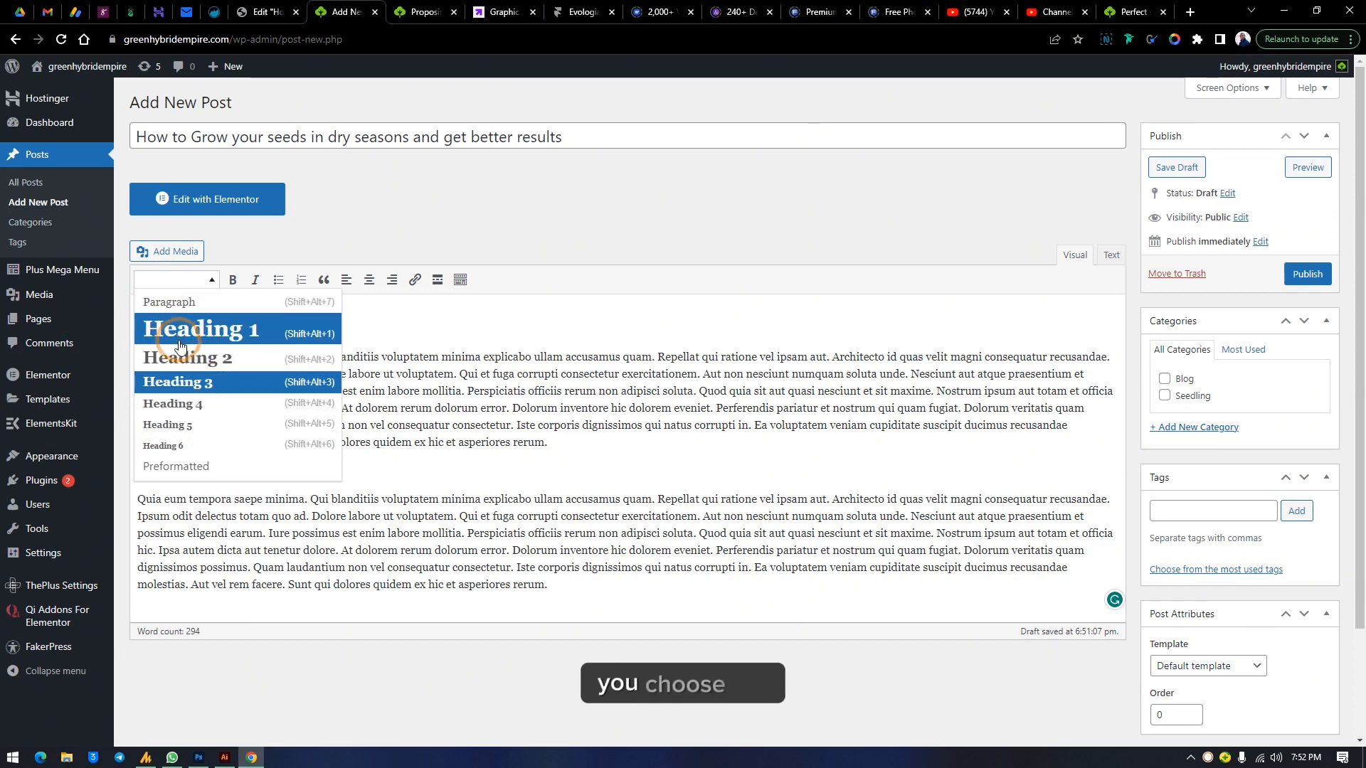
left_click(222, 345)
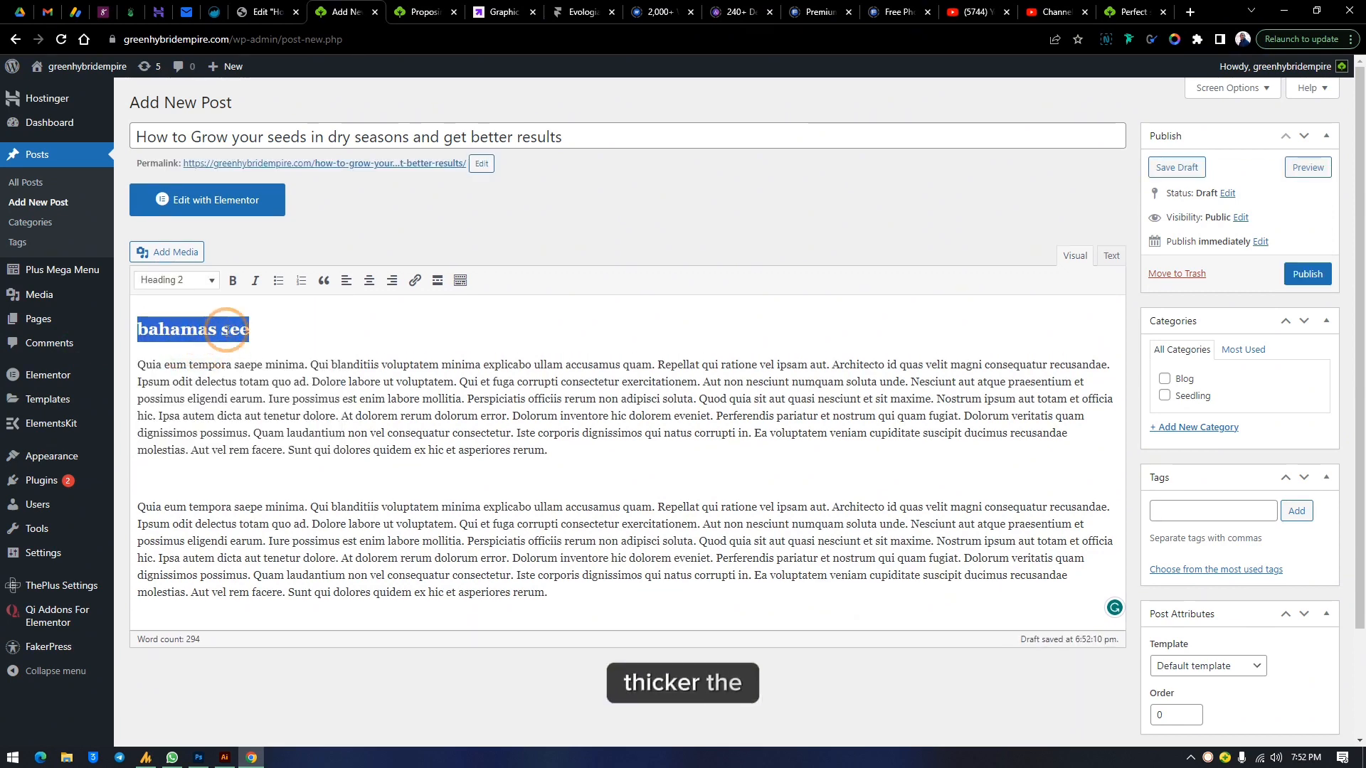
left_click(274, 339)
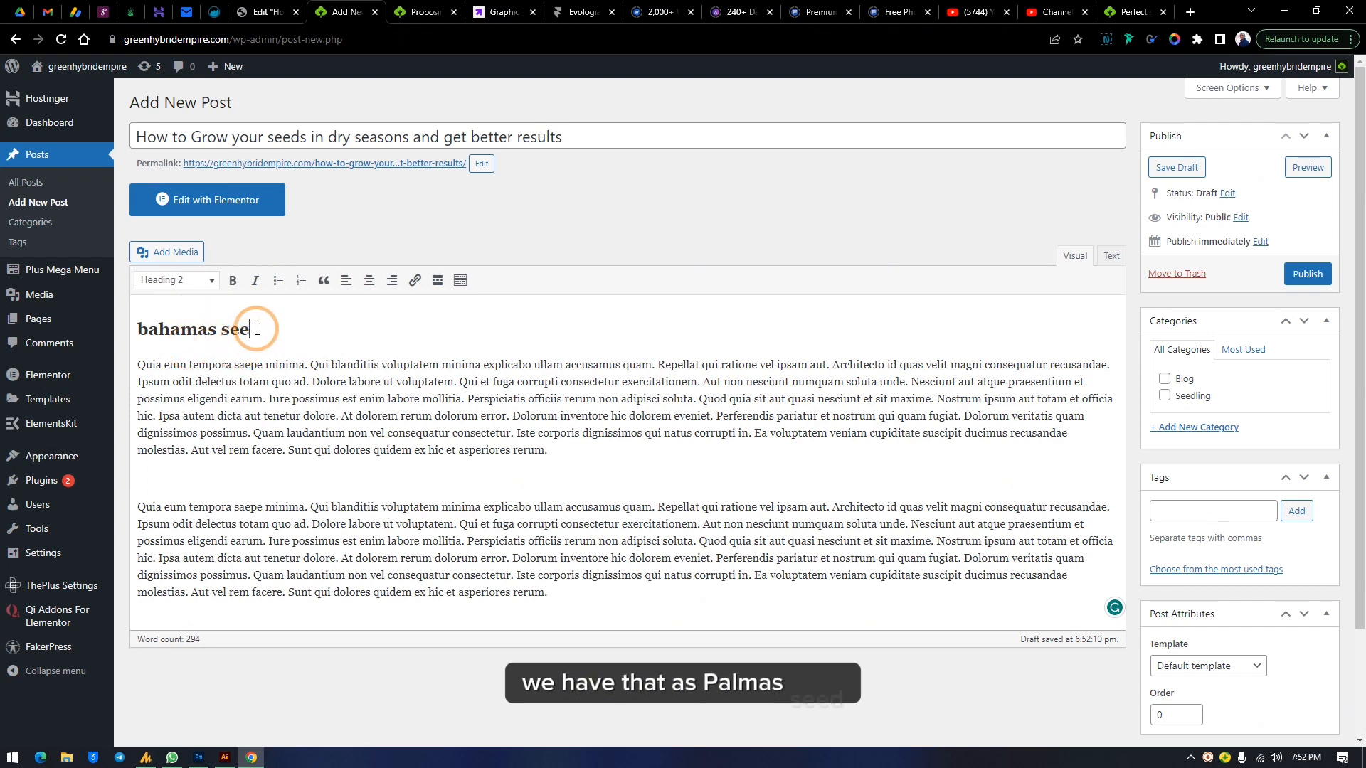
type("d")
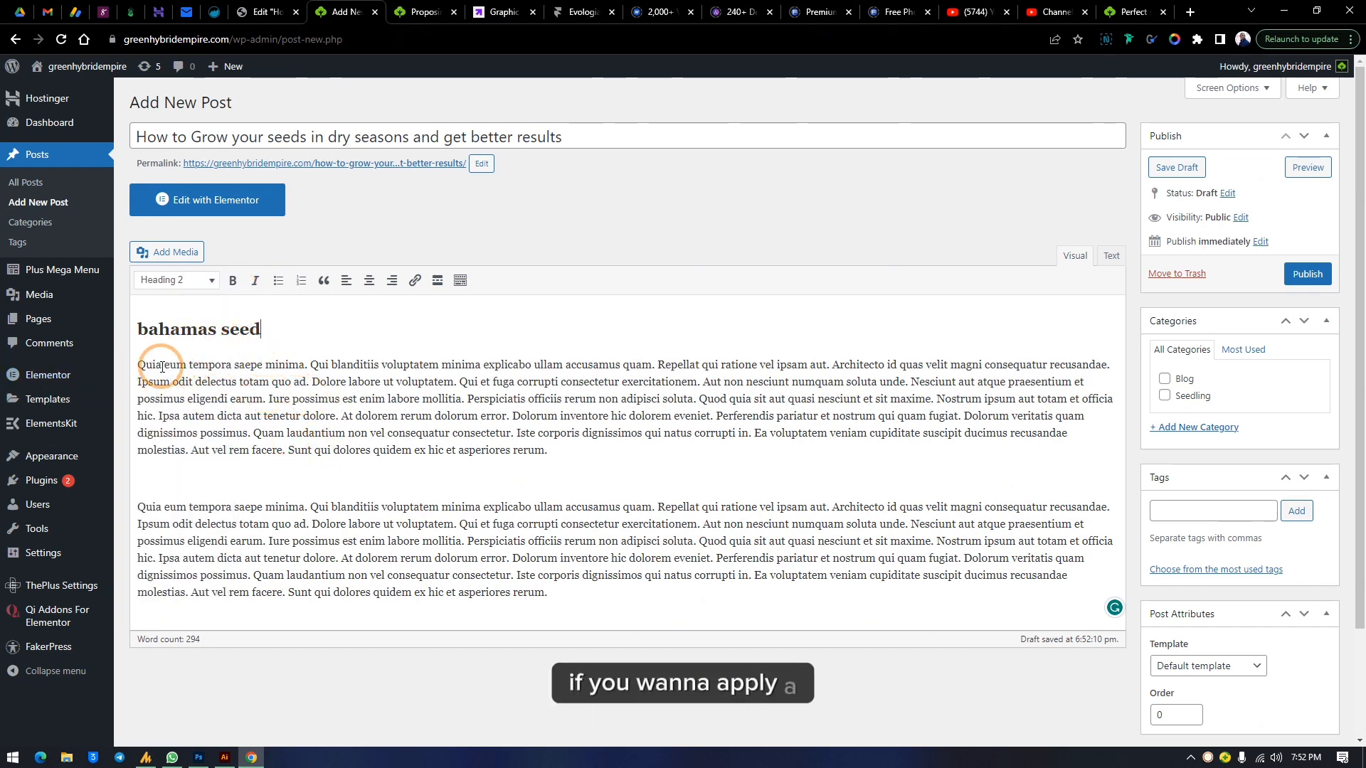
Apply Heading 3 to the selected end of the first paragraph and undo it
left_click_drag(139, 366, 458, 455)
left_click(564, 456)
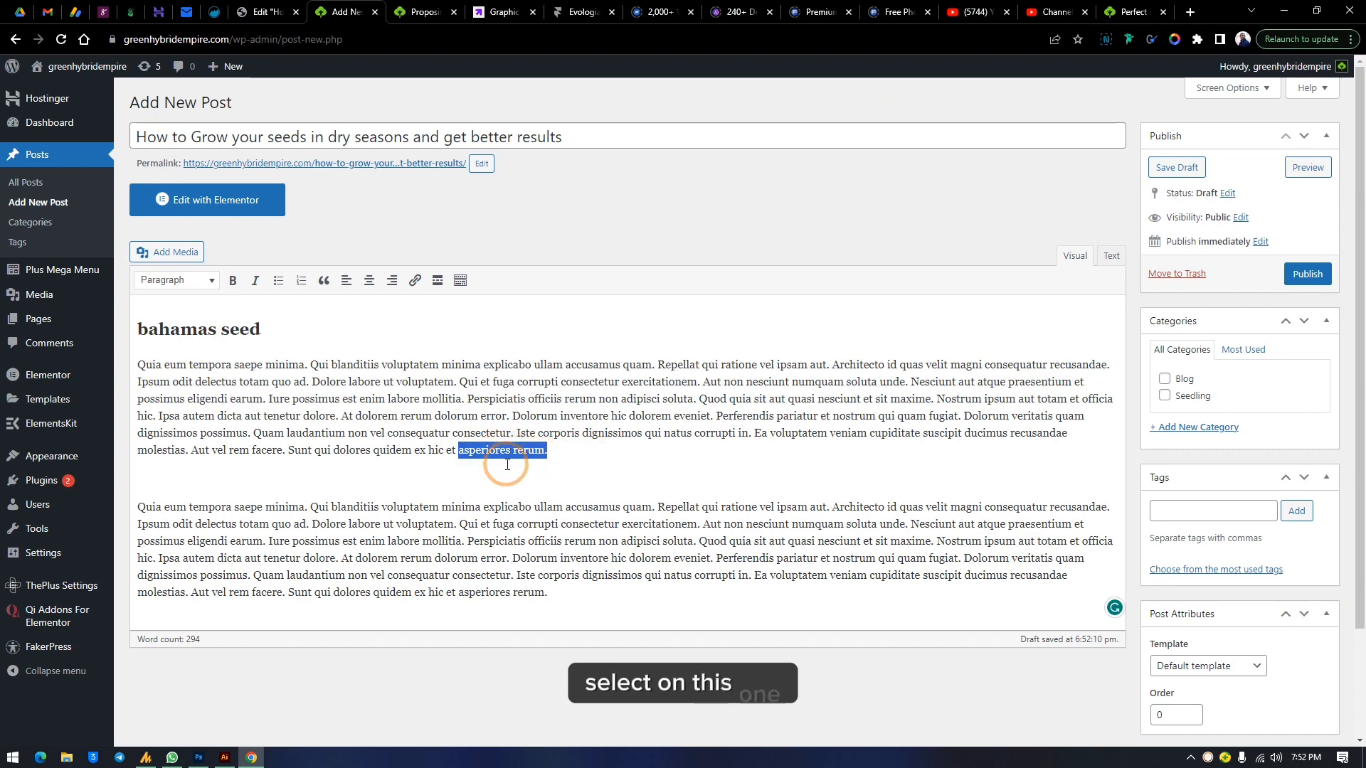
left_click(199, 285)
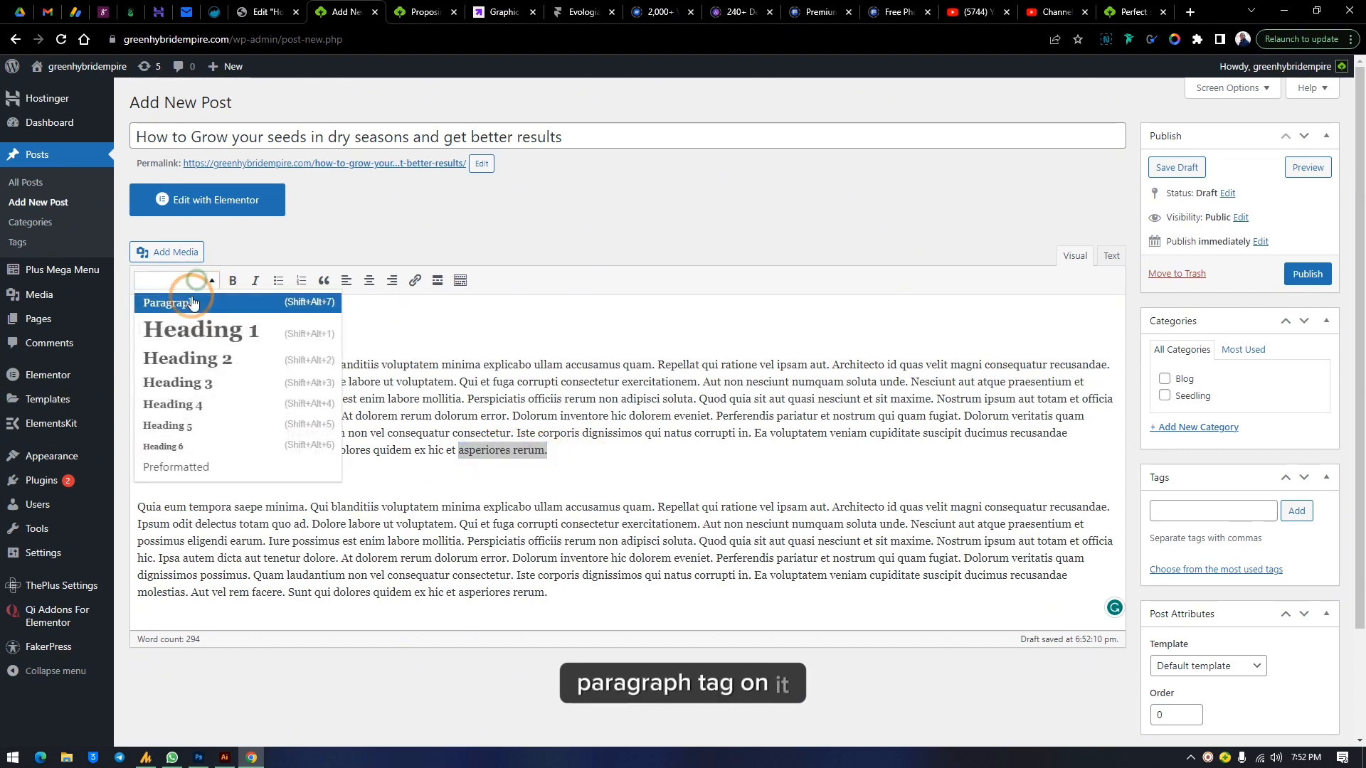
left_click(191, 387)
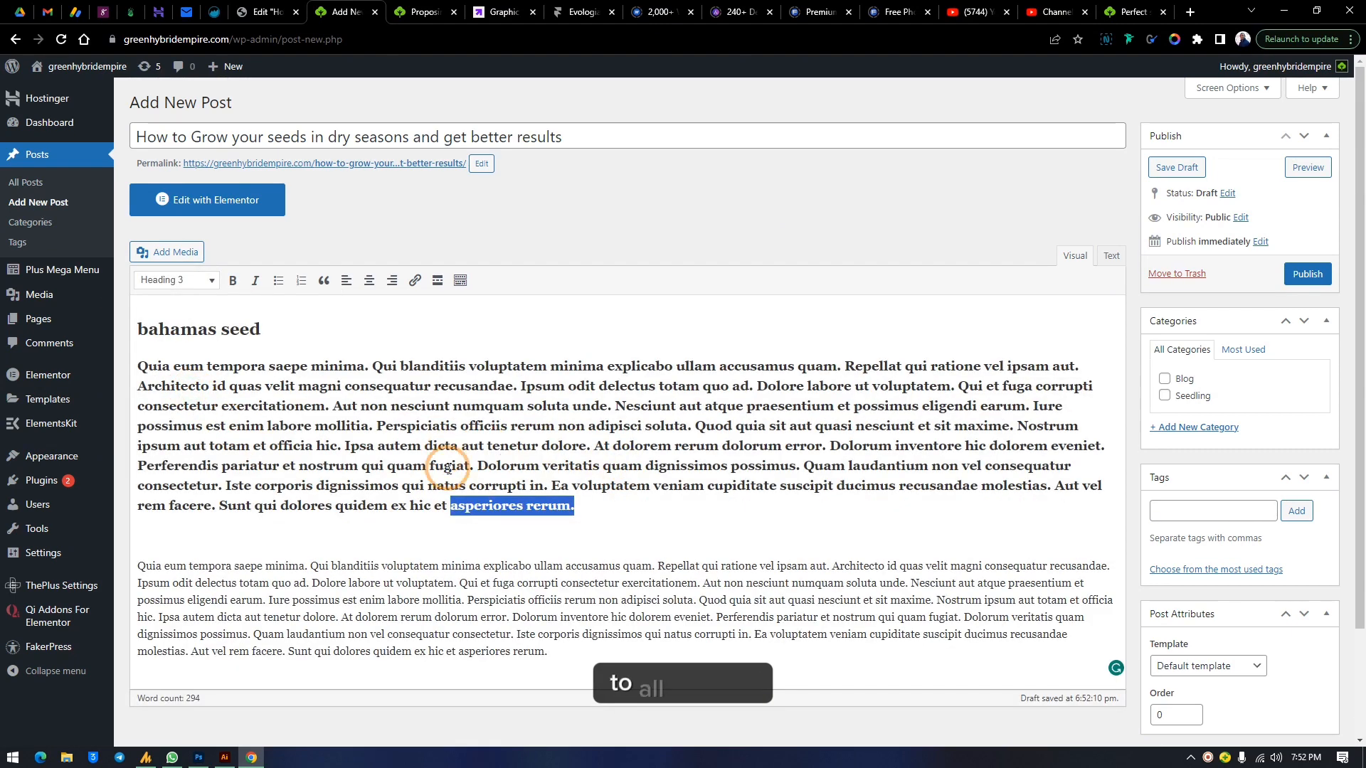
key("ctrl+z")
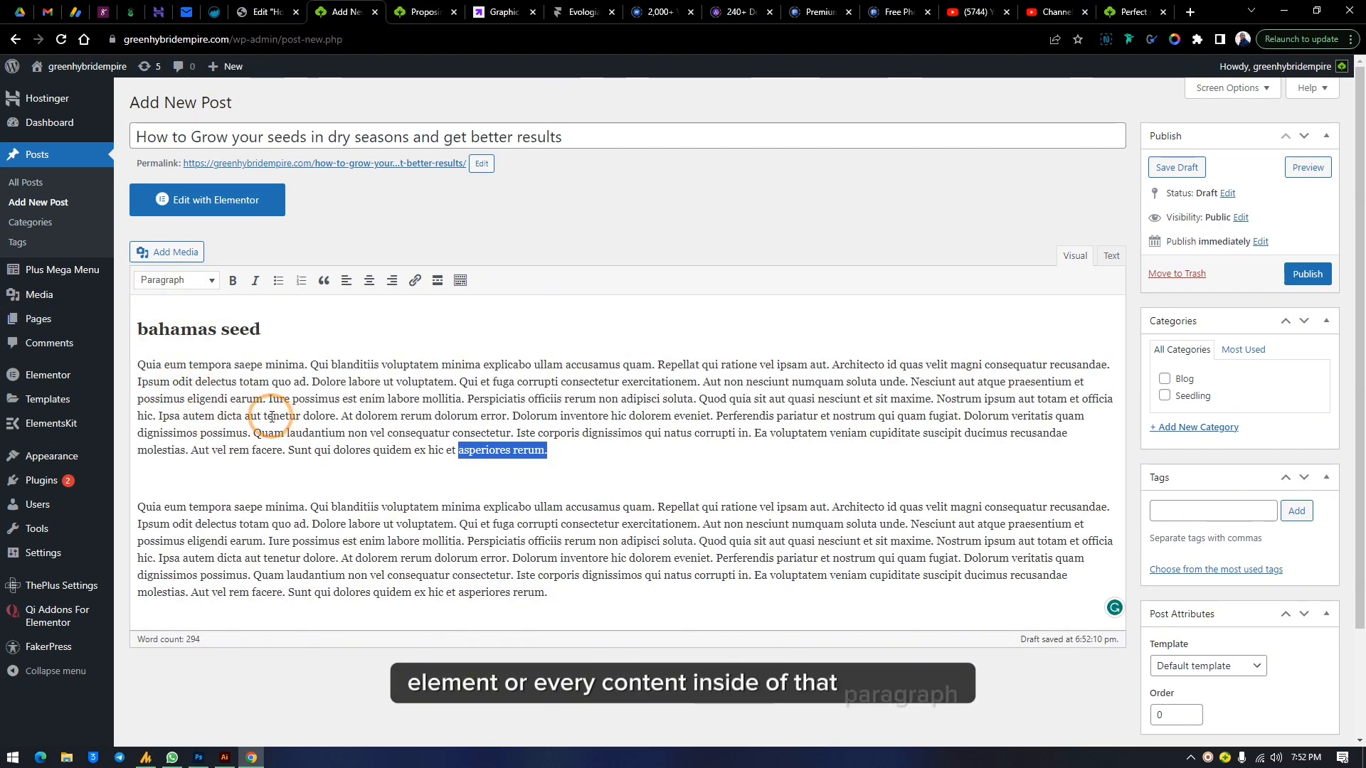
Split 'asperiores rerum.' onto its own line and format it as Heading 1
left_click(458, 450)
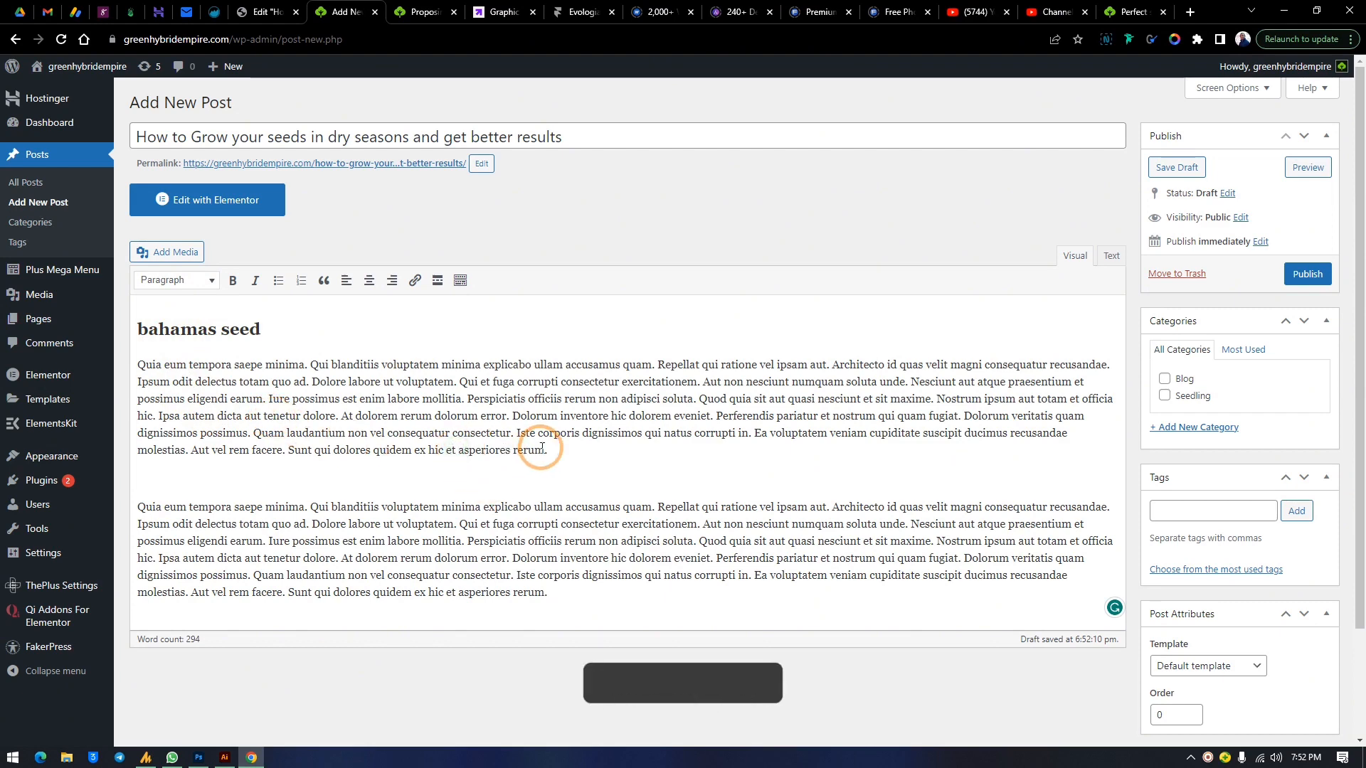
key("Return")
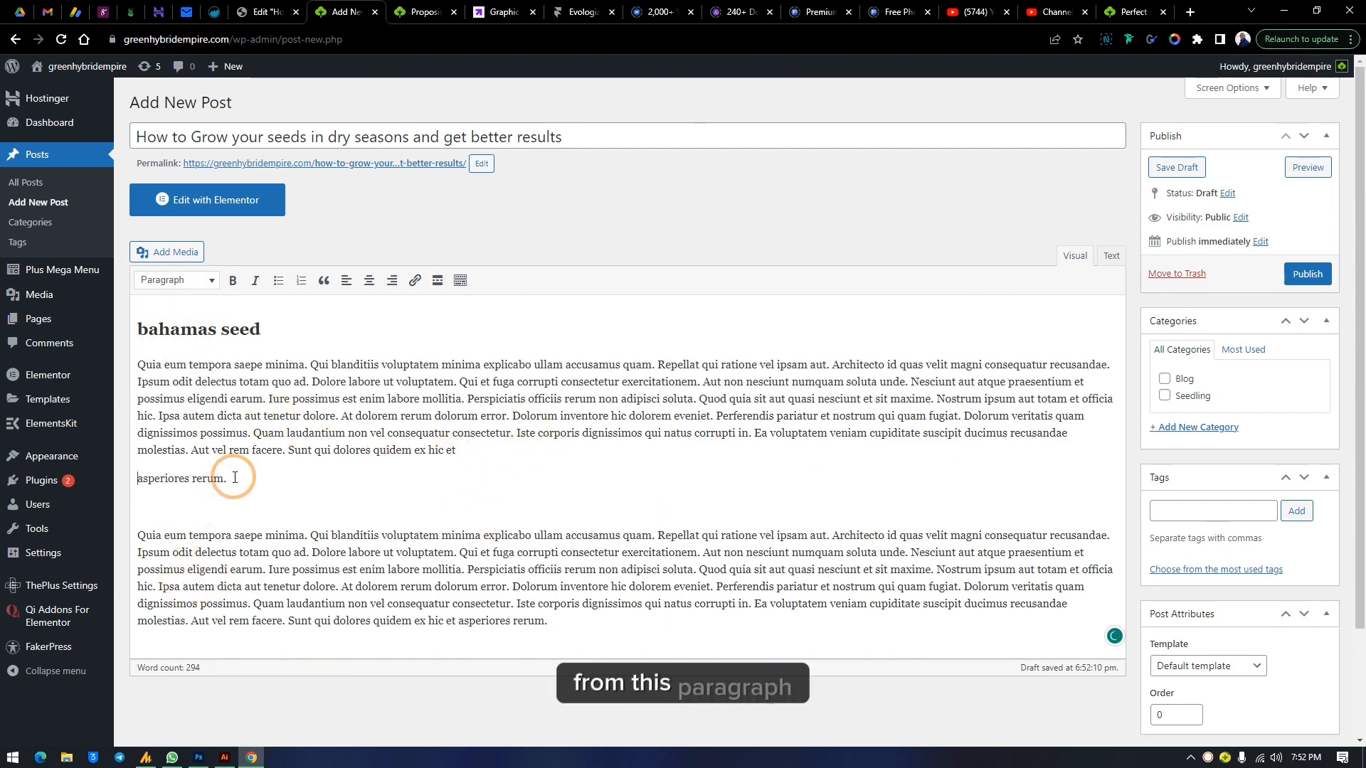
left_click_drag(245, 475, 128, 476)
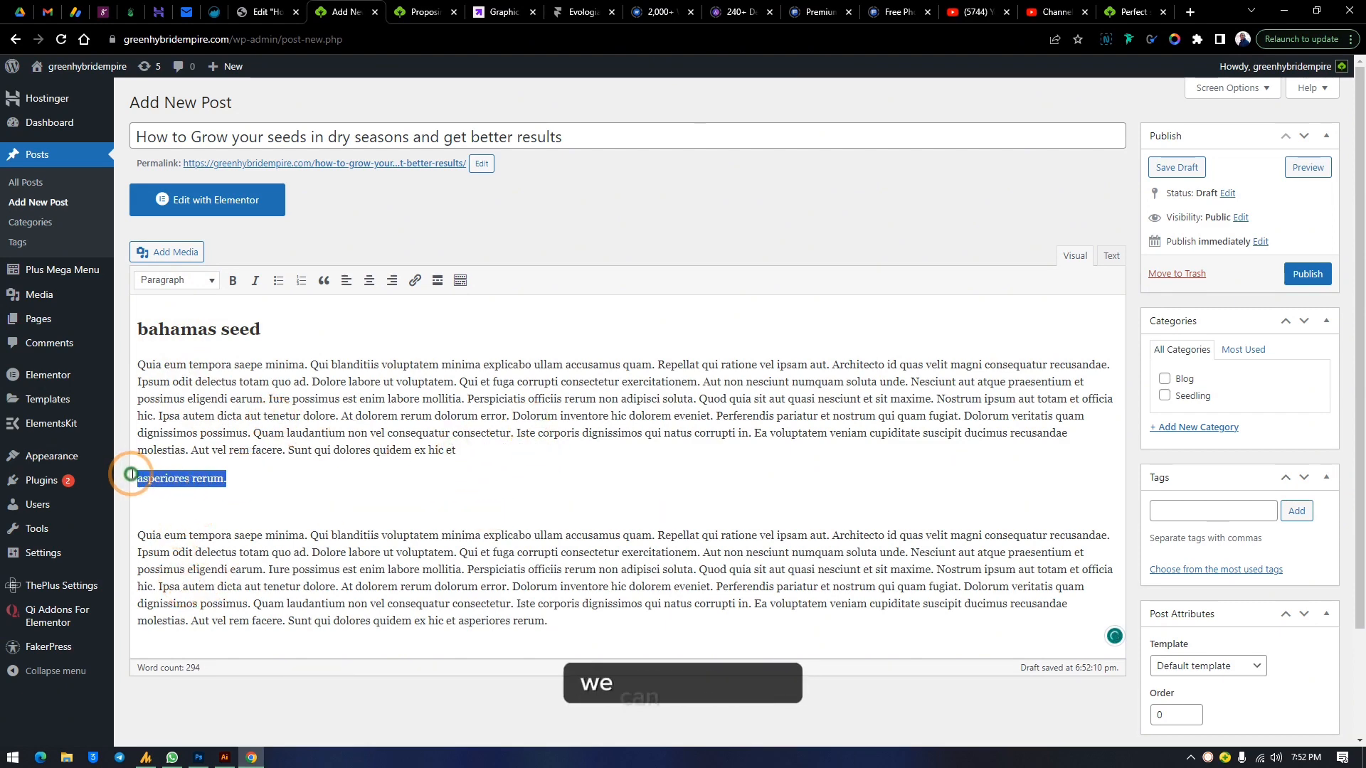
left_click(188, 279)
left_click(189, 334)
Delete the 'asperiores rerum.' line
left_click_drag(350, 497, 122, 497)
key("BackSpace")
key("BackSpace")
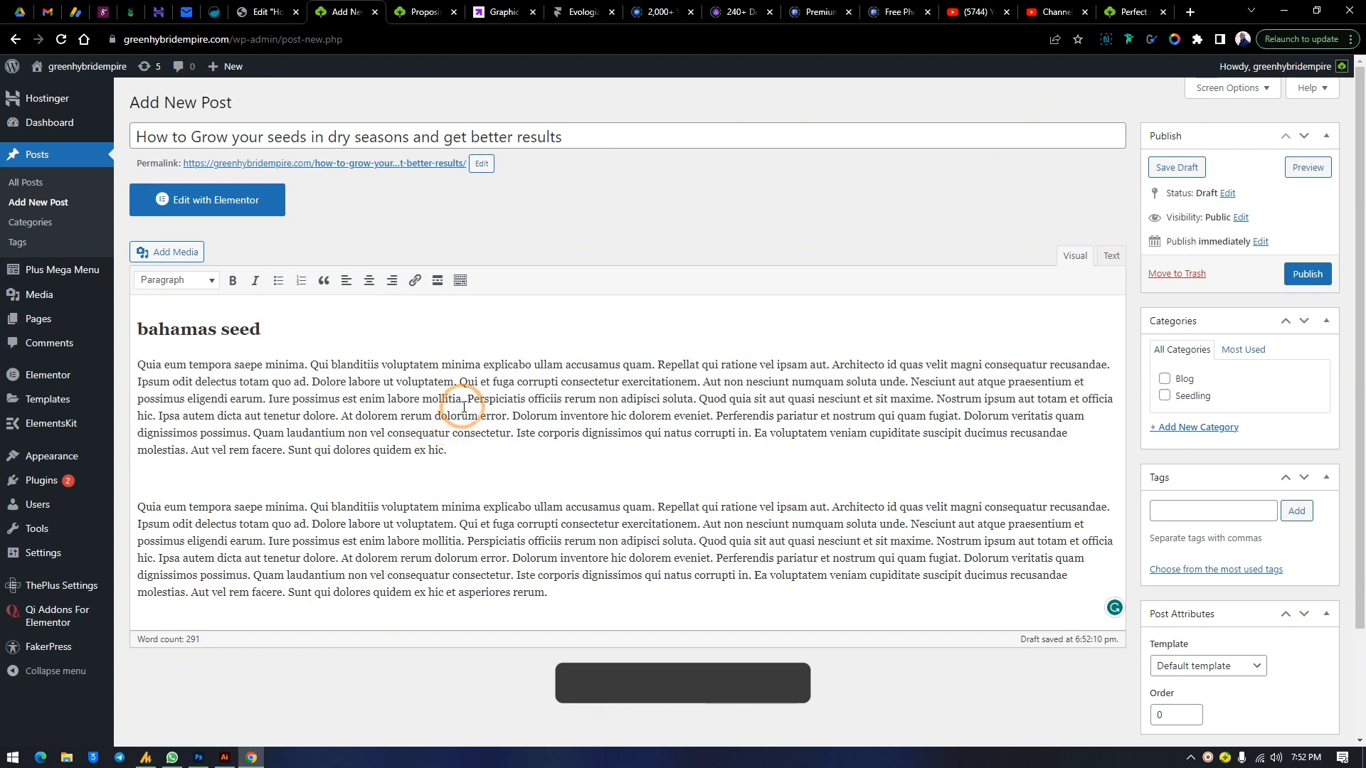
Bold the phrases 'Perspiciatis officiis' and 'Ipsa autem dicta' in the first paragraph
left_click_drag(464, 397, 560, 401)
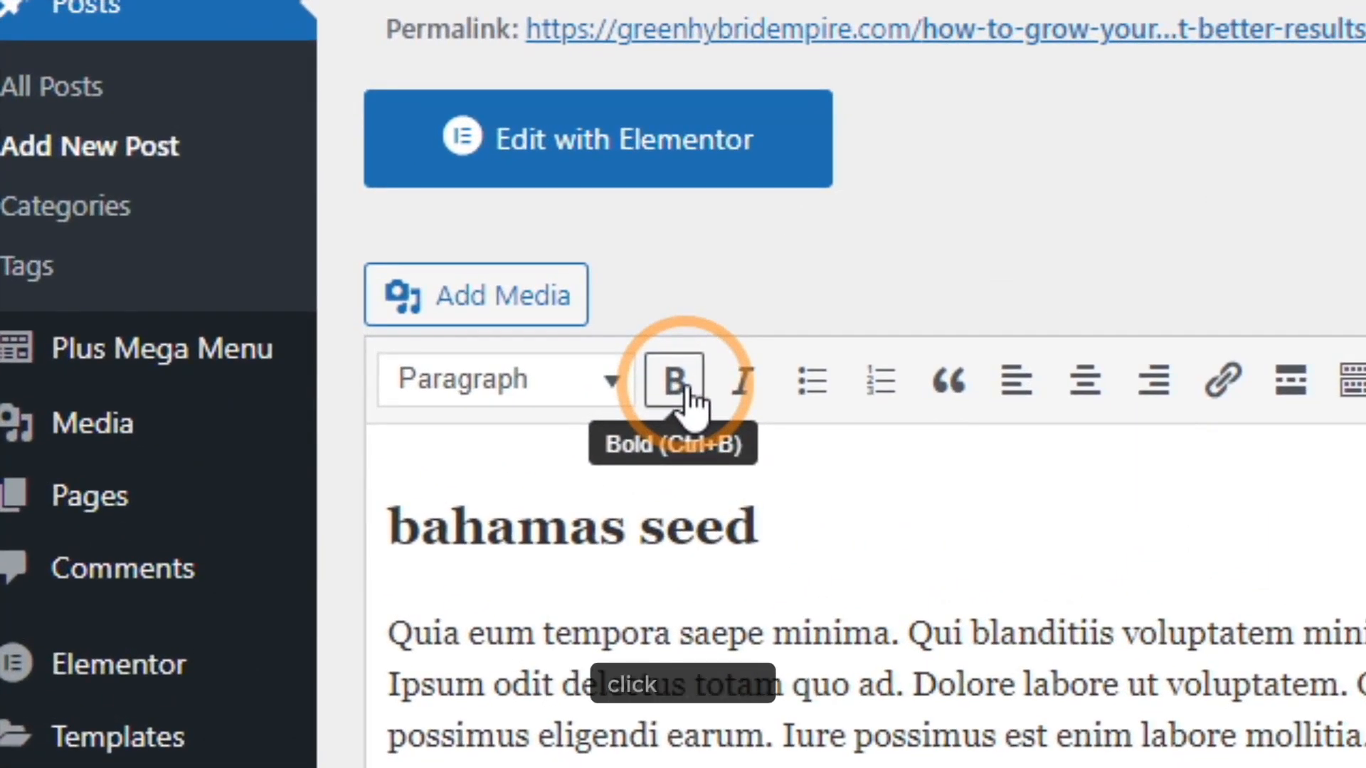
left_click(675, 381)
left_click(482, 420)
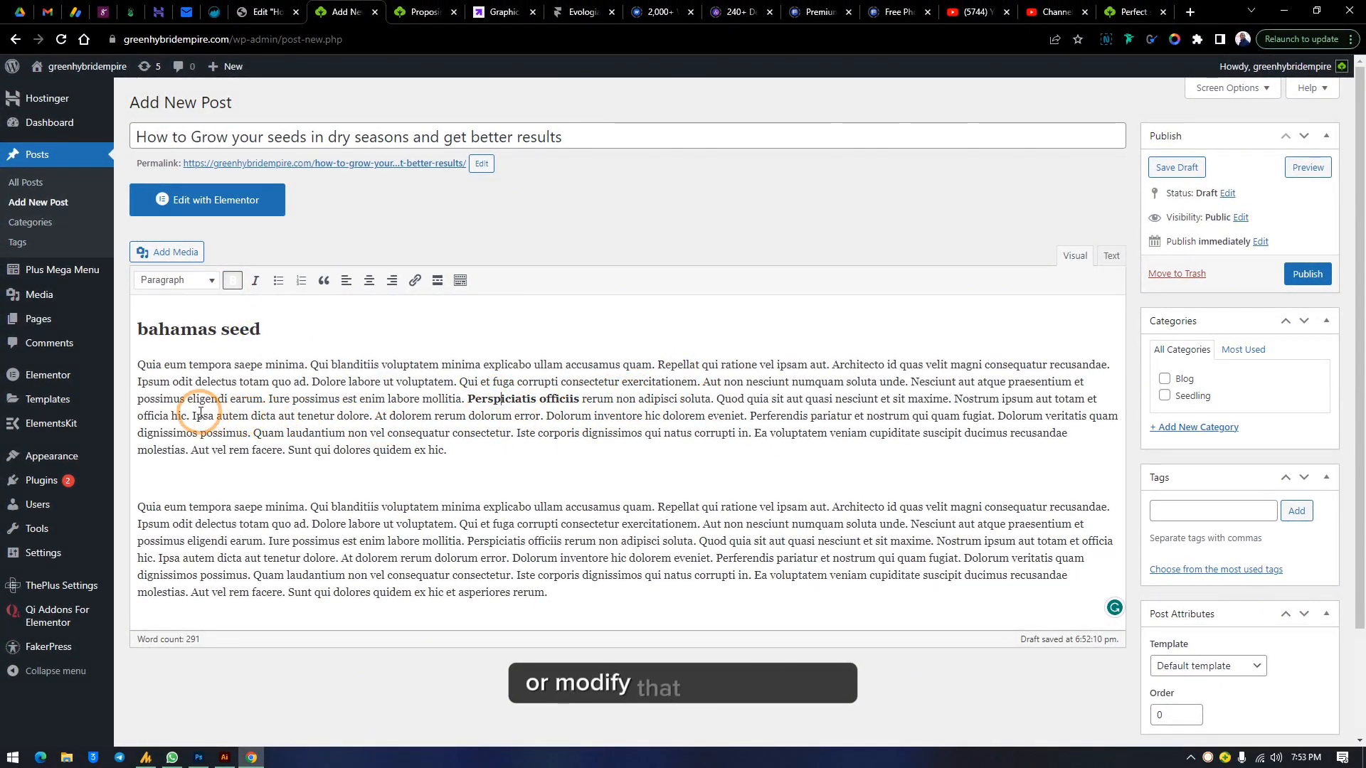
left_click_drag(192, 416, 269, 418)
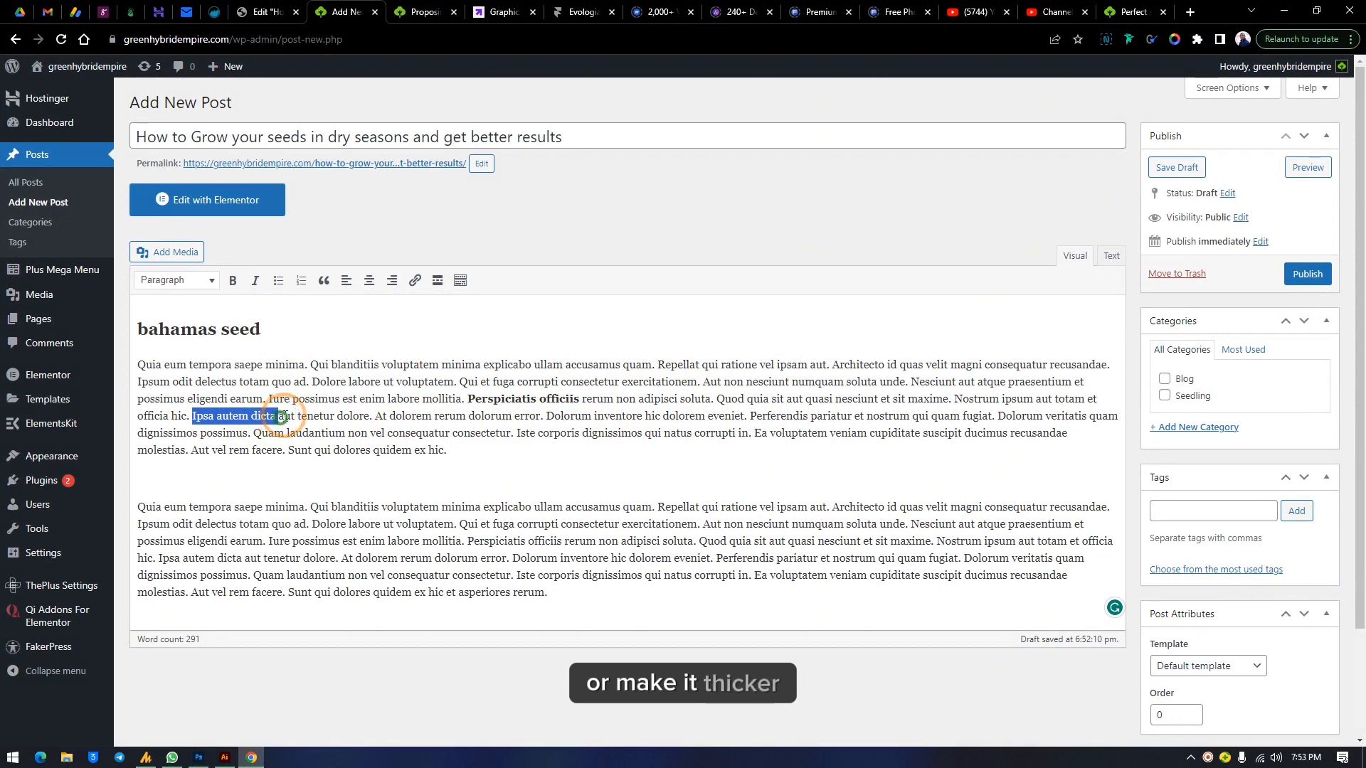
left_click(232, 281)
left_click(309, 418)
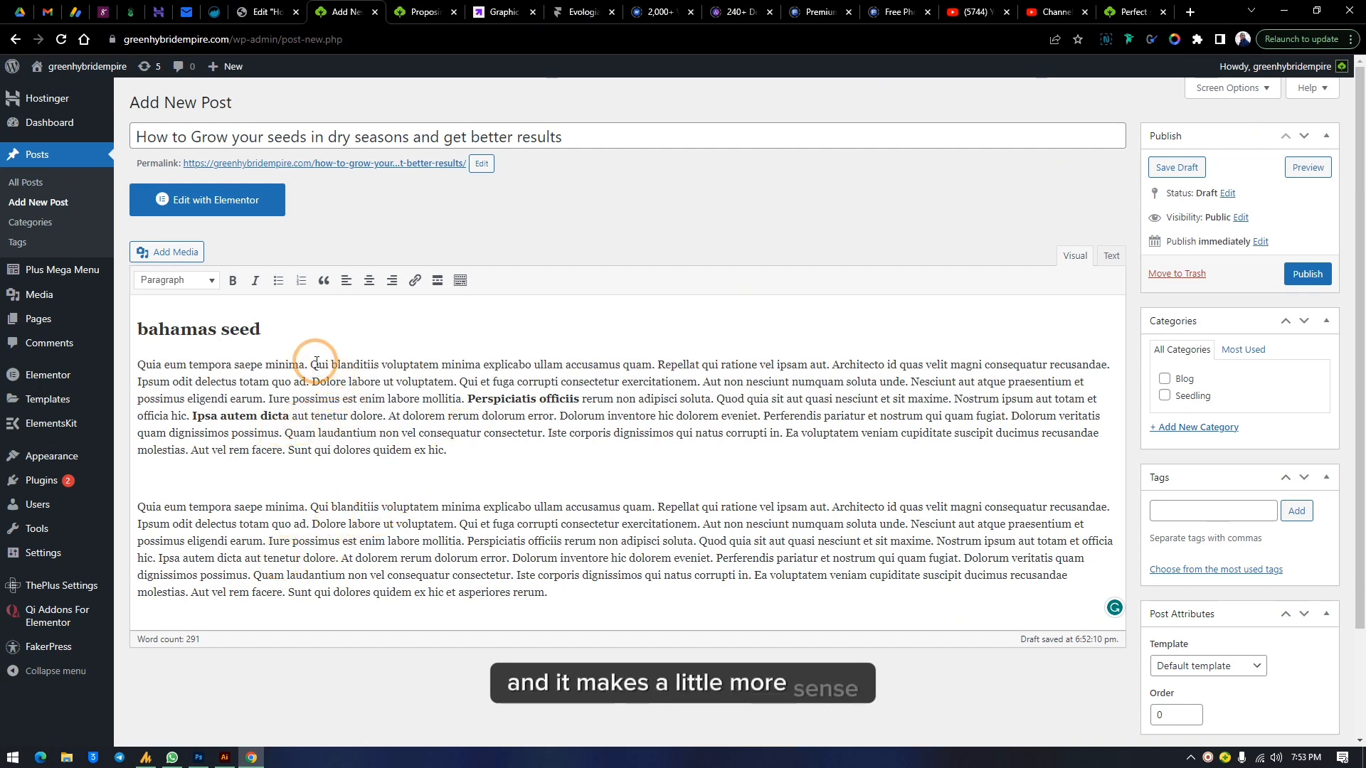
Make the phrase 'Qui blanditiis' in the first paragraph both italic and bold
left_click_drag(311, 365, 381, 368)
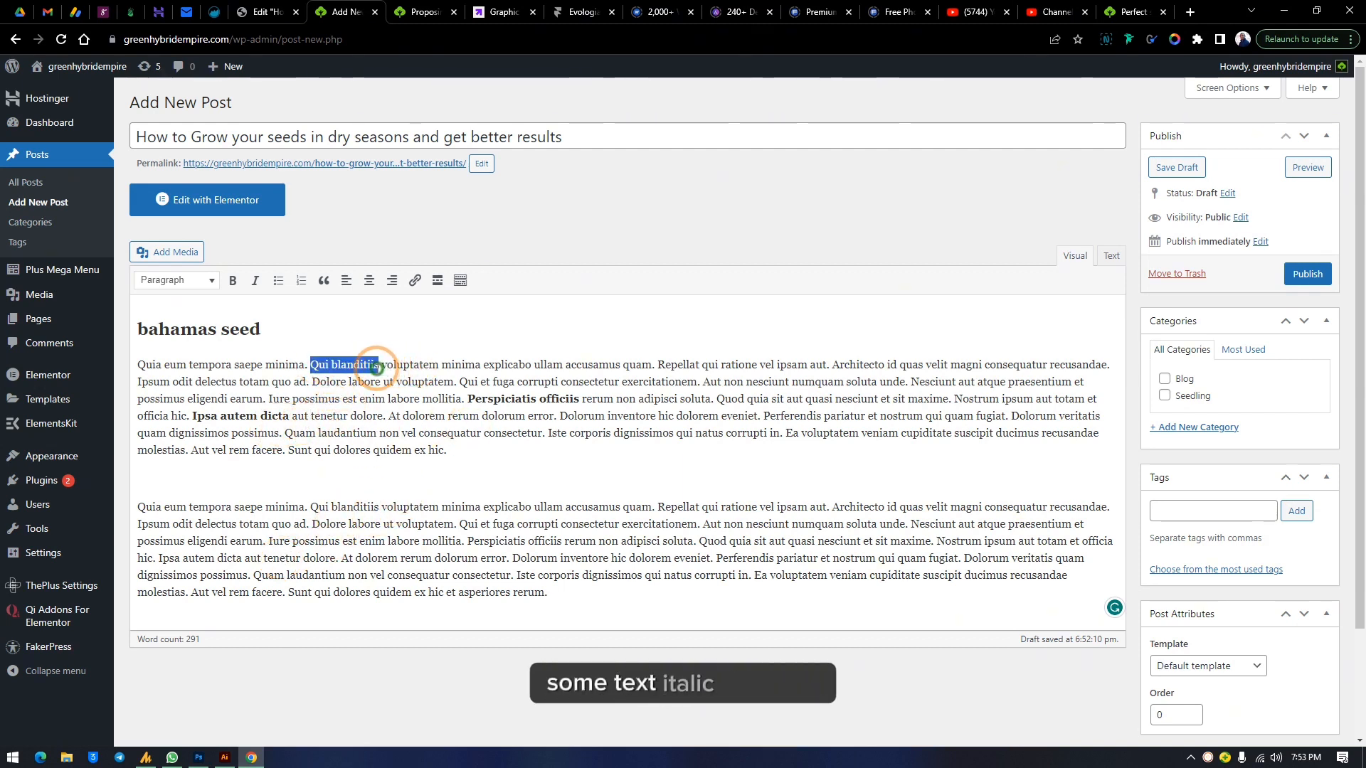
left_click(256, 282)
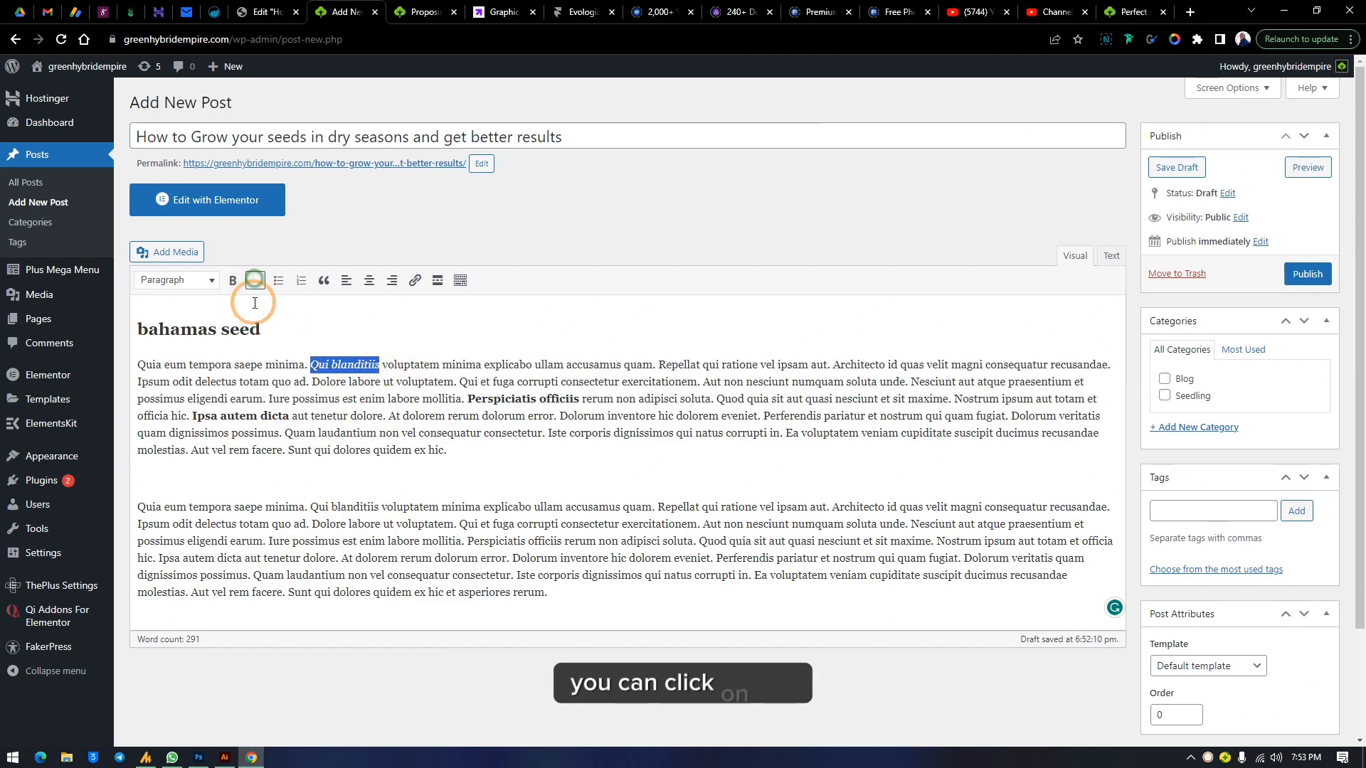
left_click(355, 384)
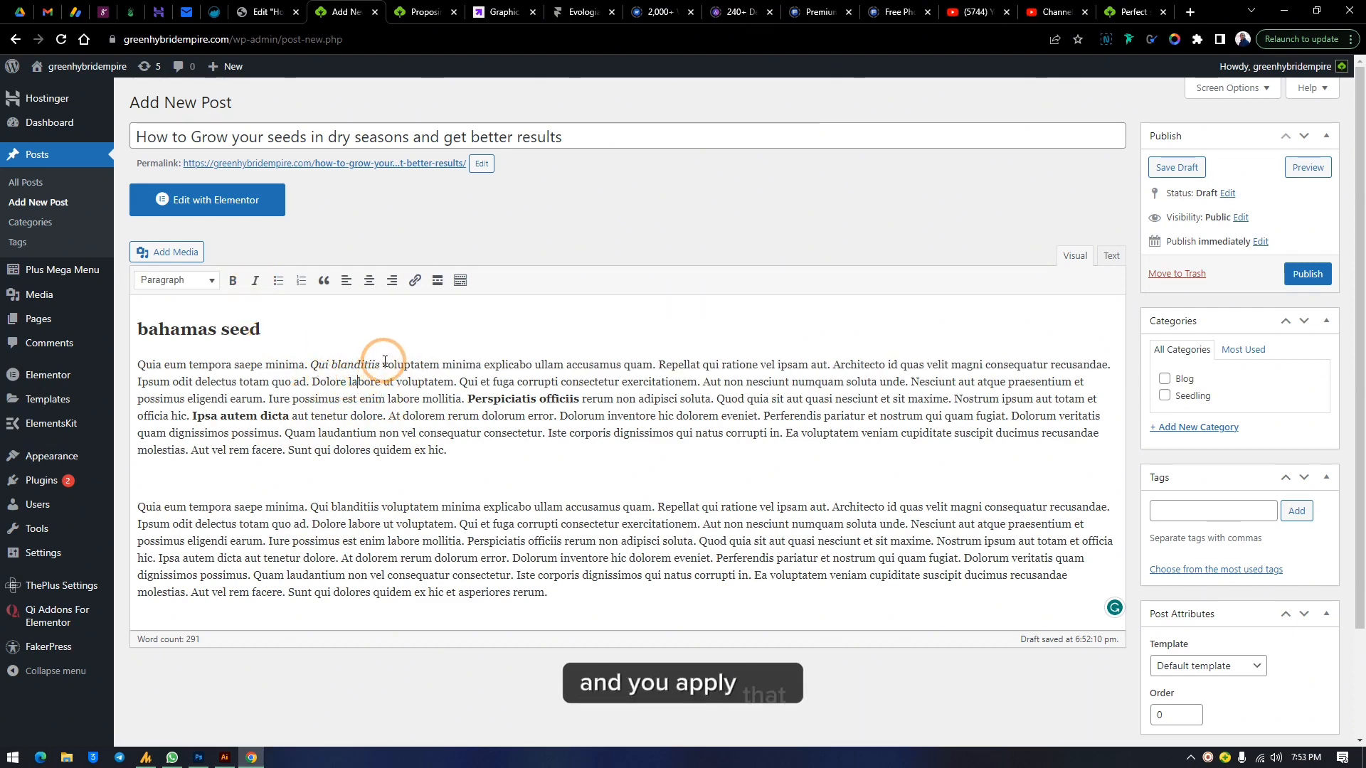
left_click_drag(383, 362, 332, 364)
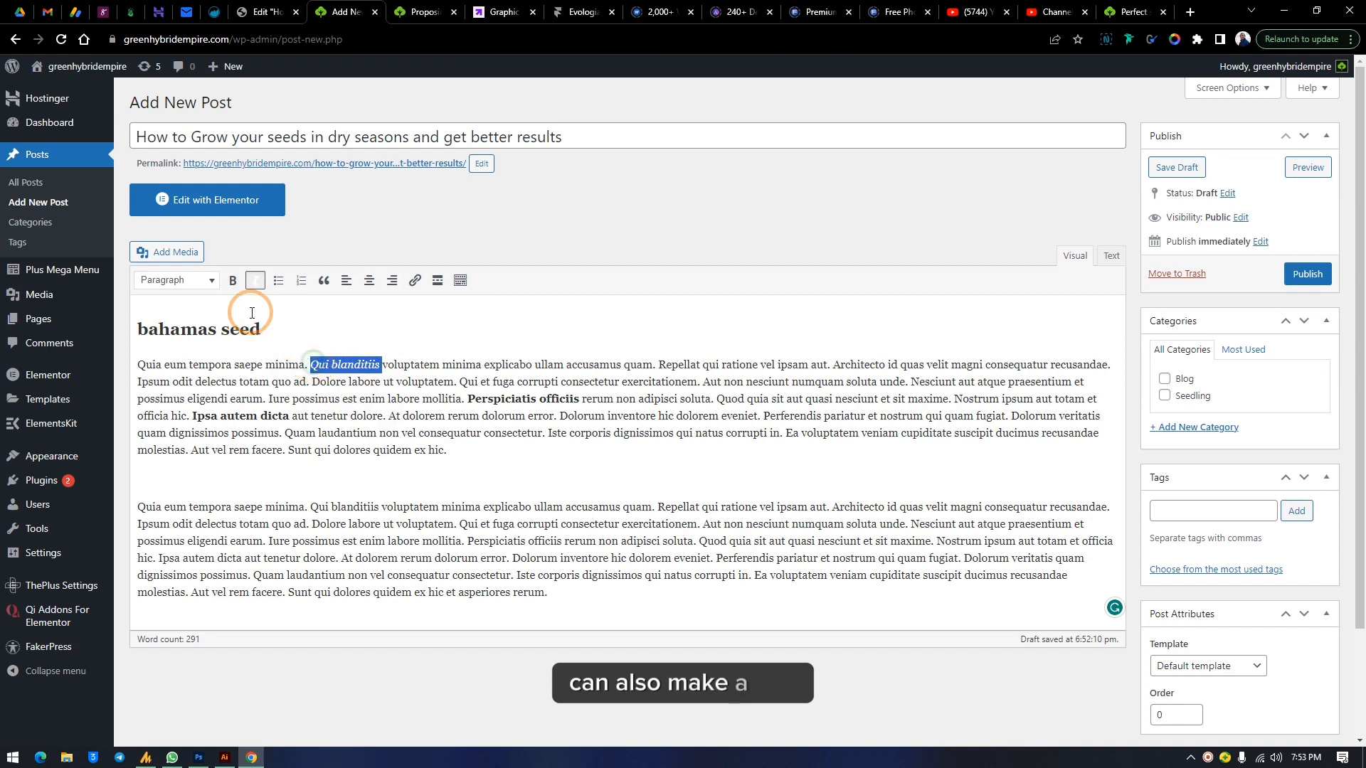
left_click(233, 280)
left_click(406, 382)
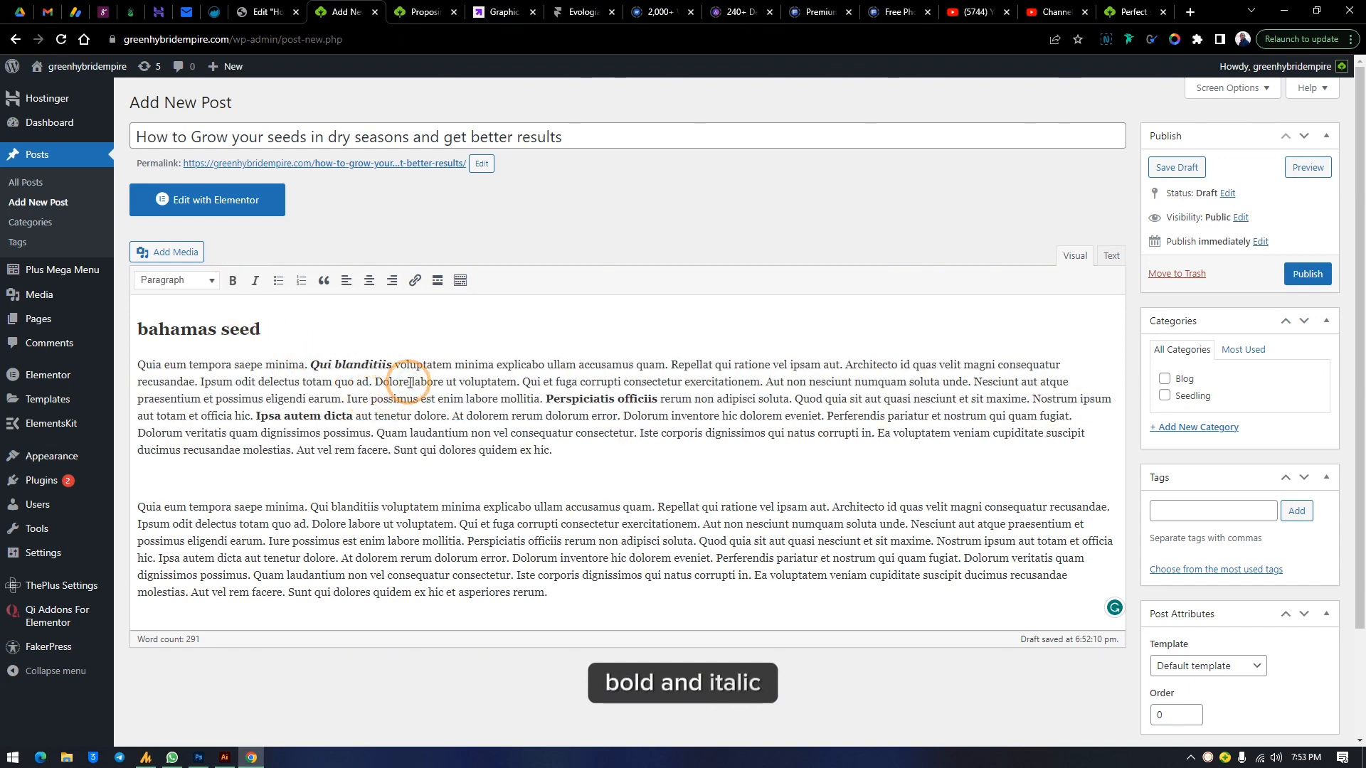
left_click(369, 367)
Add a bulleted list after the first paragraph with items hhxhdhdfh, hdjfjjdf, jdfjjfjf and ghdhdhj
left_click(590, 449)
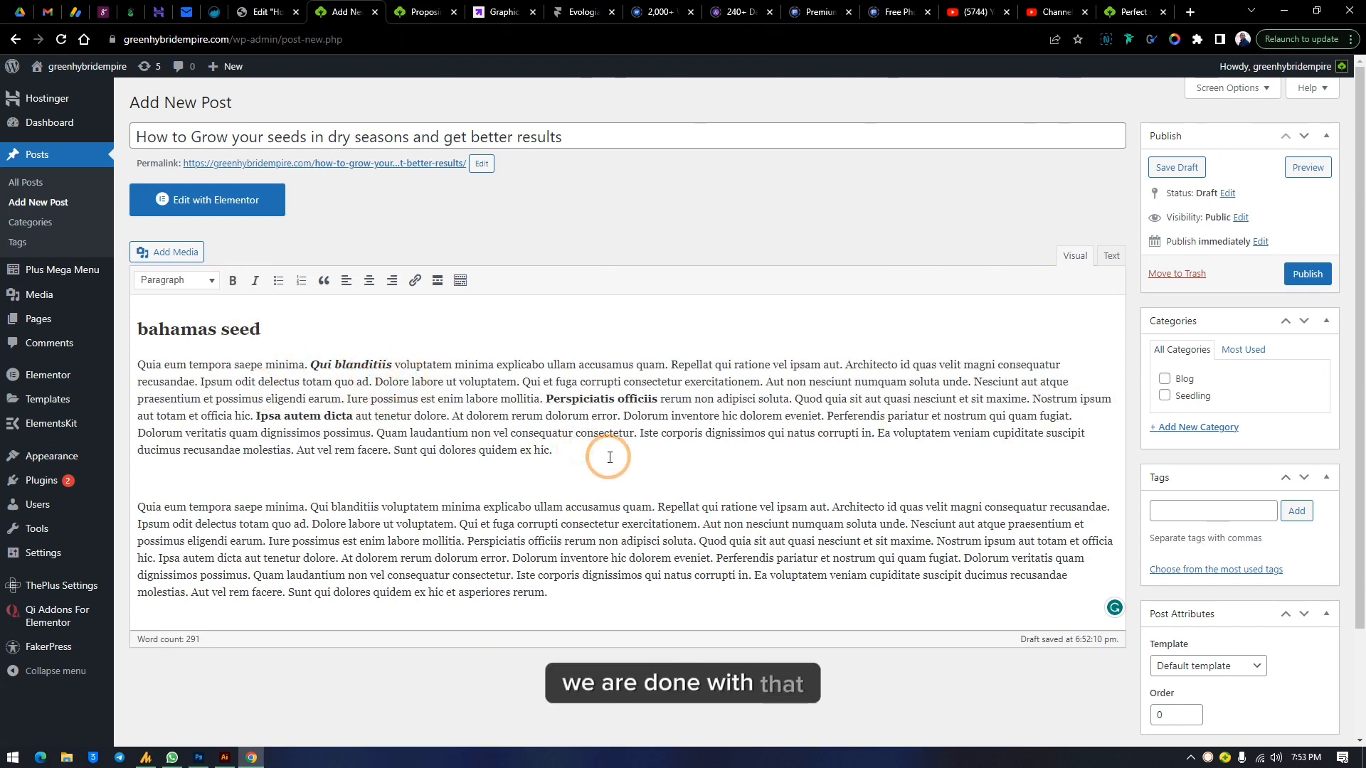
key("Return")
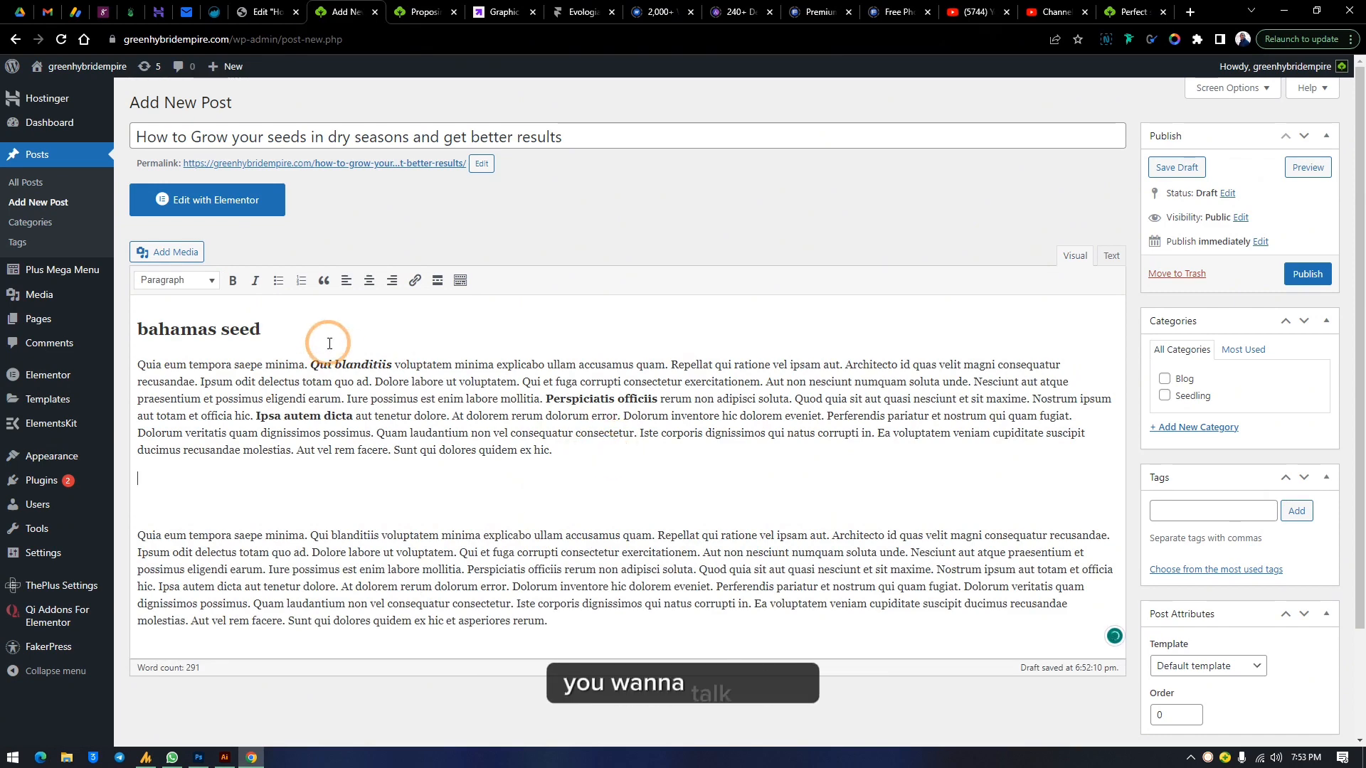
left_click(279, 281)
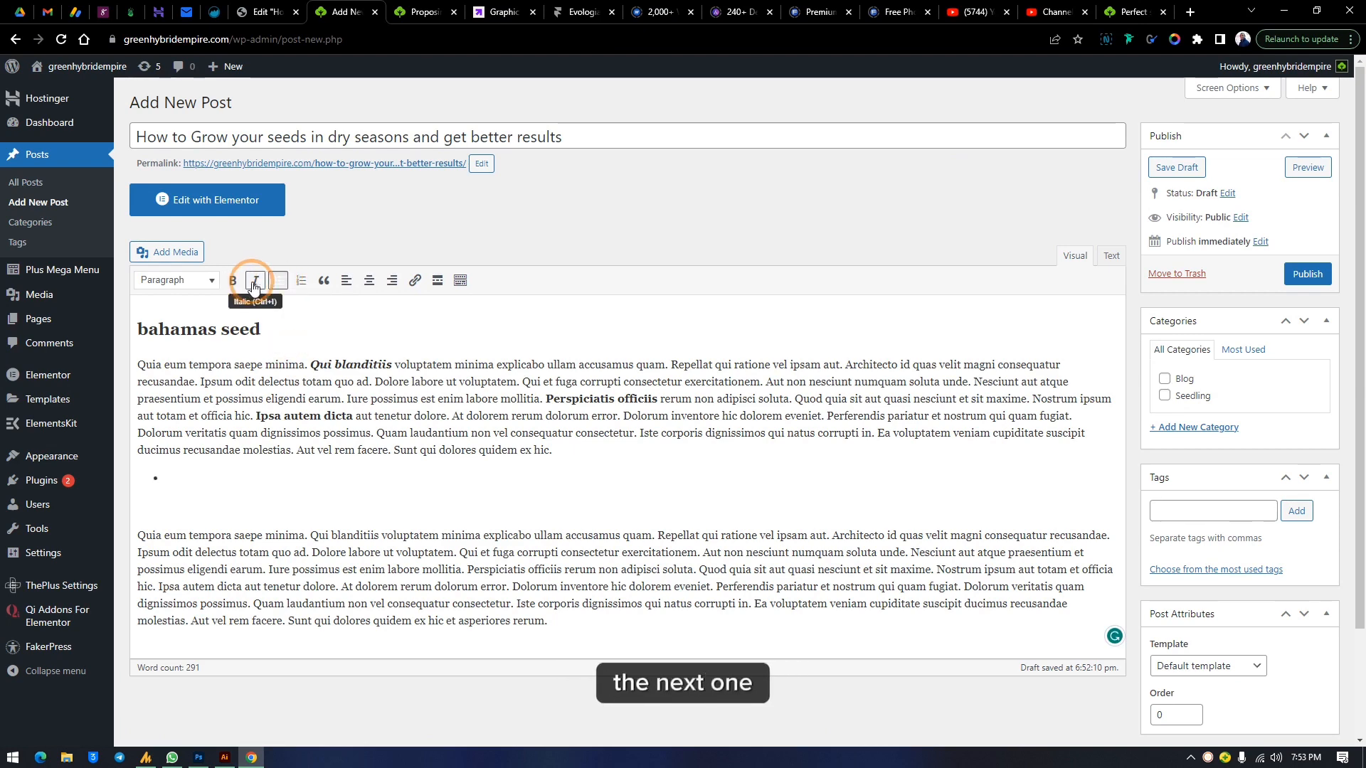
type("hhxhdhdf")
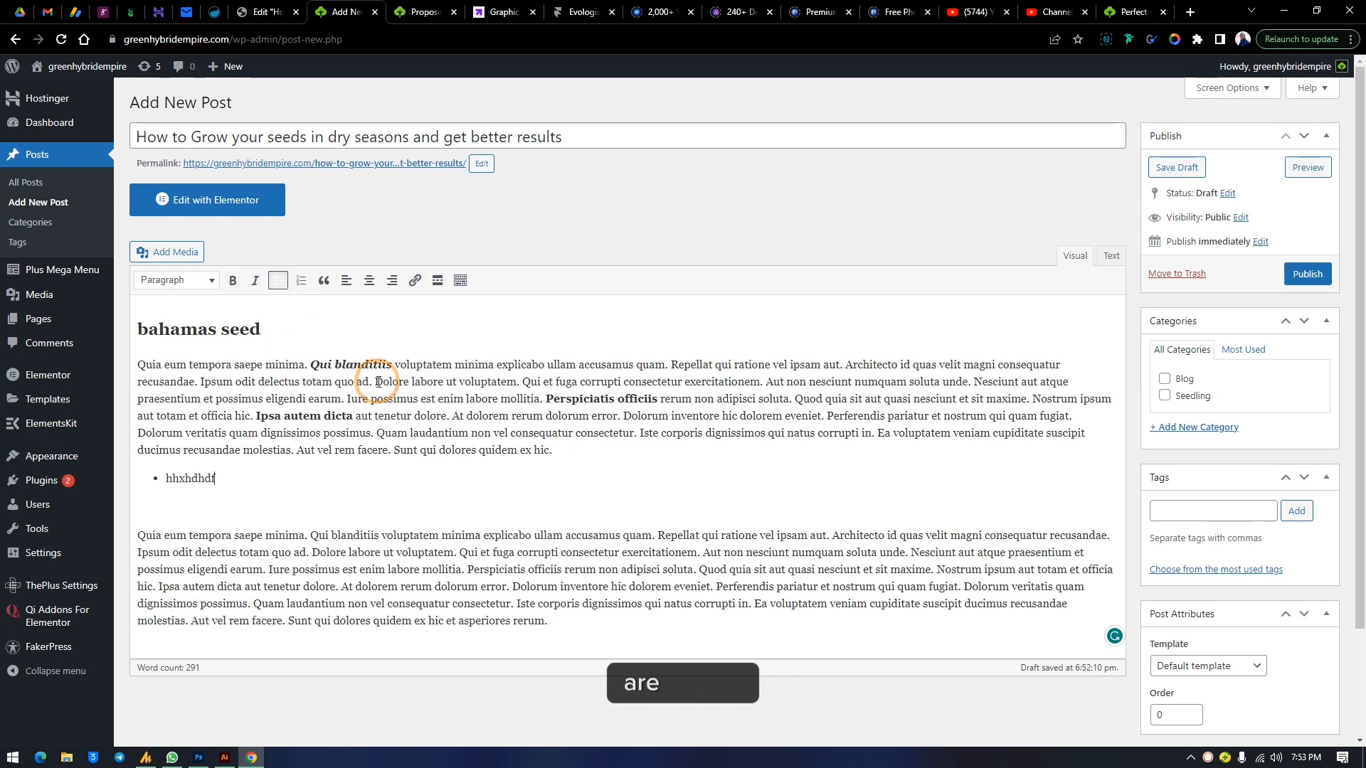
type("h")
key("Return")
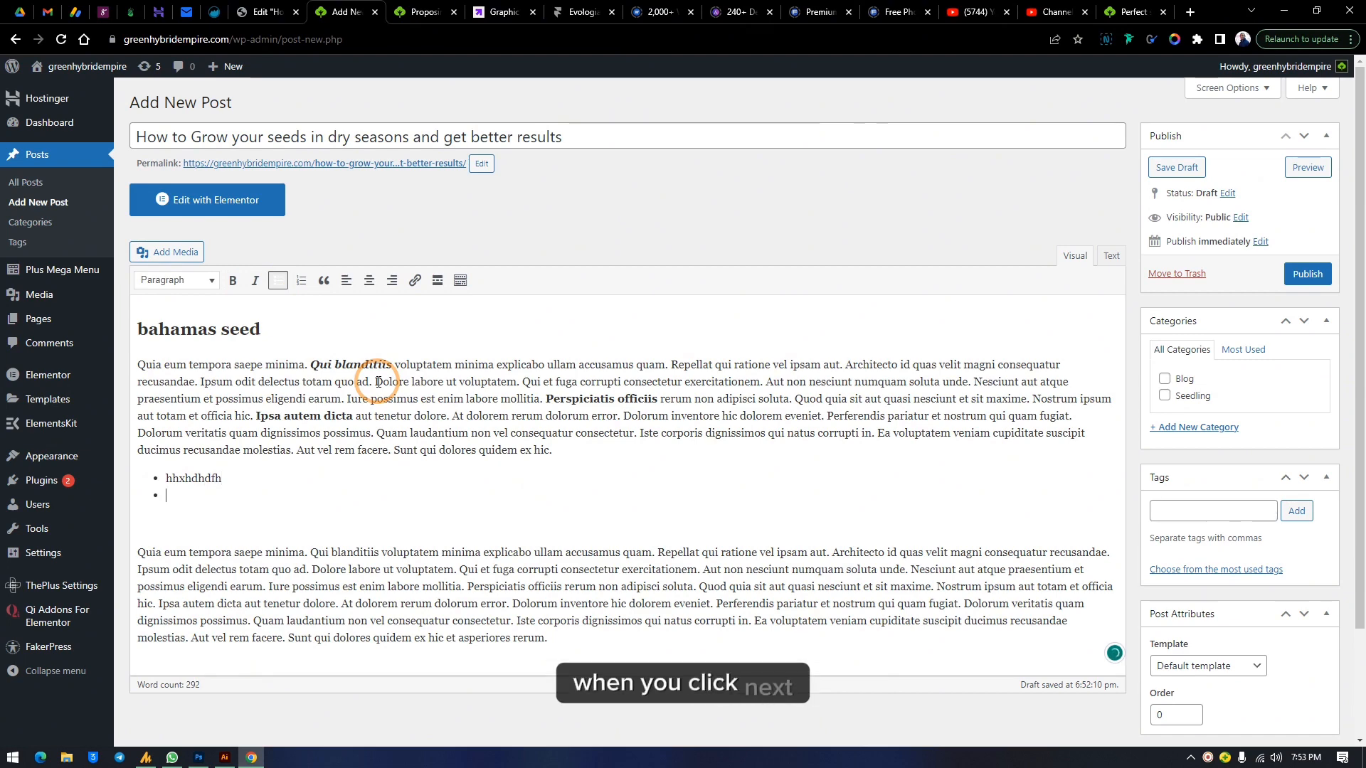
key("Return")
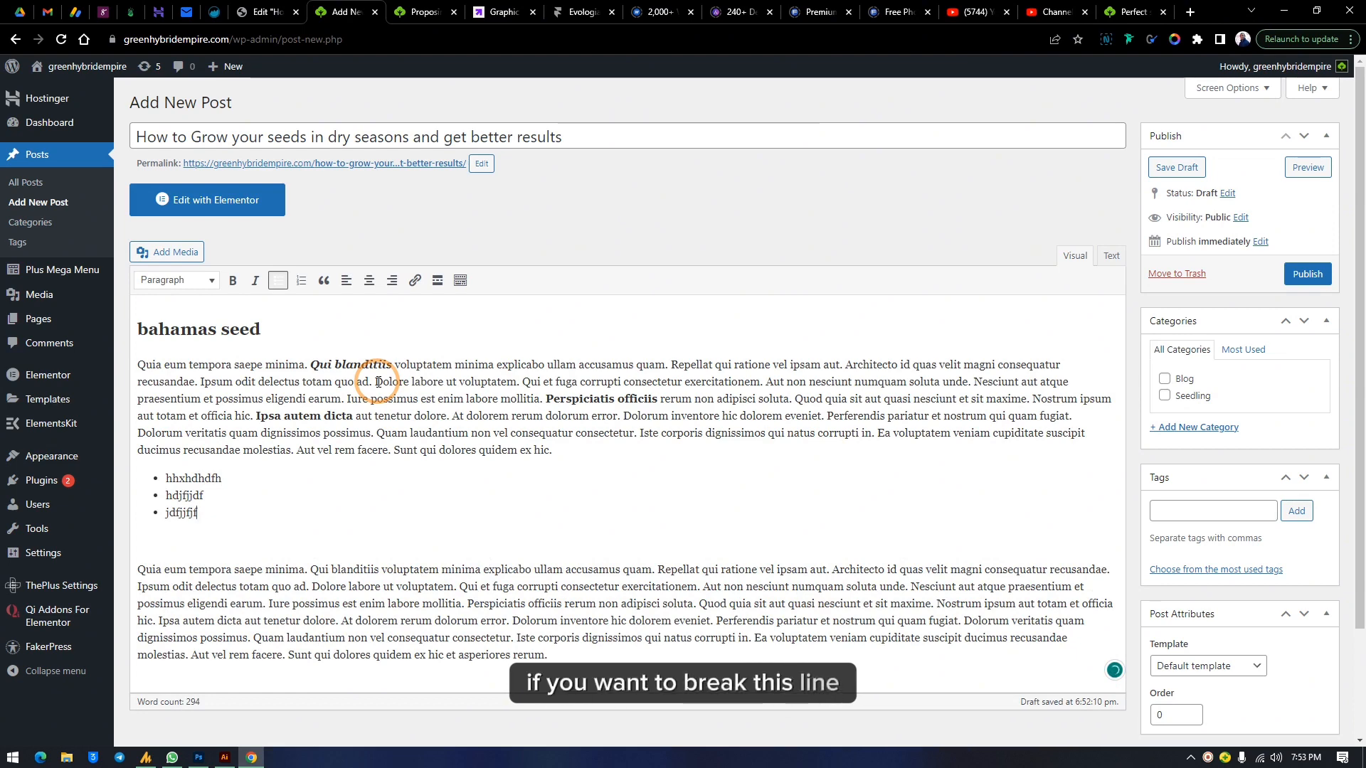
key("Return")
key("Return")
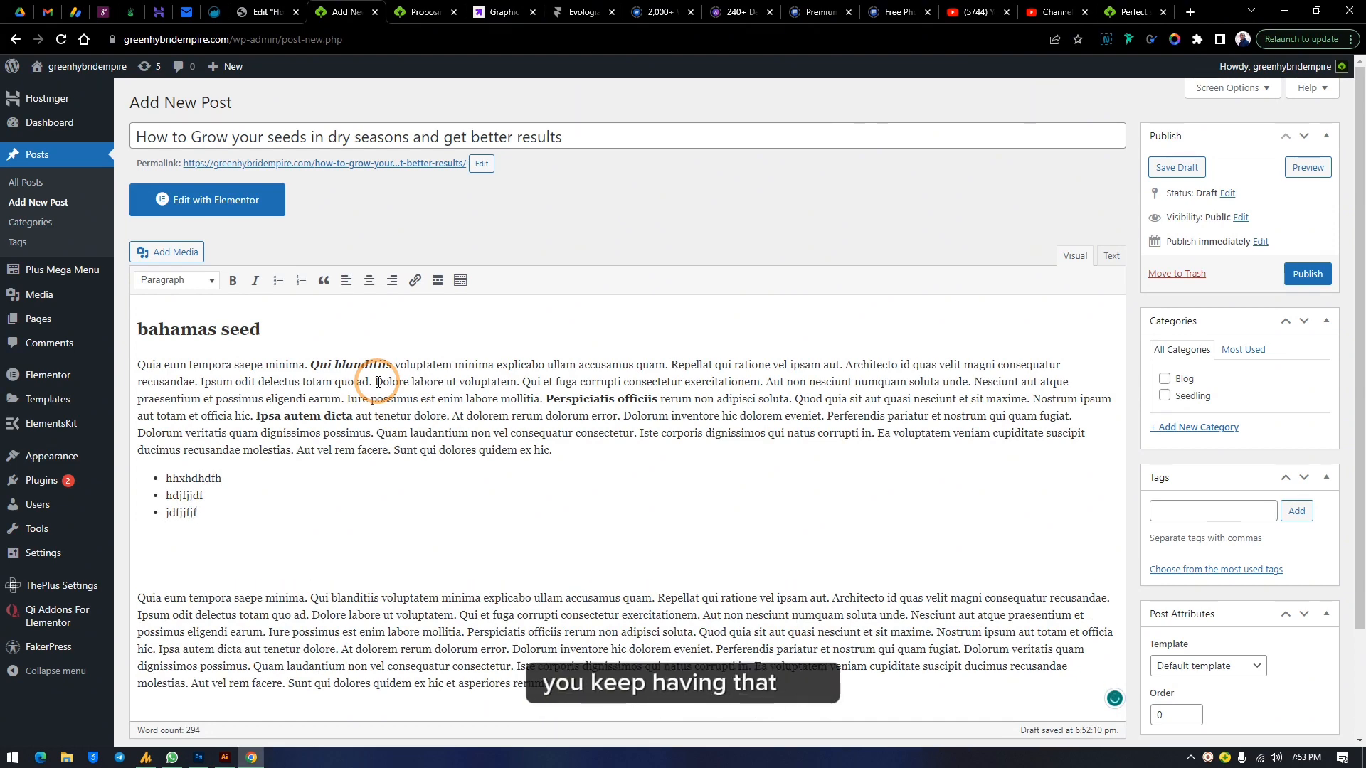
key("BackSpace")
key("Return")
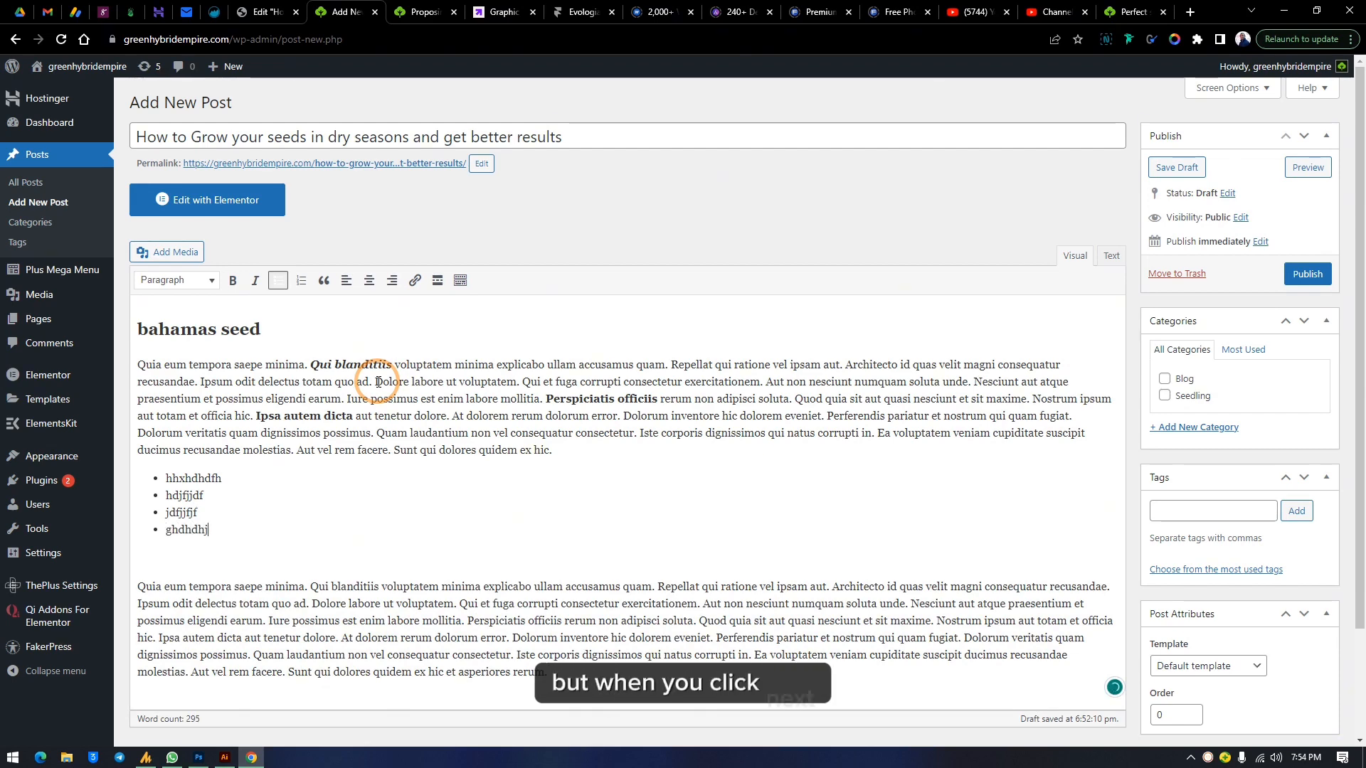
key("Return")
key("Return")
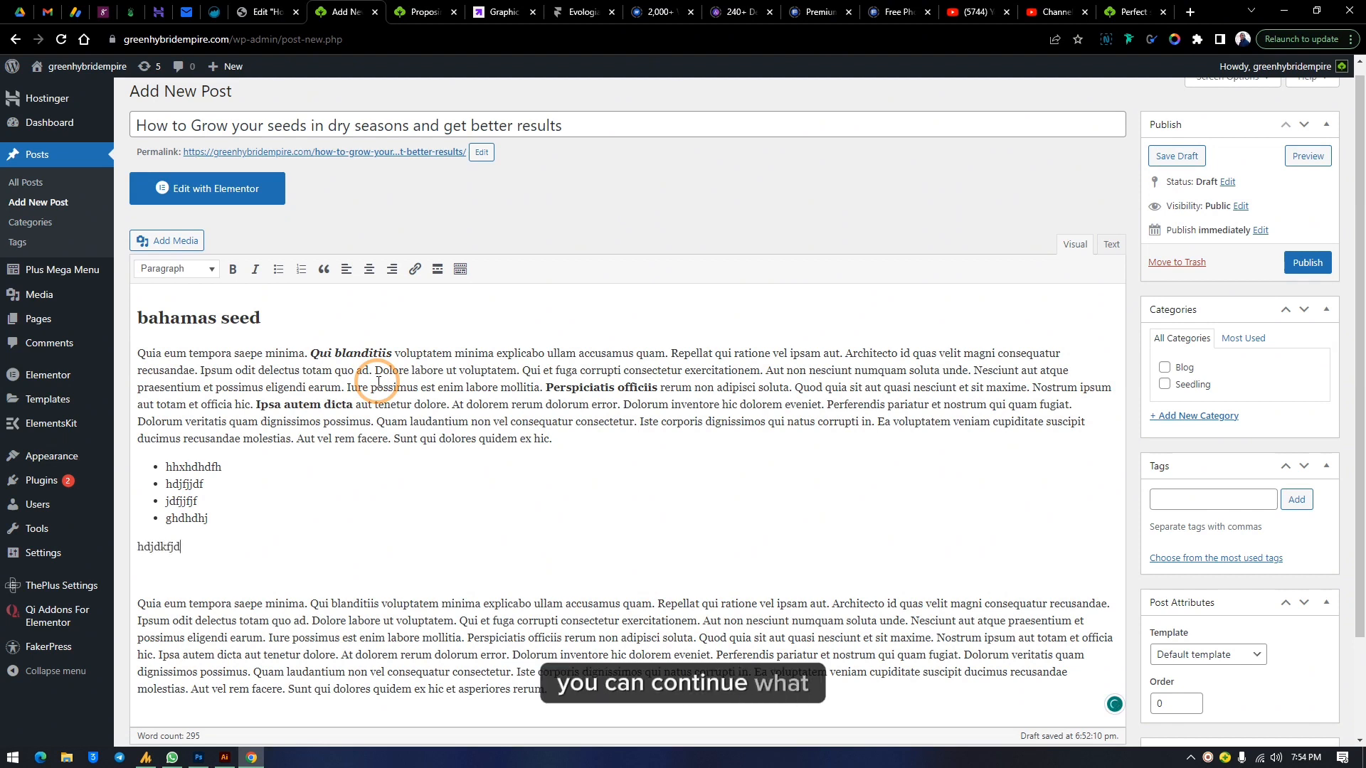
Delete the extra 'hdjdkfjd' line below the list
left_click_drag(244, 542, 79, 548)
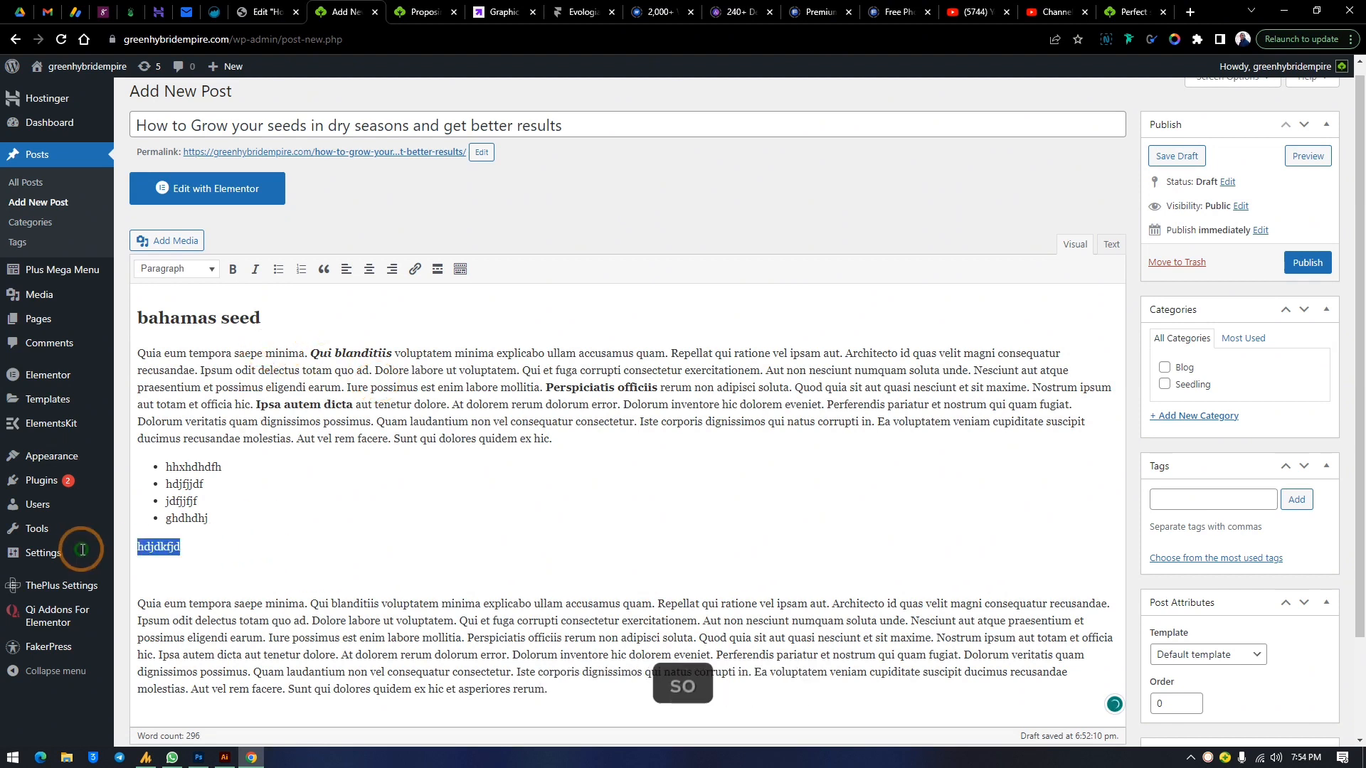
key("BackSpace")
key("BackSpace")
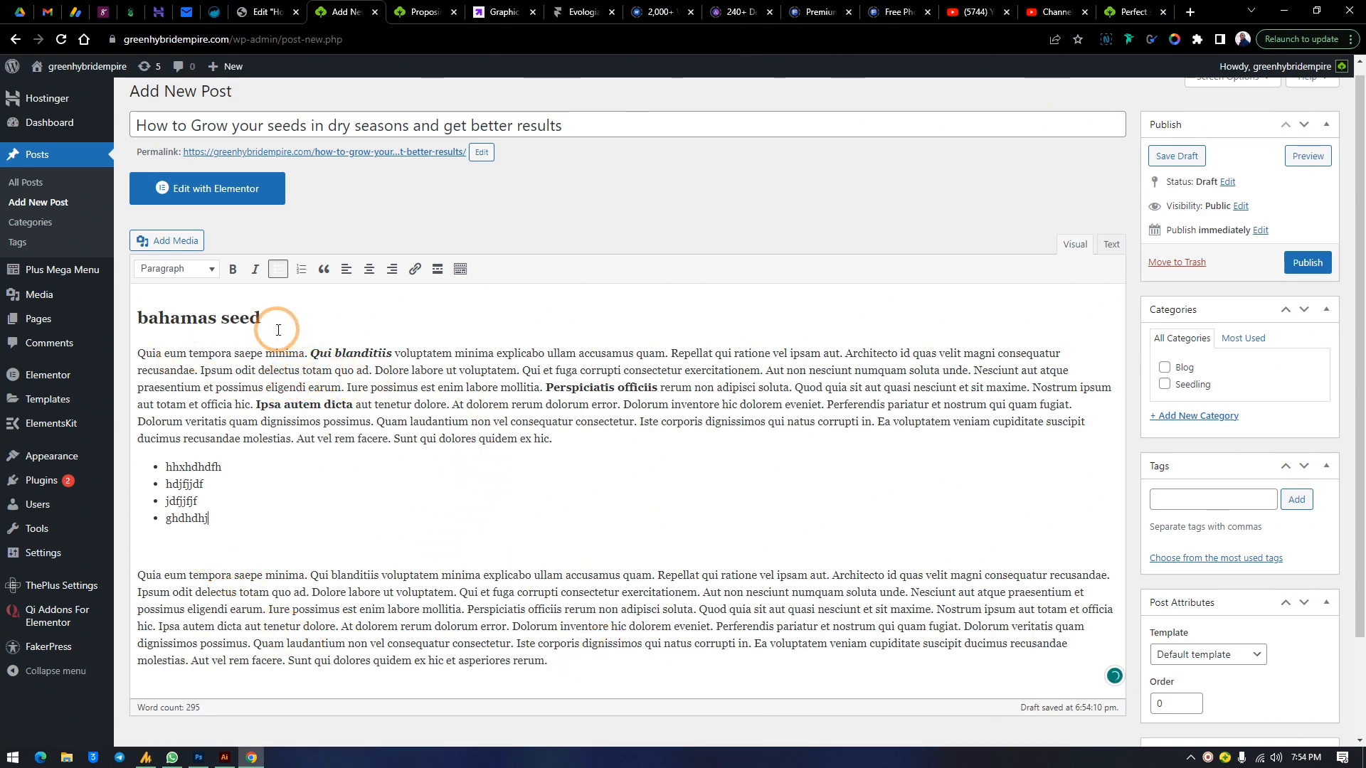
Convert the four-item list into a numbered list
left_click_drag(210, 519, 138, 464)
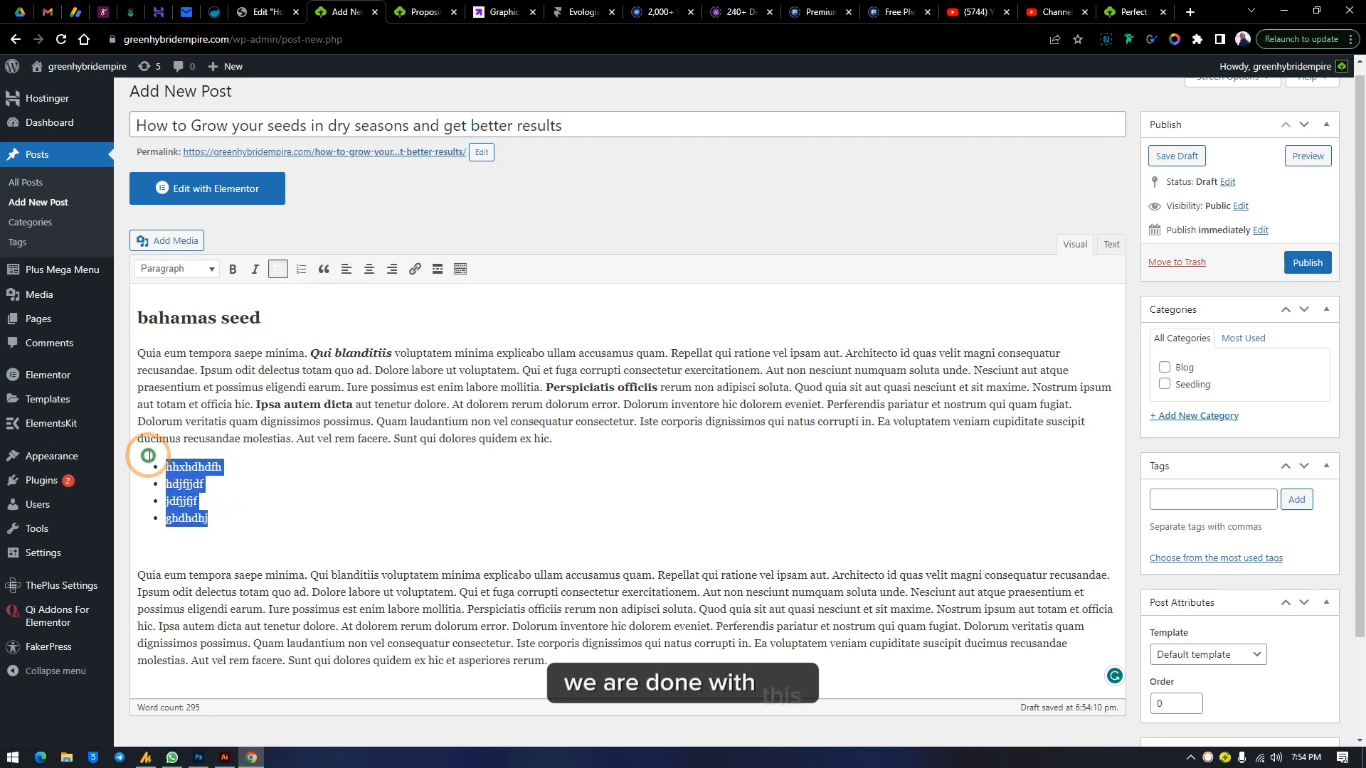
left_click(300, 270)
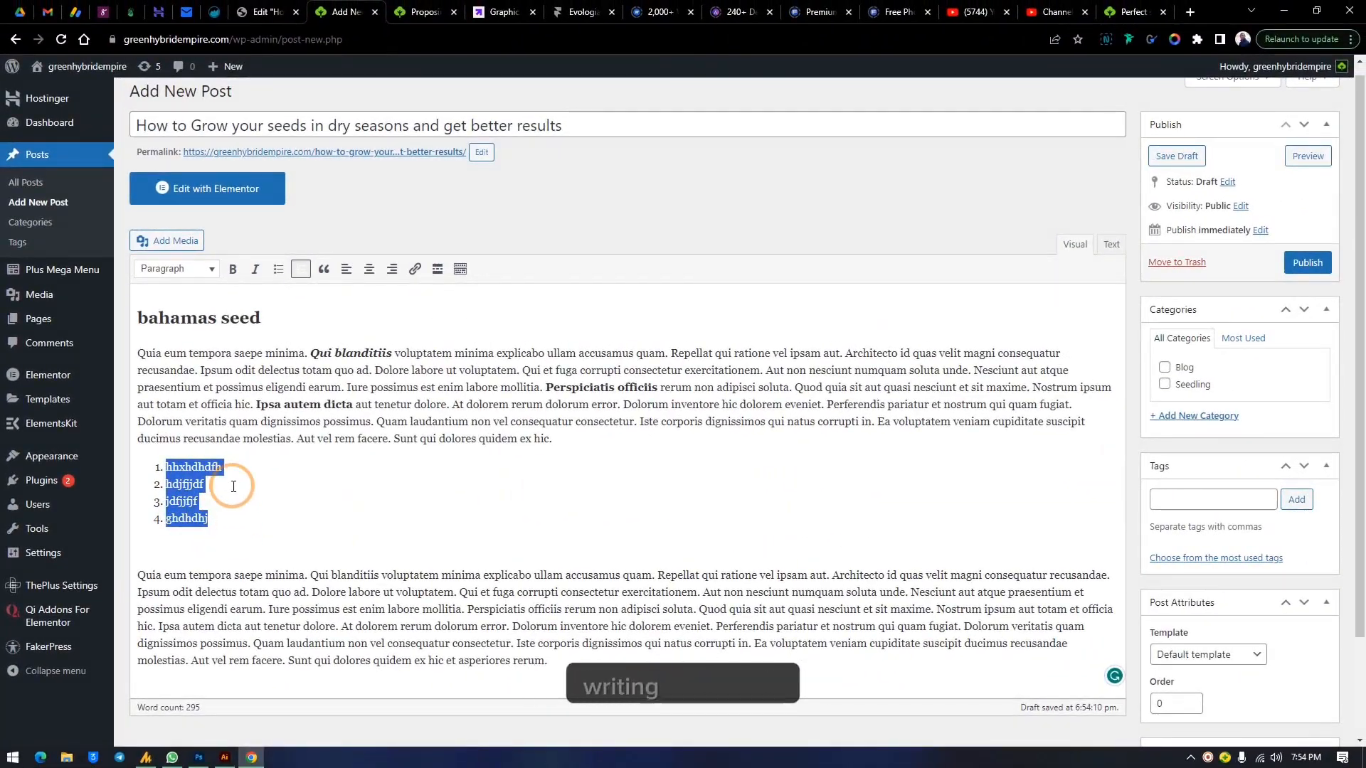
left_click(278, 269)
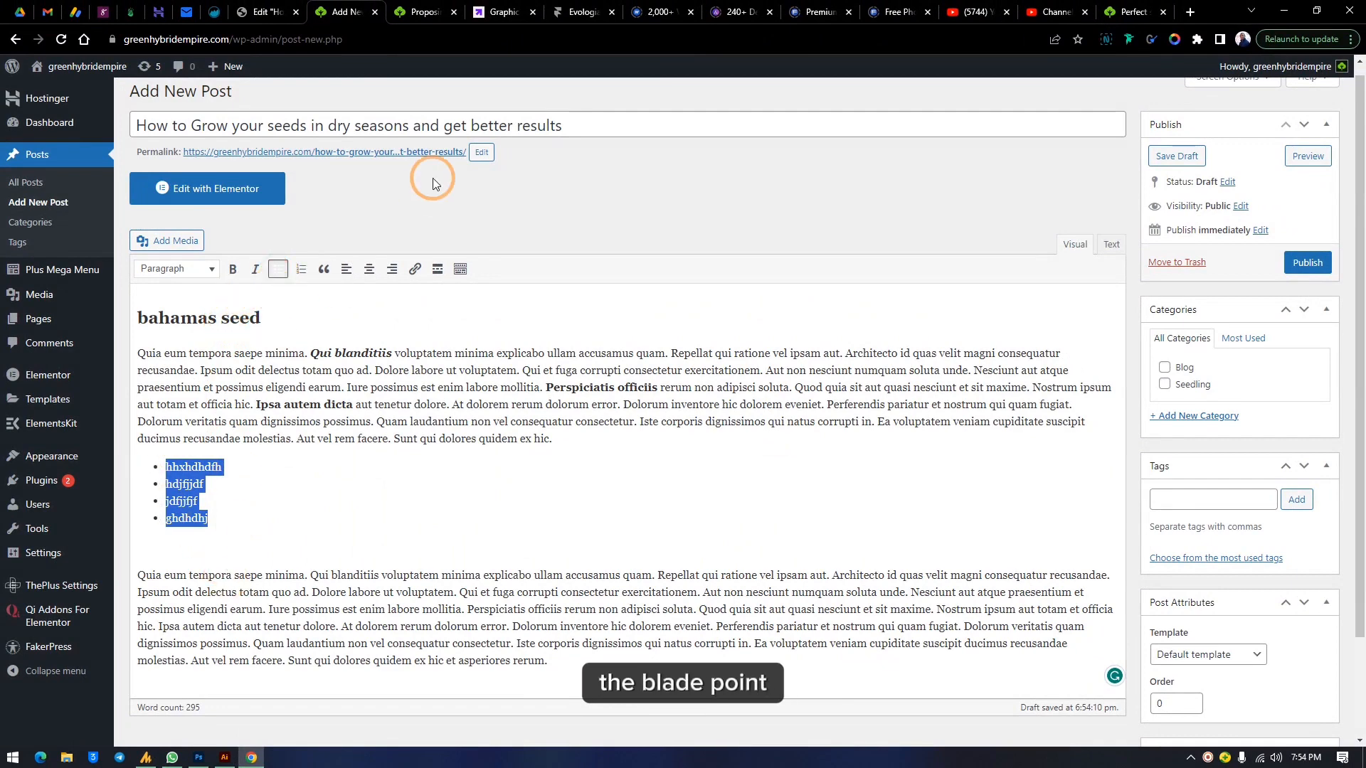
left_click(301, 277)
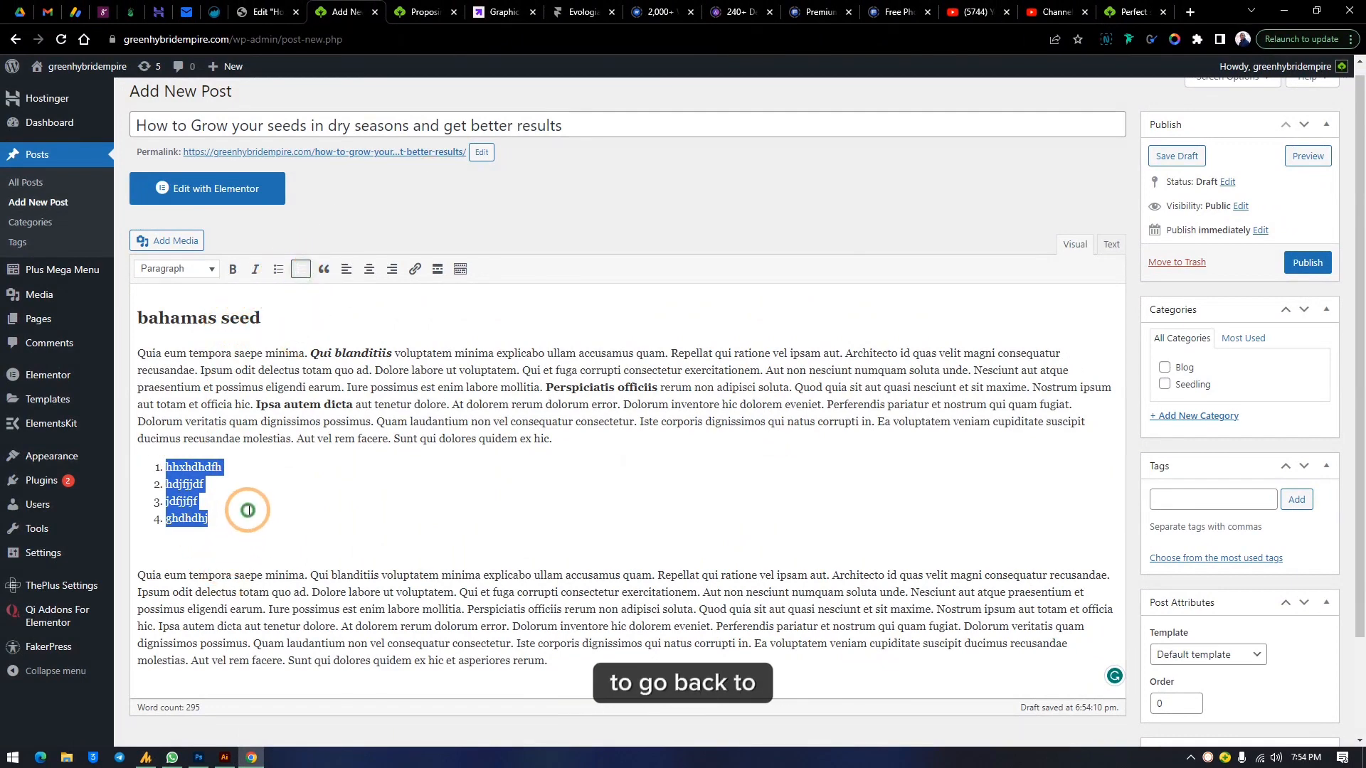
left_click(256, 516)
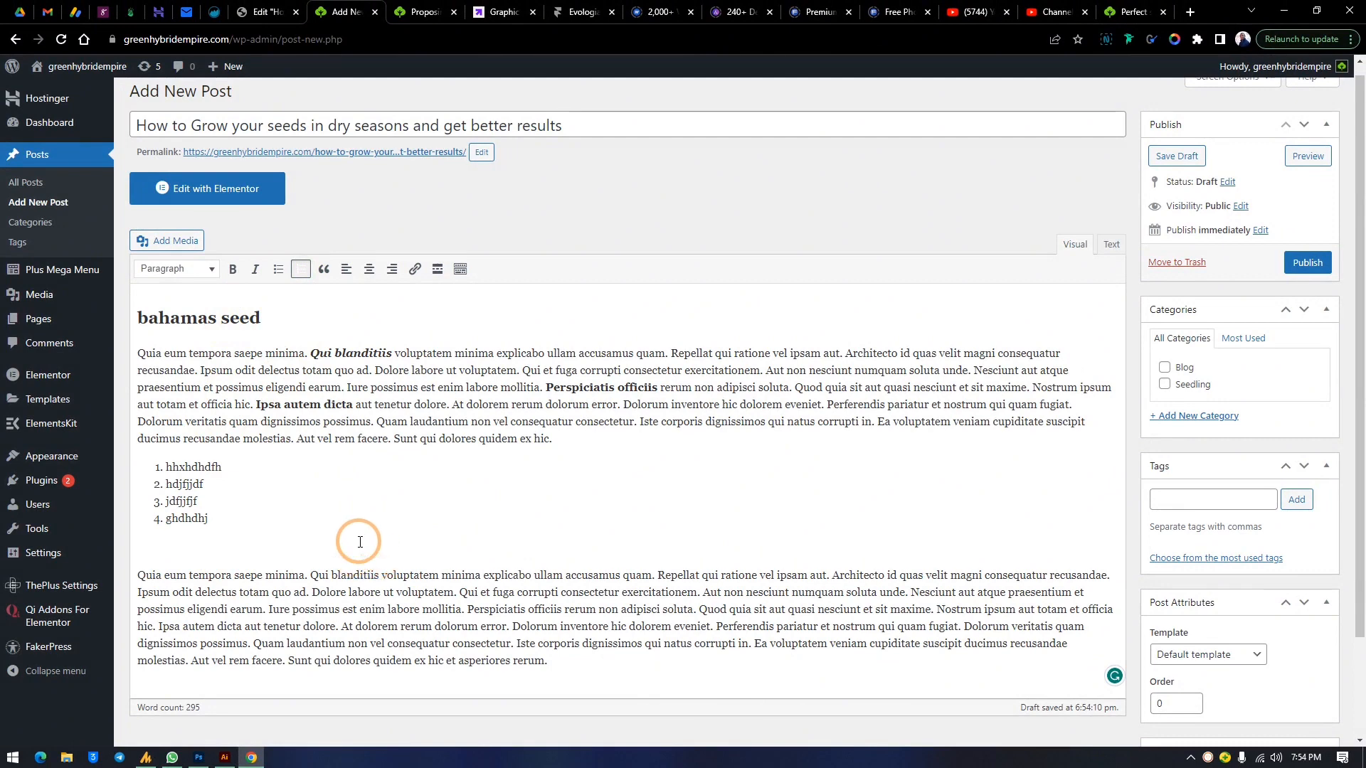
Format the second paragraph as a blockquote, removing the stray 'fg' typed at its start
left_click(143, 578)
left_click(323, 273)
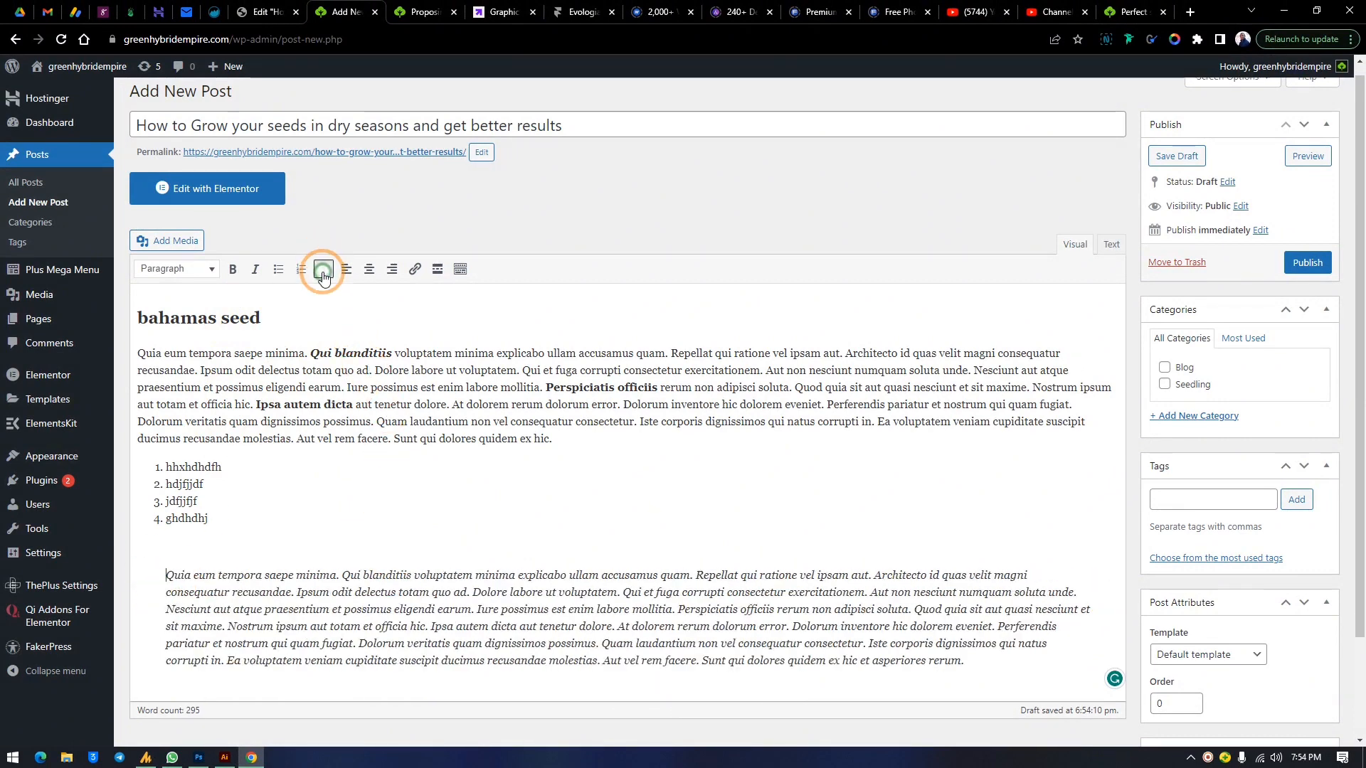
type("fg")
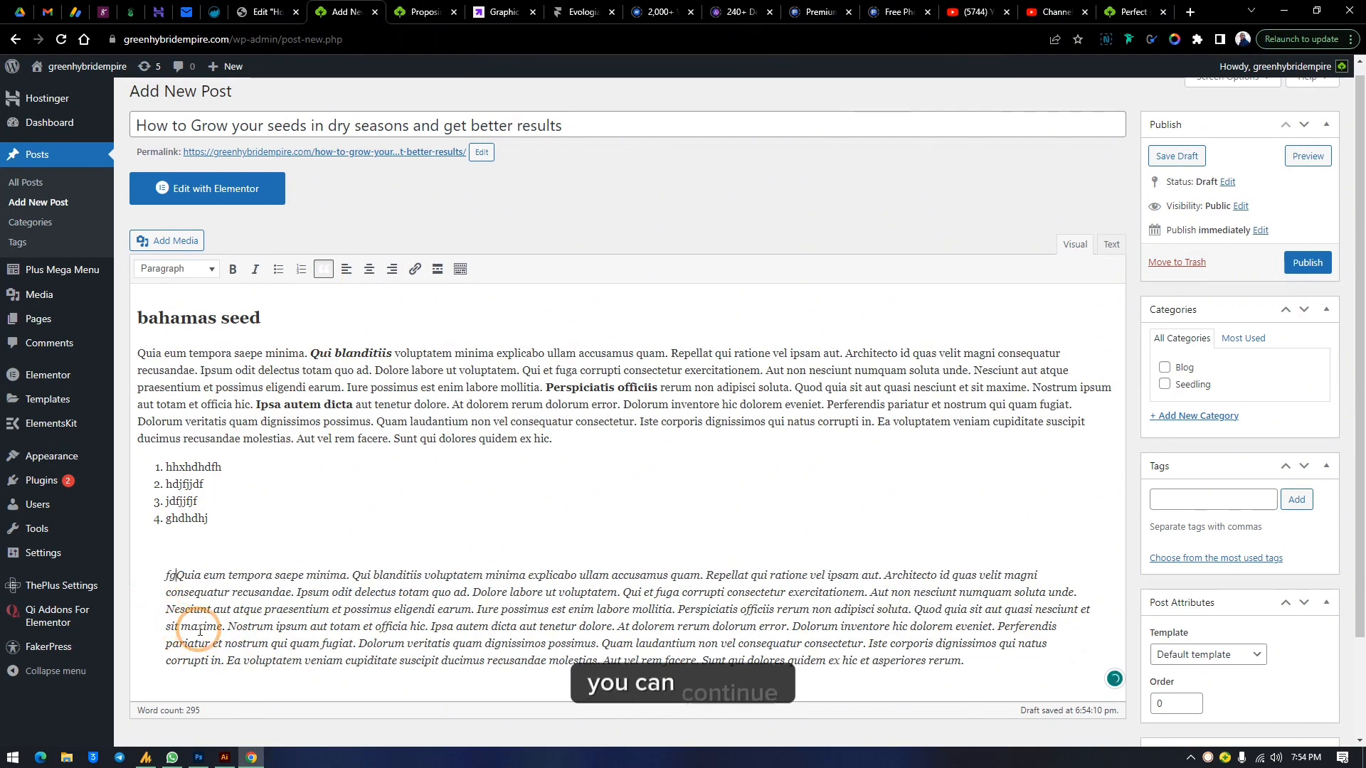
left_click_drag(176, 573, 137, 571)
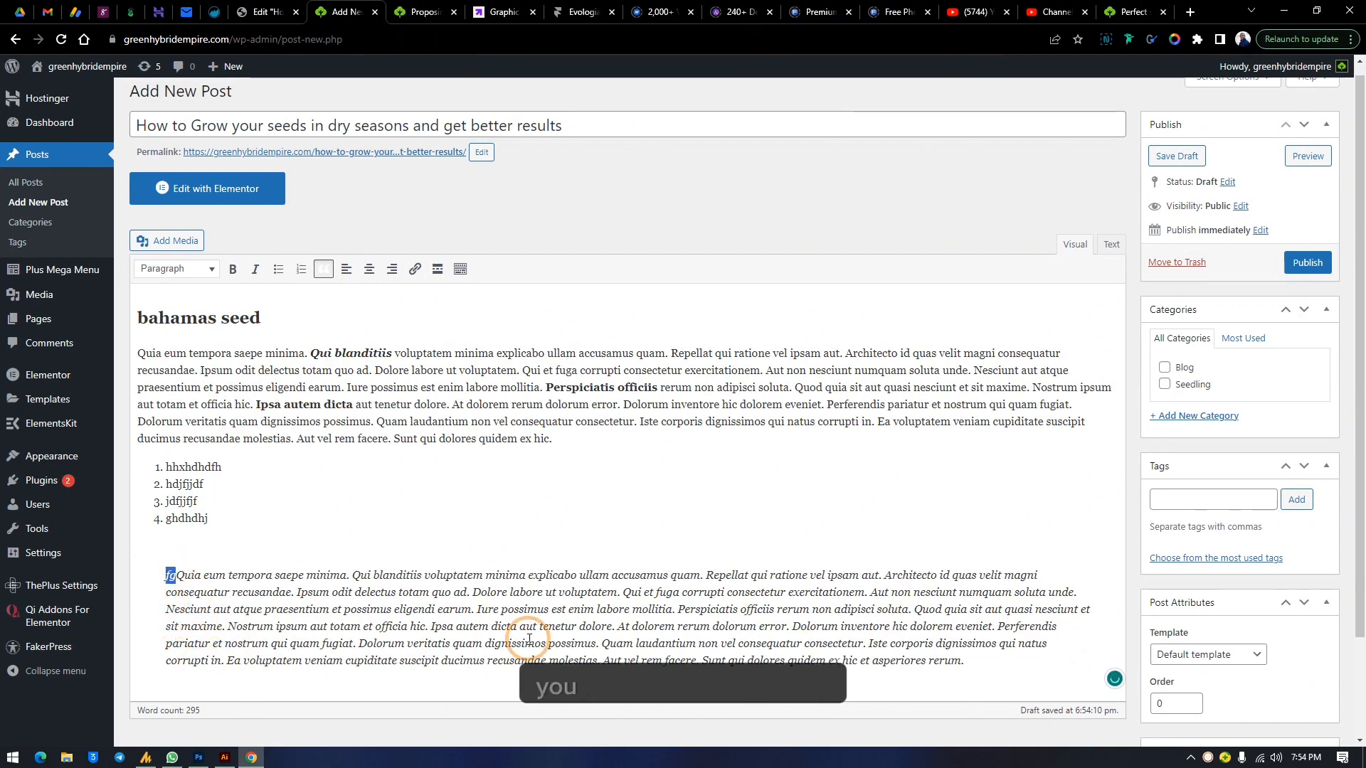
key("BackSpace")
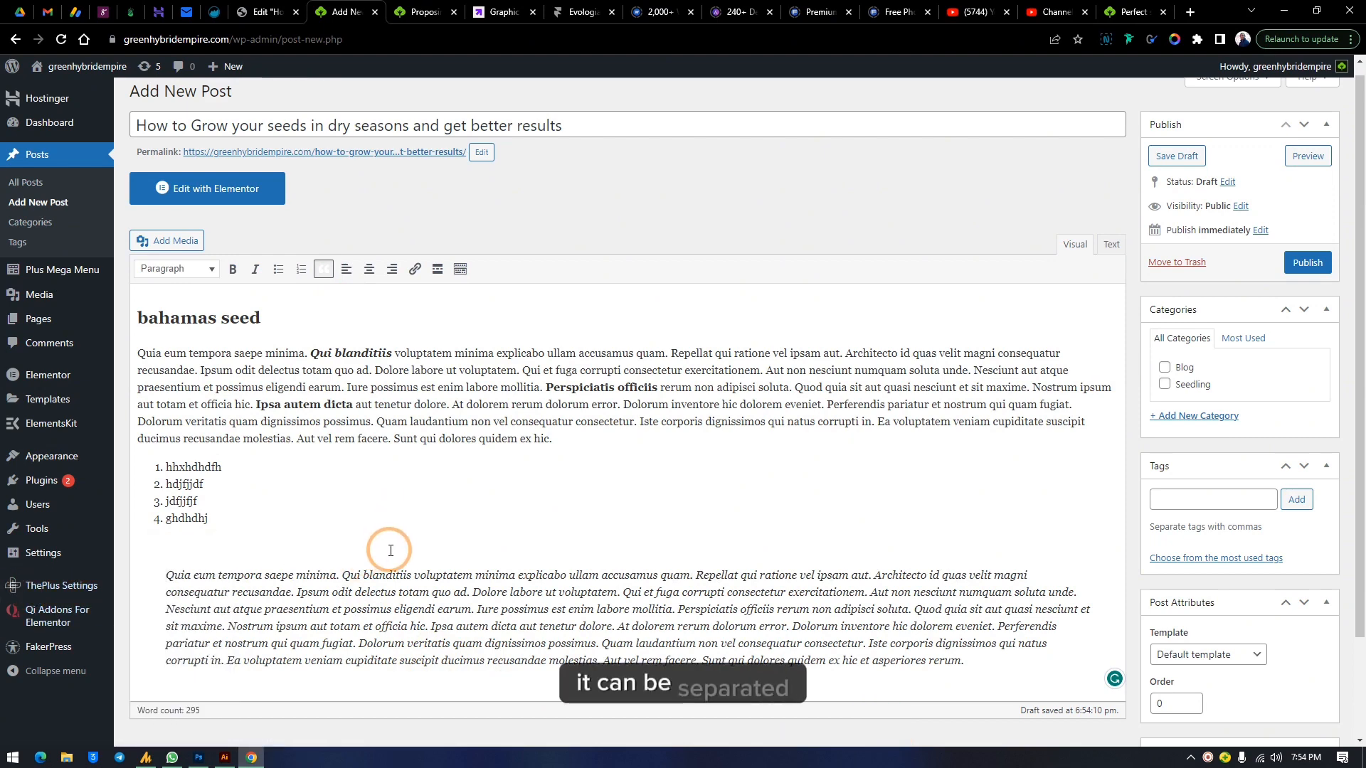
Copy the blockquote text and paste it as a new normal paragraph below the quote
scroll(384, 572, "down", 1)
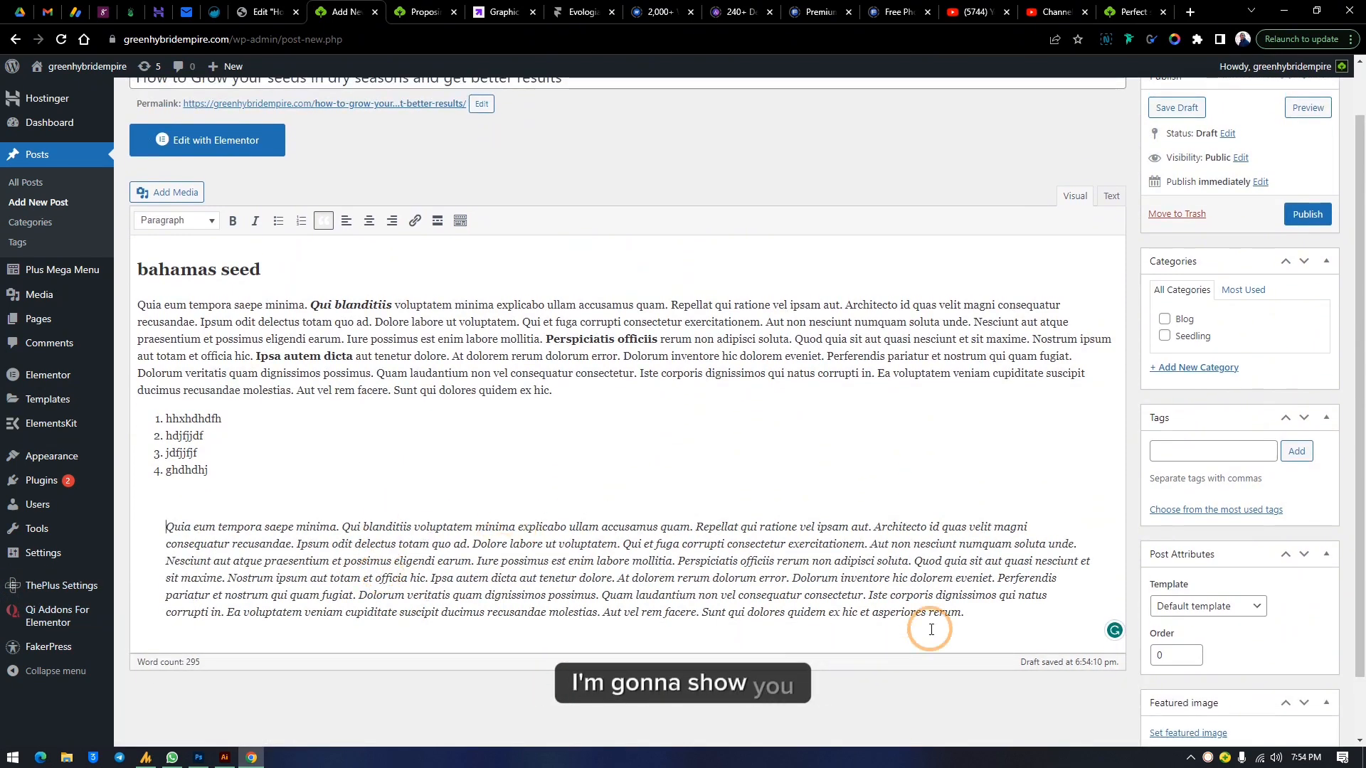
left_click_drag(964, 612, 168, 526)
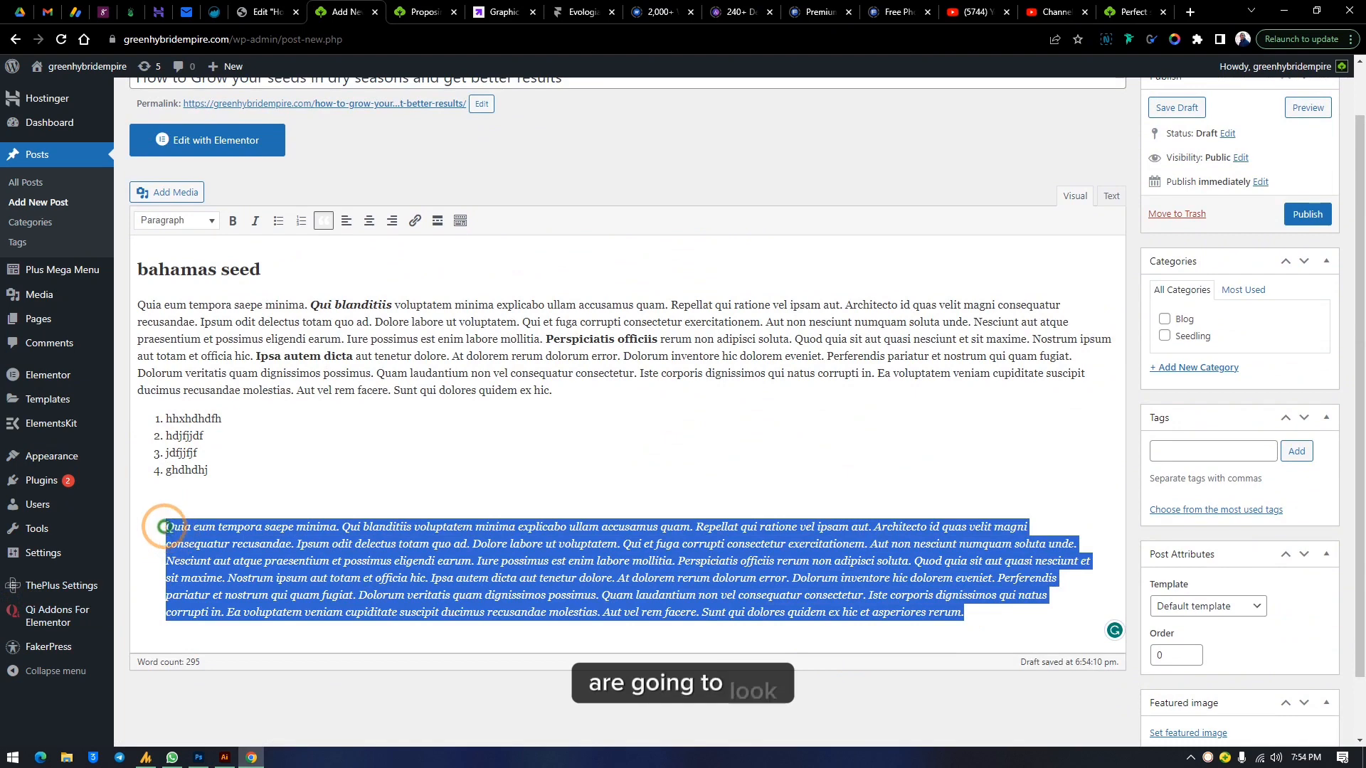
right_click(169, 540)
left_click(232, 321)
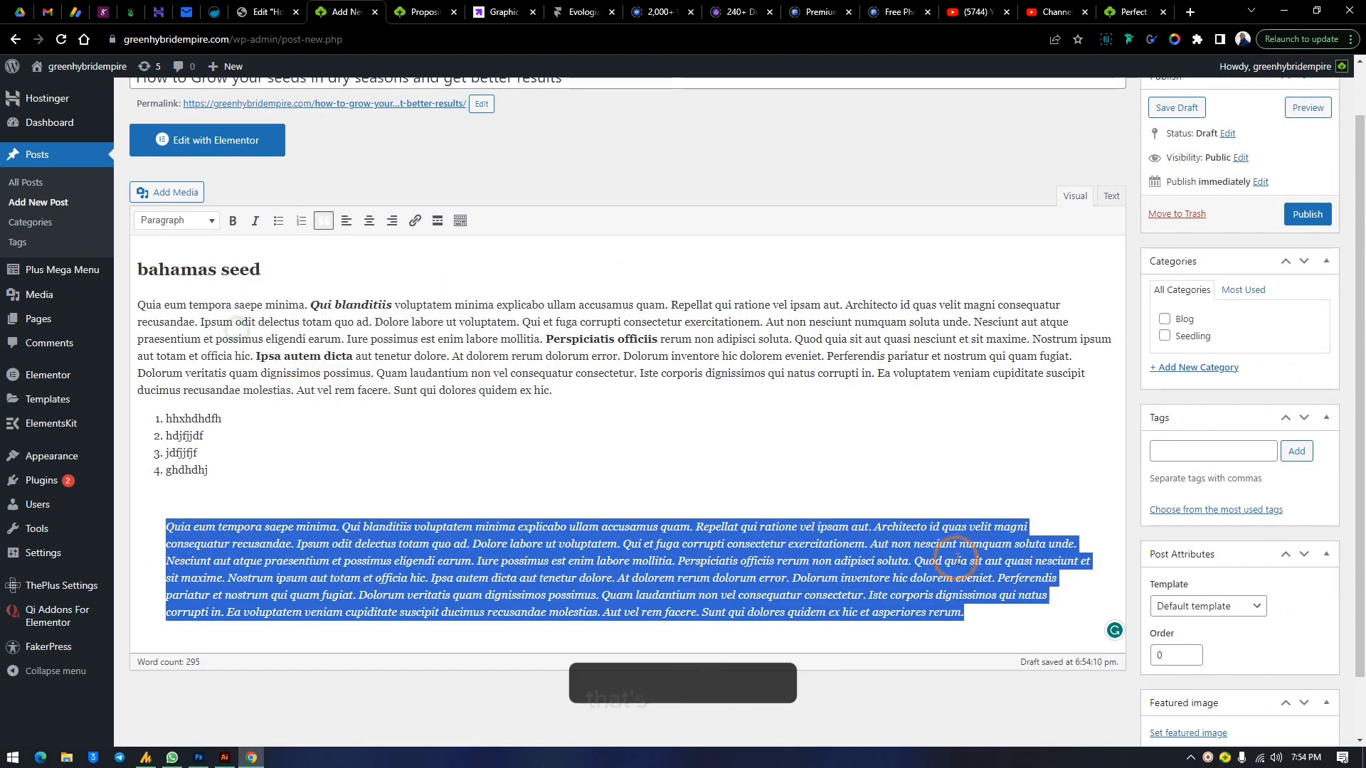
left_click(966, 616)
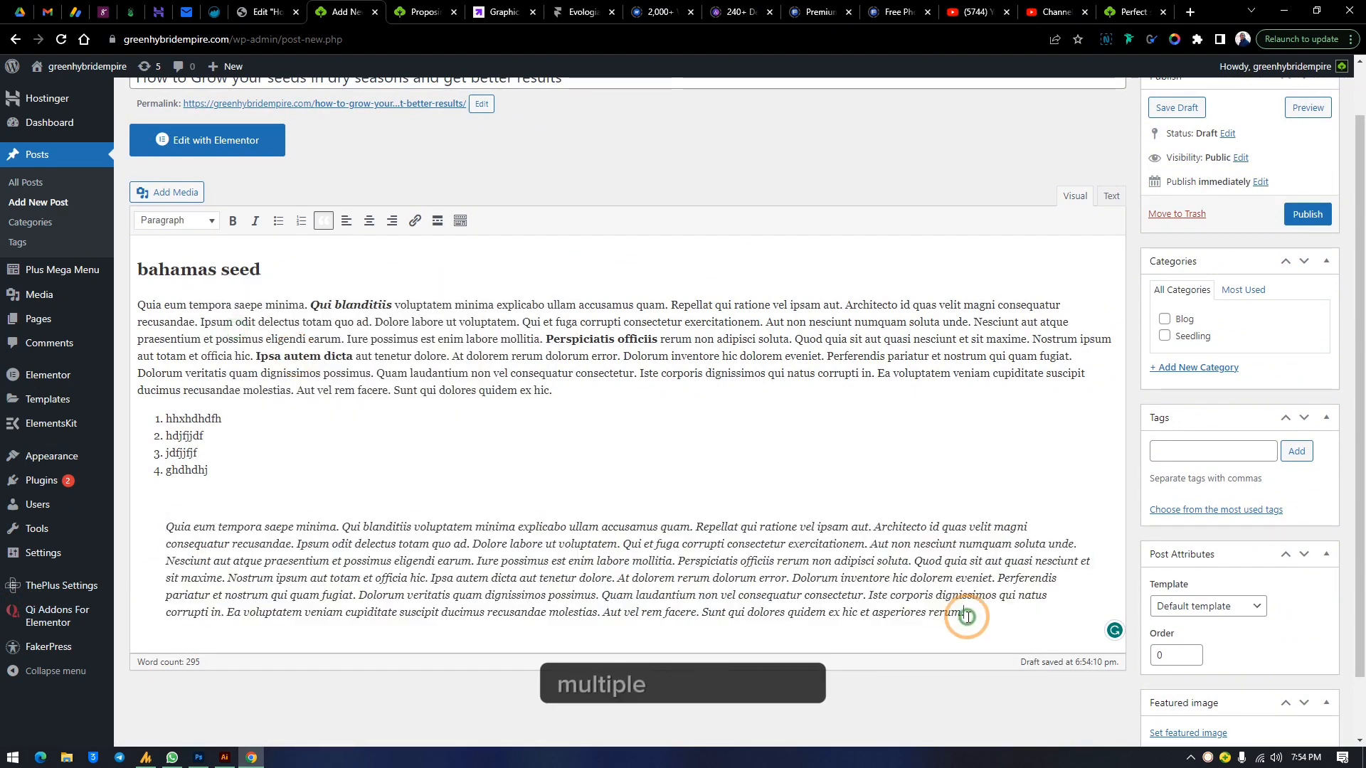
key("Return")
key("Return")
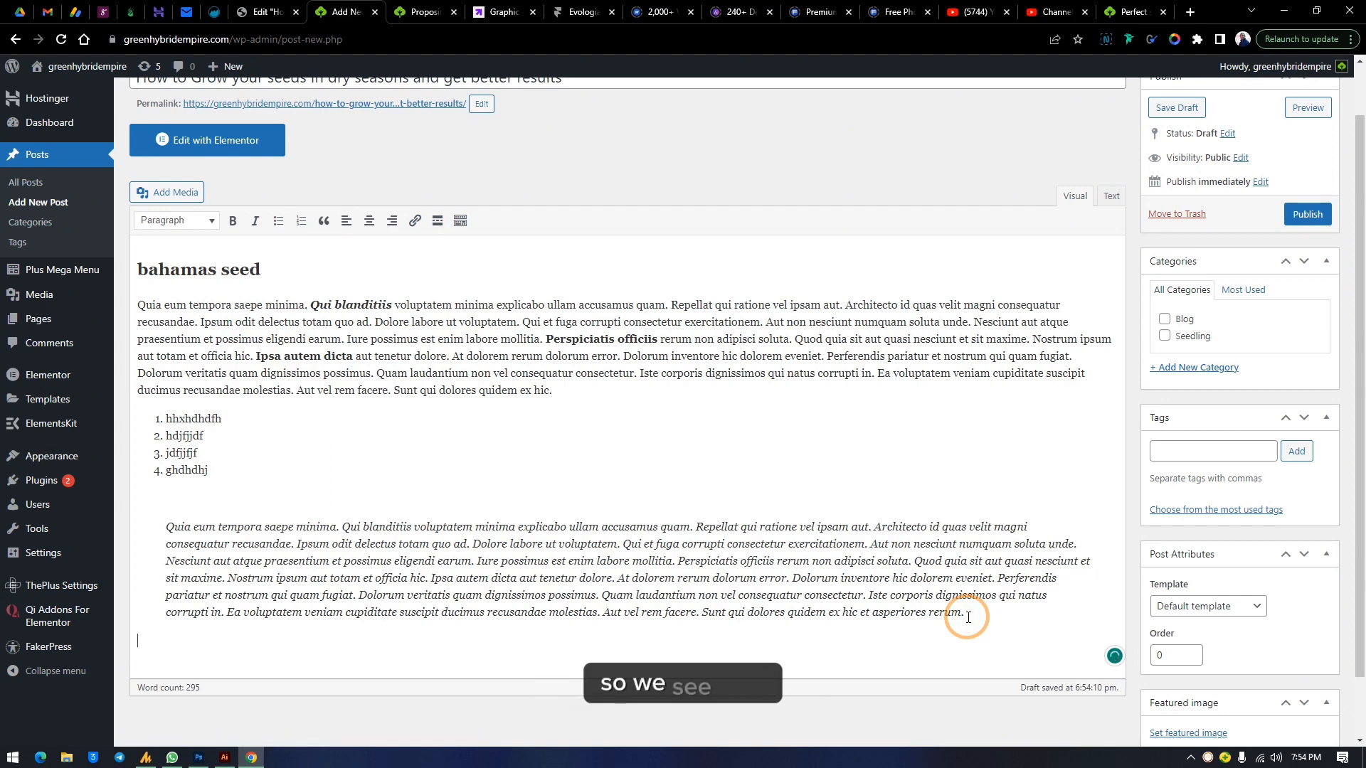
key("Return")
key("ctrl+v")
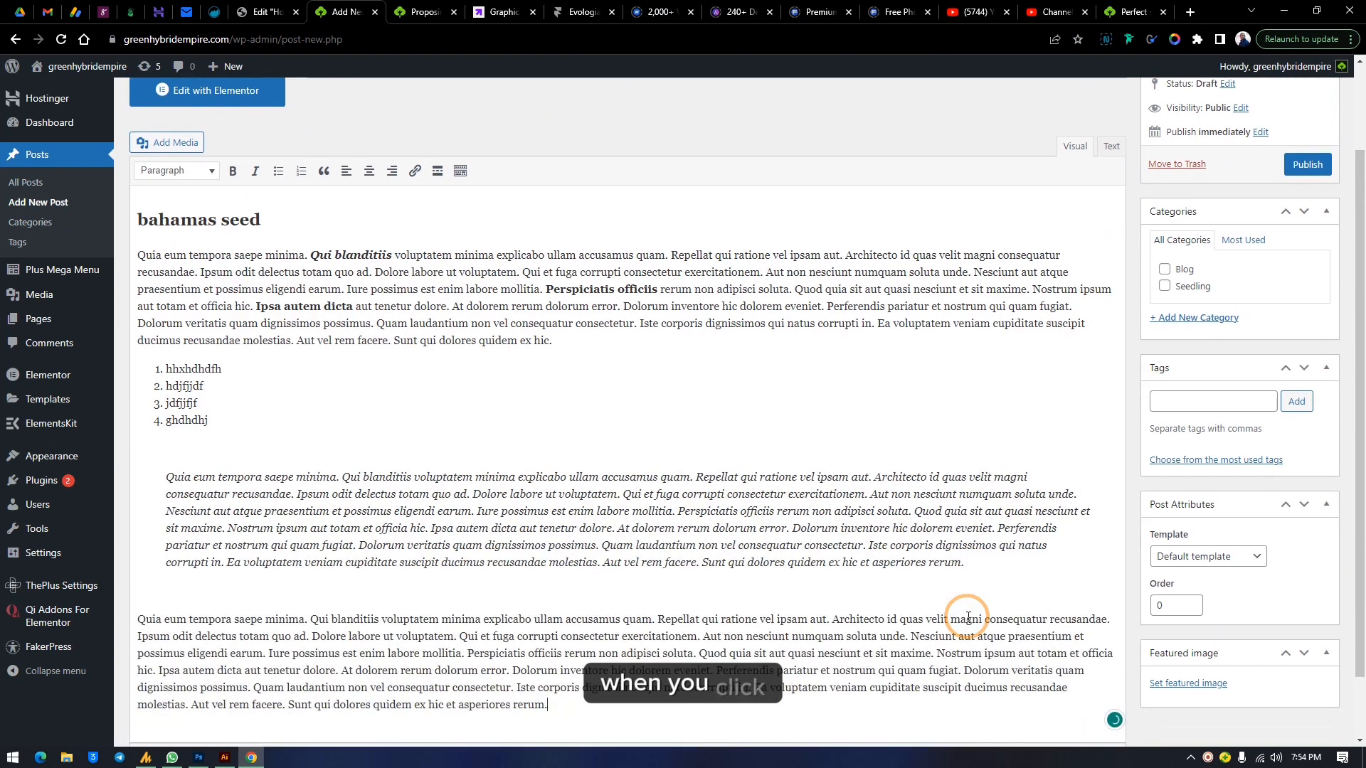
Align the pasted paragraph left after trying center and right alignment on it
scroll(900, 567, "down", 2)
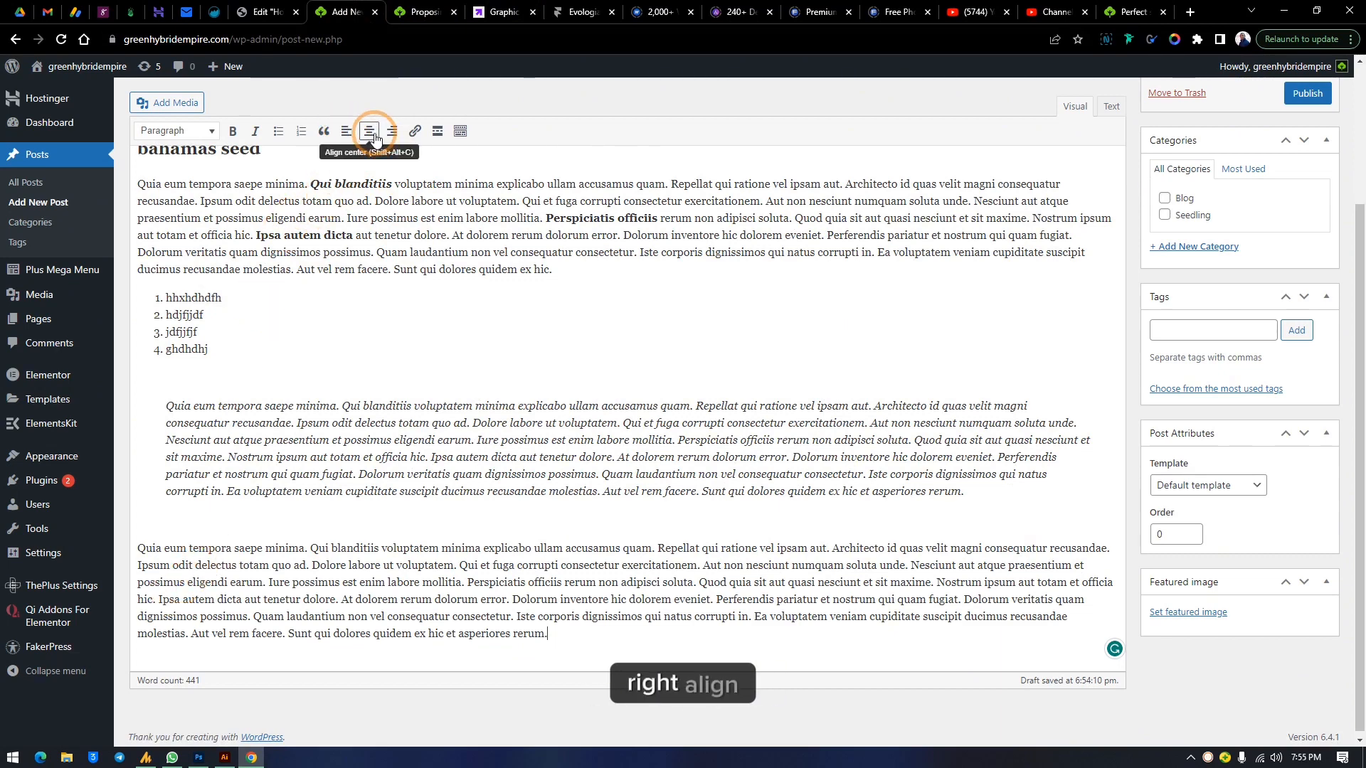
left_click_drag(138, 546, 653, 678)
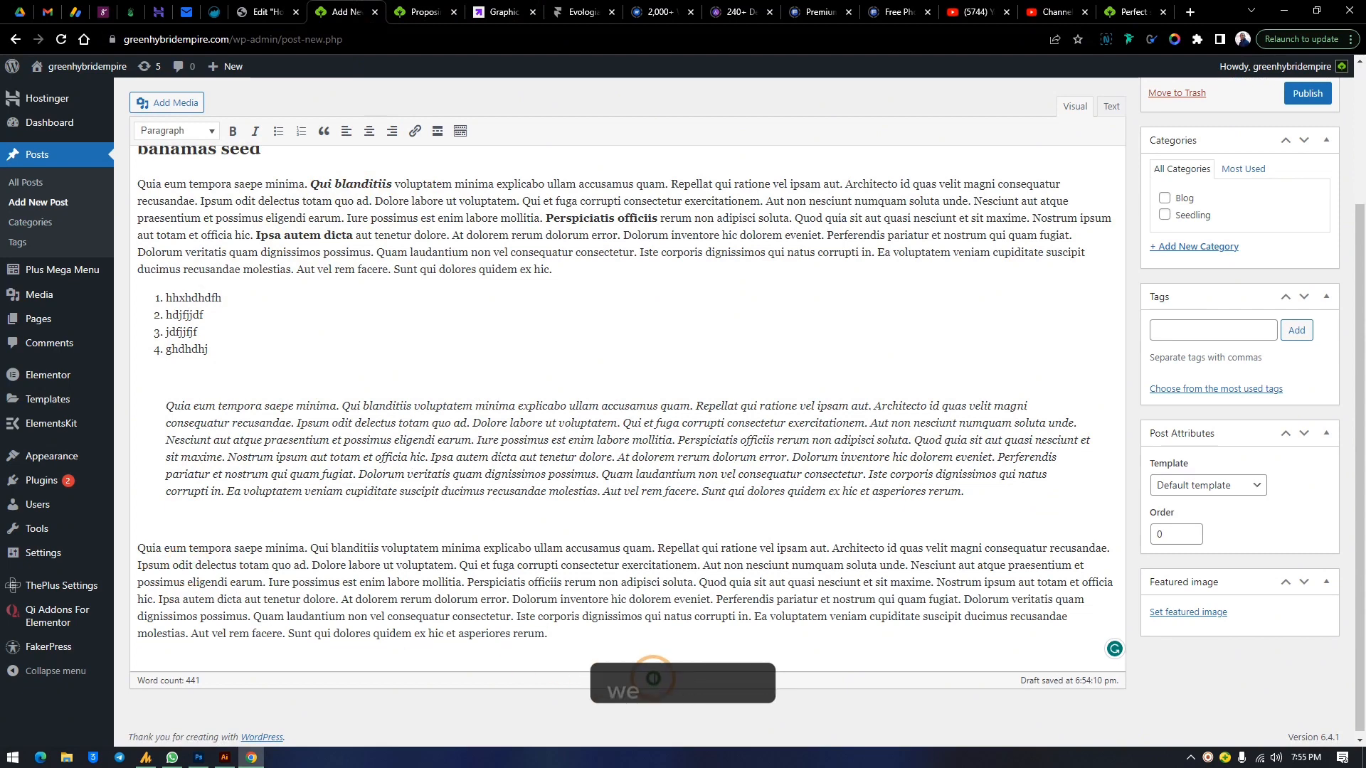
left_click_drag(552, 635, 140, 549)
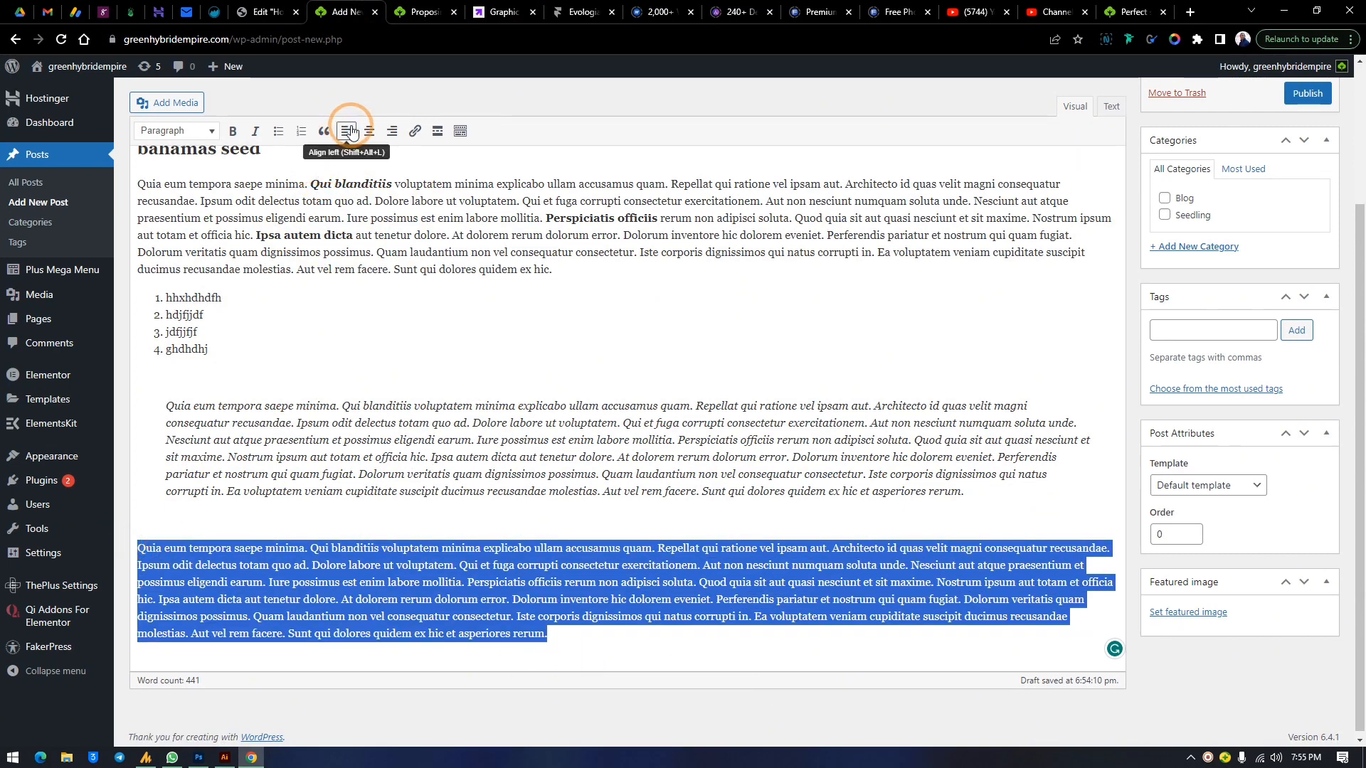
left_click(370, 134)
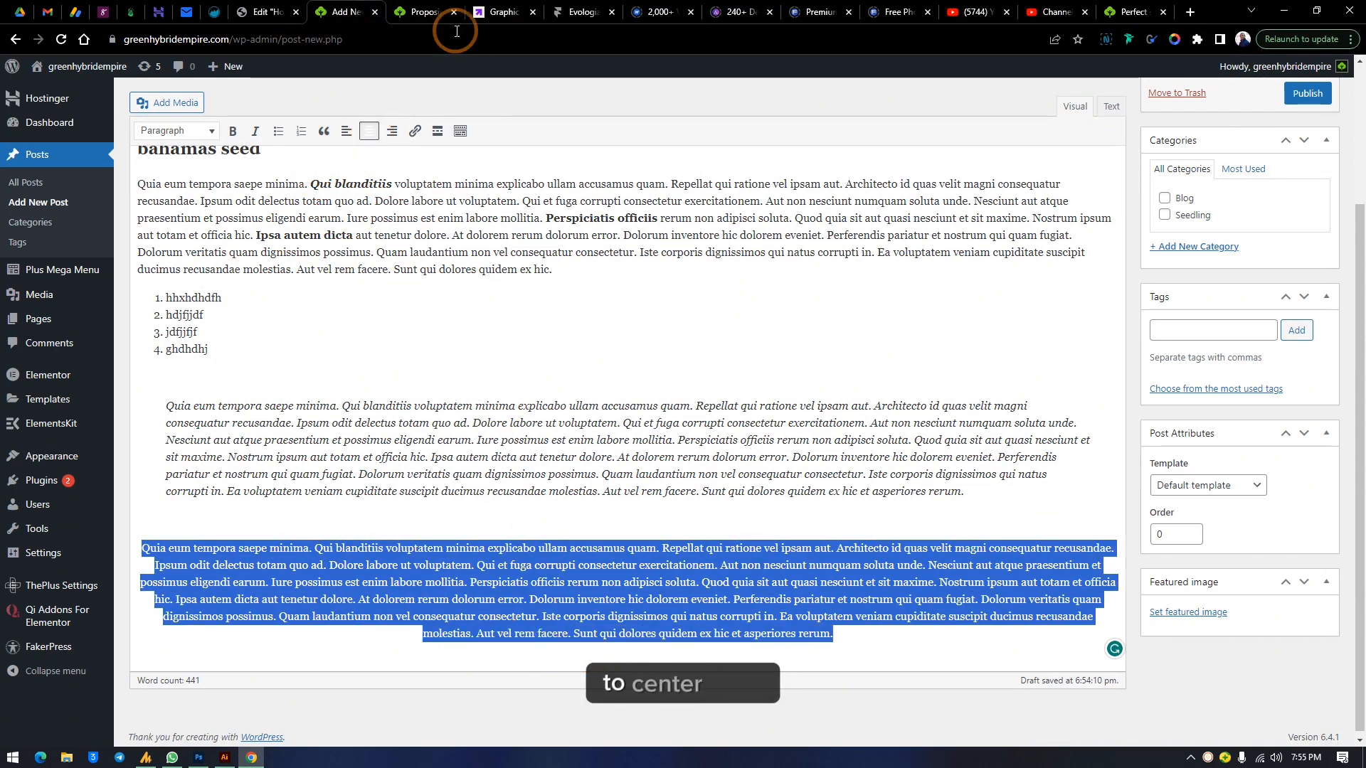
left_click(395, 133)
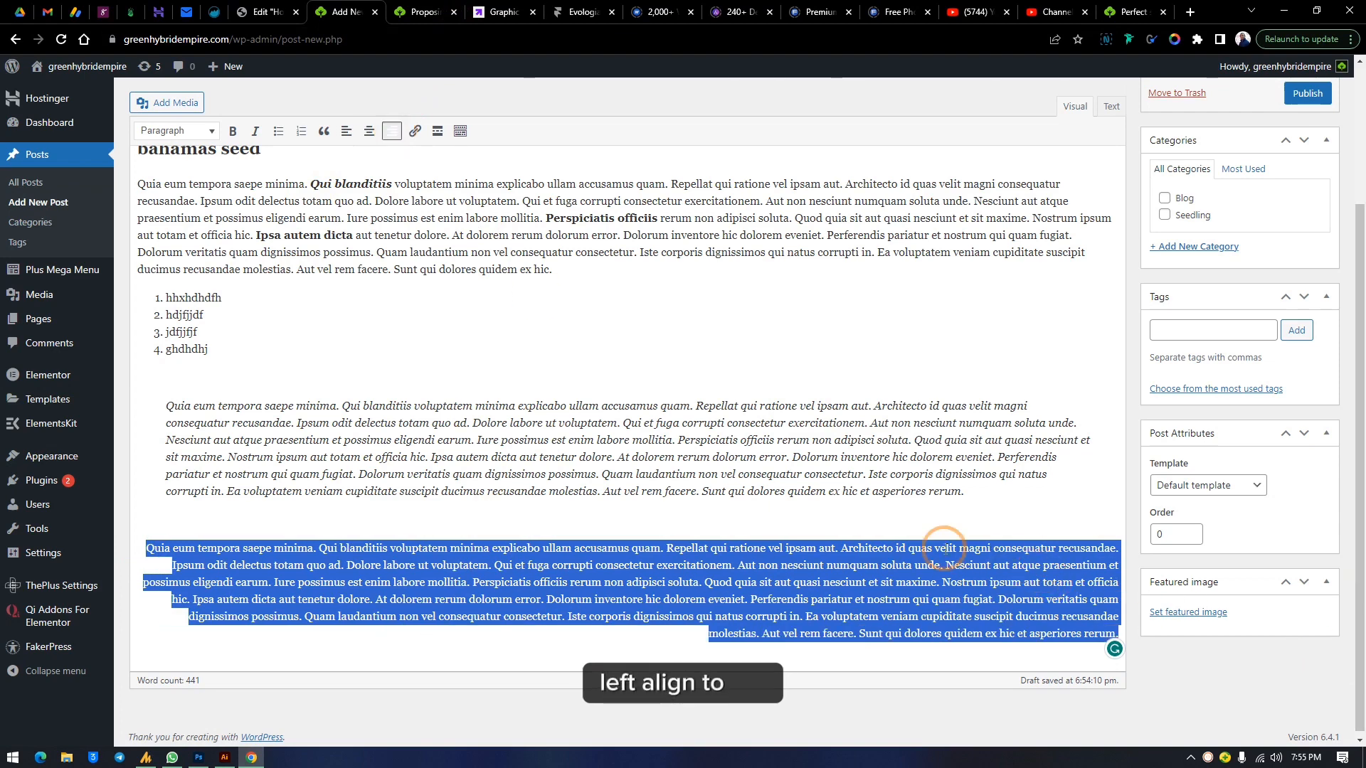
left_click(347, 132)
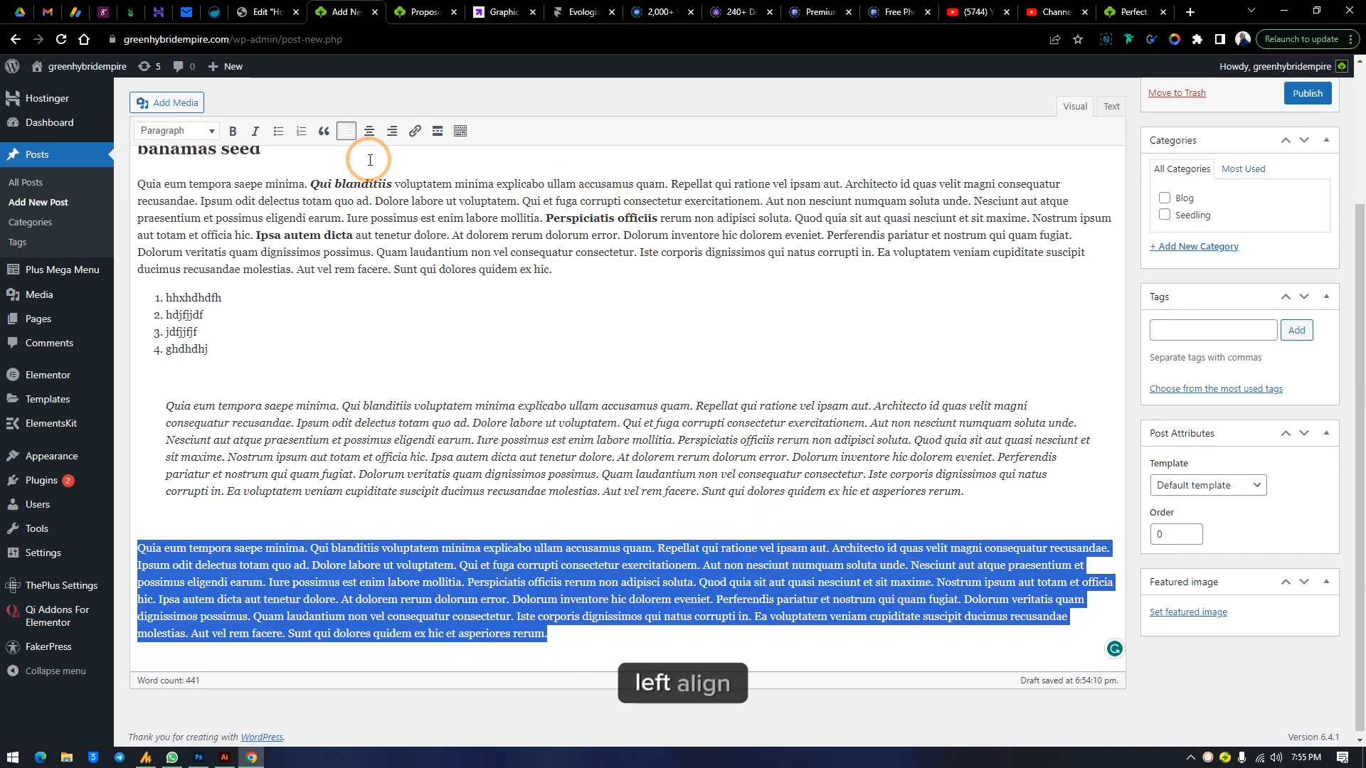
left_click(421, 582)
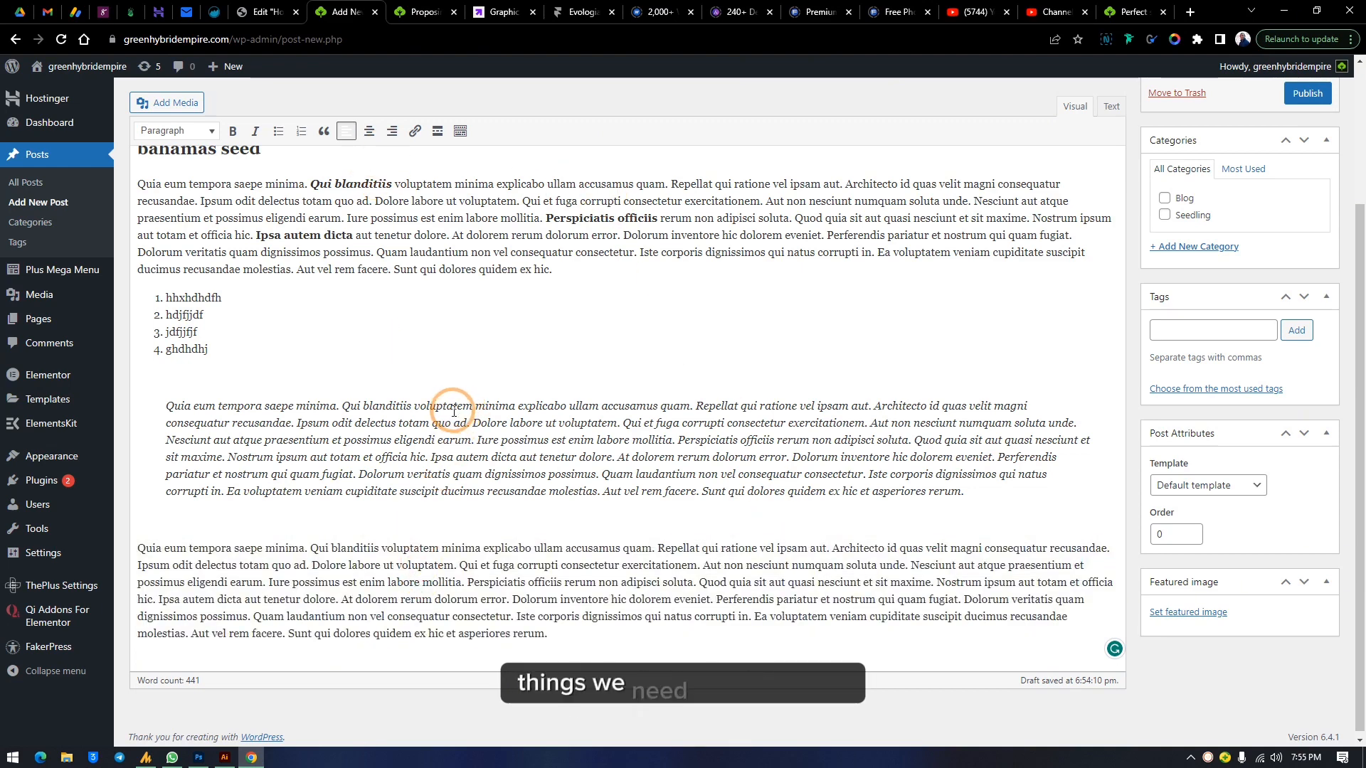
Switch to YouTube Studio and copy the shareable link of the 'How To Backup Website Pages in PDF Format' video
scroll(441, 391, "up", 3)
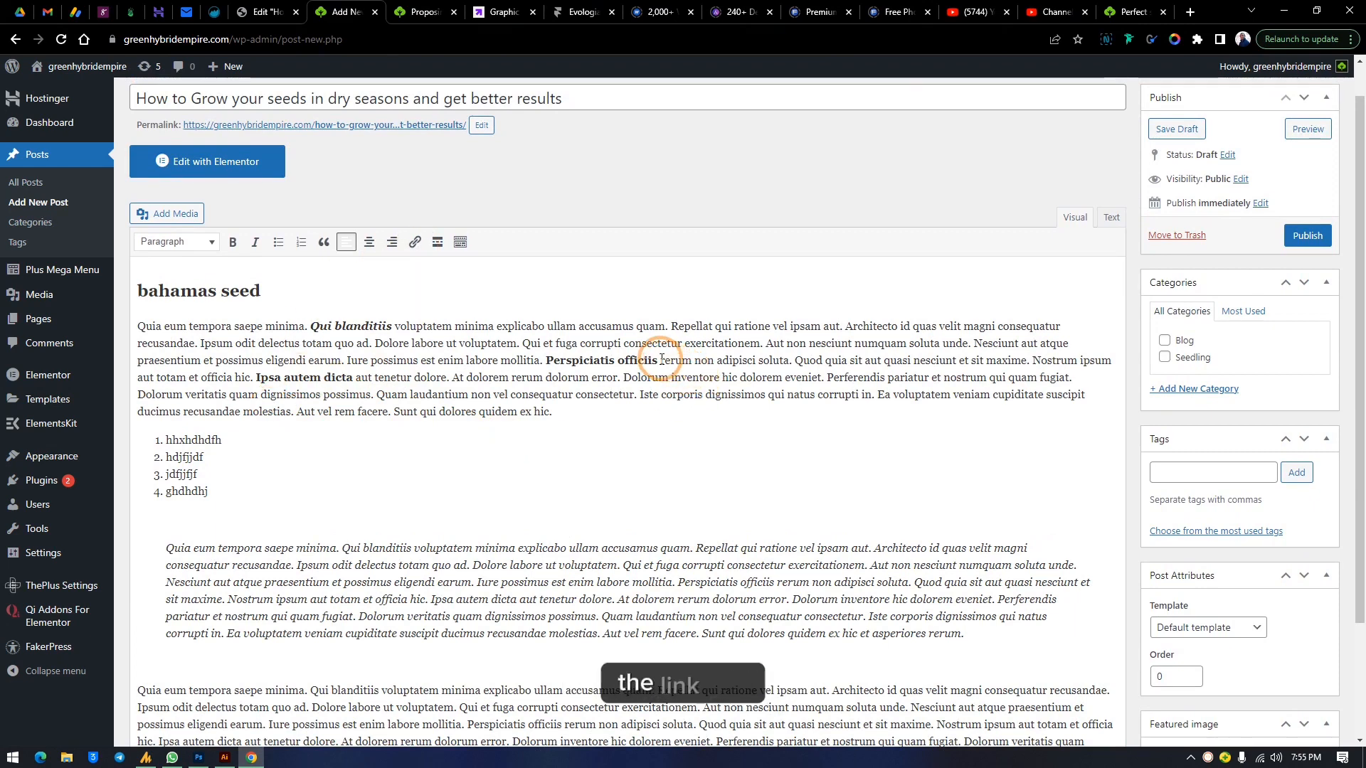
left_click_drag(658, 358, 547, 361)
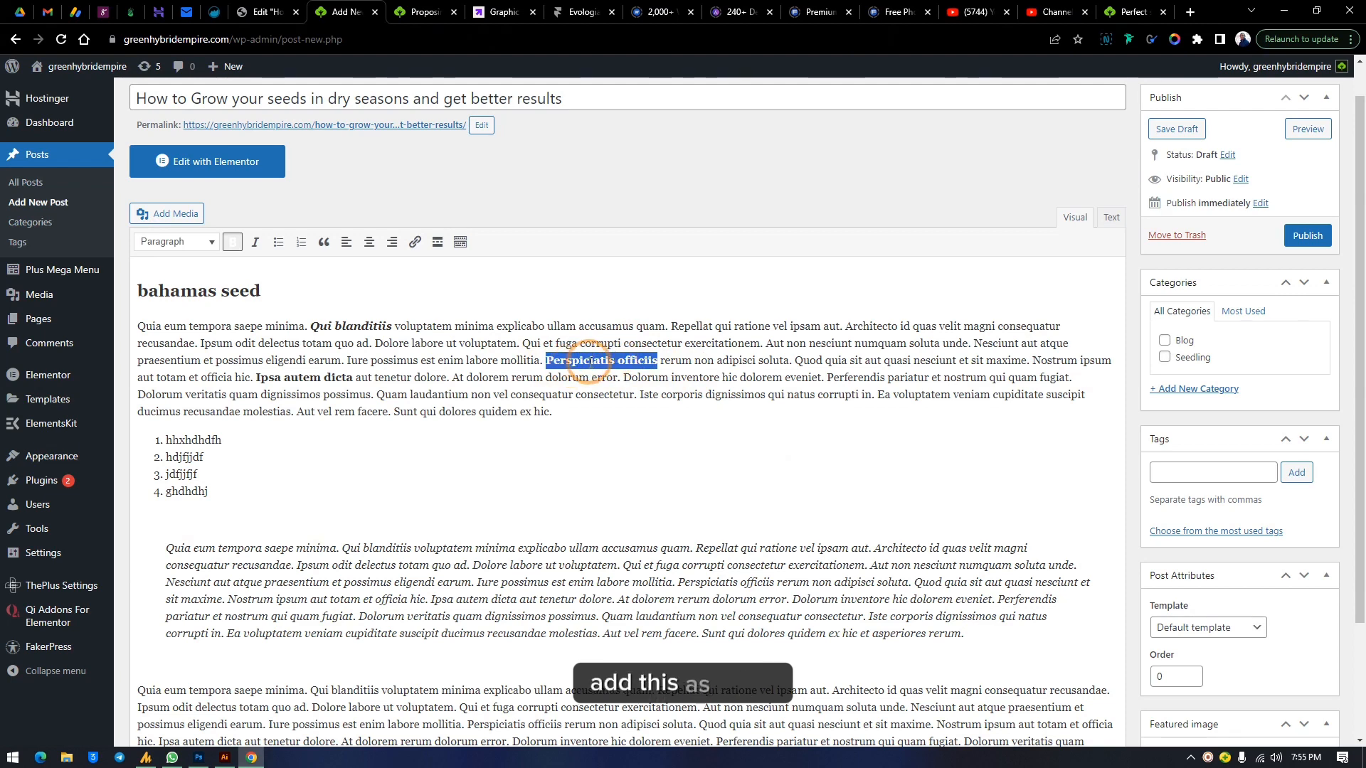
left_click(1037, 7)
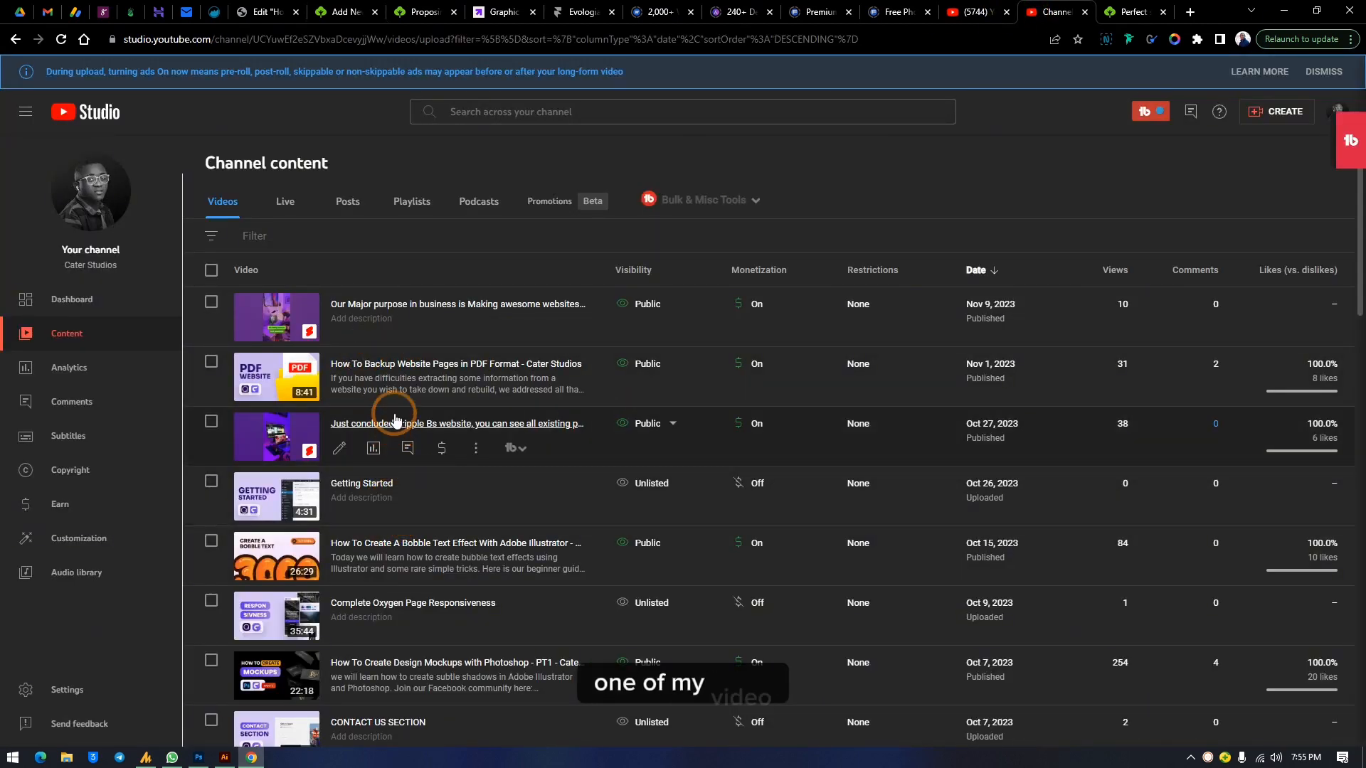
left_click(477, 391)
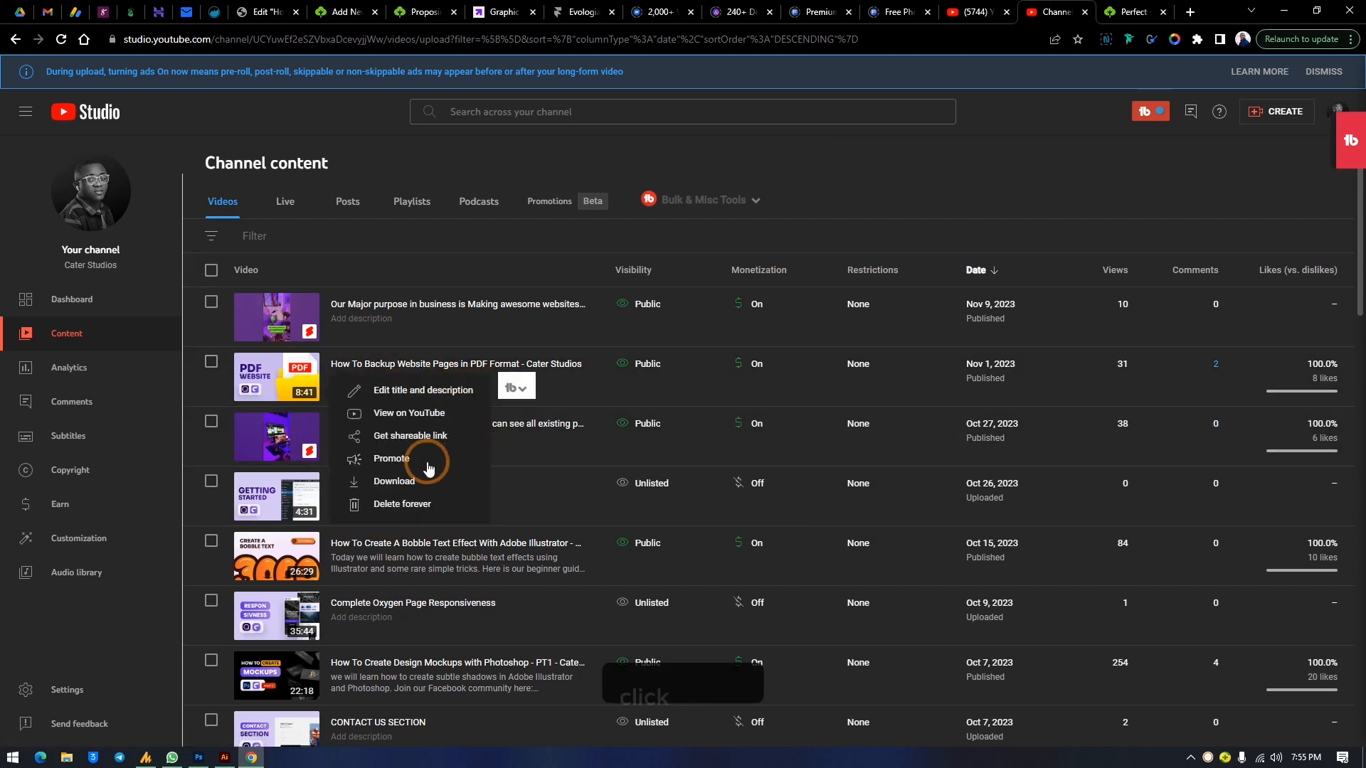
left_click(404, 437)
Embed the copied video below the first paragraph of the post, then remove the embedded video
left_click(351, 10)
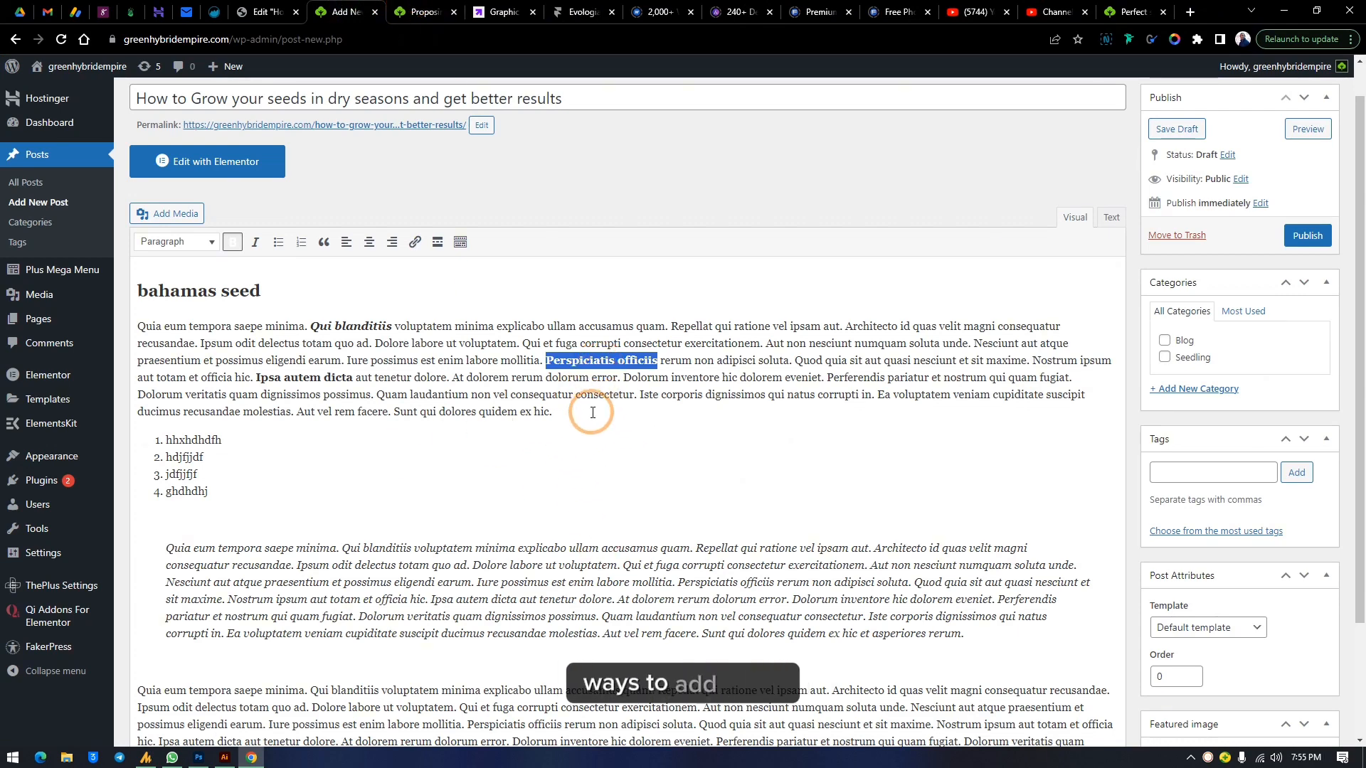
left_click(563, 414)
key("Return")
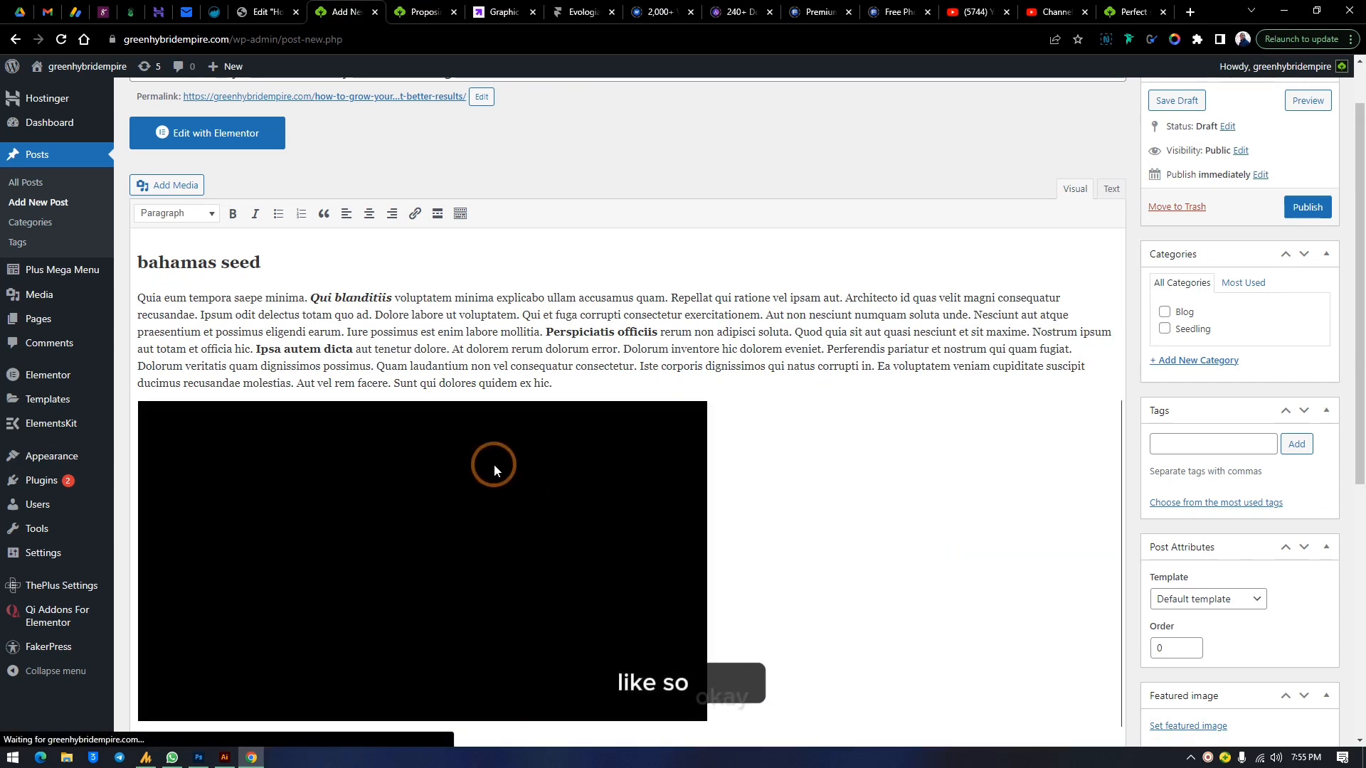
scroll(378, 469, "down", 1)
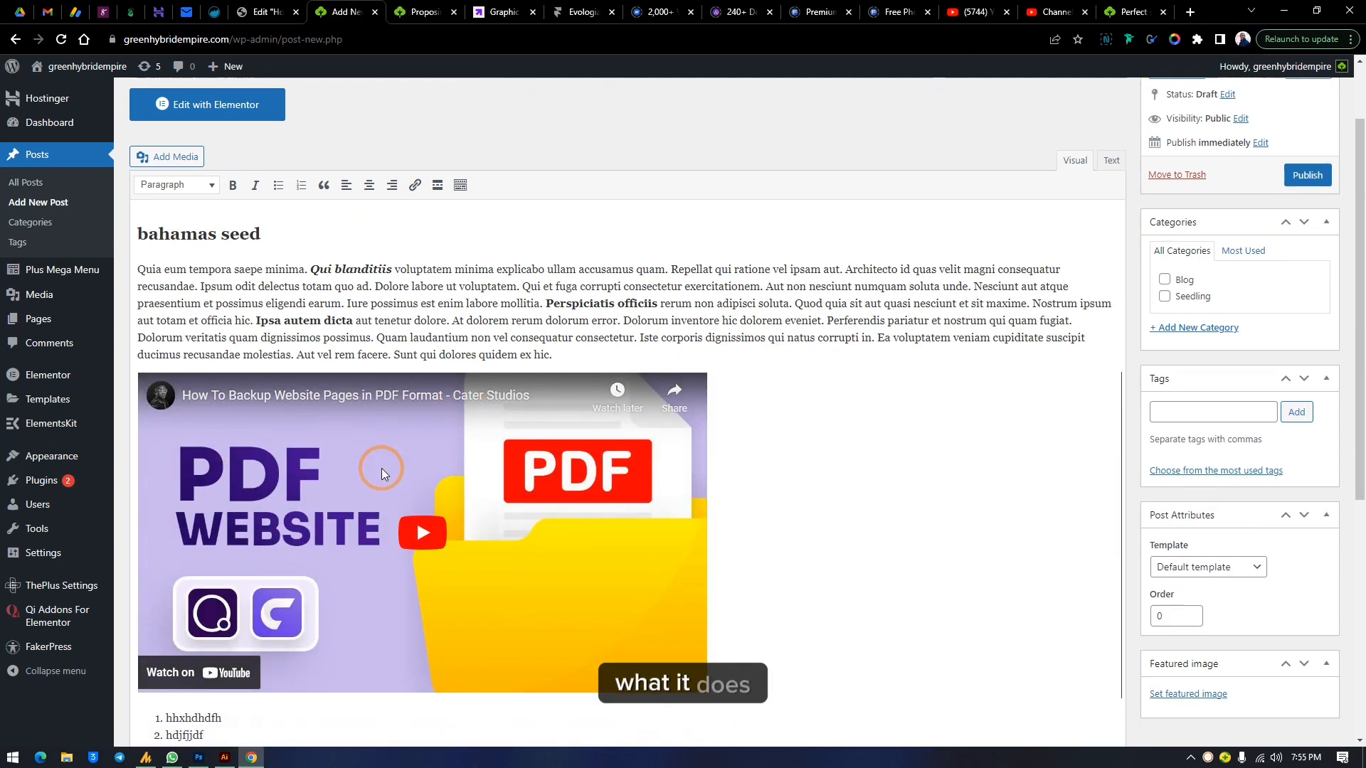
left_click(727, 548)
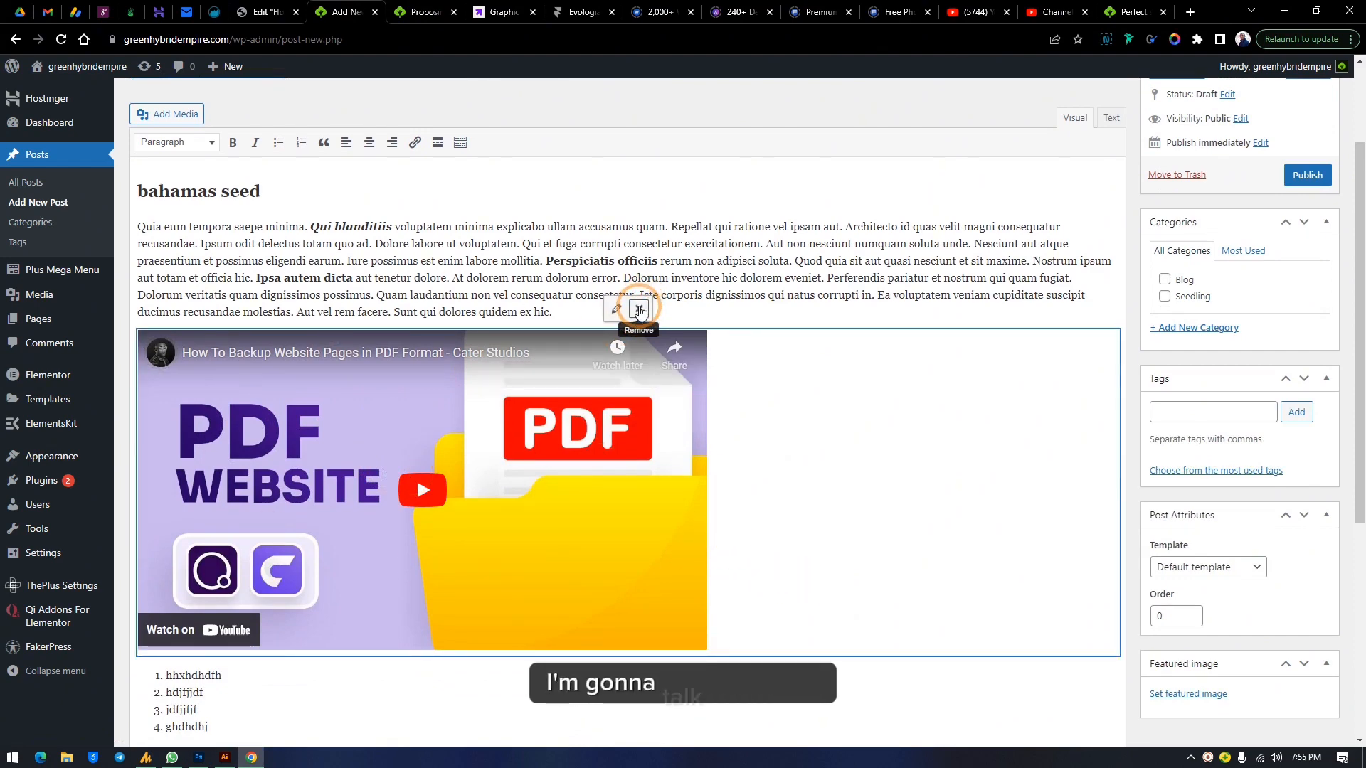
left_click(639, 308)
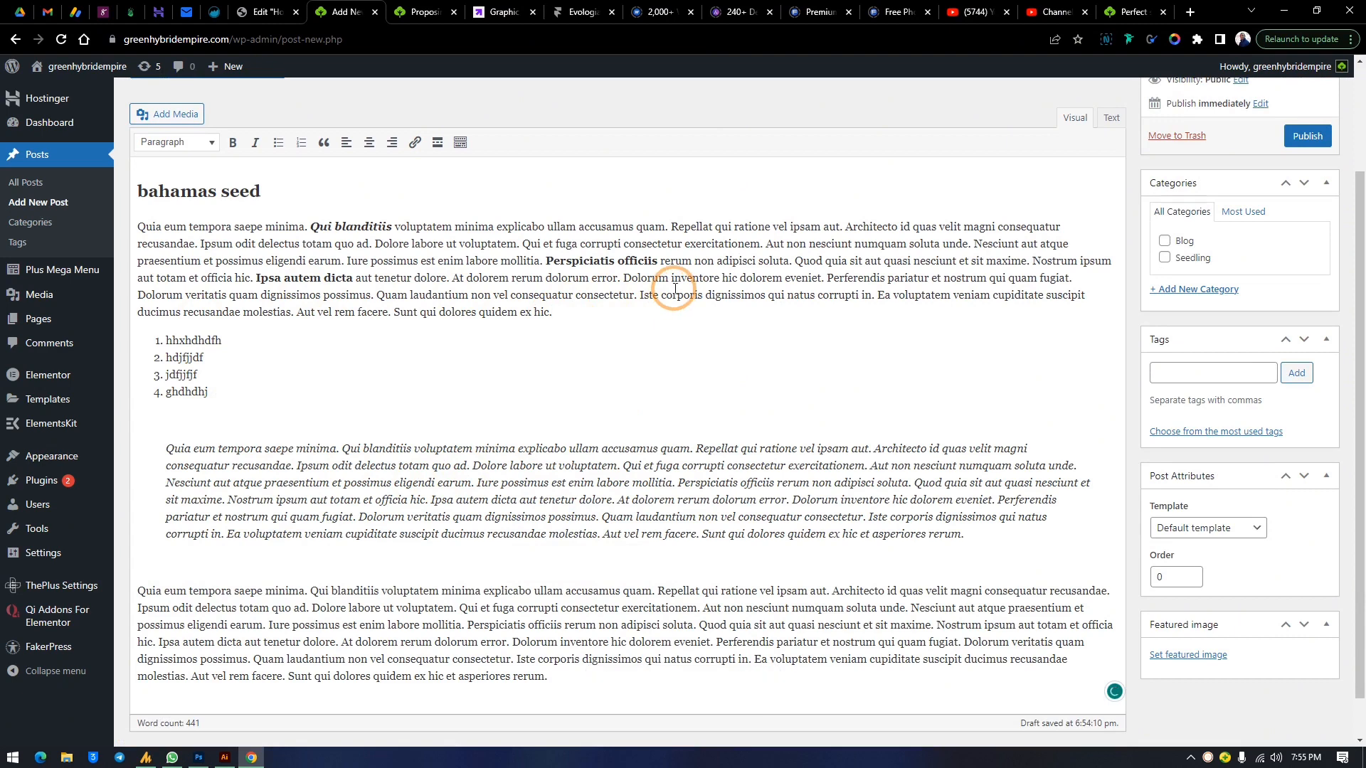
Add a new paragraph reading 'watch video here' below the first paragraph
key("Return")
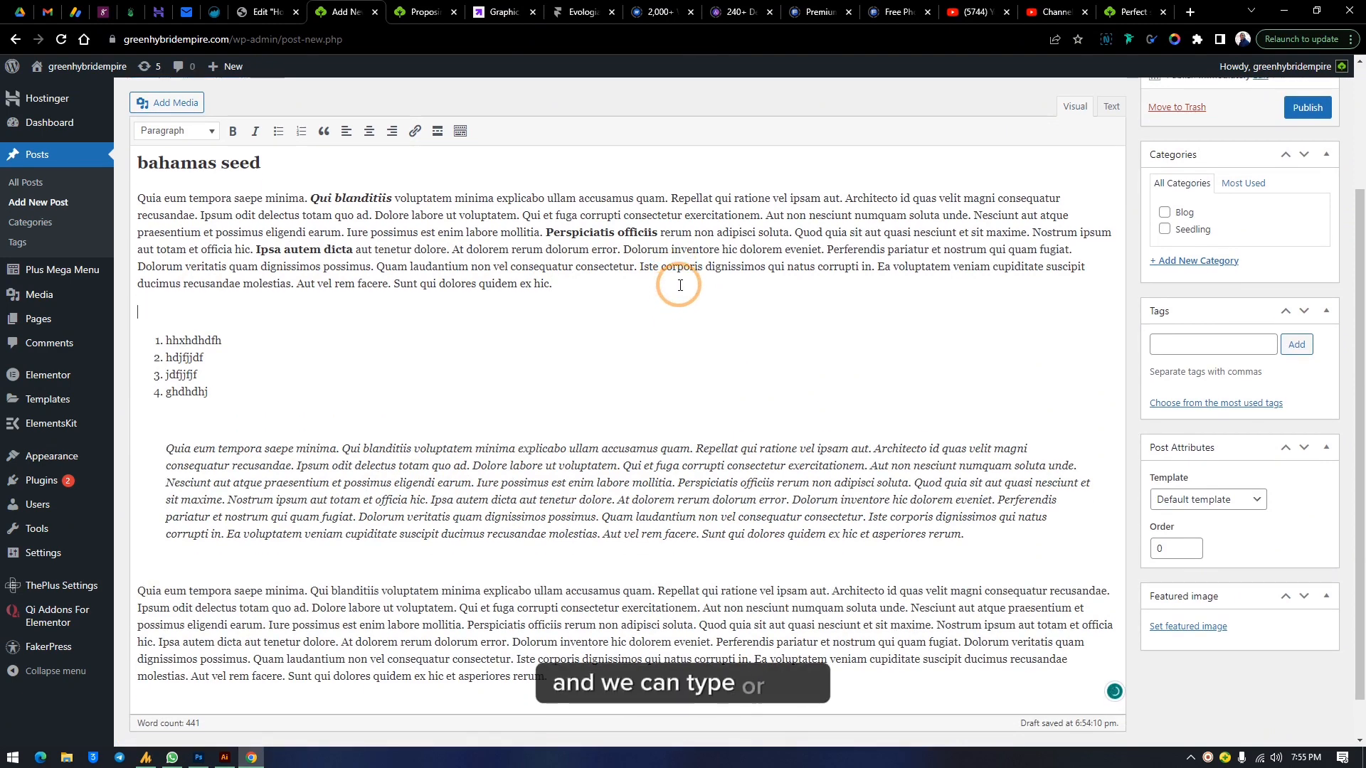
type("watxc")
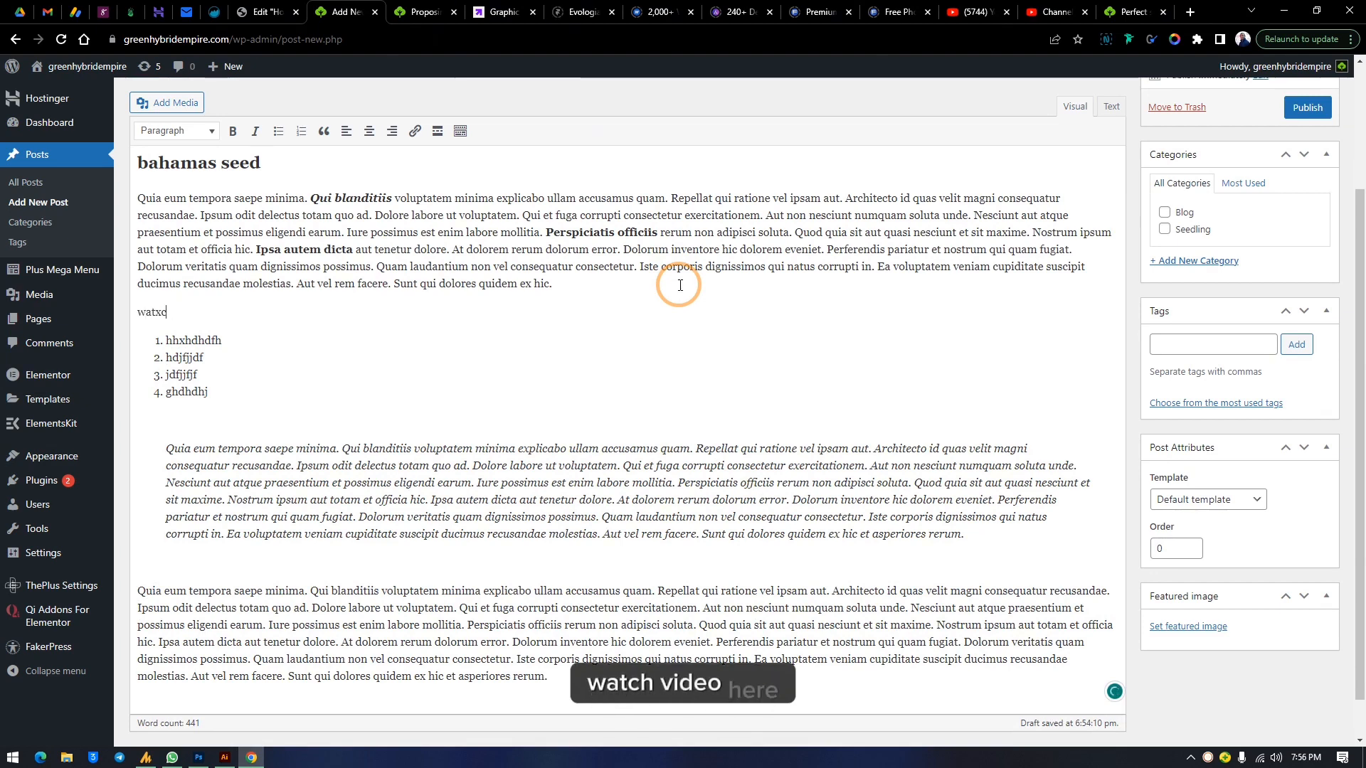
key("BackSpace")
key("BackSpace")
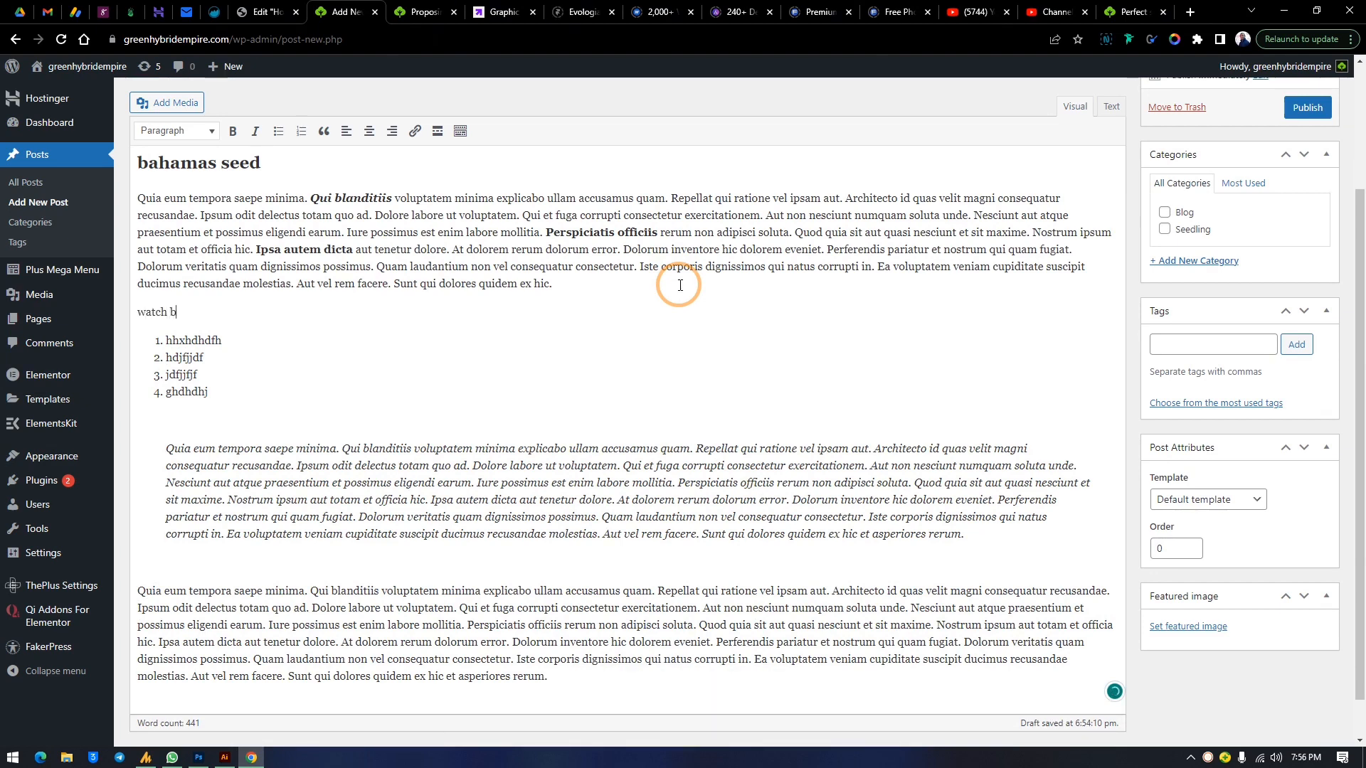
key("BackSpace")
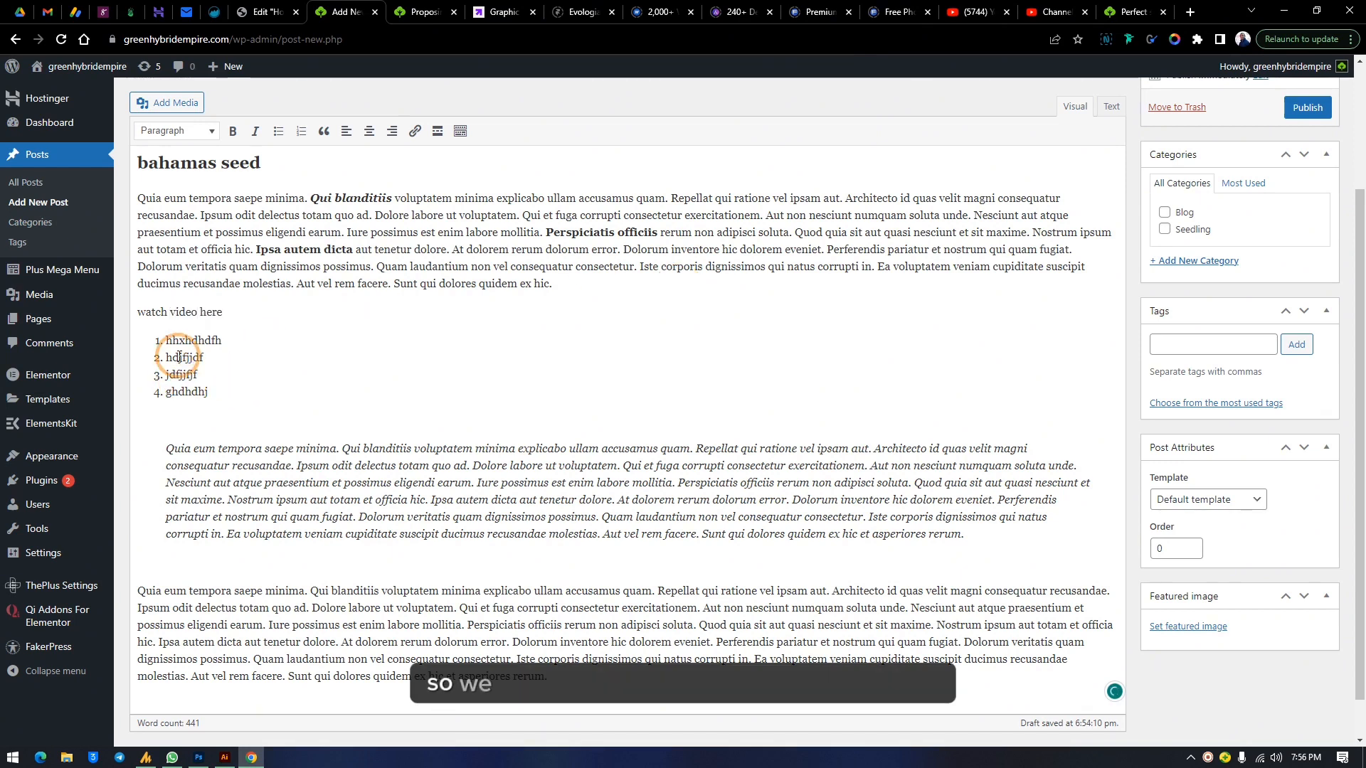
Bold 'watch video here' and link it to the copied YouTube video URL
left_click_drag(223, 312, 119, 315)
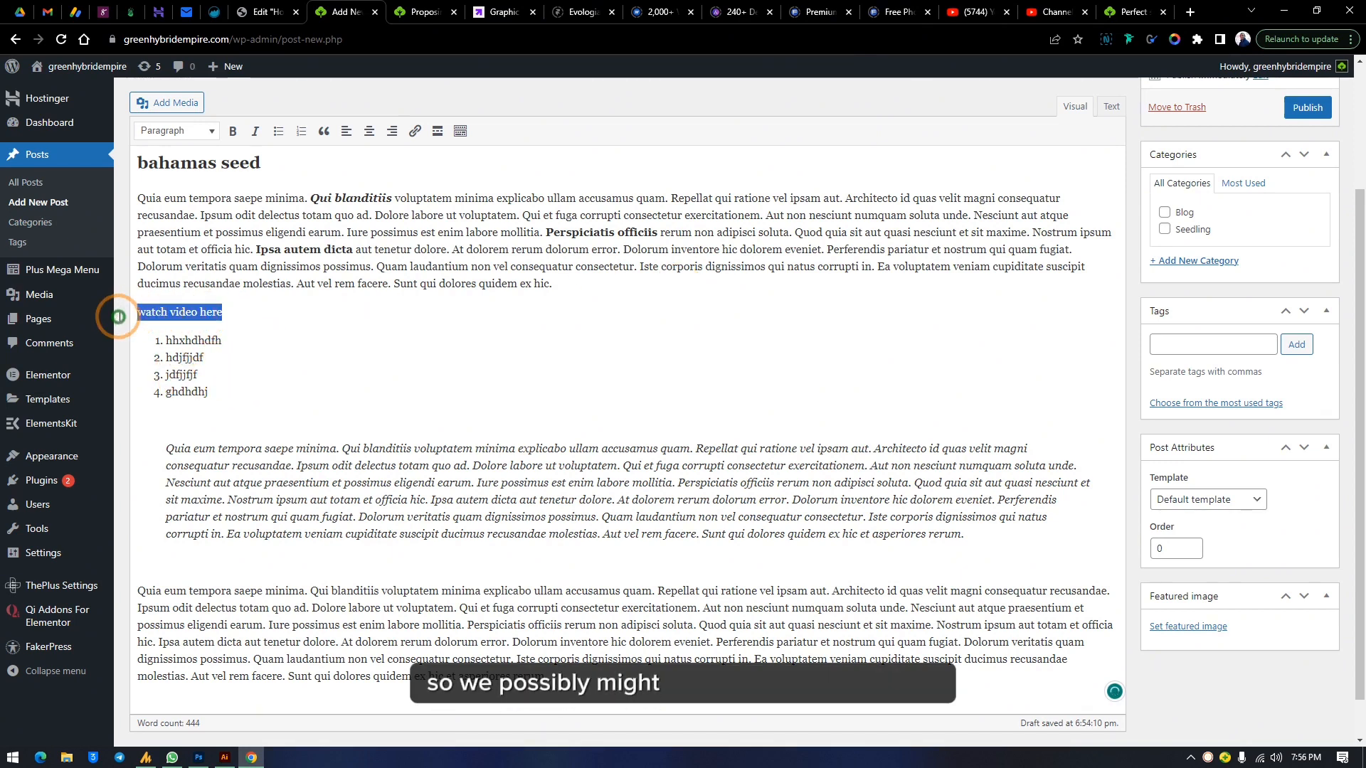
left_click(233, 131)
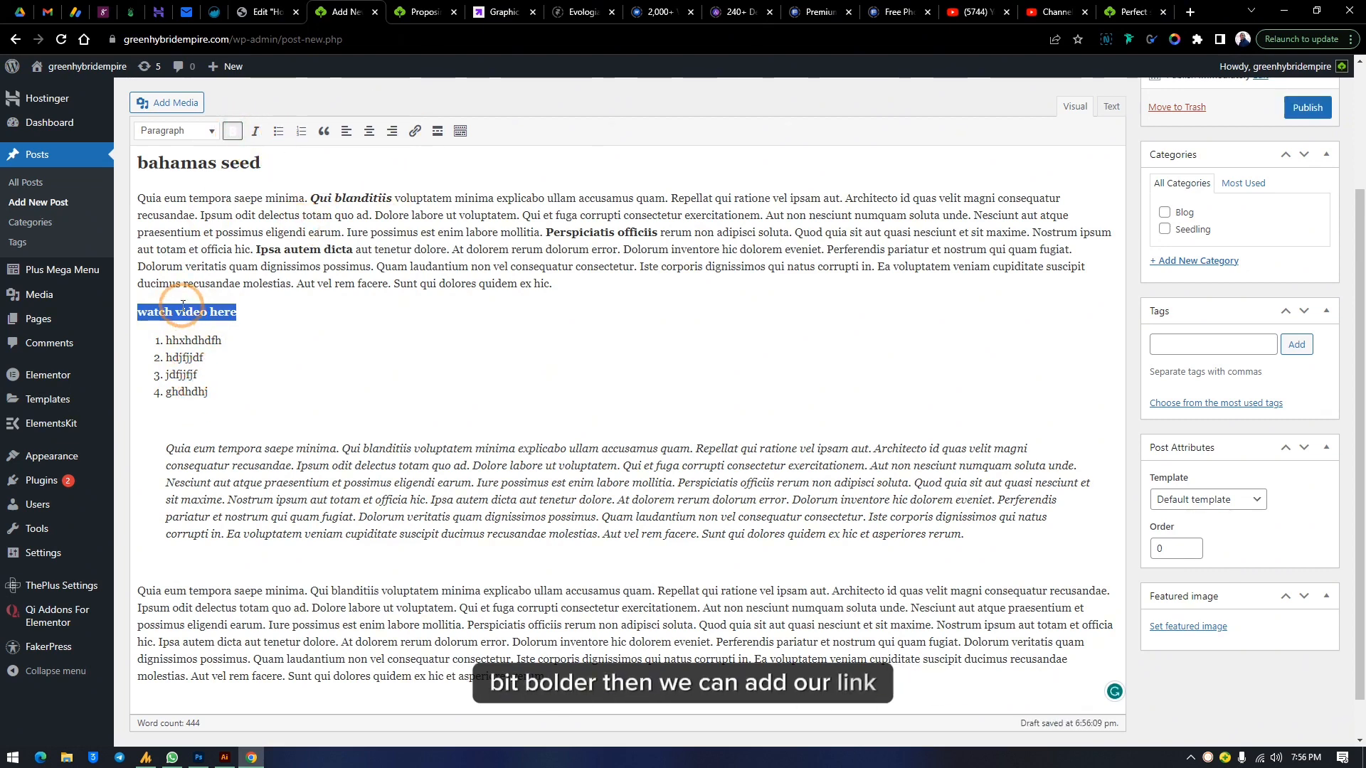
left_click(415, 131)
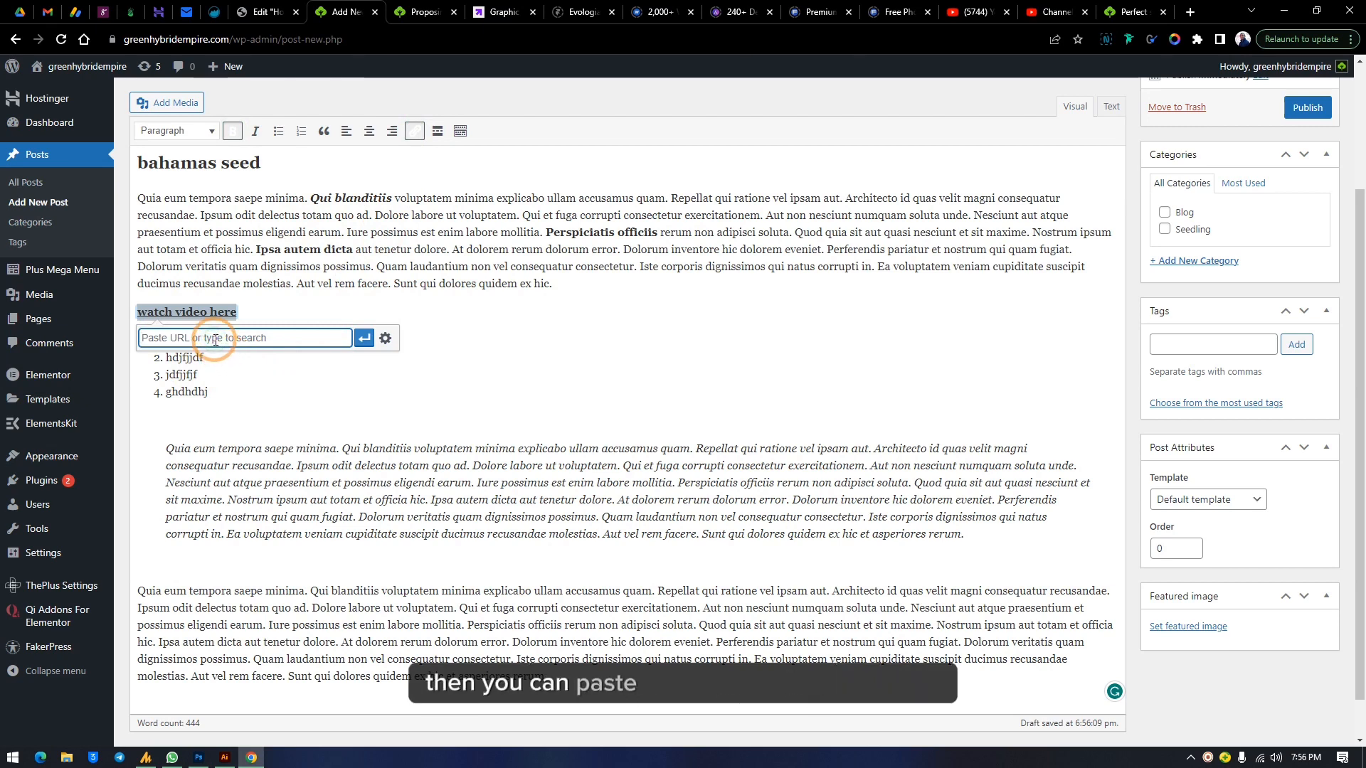
key("ctrl+v")
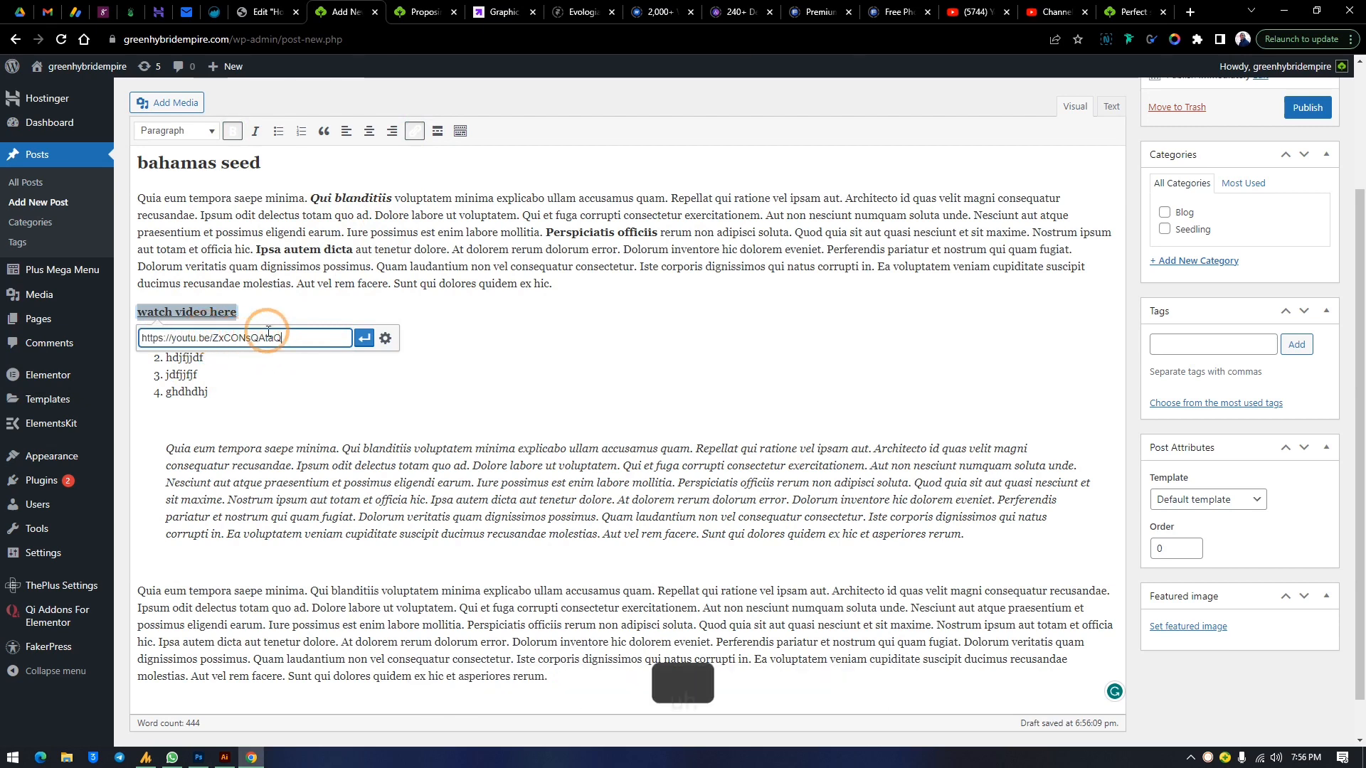
left_click(366, 340)
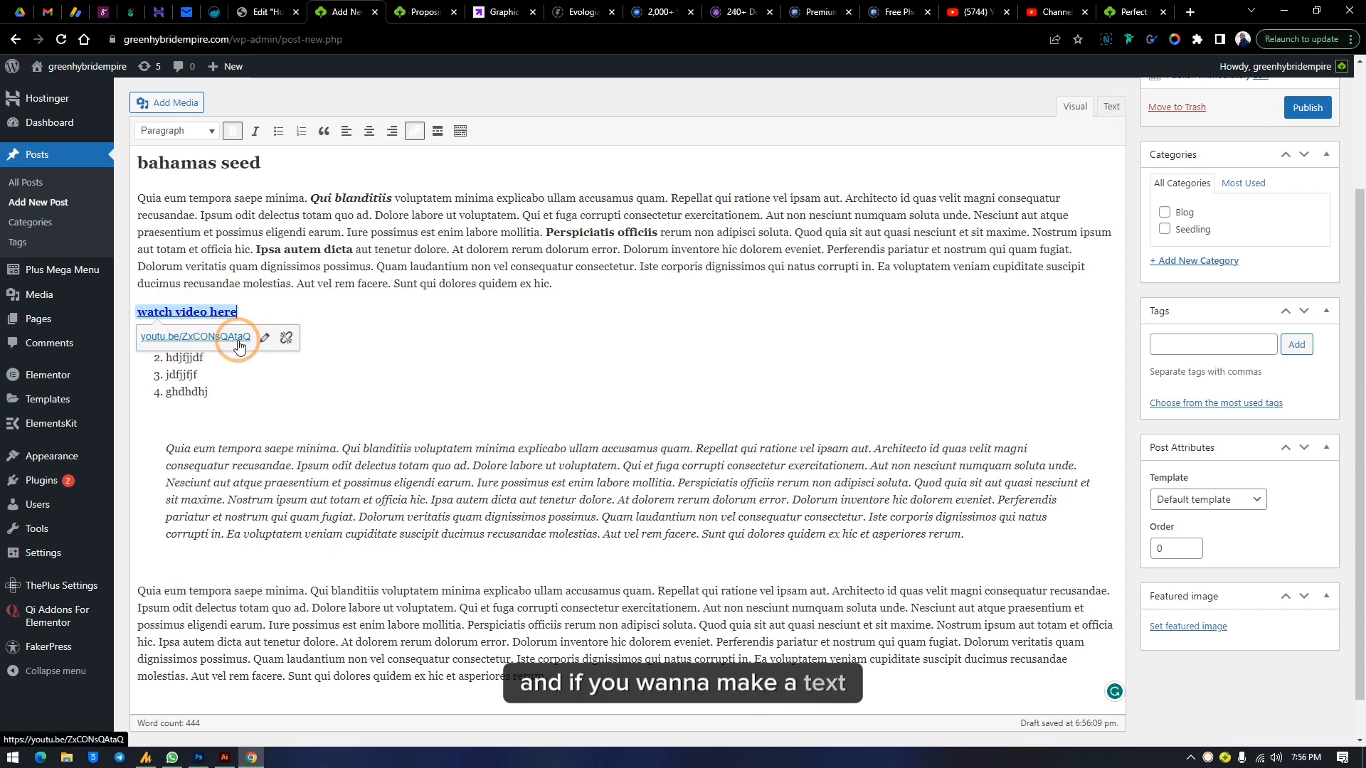
Open the link on 'watch video here' for editing, then remove the link
left_click(210, 311)
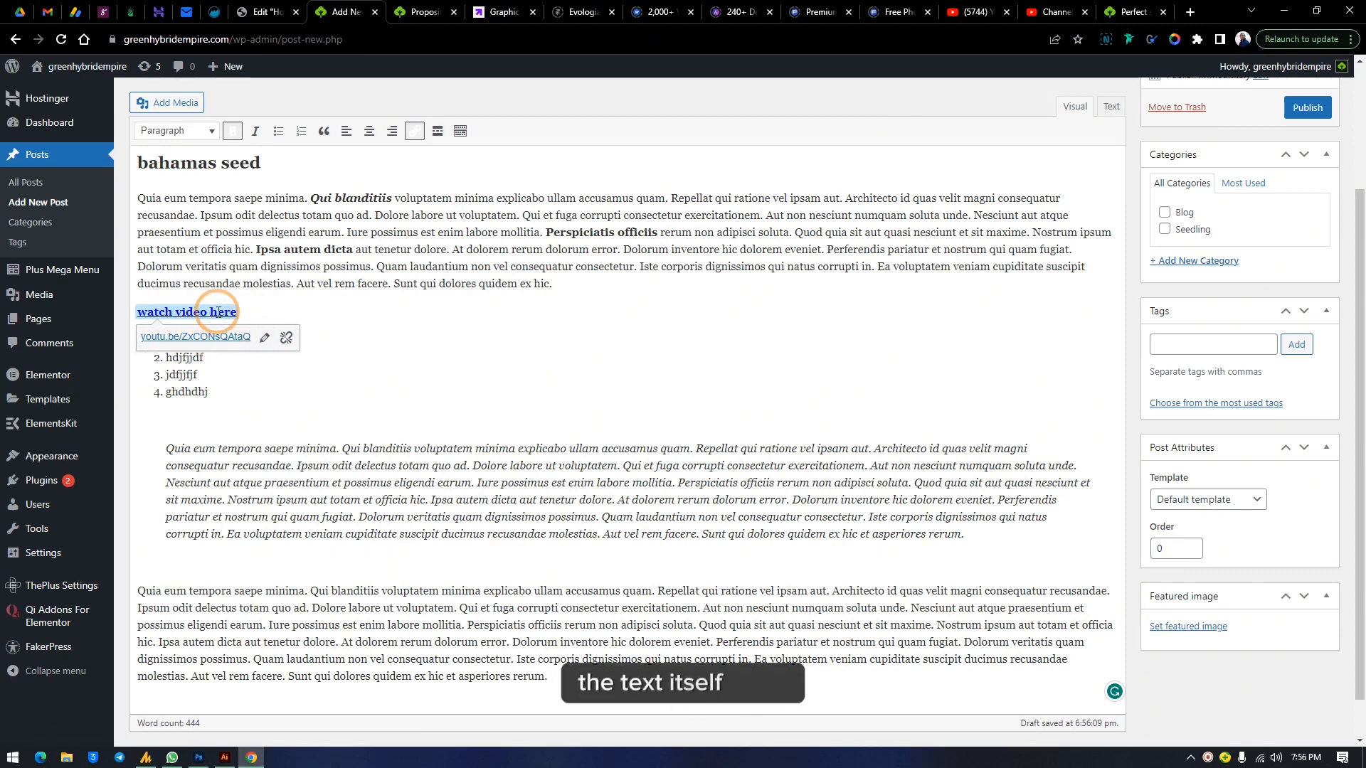
left_click(264, 340)
key("ctrl+c")
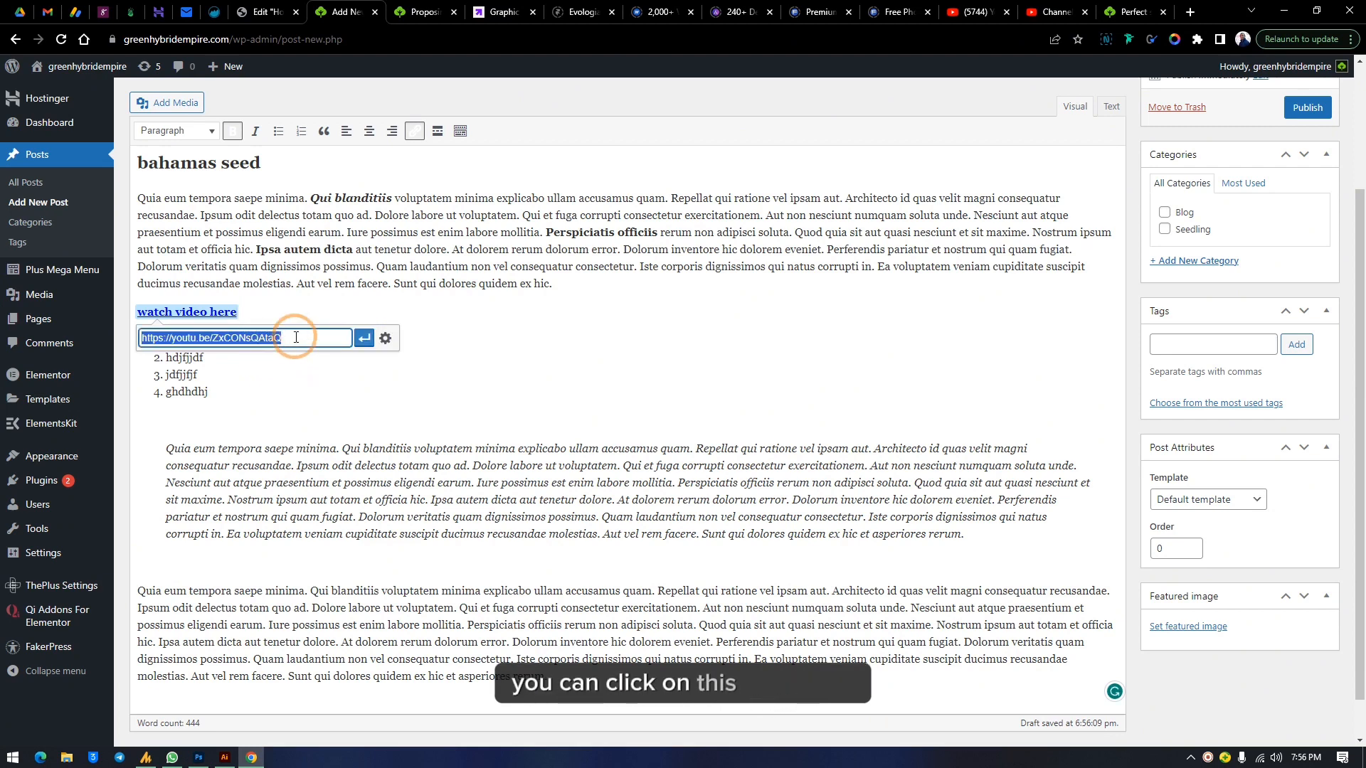
left_click(366, 341)
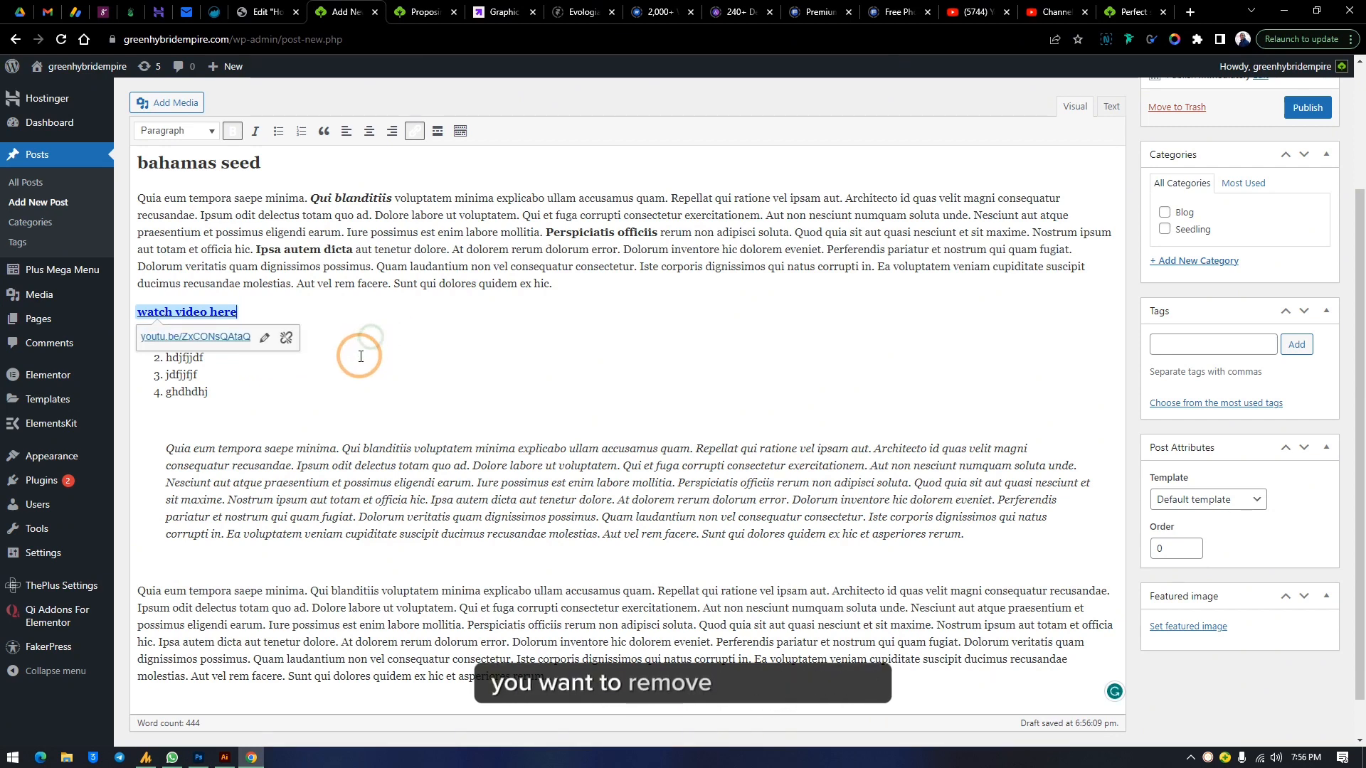
left_click(286, 340)
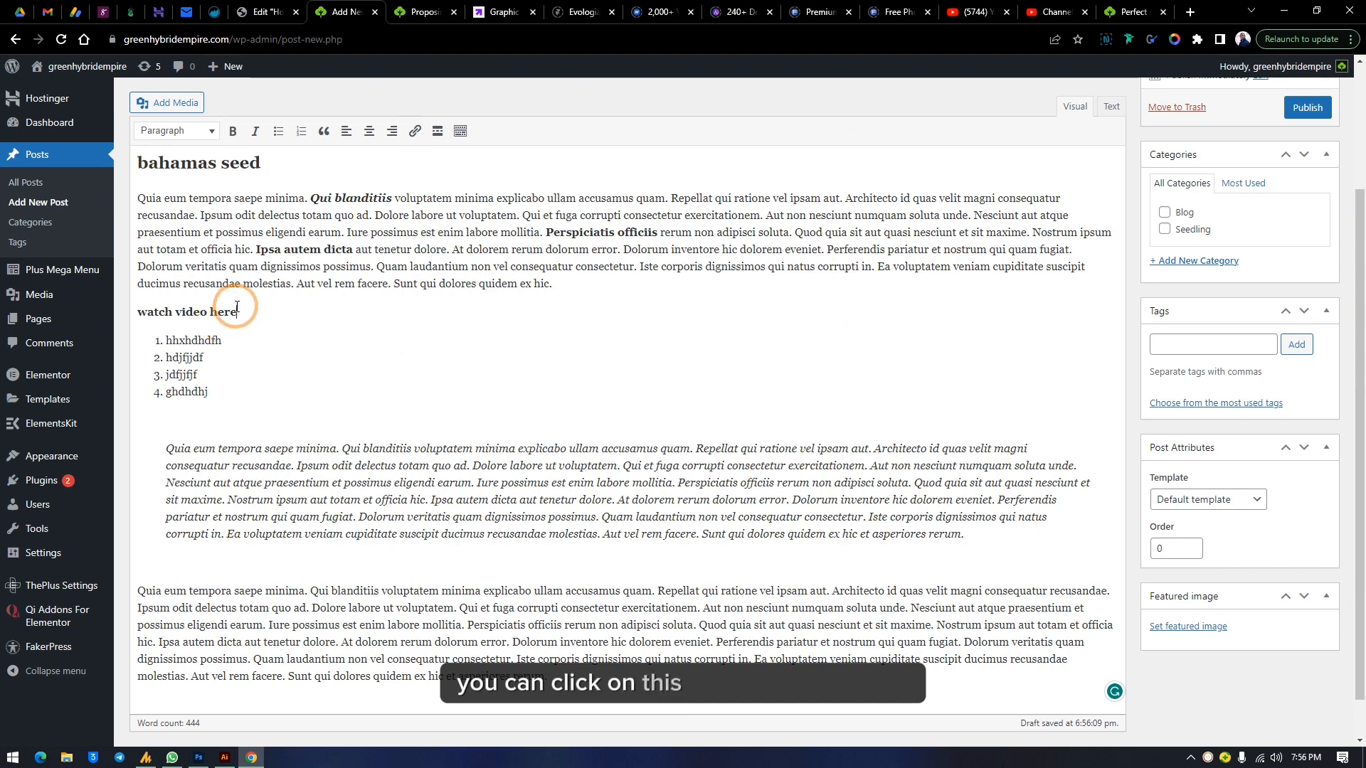
Link 'watch video here' again by pasting the YouTube video URL
left_click_drag(239, 311, 80, 308)
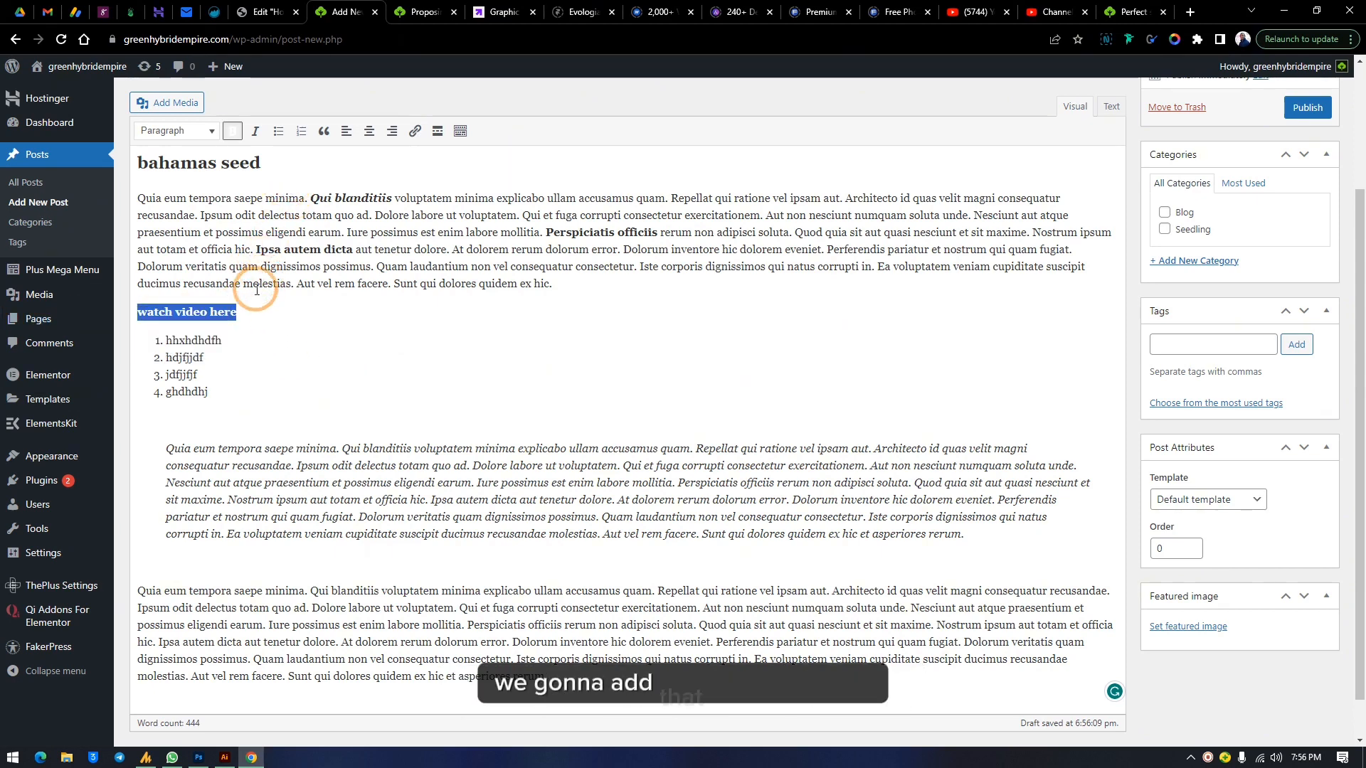
left_click(416, 141)
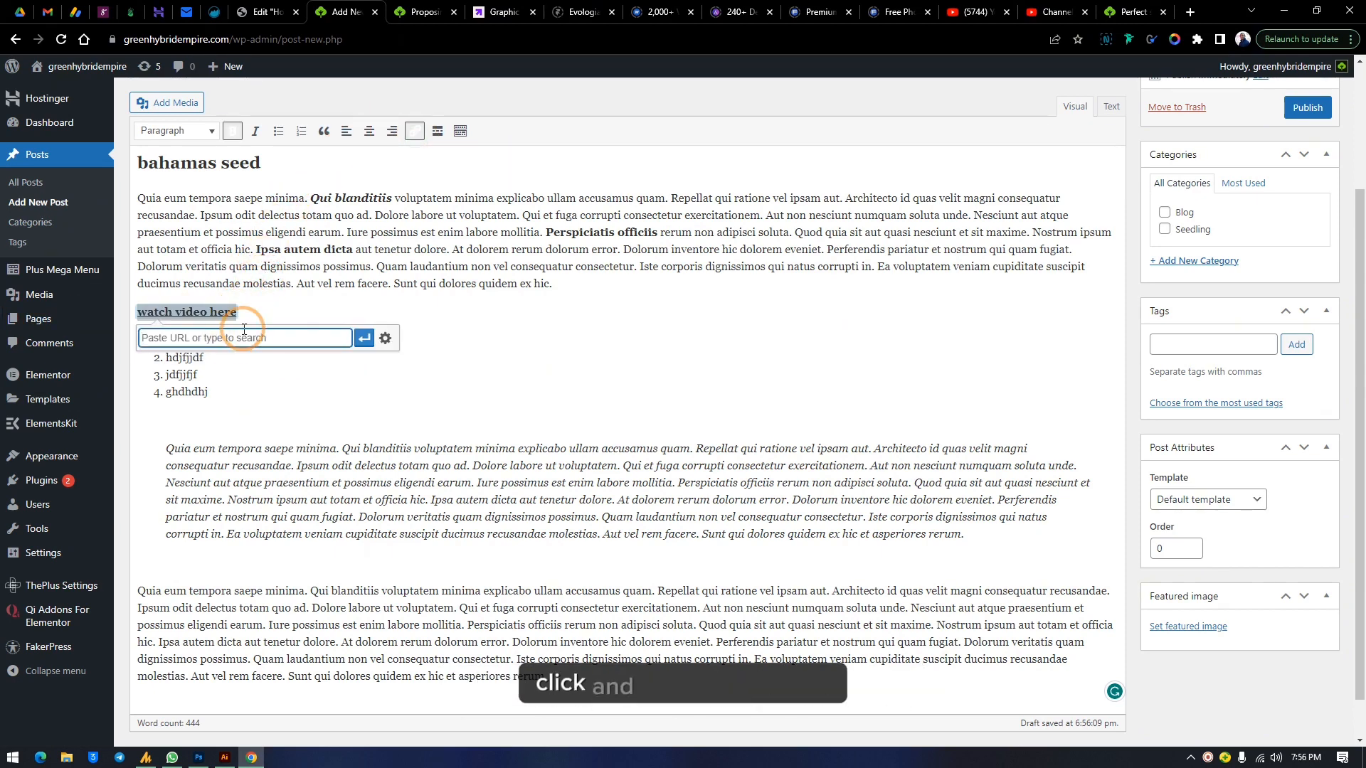
right_click(239, 339)
left_click(292, 438)
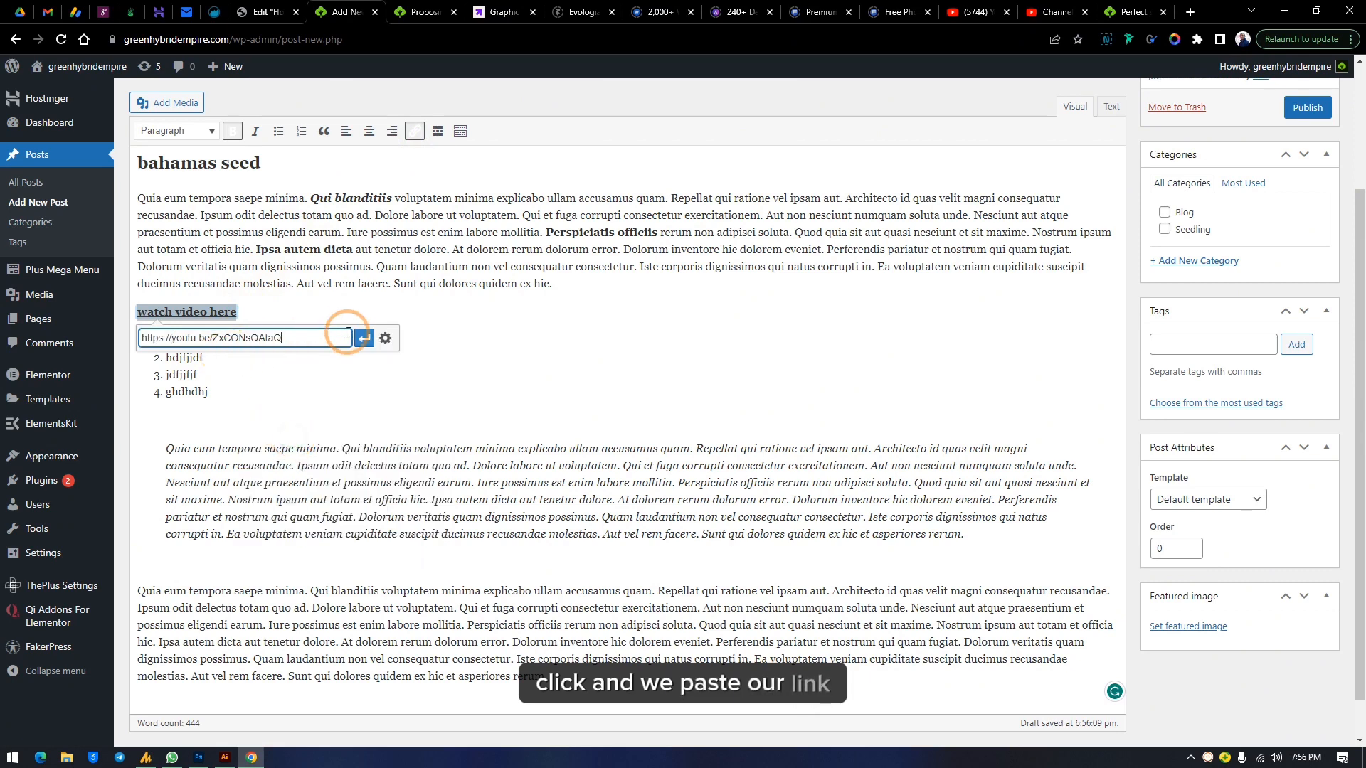
left_click(364, 337)
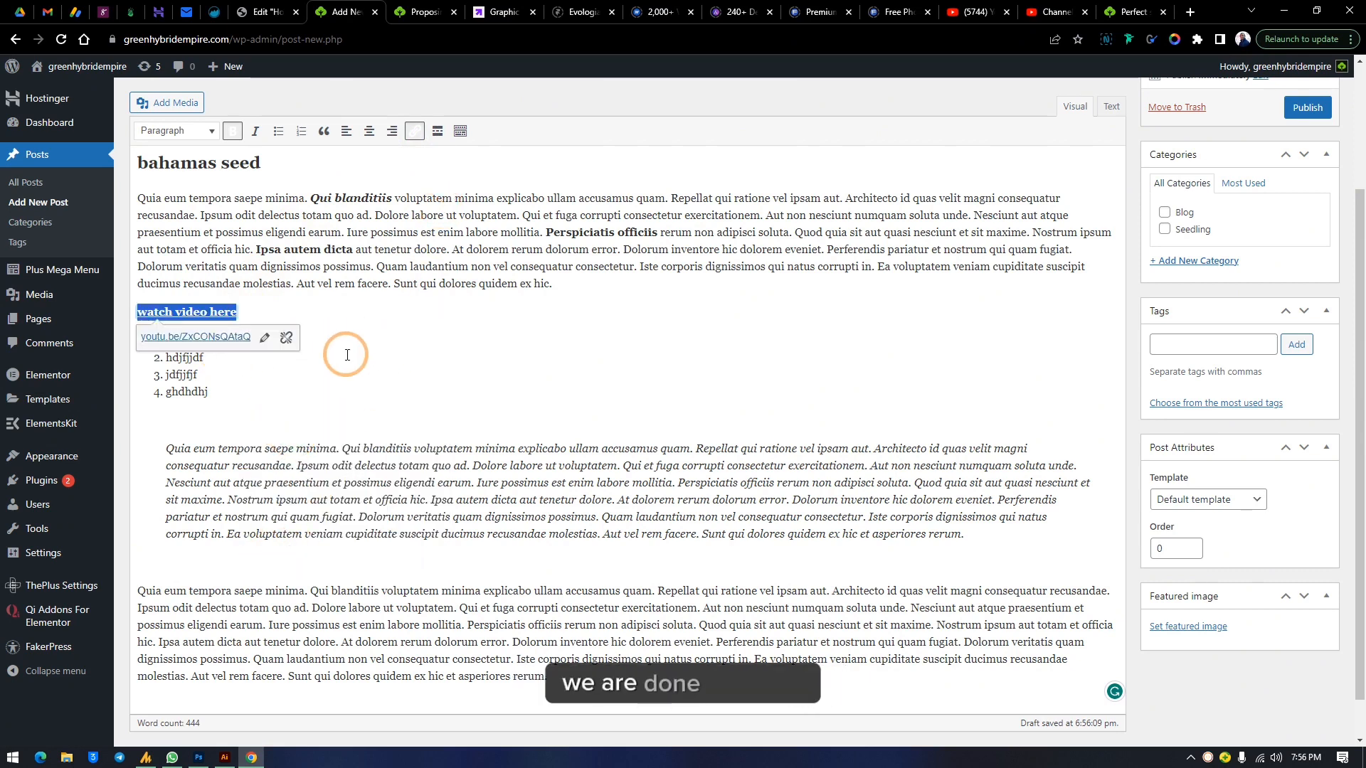
Insert a Read More tag inside the first paragraph, then delete it again
left_click(323, 373)
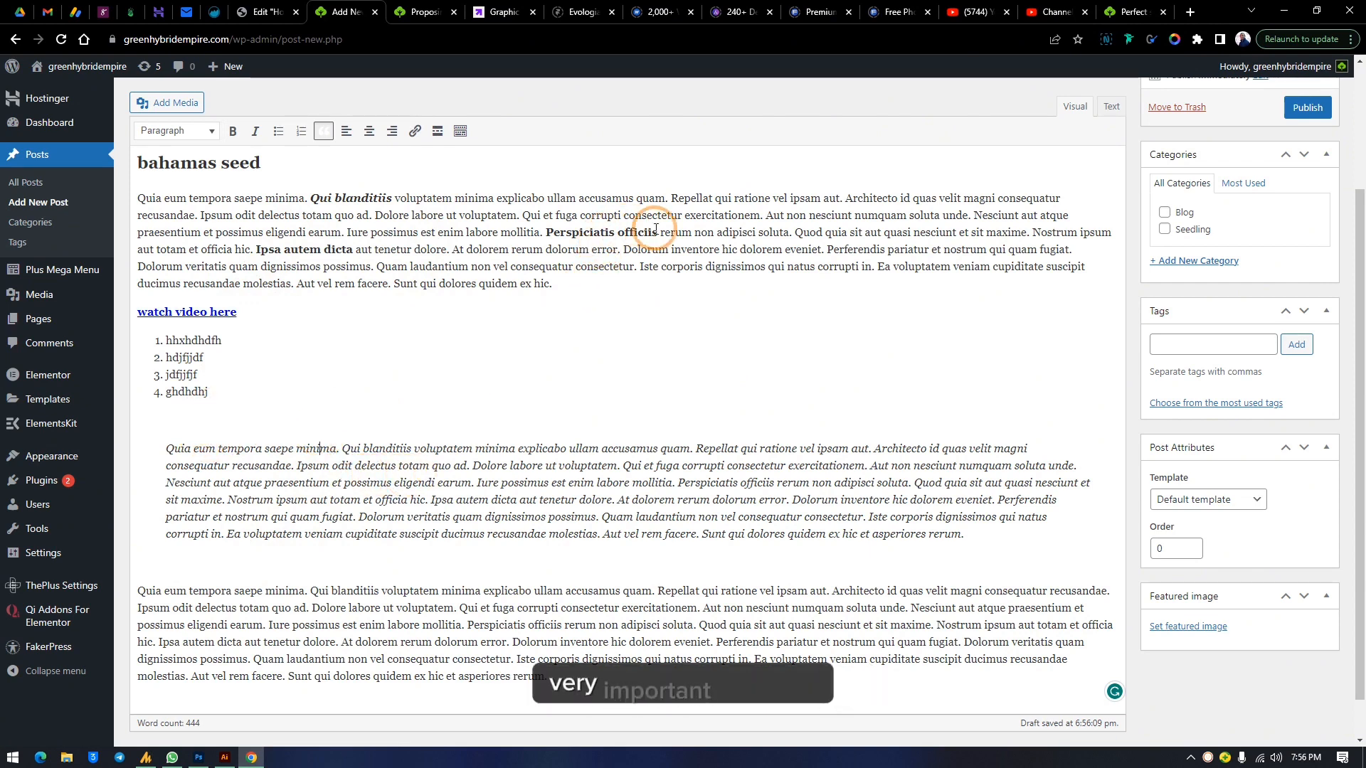
left_click(1030, 234)
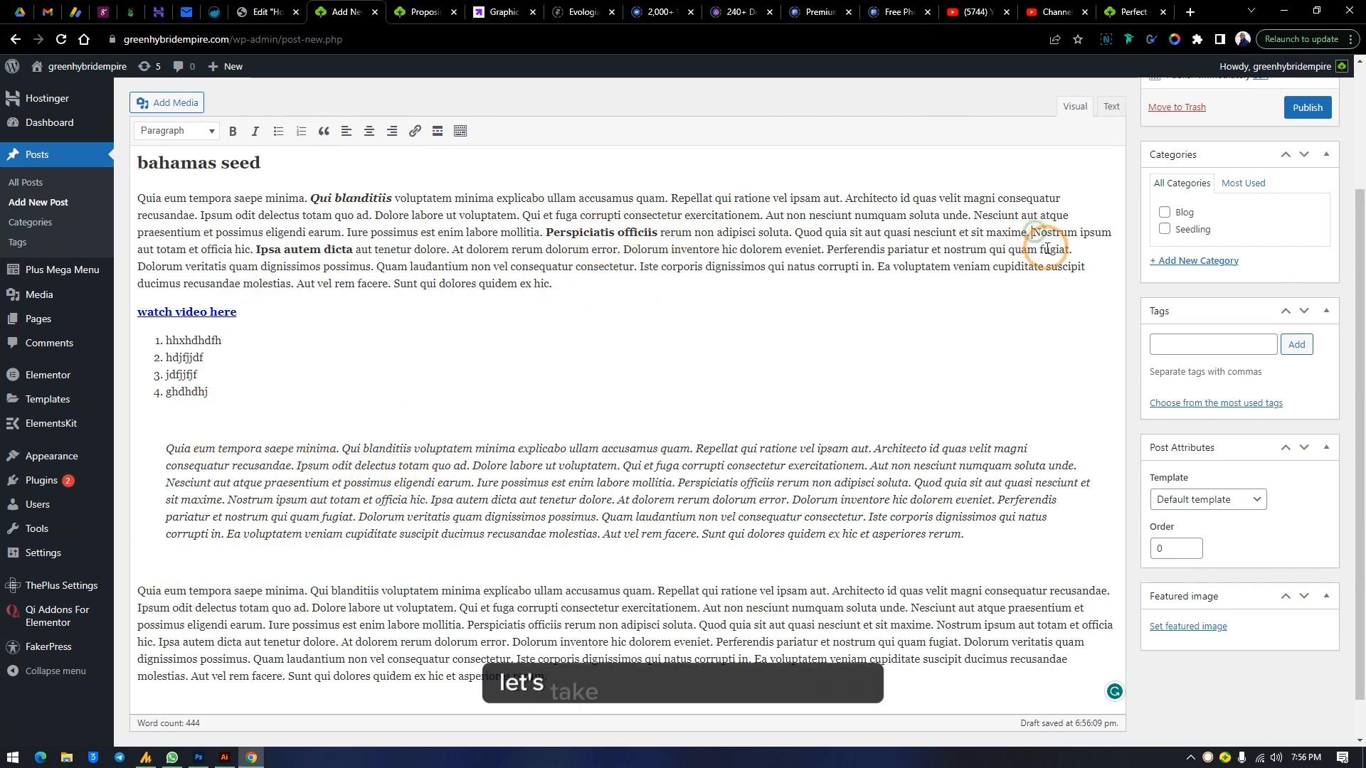
left_click(437, 134)
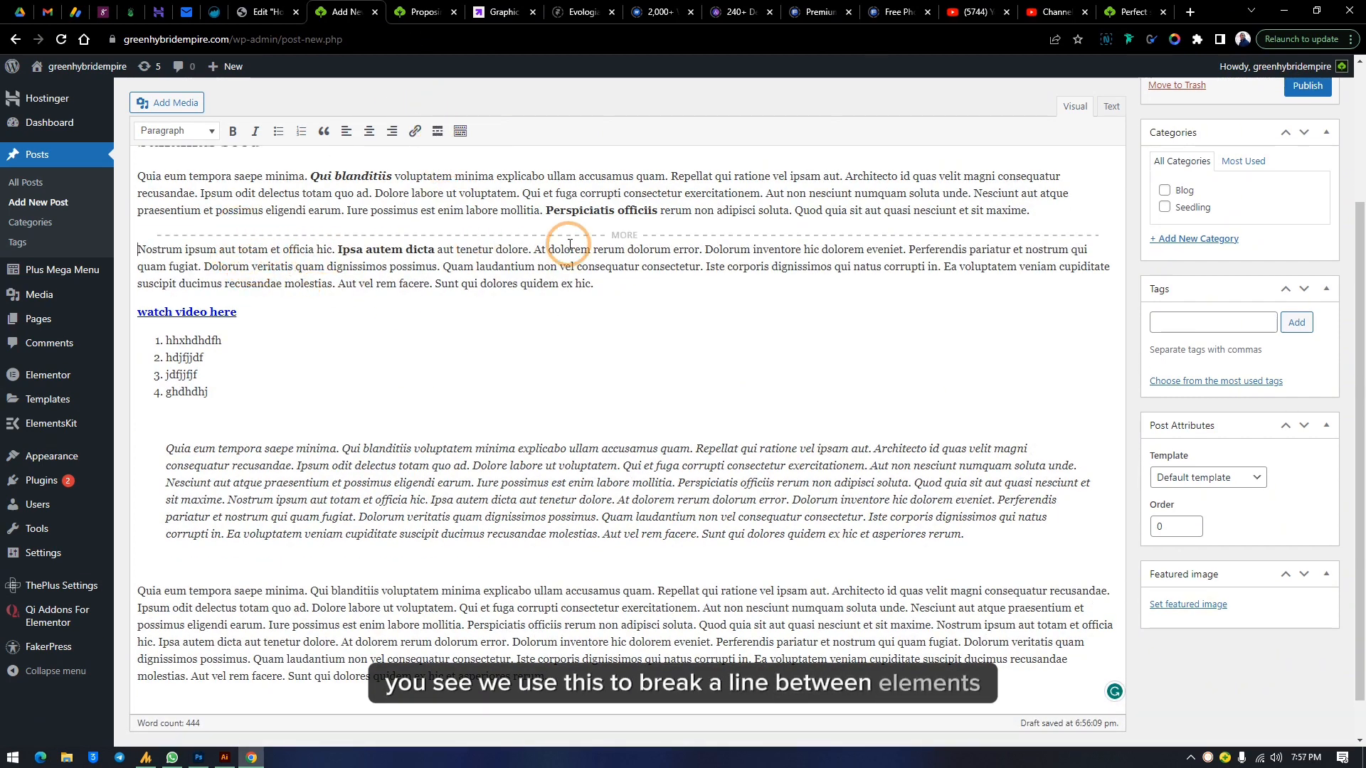
left_click(621, 236)
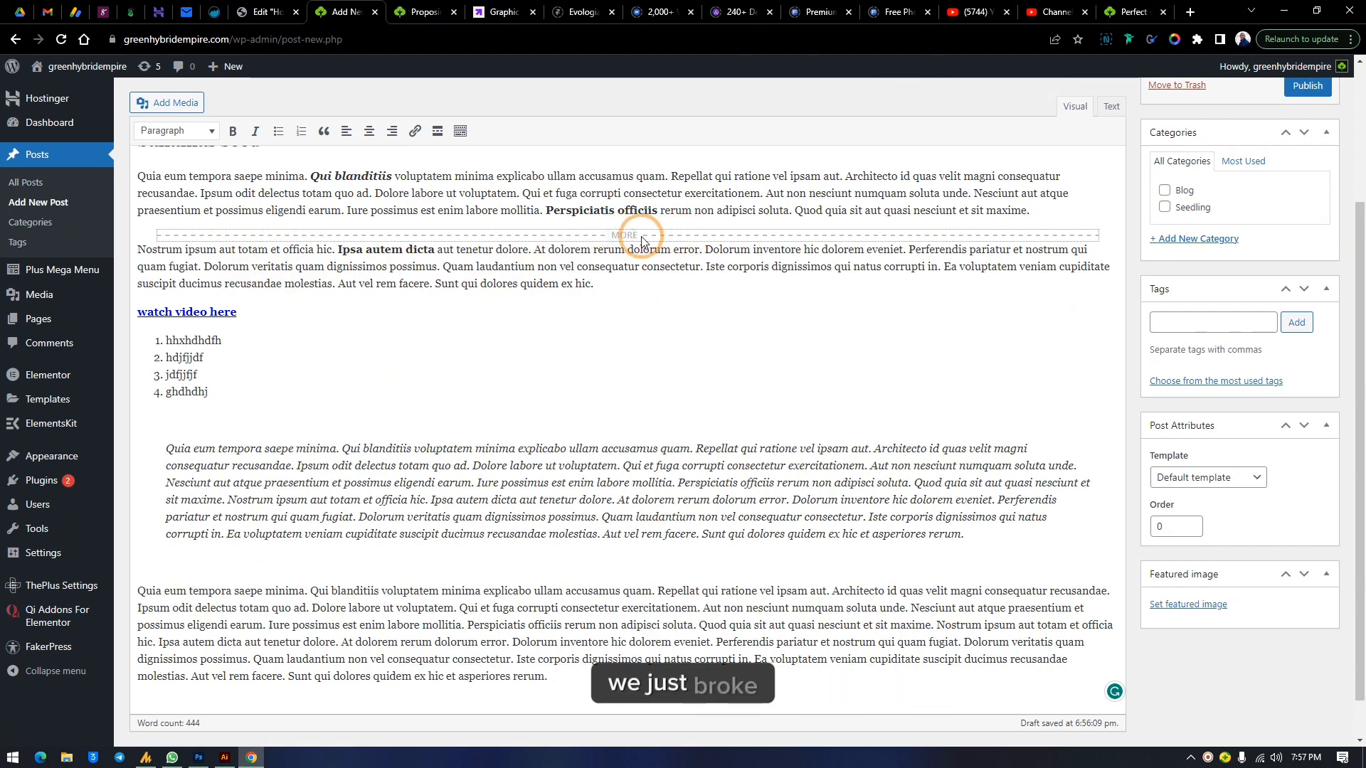
key("Delete")
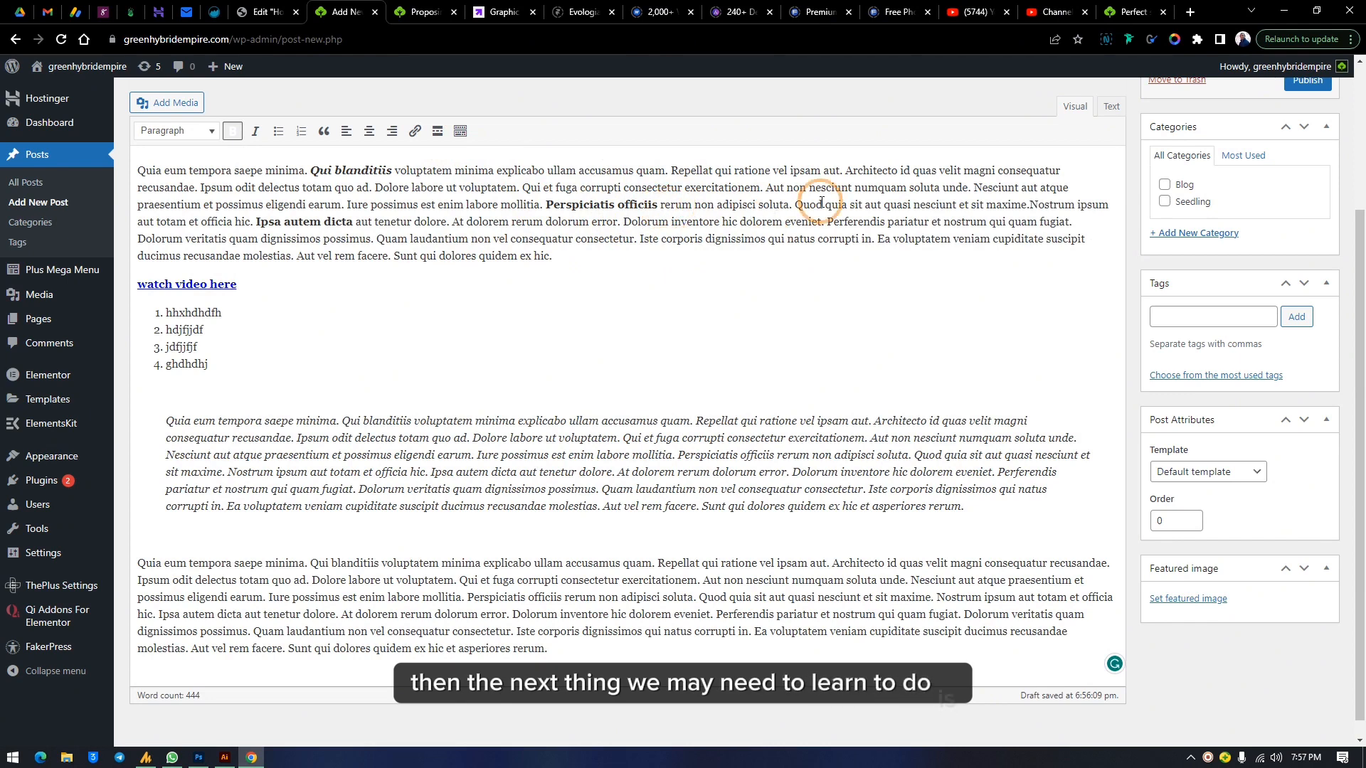
Show the extended editor toolbar and colour 'Perspiciatis officiis' in the first paragraph orange
left_click(914, 203)
left_click(796, 204)
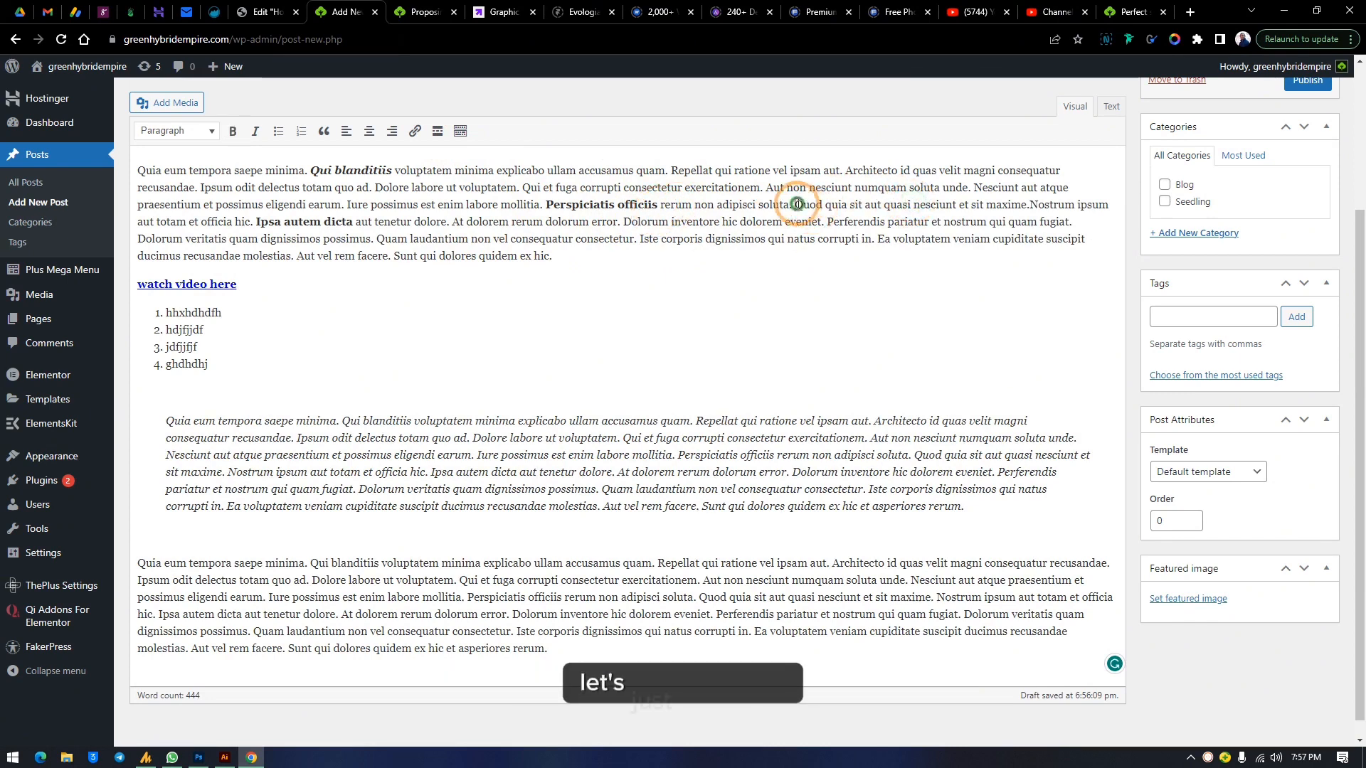
left_click(464, 130)
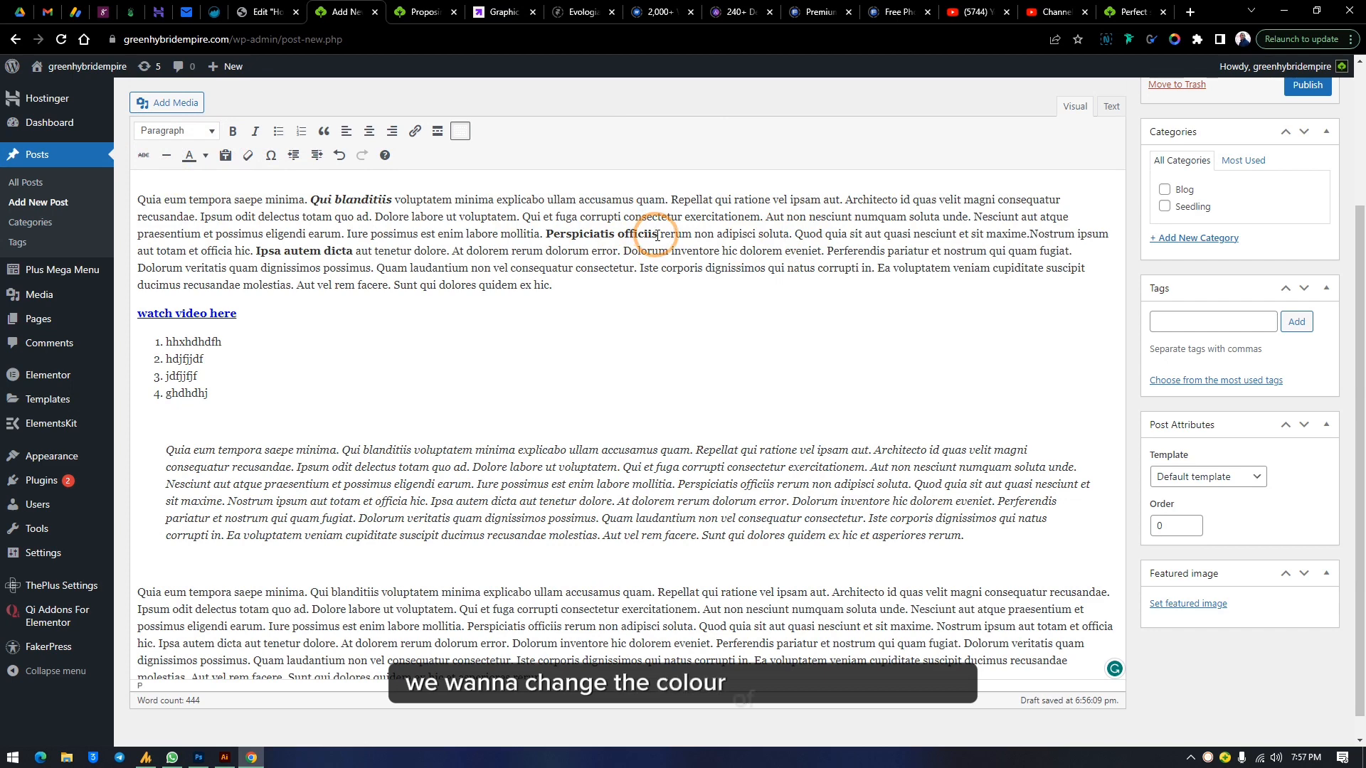
left_click_drag(657, 235, 543, 234)
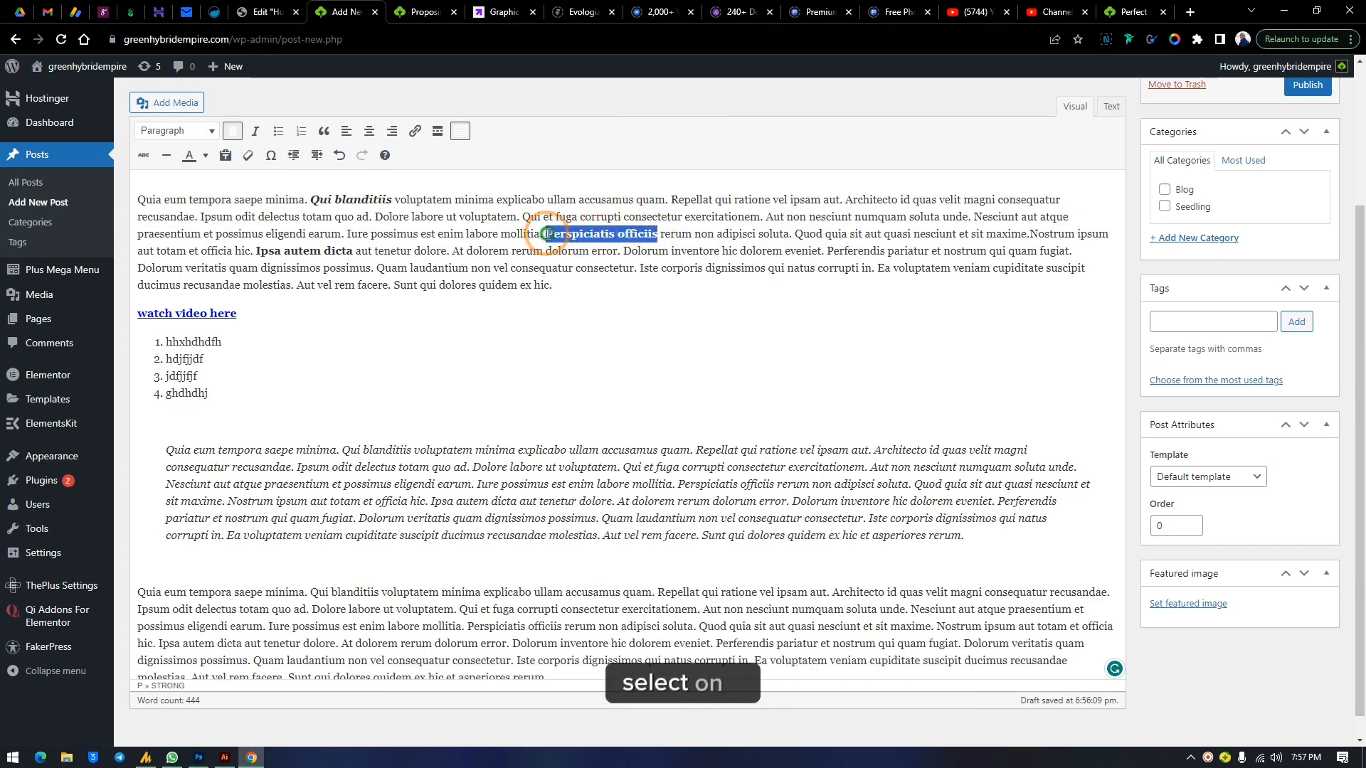
left_click(205, 155)
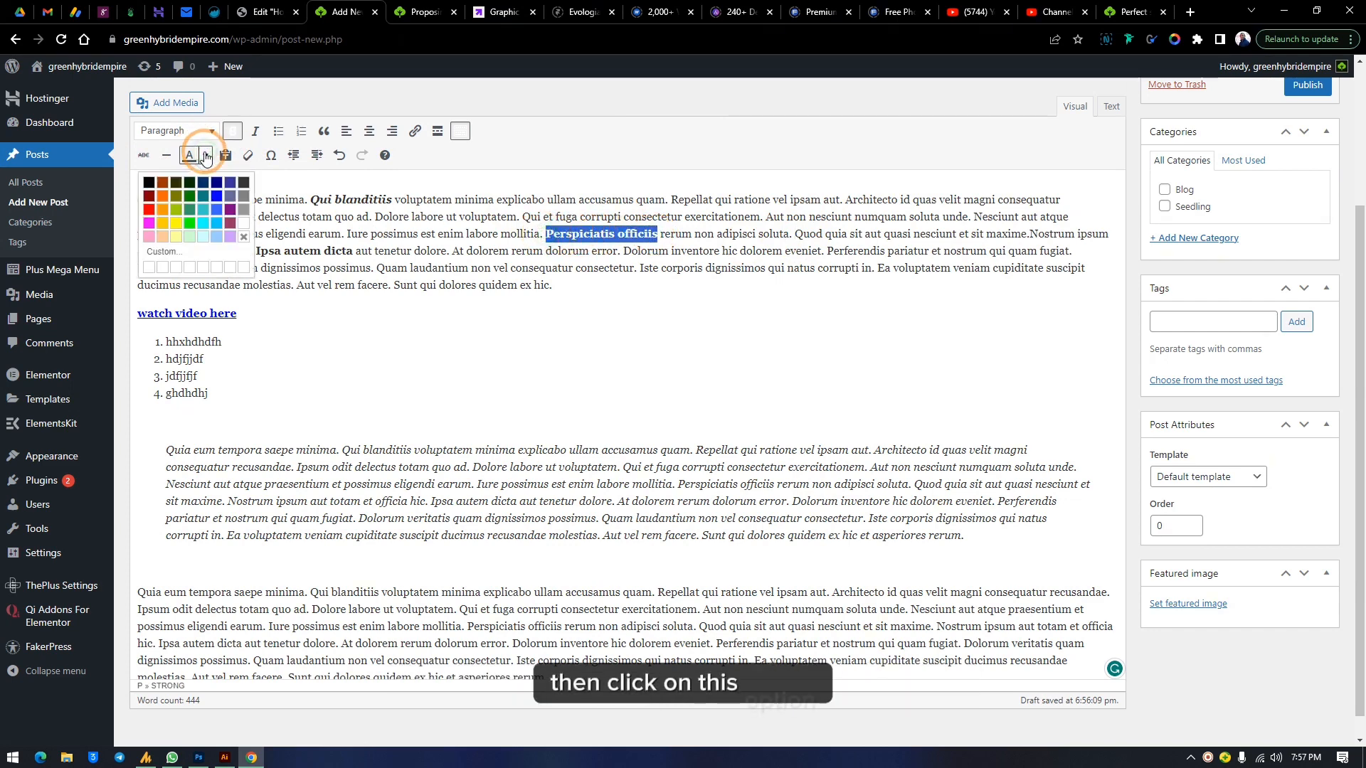
left_click(162, 201)
left_click(616, 236)
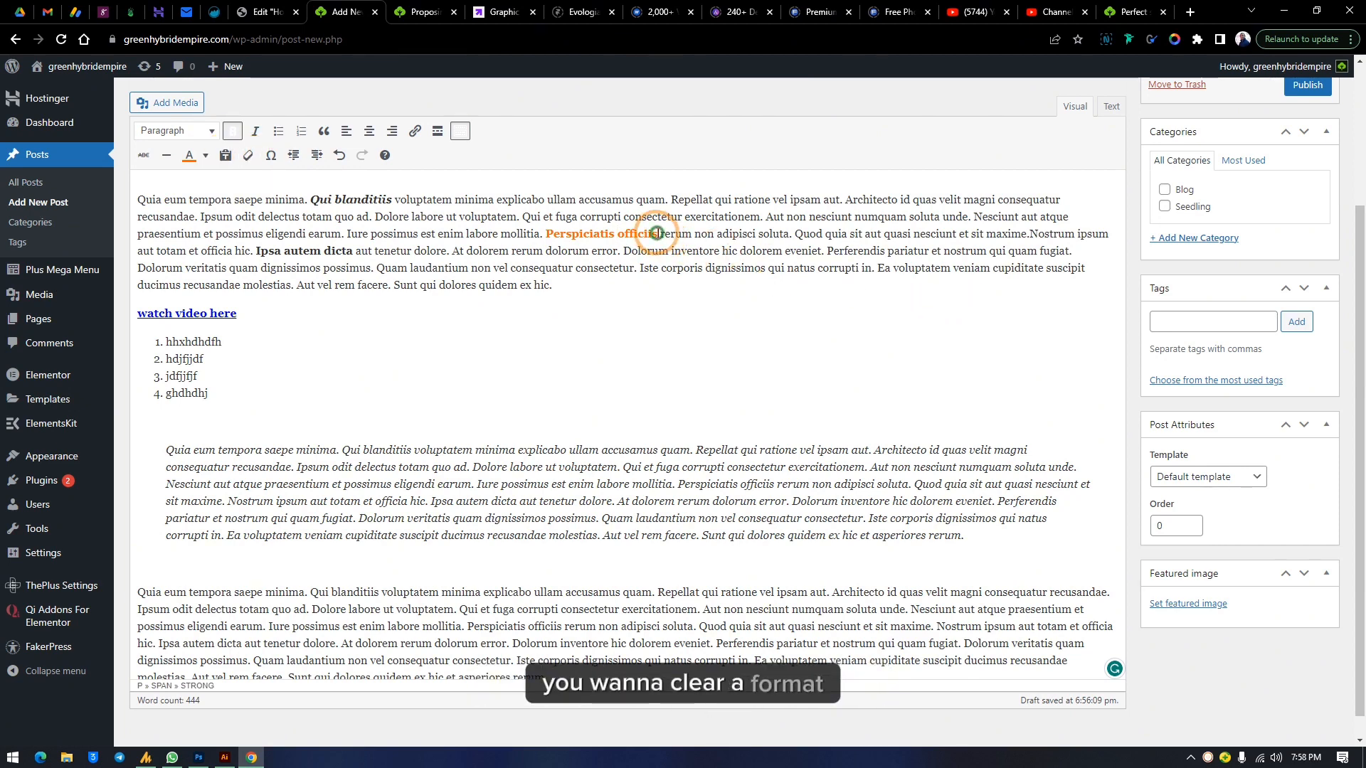
Clear all formatting from 'Perspiciatis officiis'
left_click_drag(656, 233, 545, 234)
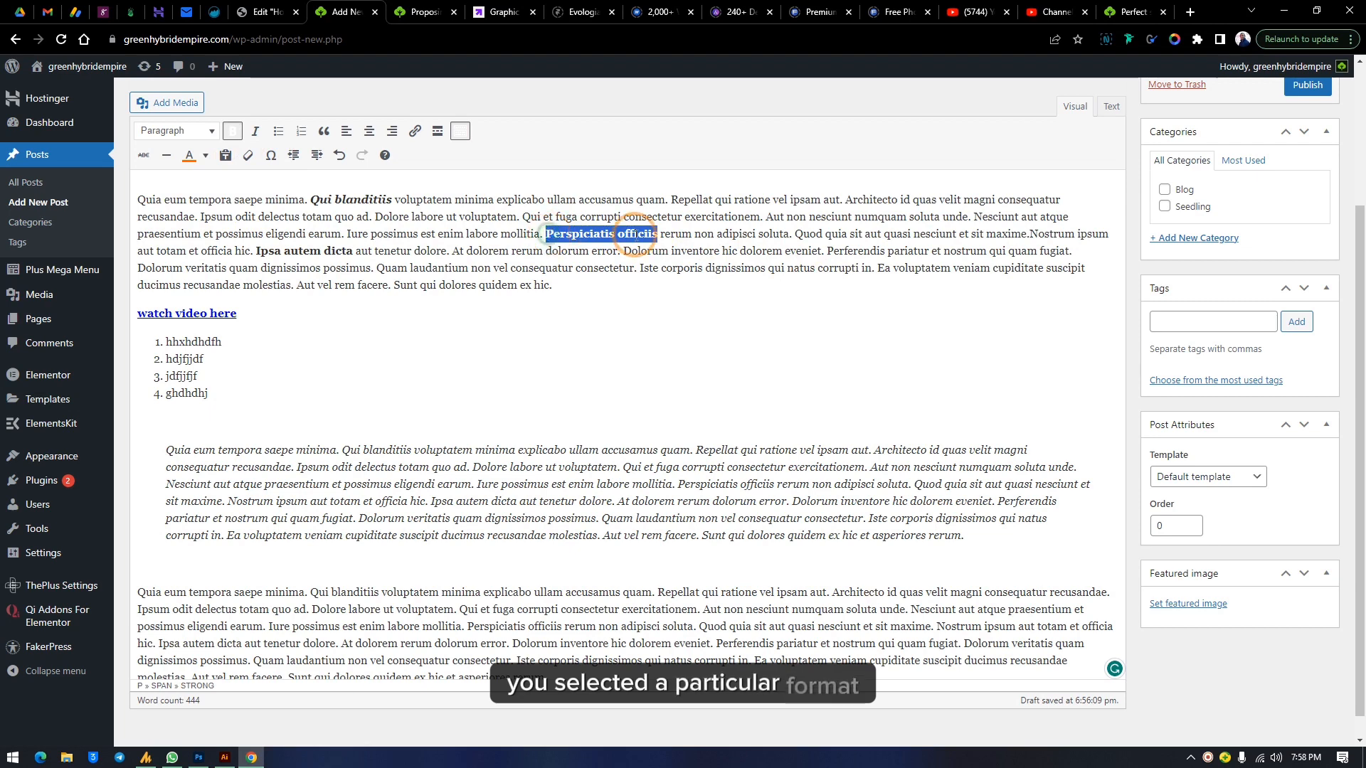
left_click(242, 158)
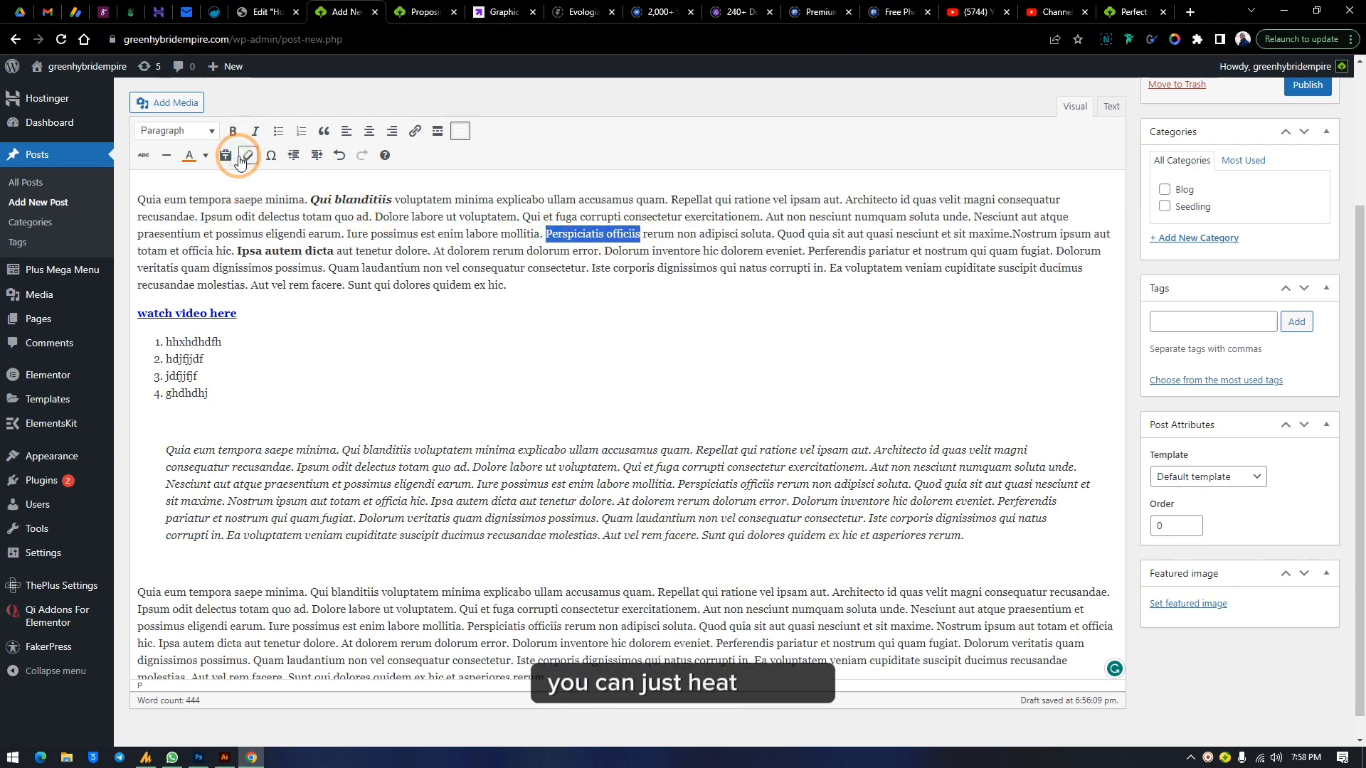
left_click(559, 218)
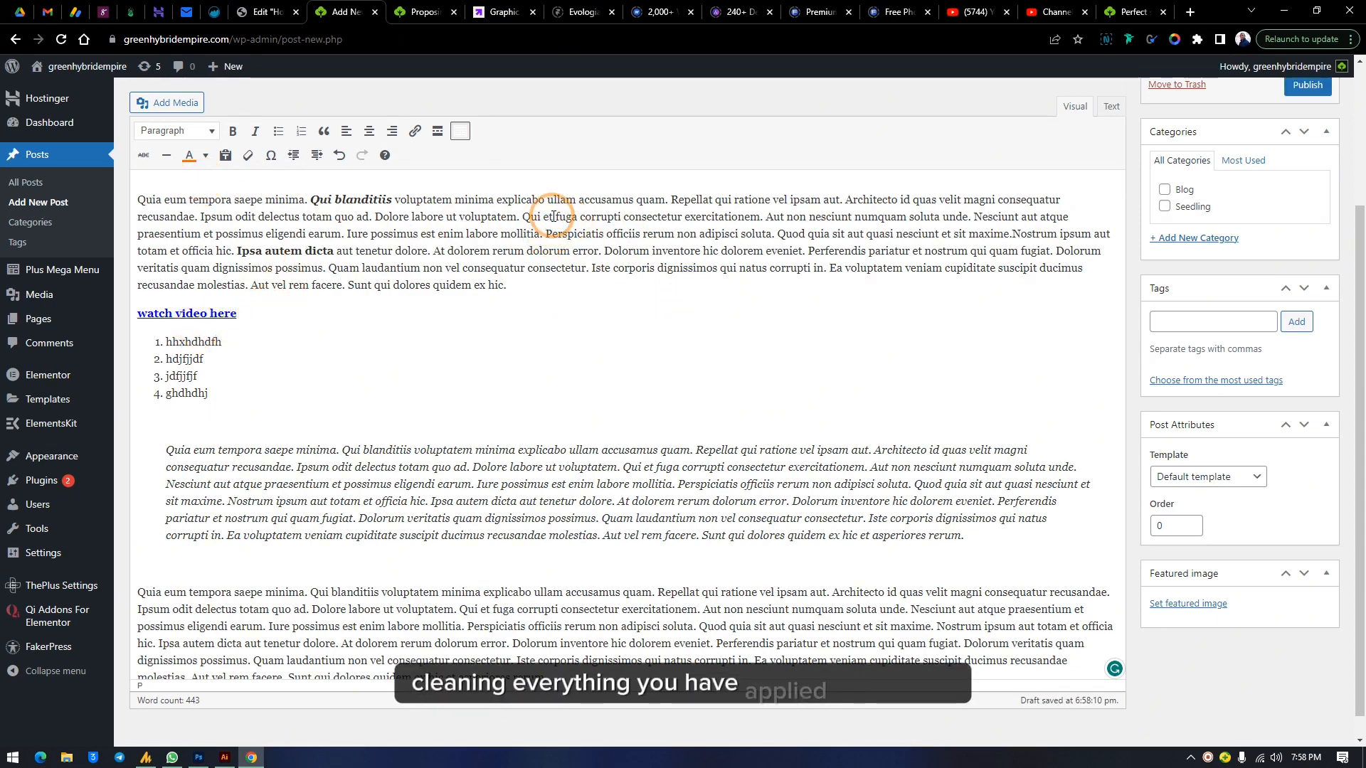
Make the text from 'Perspiciatis officiis' through 'Dolorum' dark green and bold, then hide the extended toolbar
left_click_drag(548, 234, 650, 250)
left_click(204, 155)
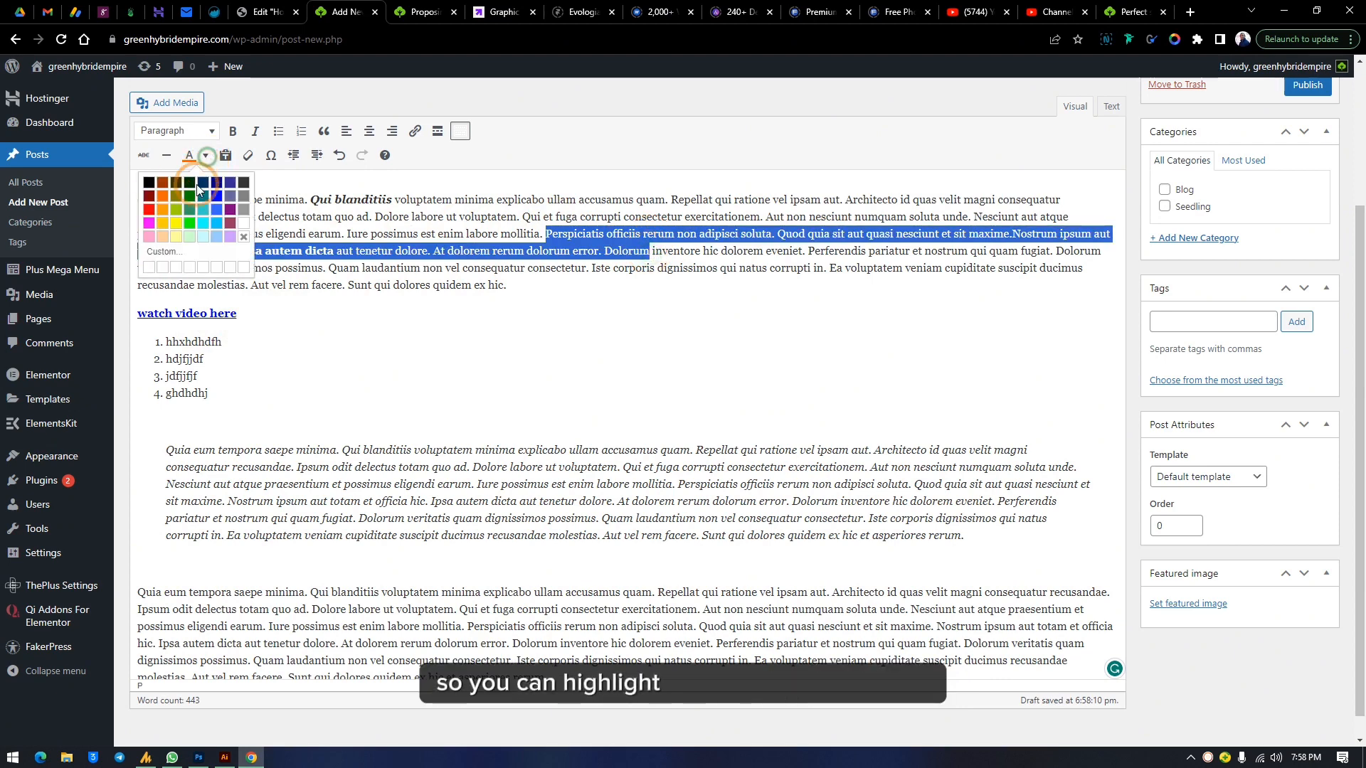
left_click(189, 206)
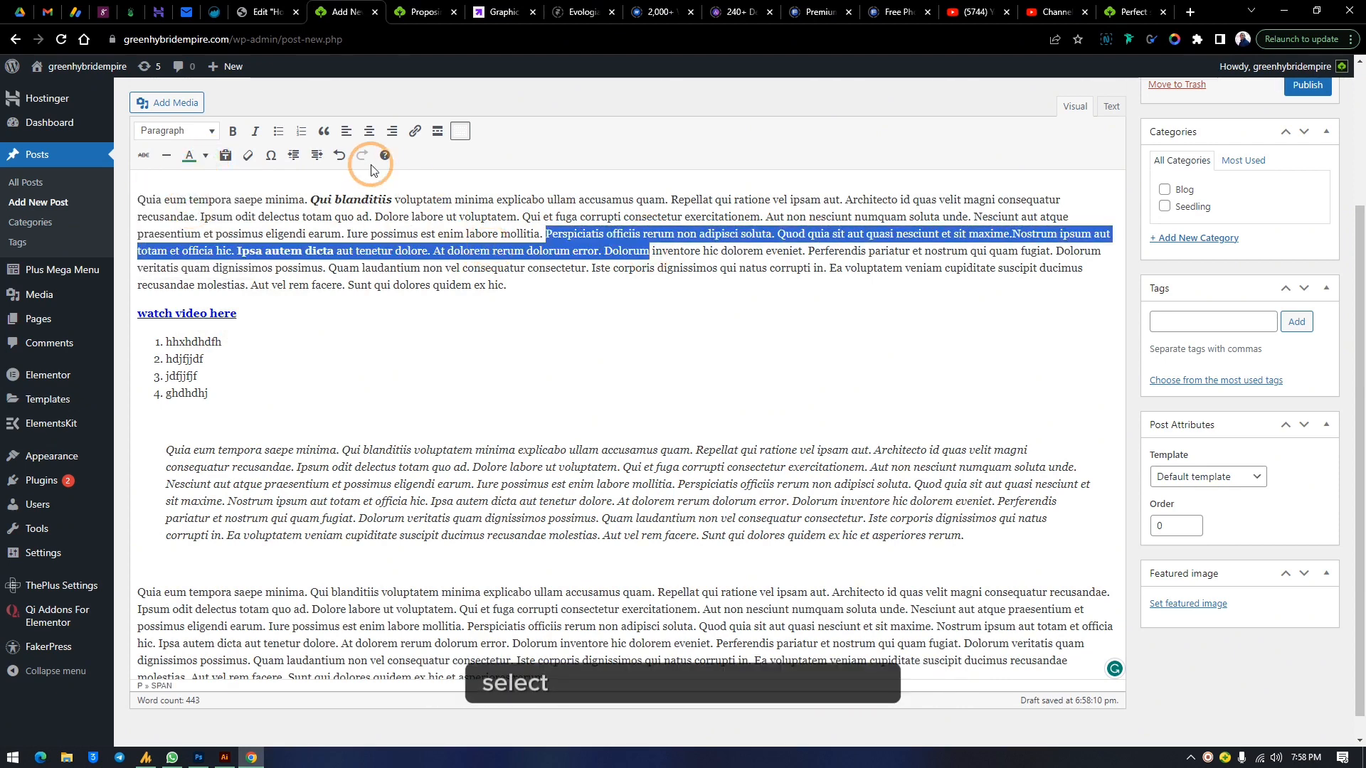
left_click(232, 132)
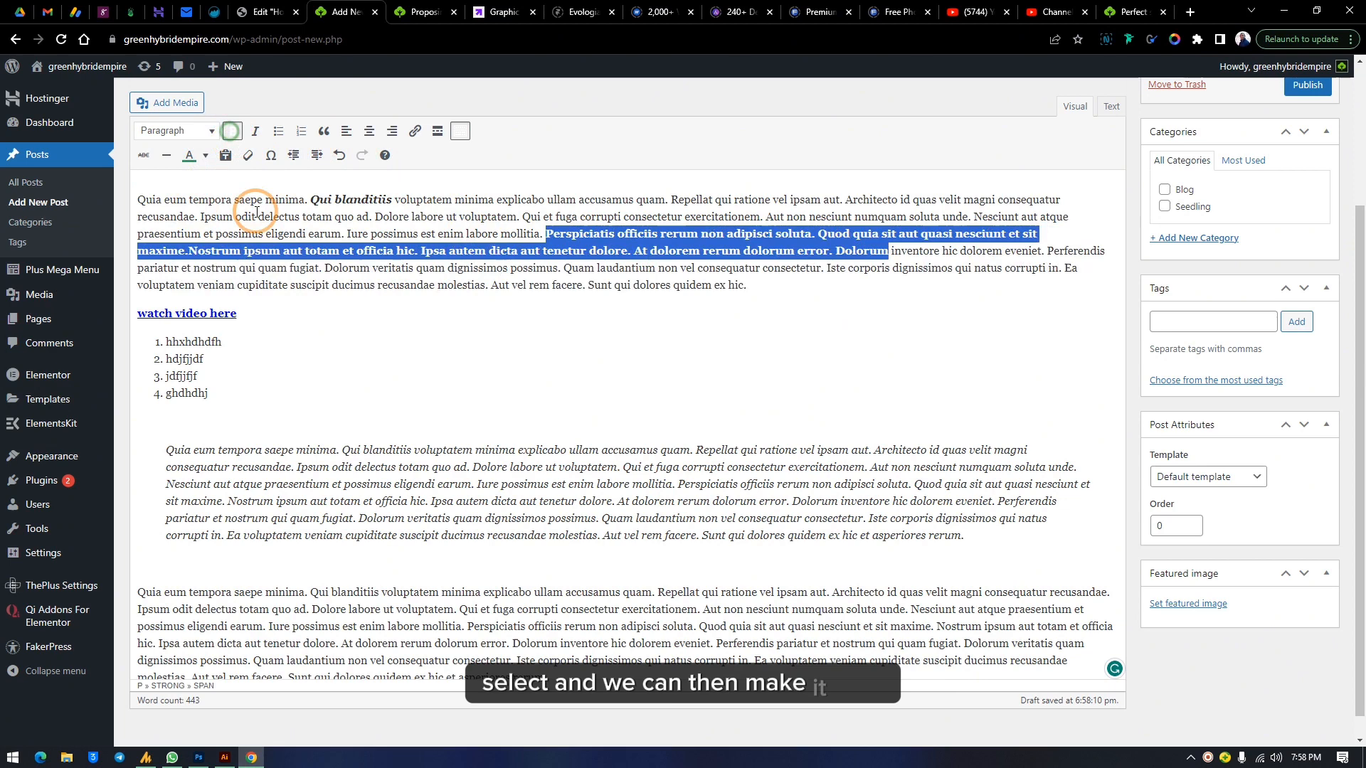
left_click(574, 250)
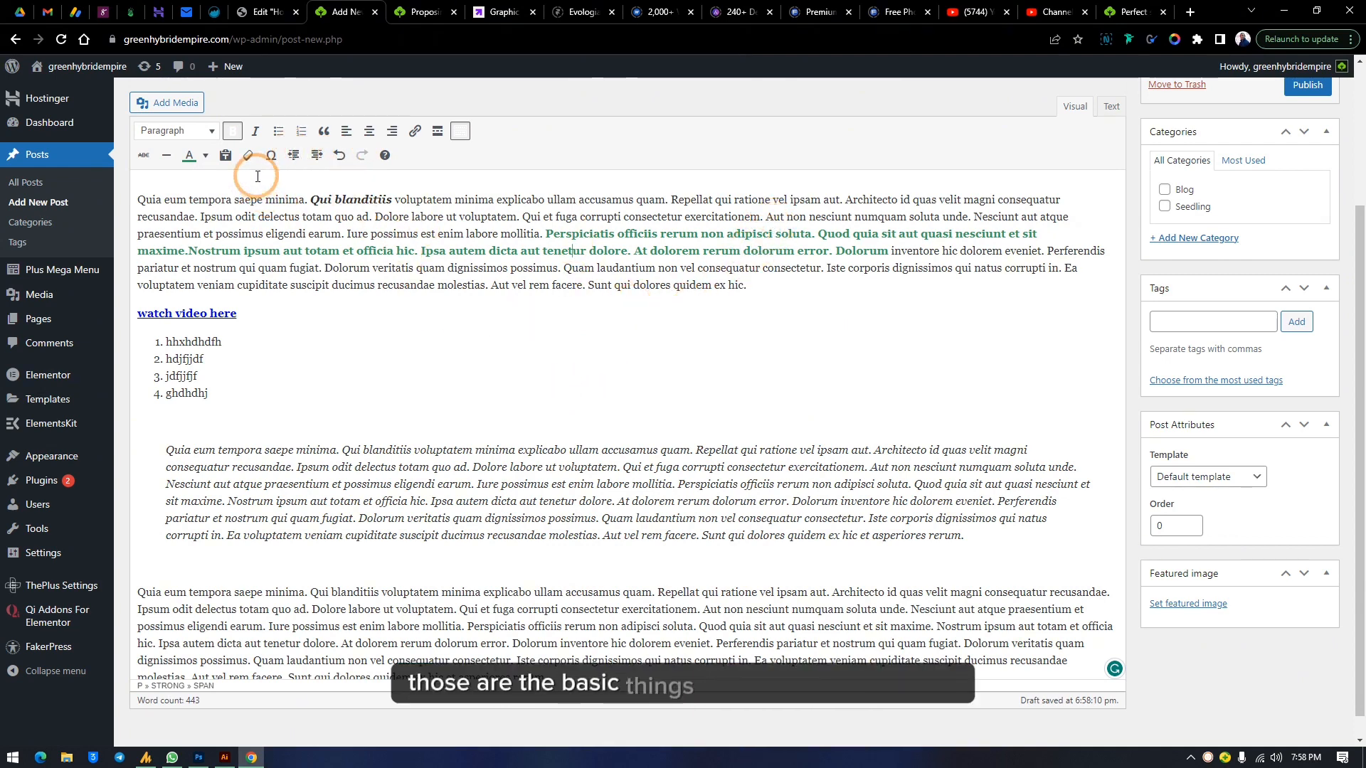
left_click(461, 131)
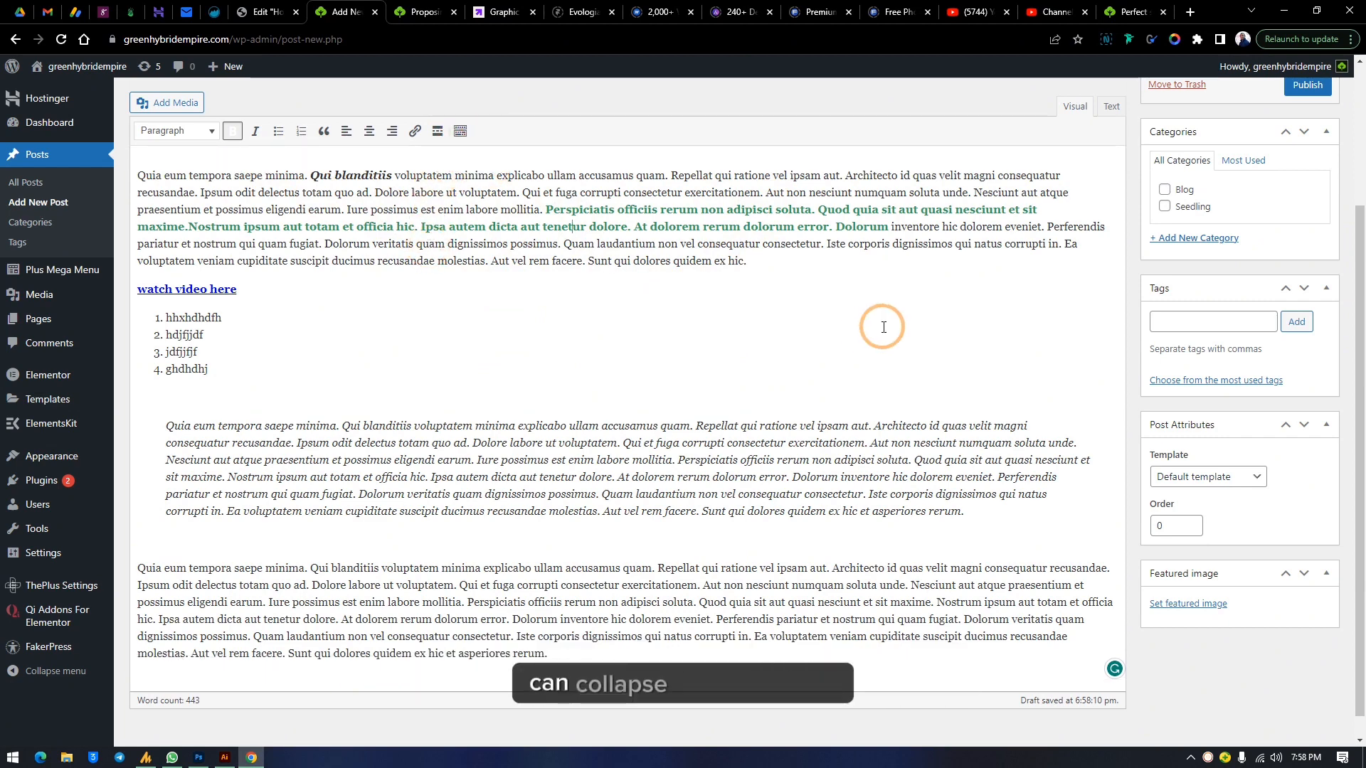
Embed the 'Getting Started' YouTube video in a new paragraph above 'watch video here' by pasting its shareable link
scroll(887, 311, "up", 3)
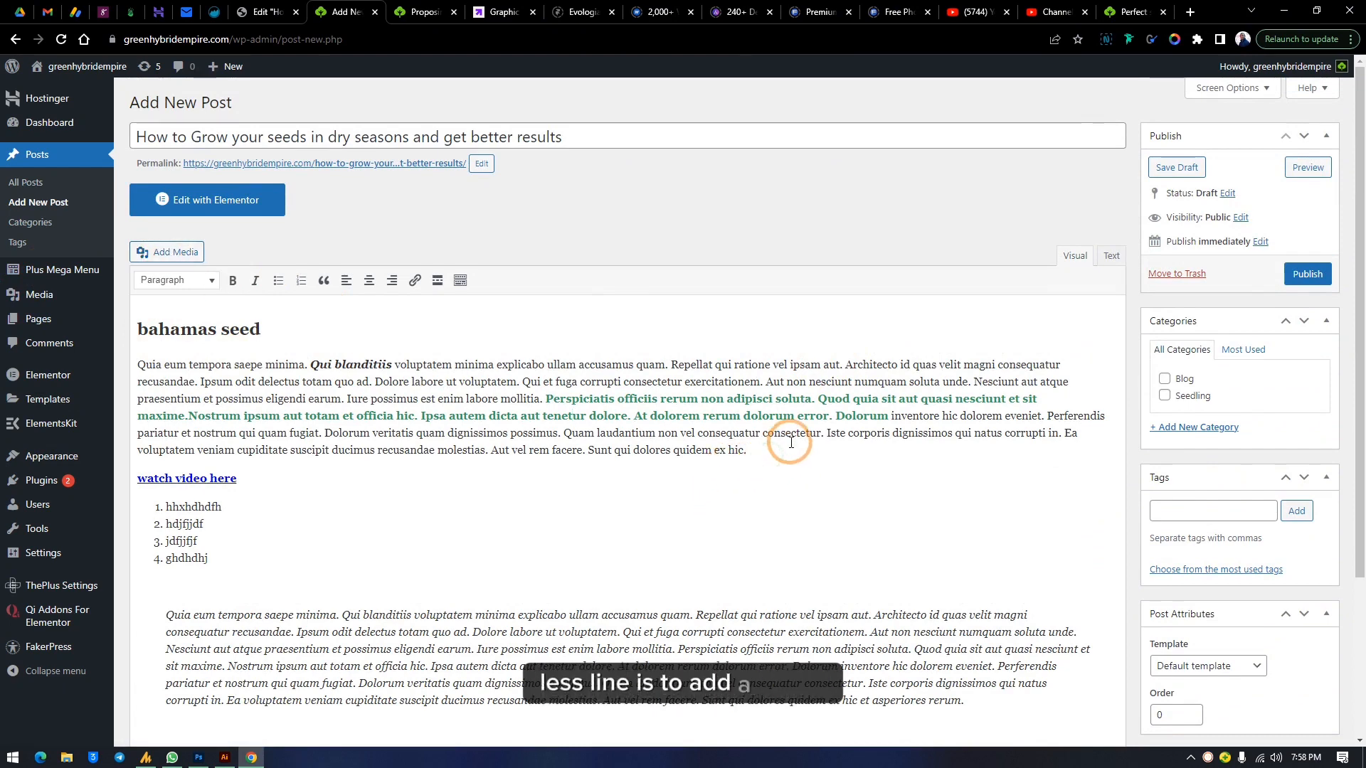
key("Return")
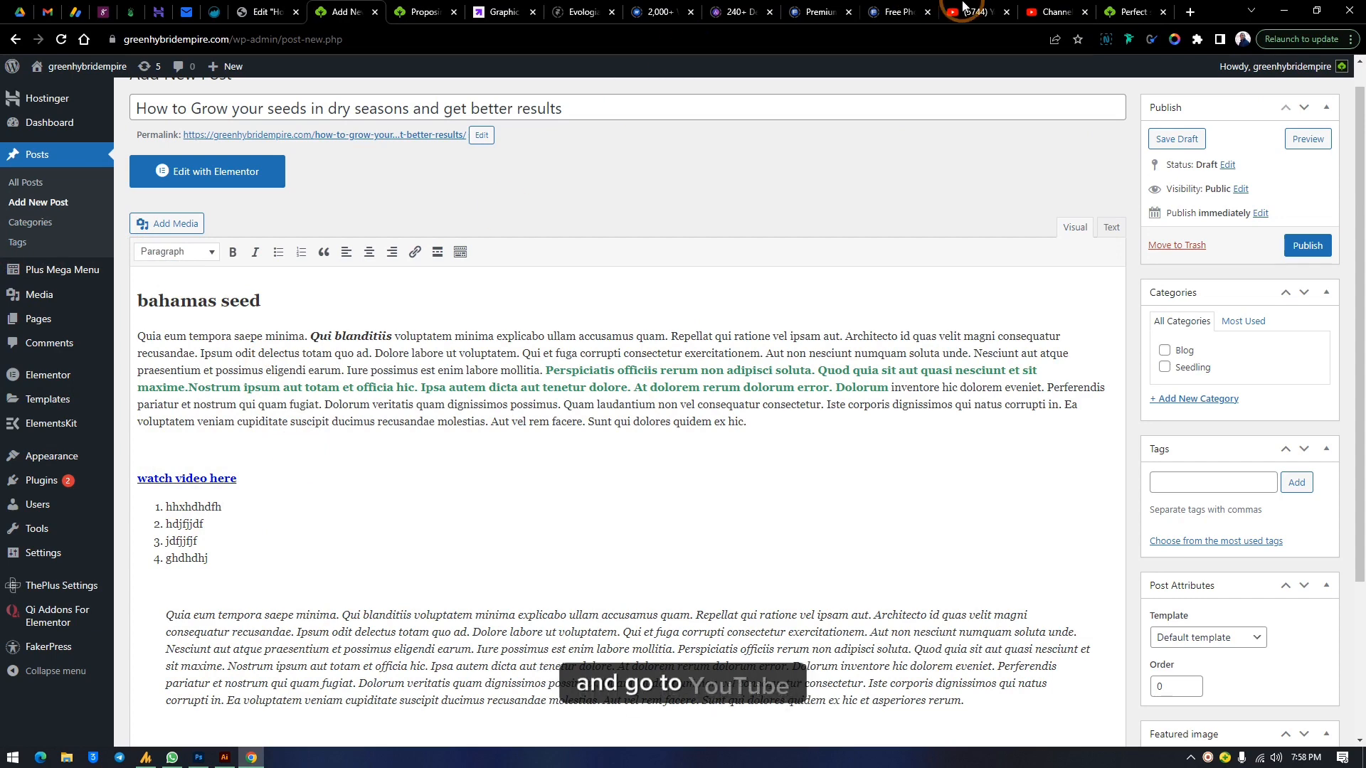
left_click(1053, 12)
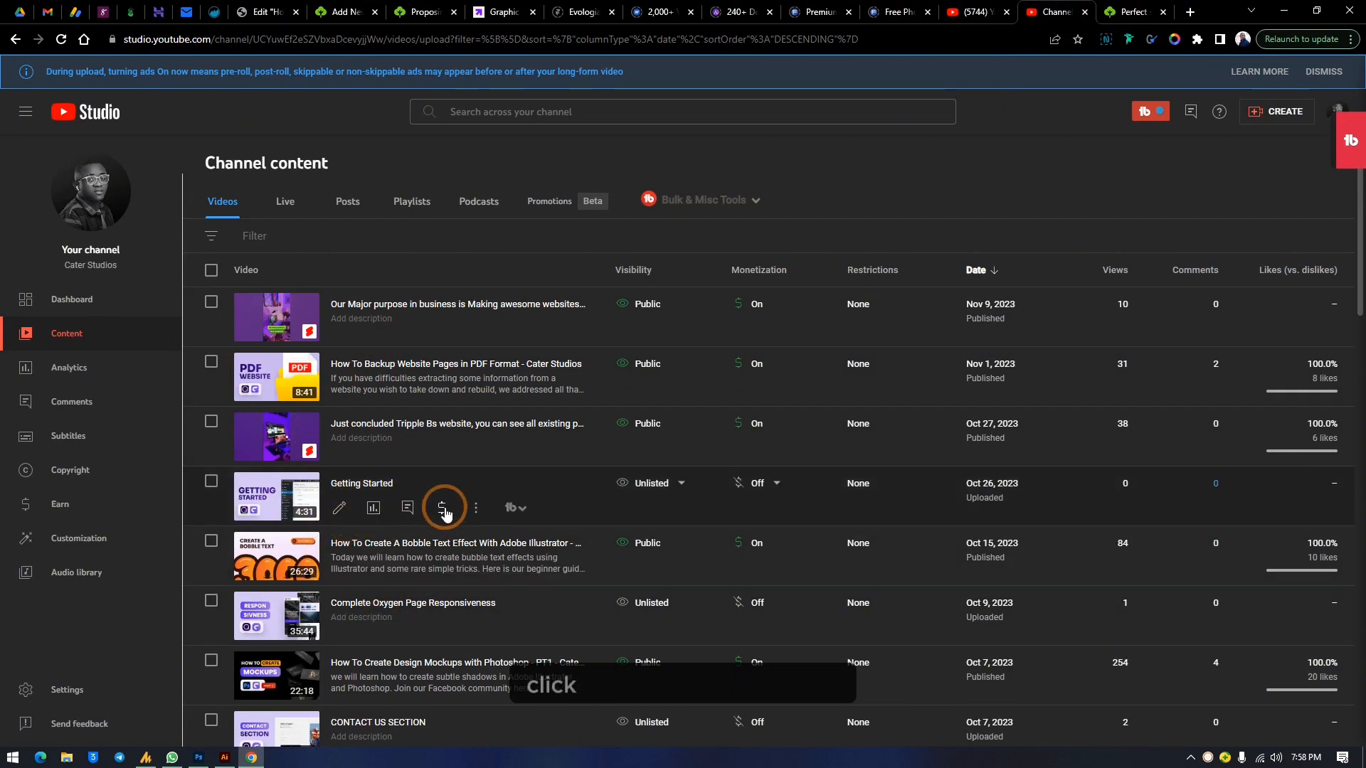
left_click(476, 508)
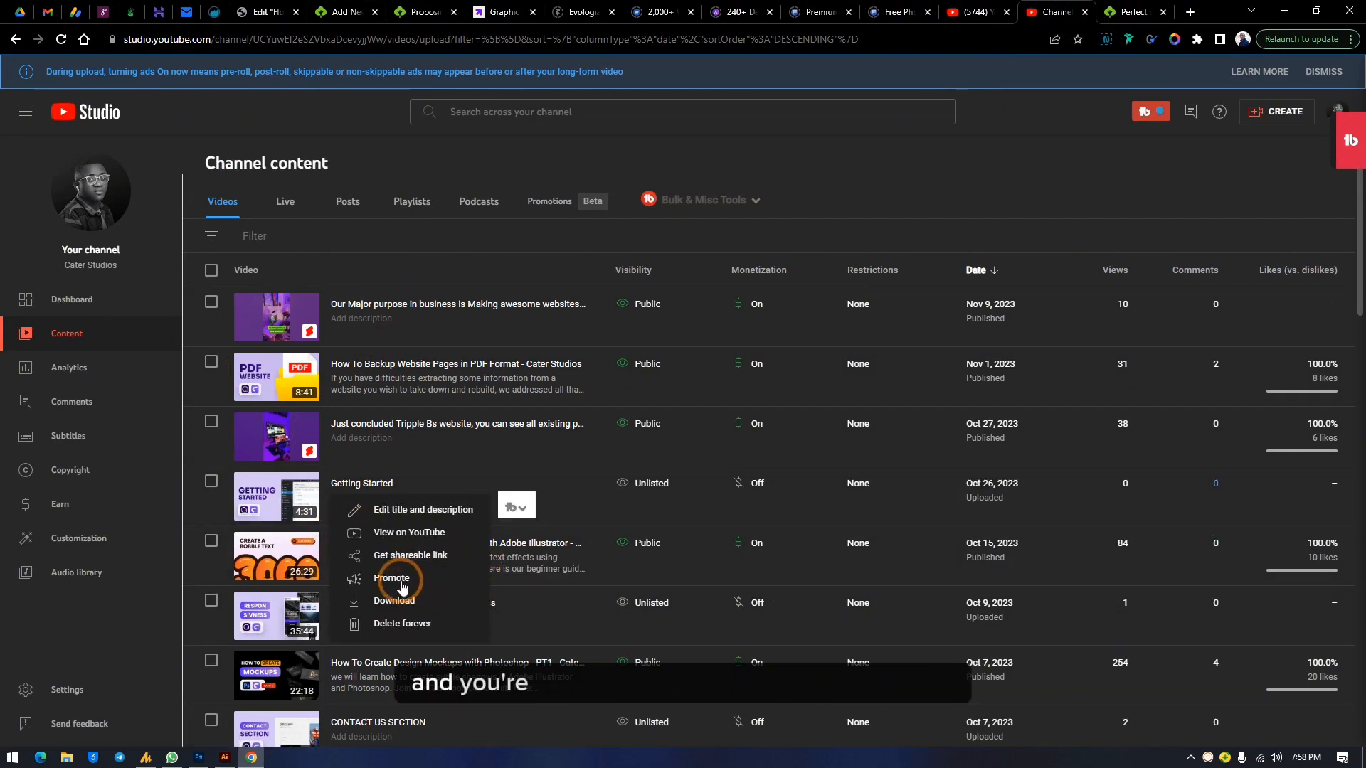
left_click(409, 558)
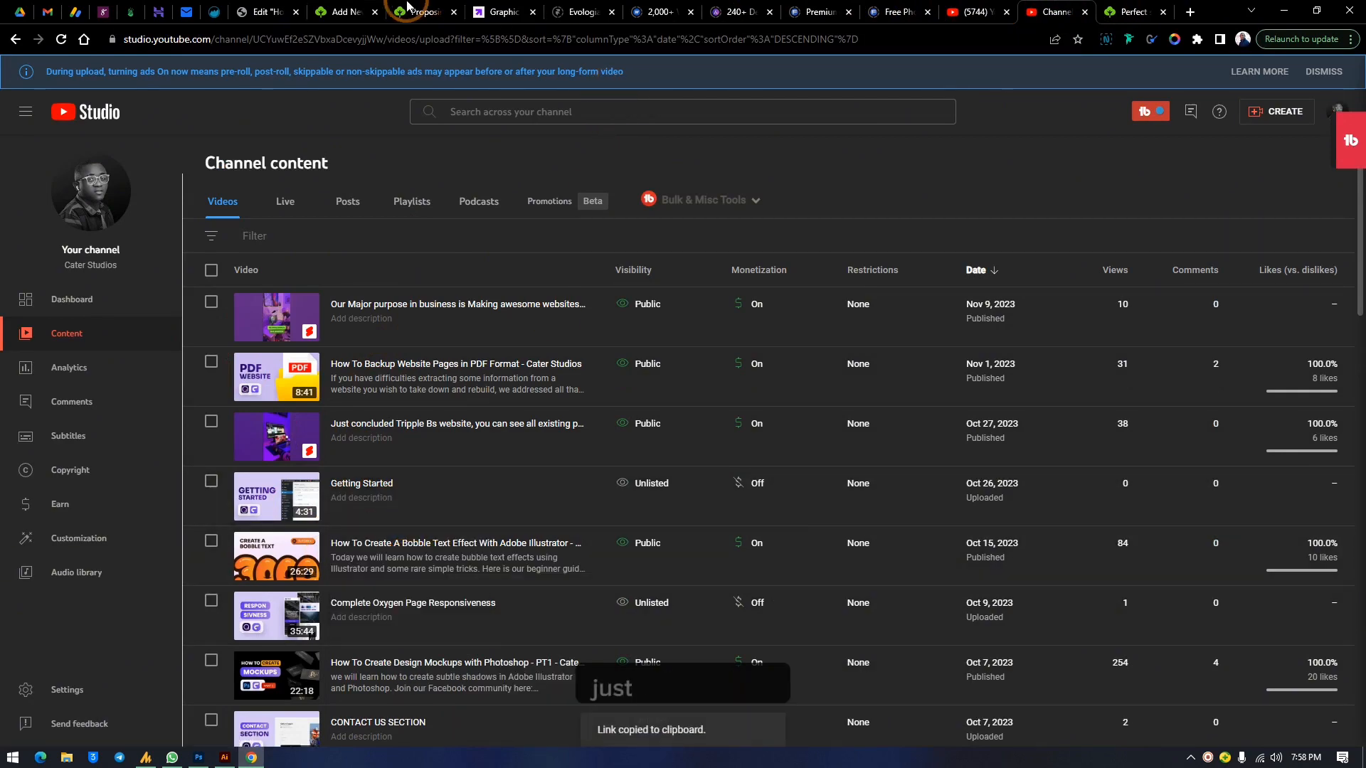
left_click(346, 11)
left_click(239, 461)
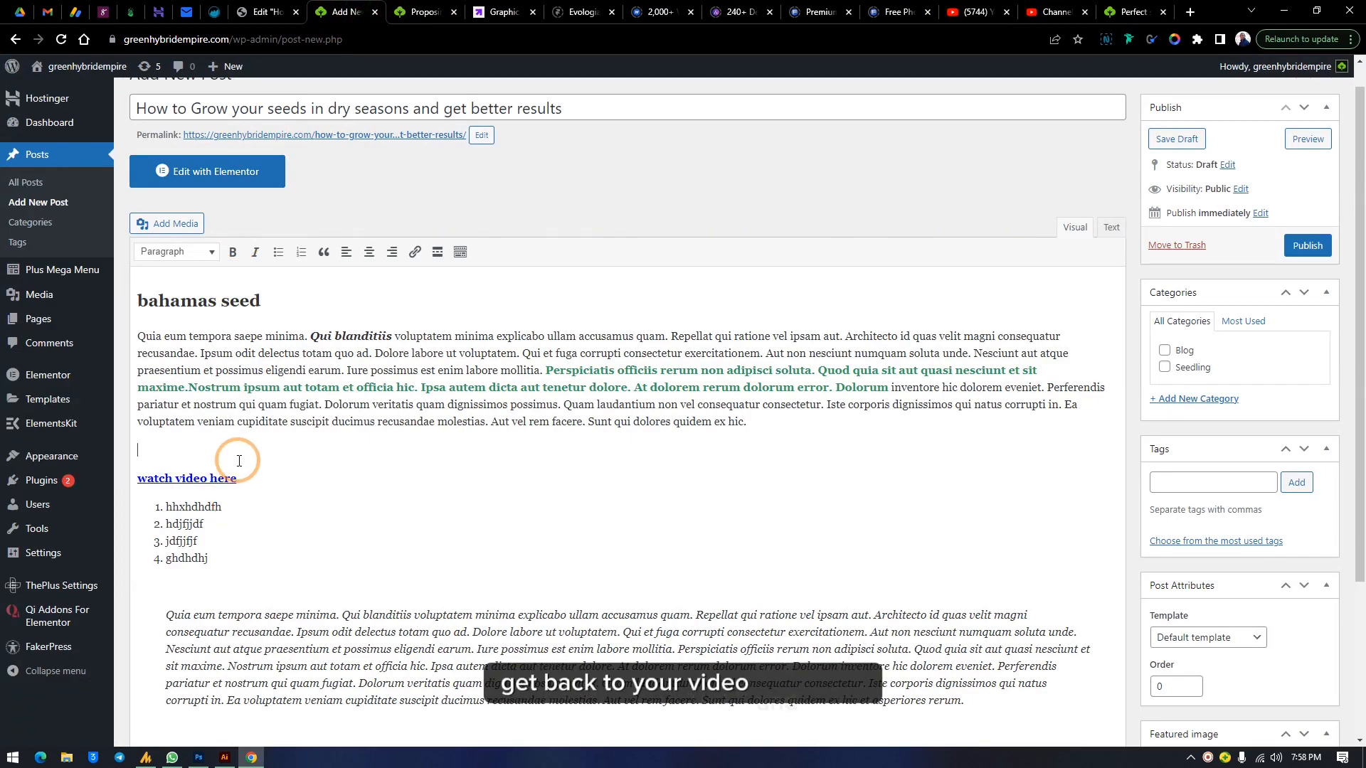
key("ctrl+v")
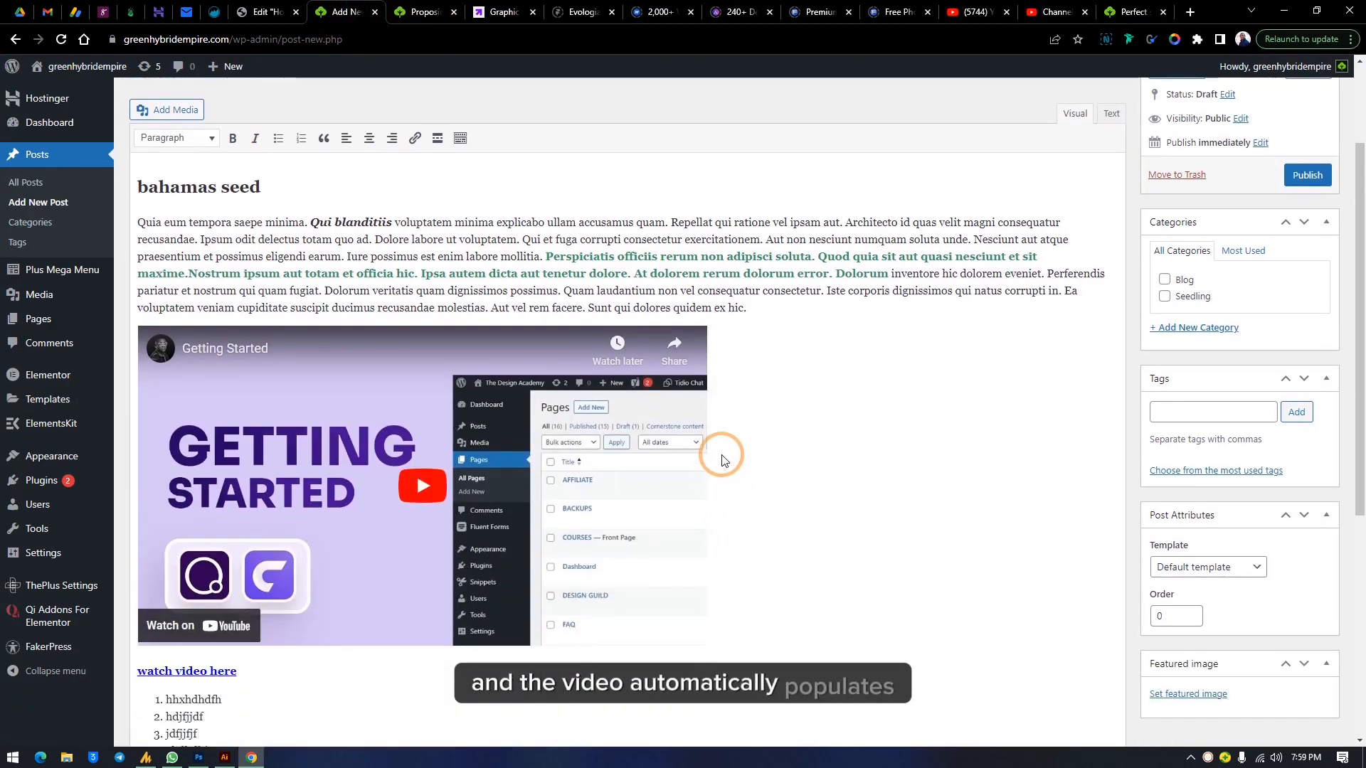
Open the embedded video's URL editor, then close it without changes
left_click(721, 460)
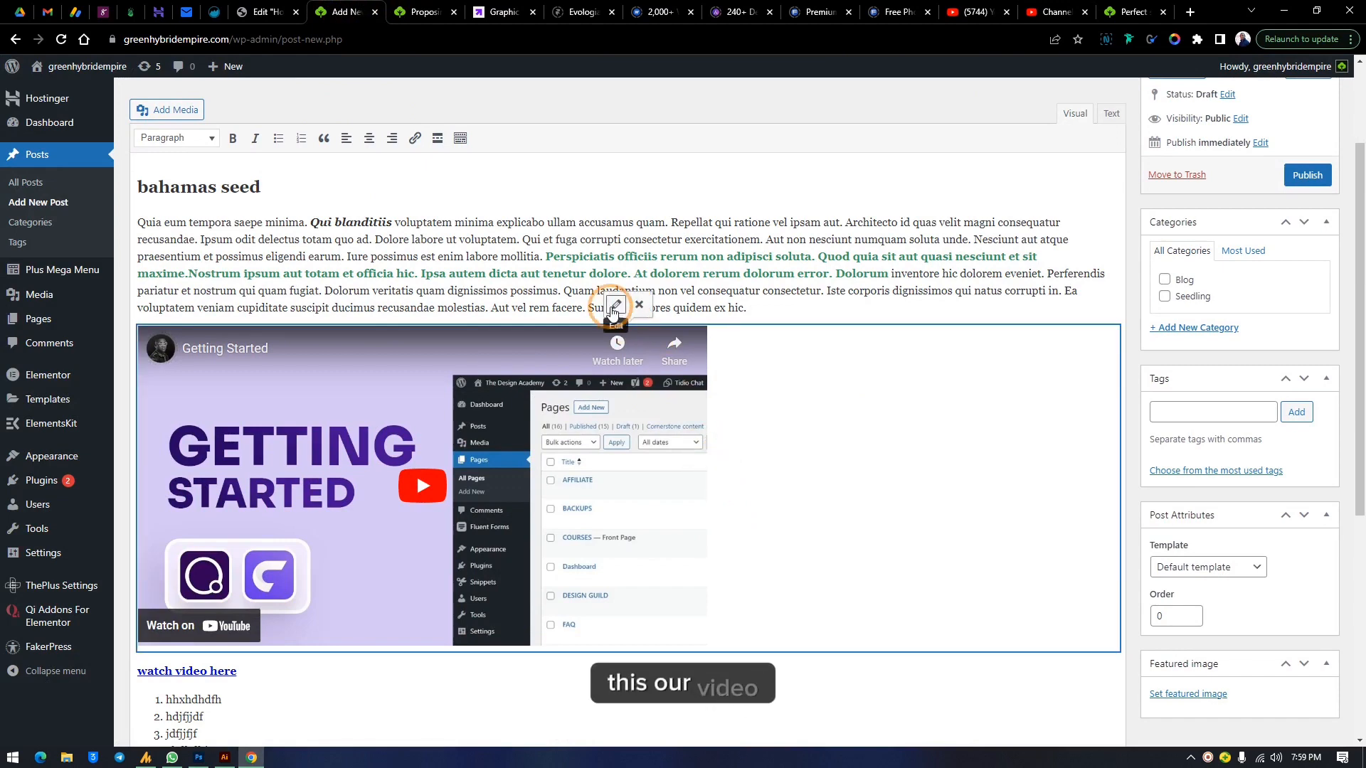
left_click(613, 310)
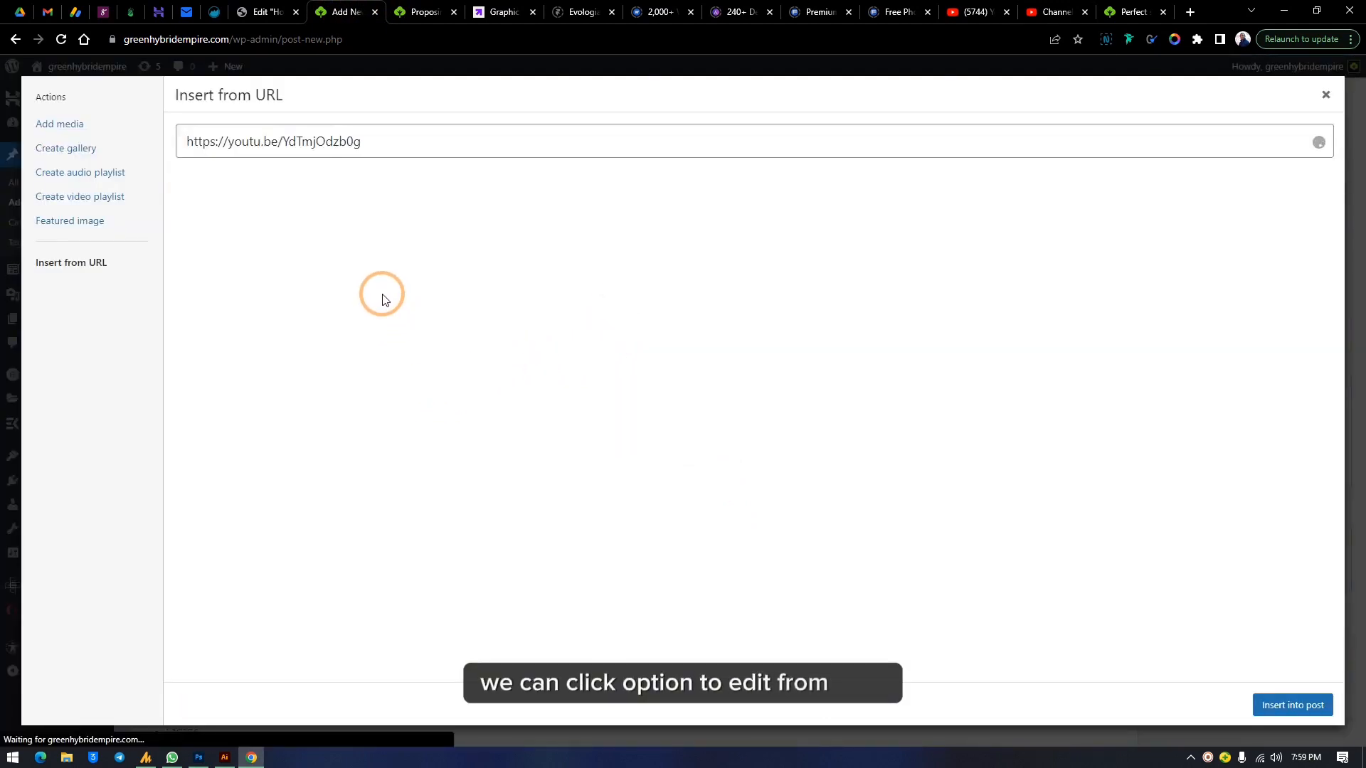
key("Escape")
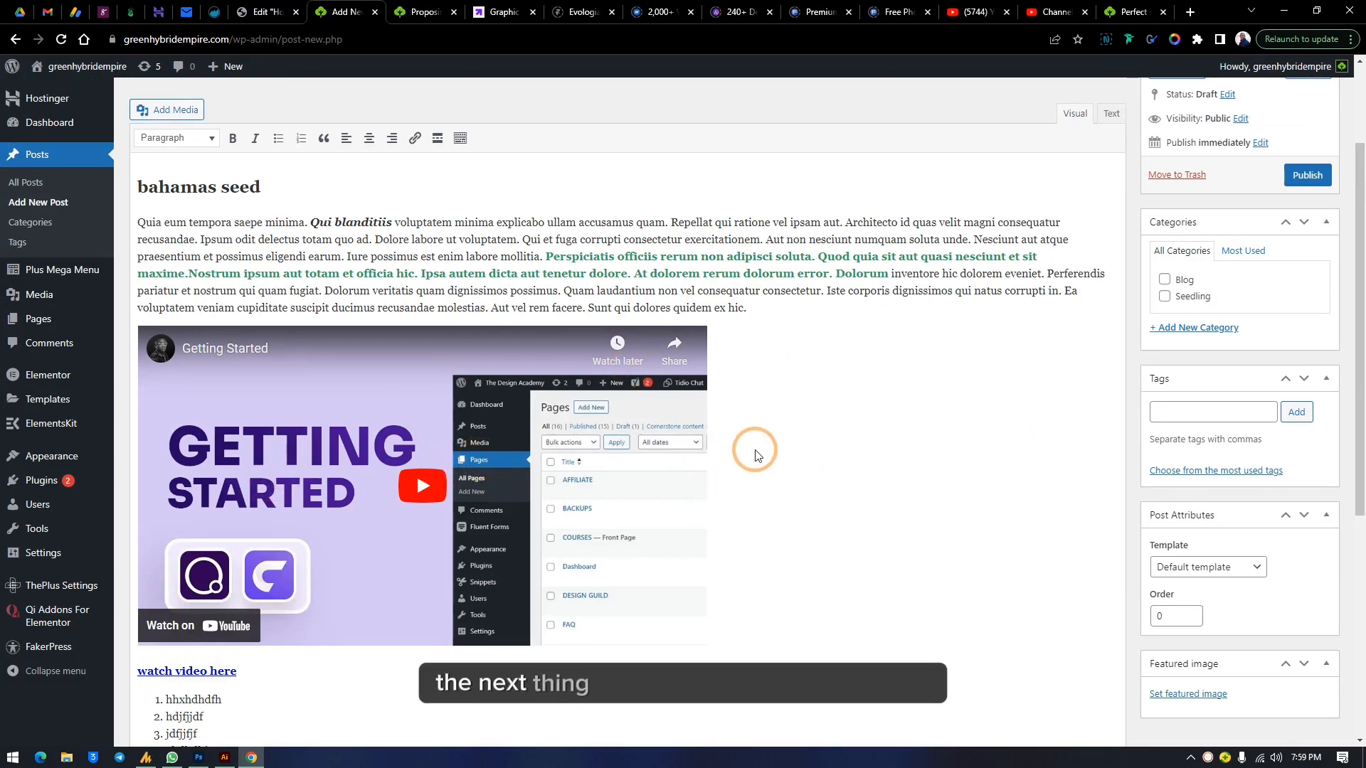
Insert the 'gedg' palm fruit image from the Media Library below the blockquote
scroll(756, 455, "down", 5)
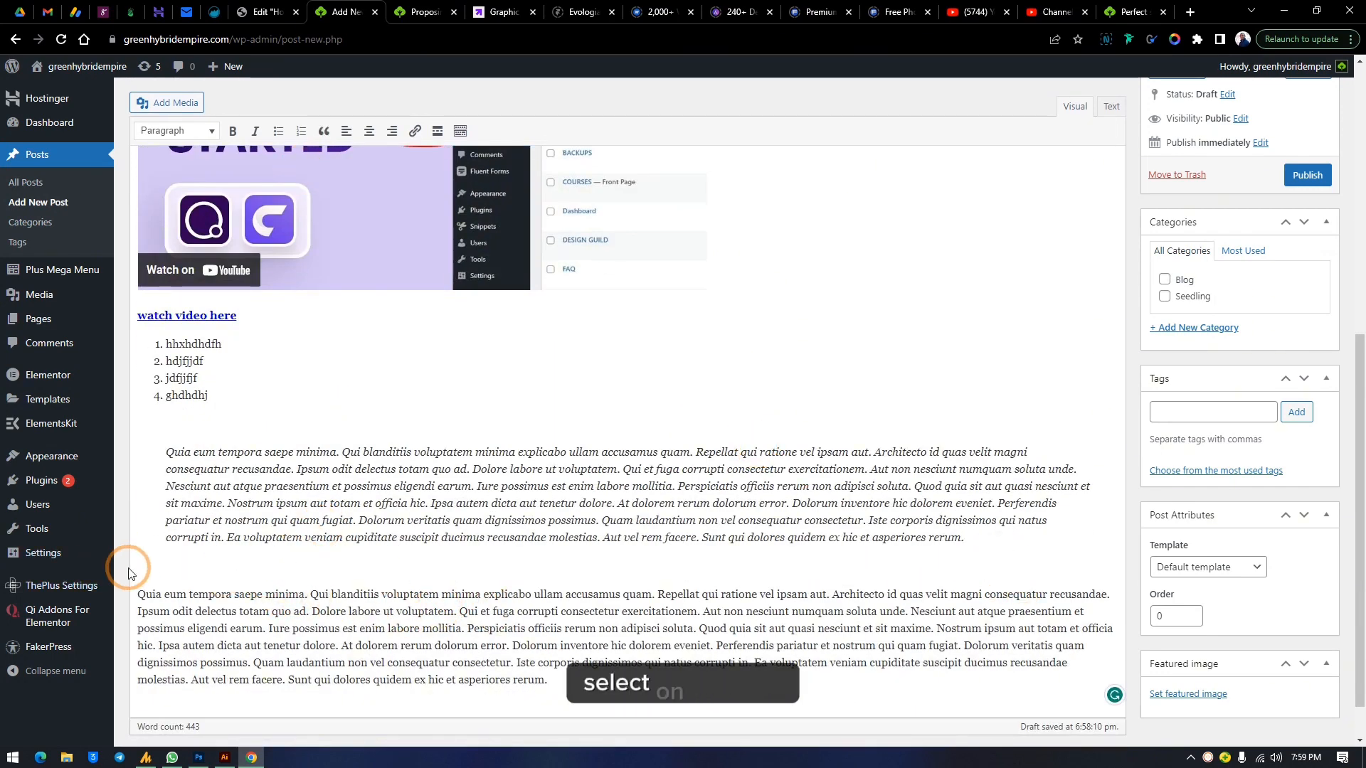
left_click(171, 103)
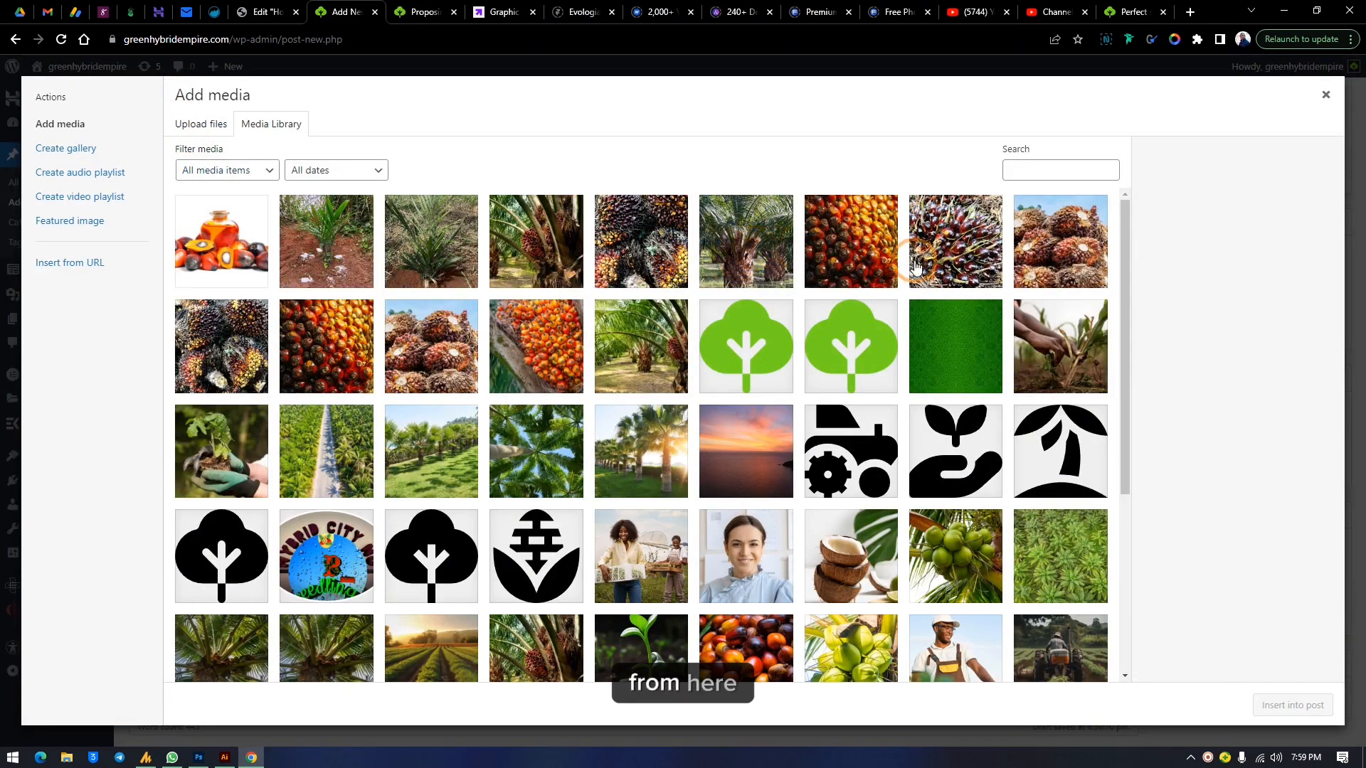
left_click(916, 266)
left_click(1034, 270)
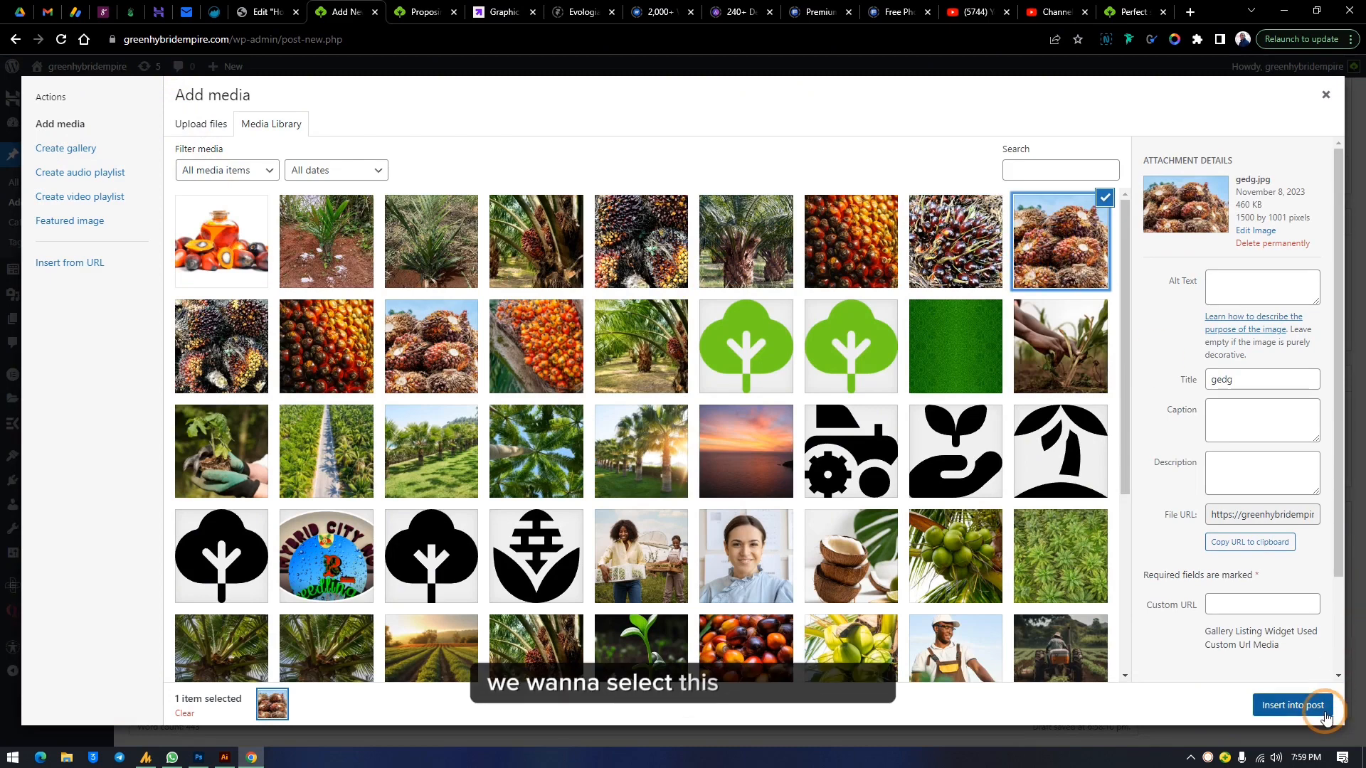
left_click(1292, 705)
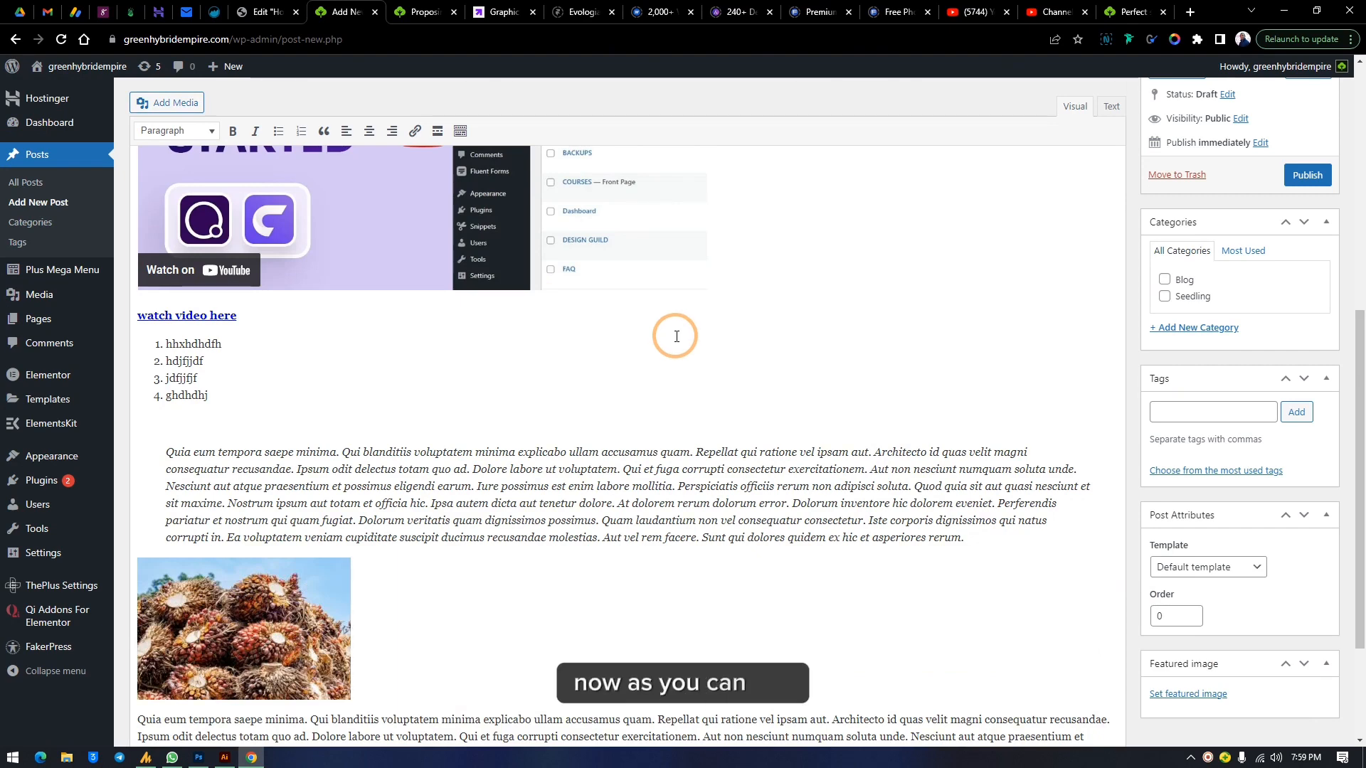
Set the inserted image's size to Full Size – 1500 × 1001 in its image details
scroll(676, 336, "up", 2)
scroll(632, 440, "down", 3)
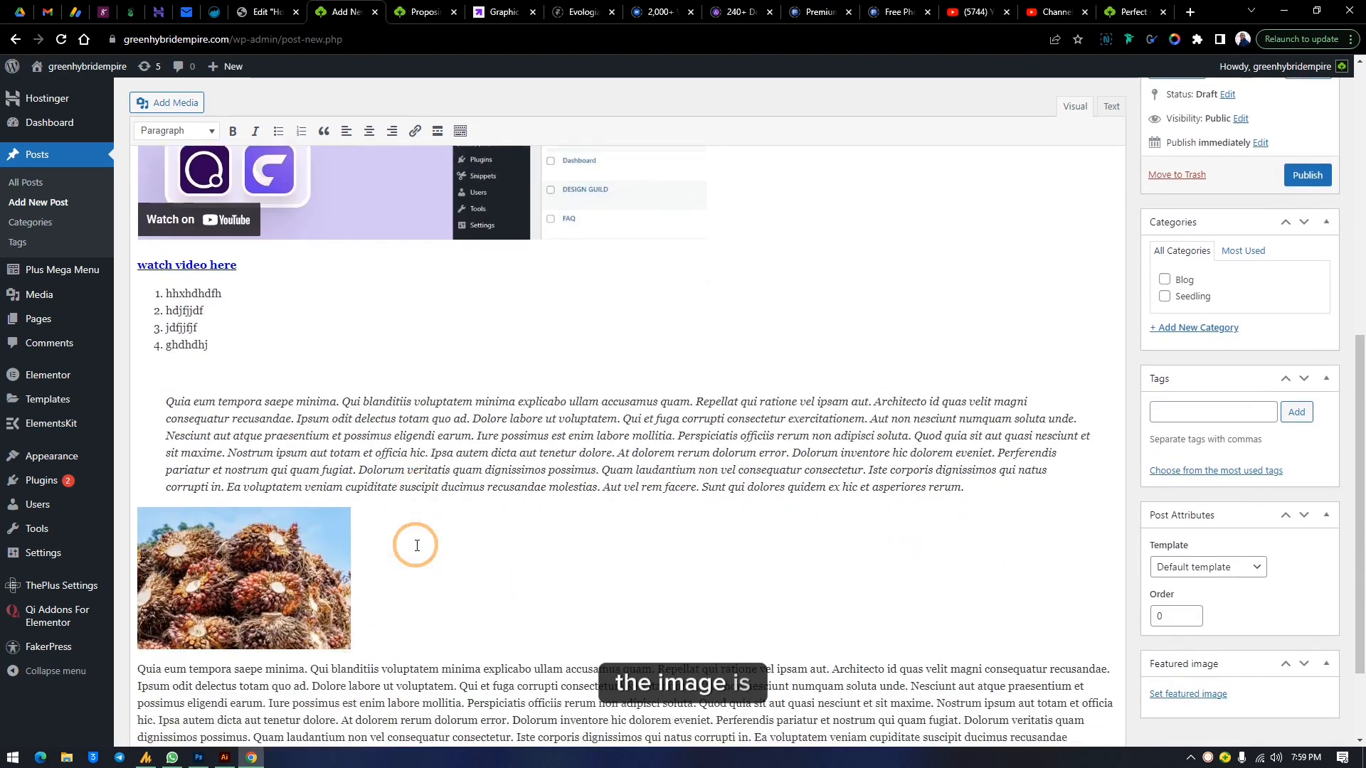
scroll(417, 546, "down", 2)
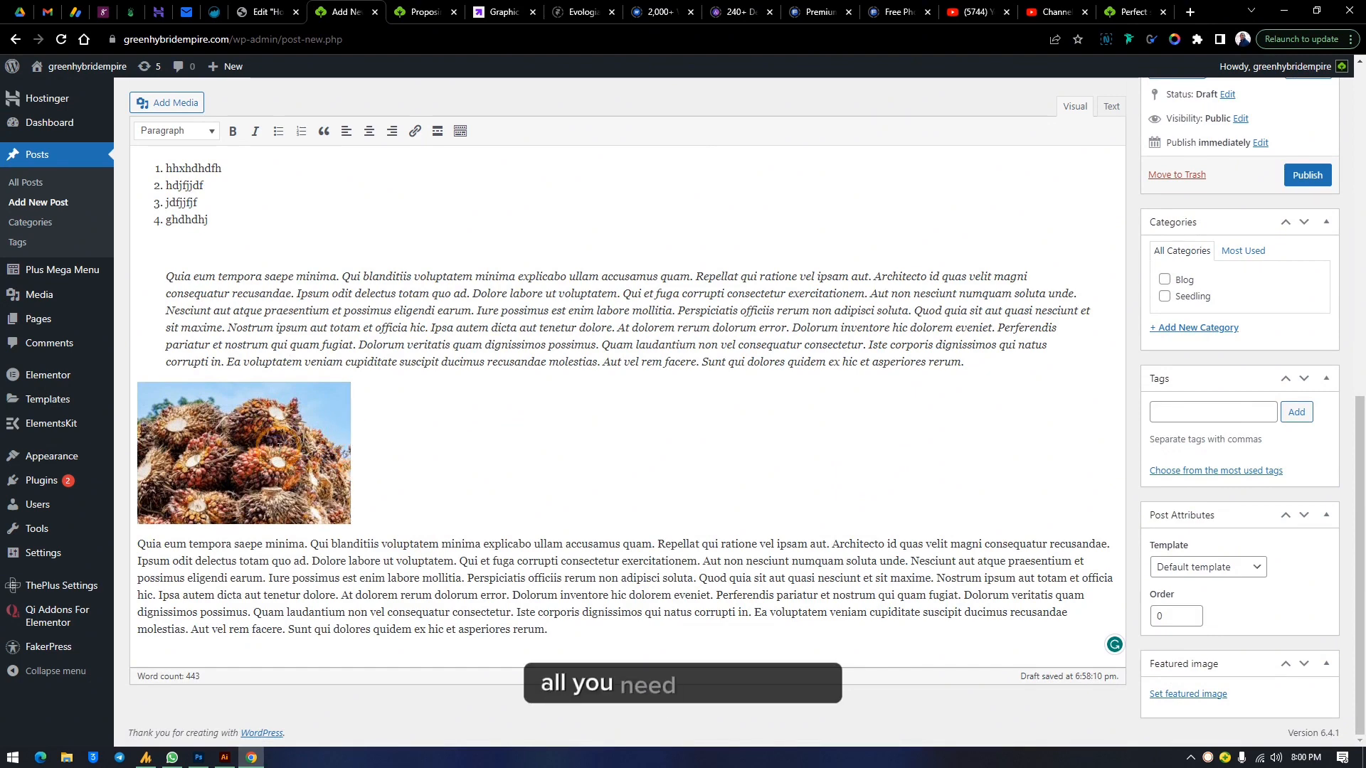
left_click(267, 426)
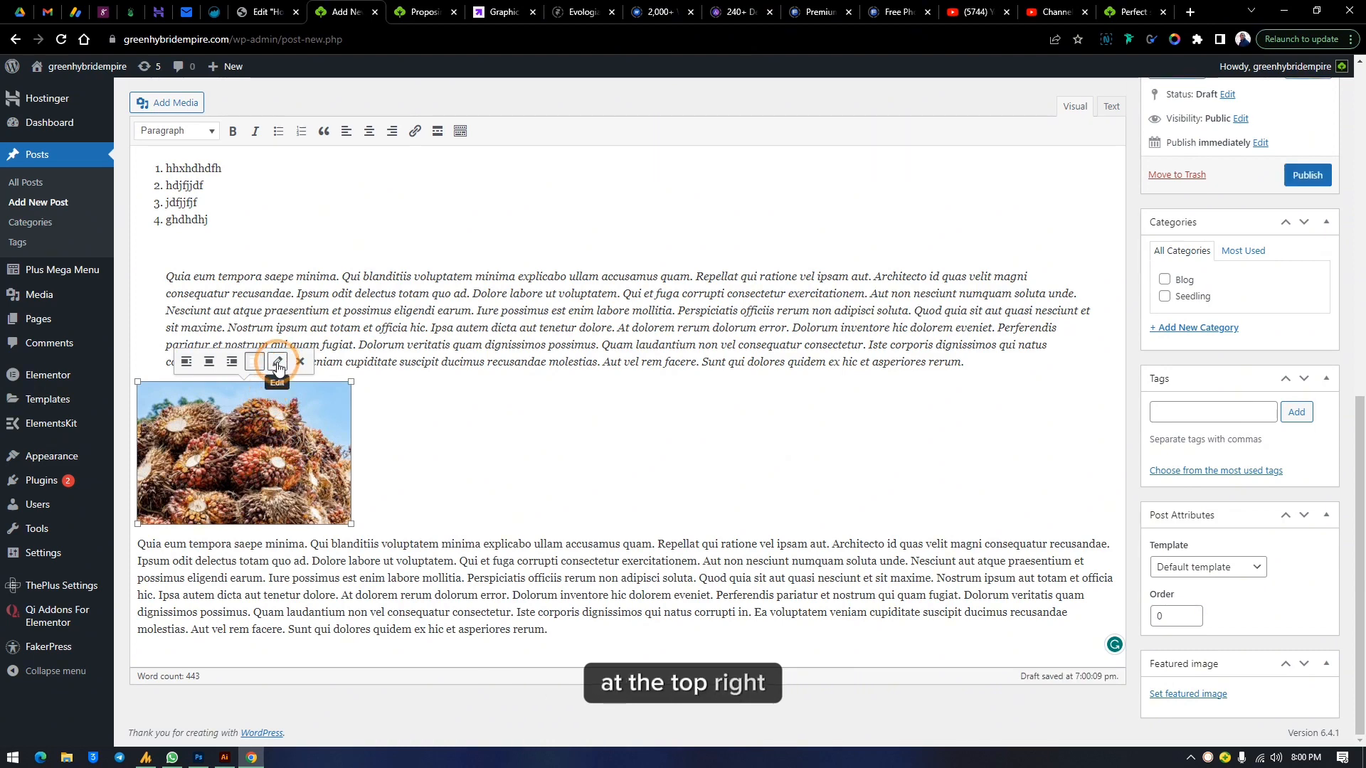
left_click(277, 363)
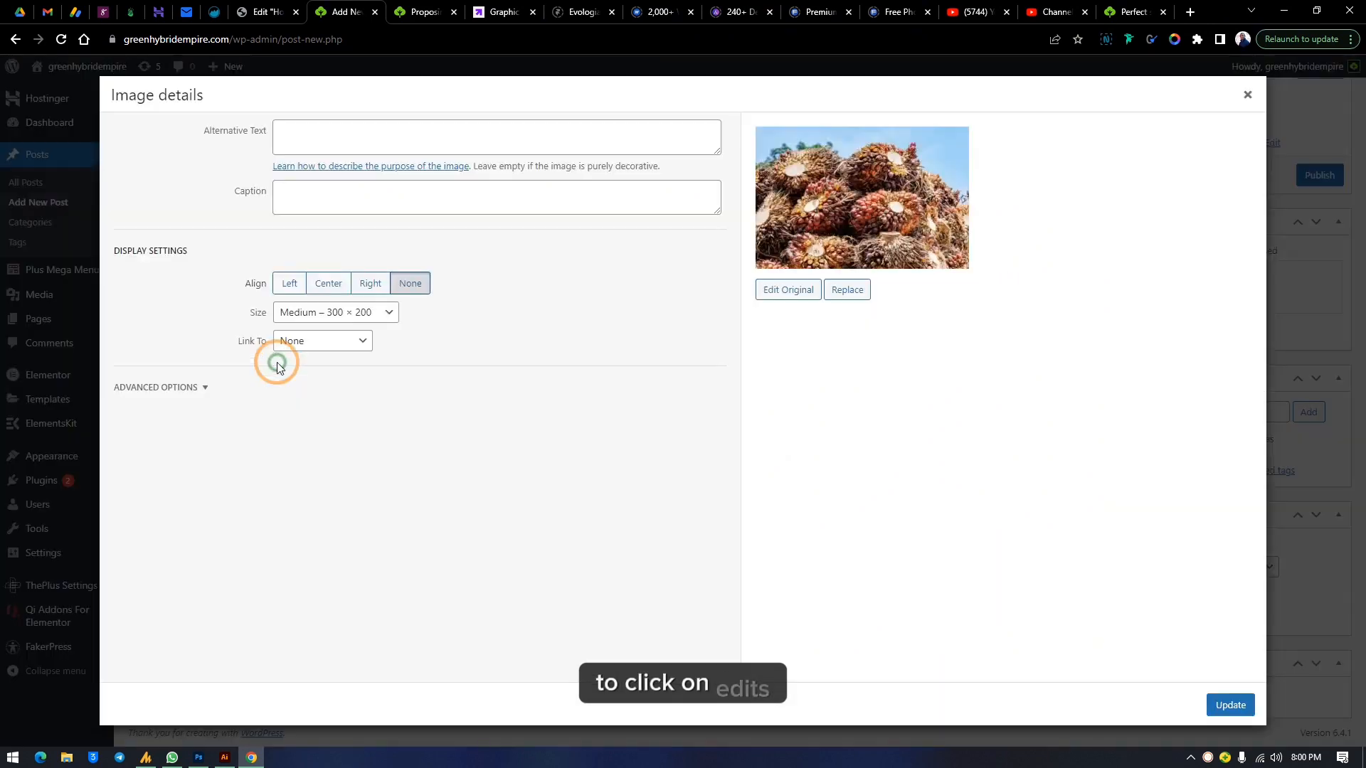
left_click(355, 317)
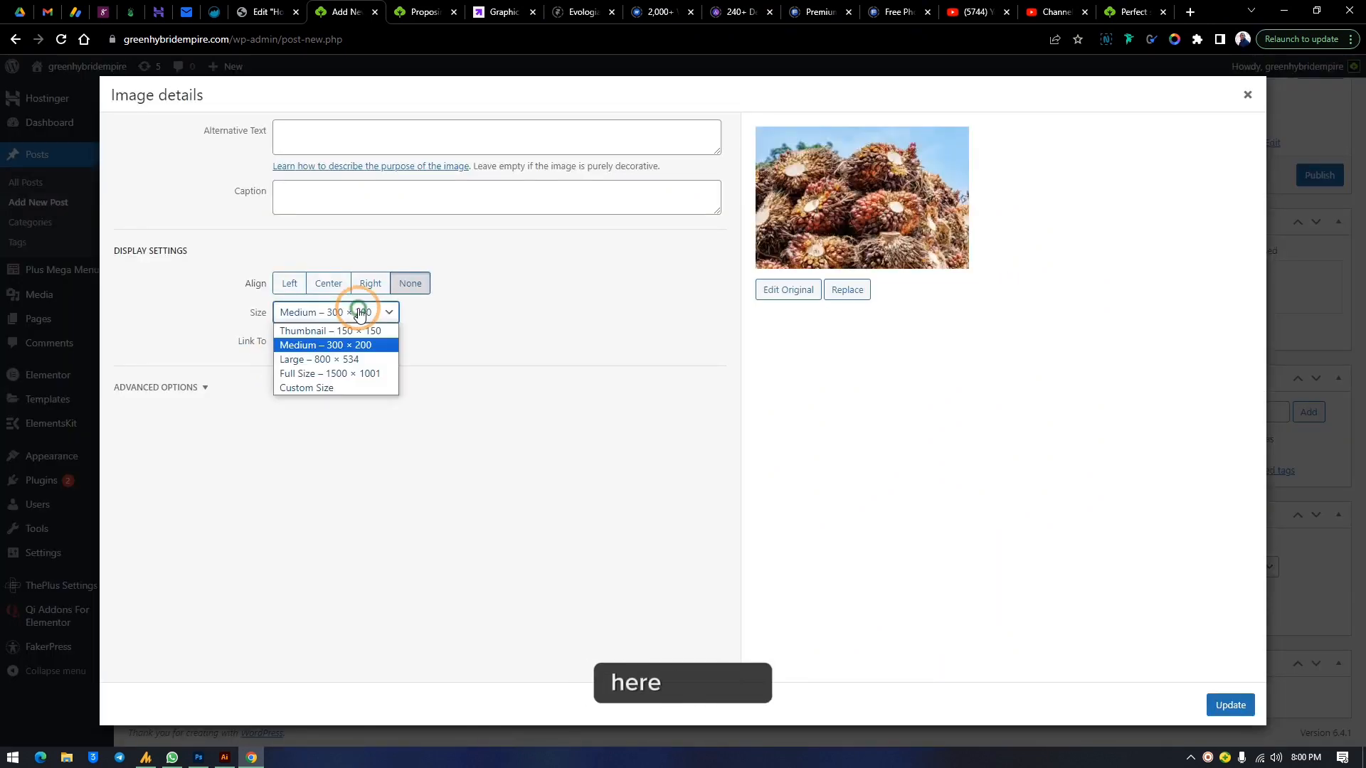
left_click(358, 361)
left_click(345, 312)
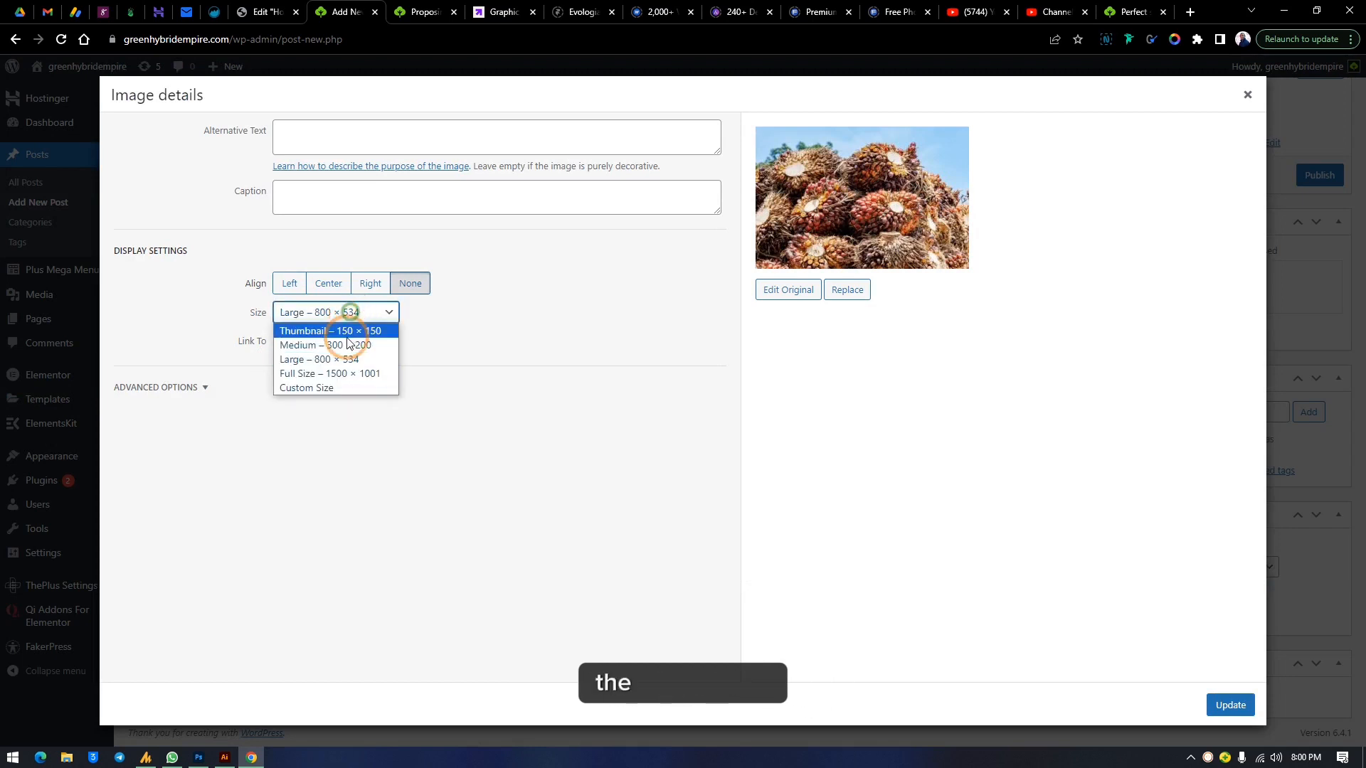
left_click(339, 379)
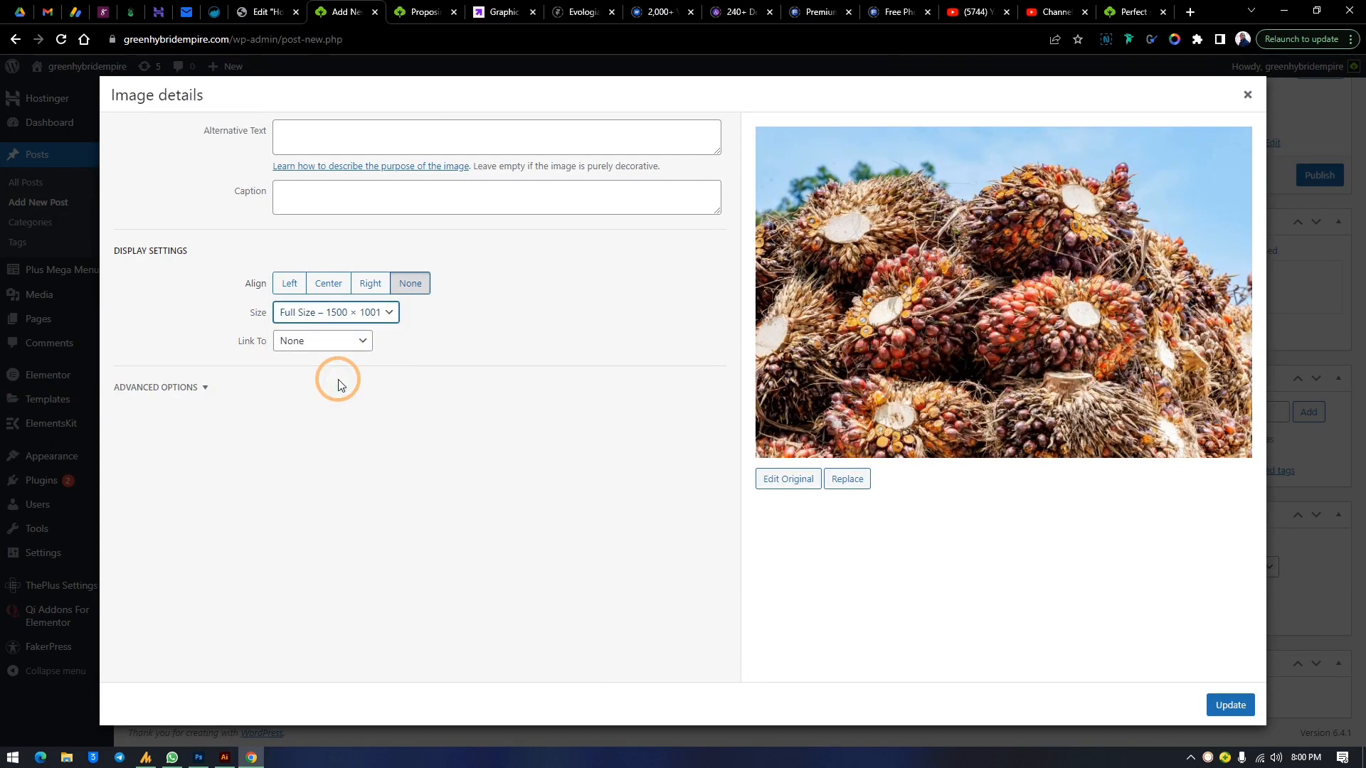
left_click(1230, 704)
scroll(1055, 362, "down", 7)
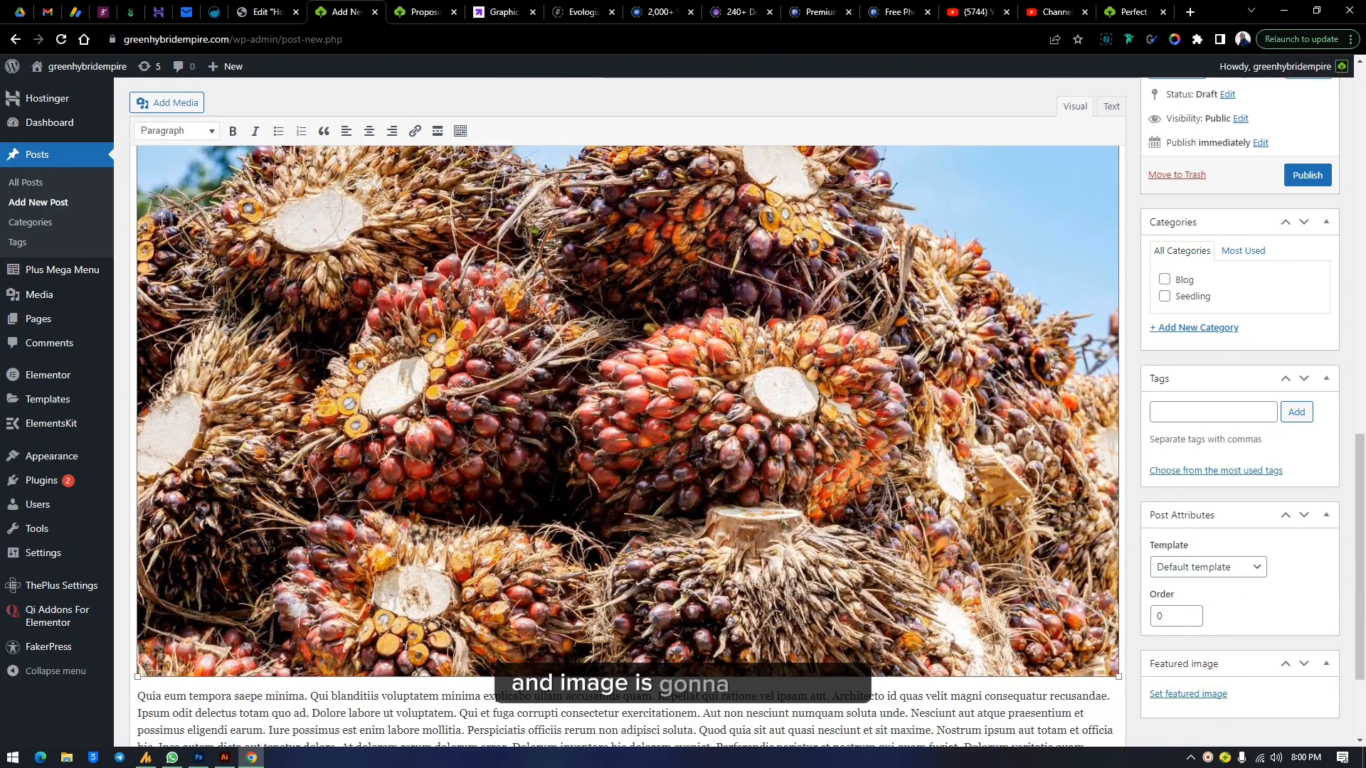
Set the palm fruit image's size to Large – 800 × 534 in its image details
scroll(1053, 364, "up", 5)
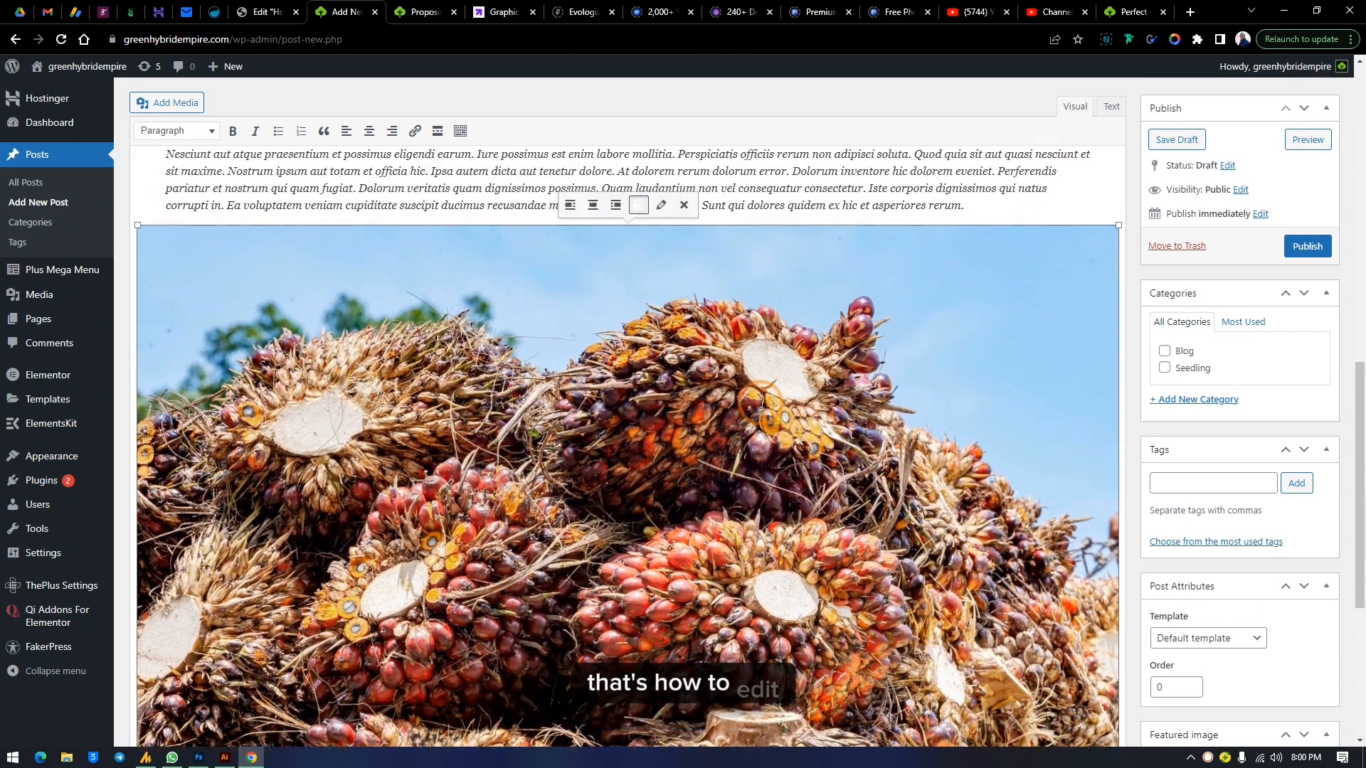
left_click(664, 207)
left_click(346, 313)
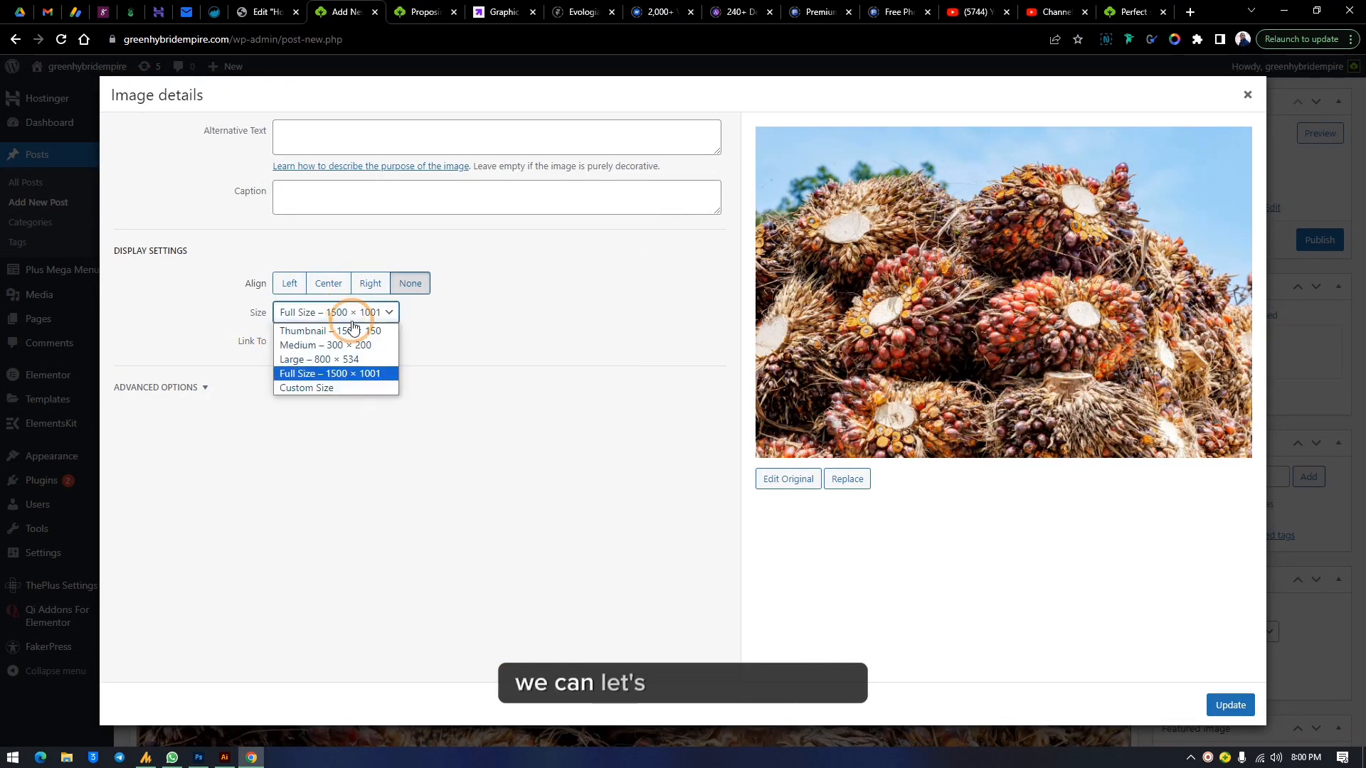
left_click(347, 360)
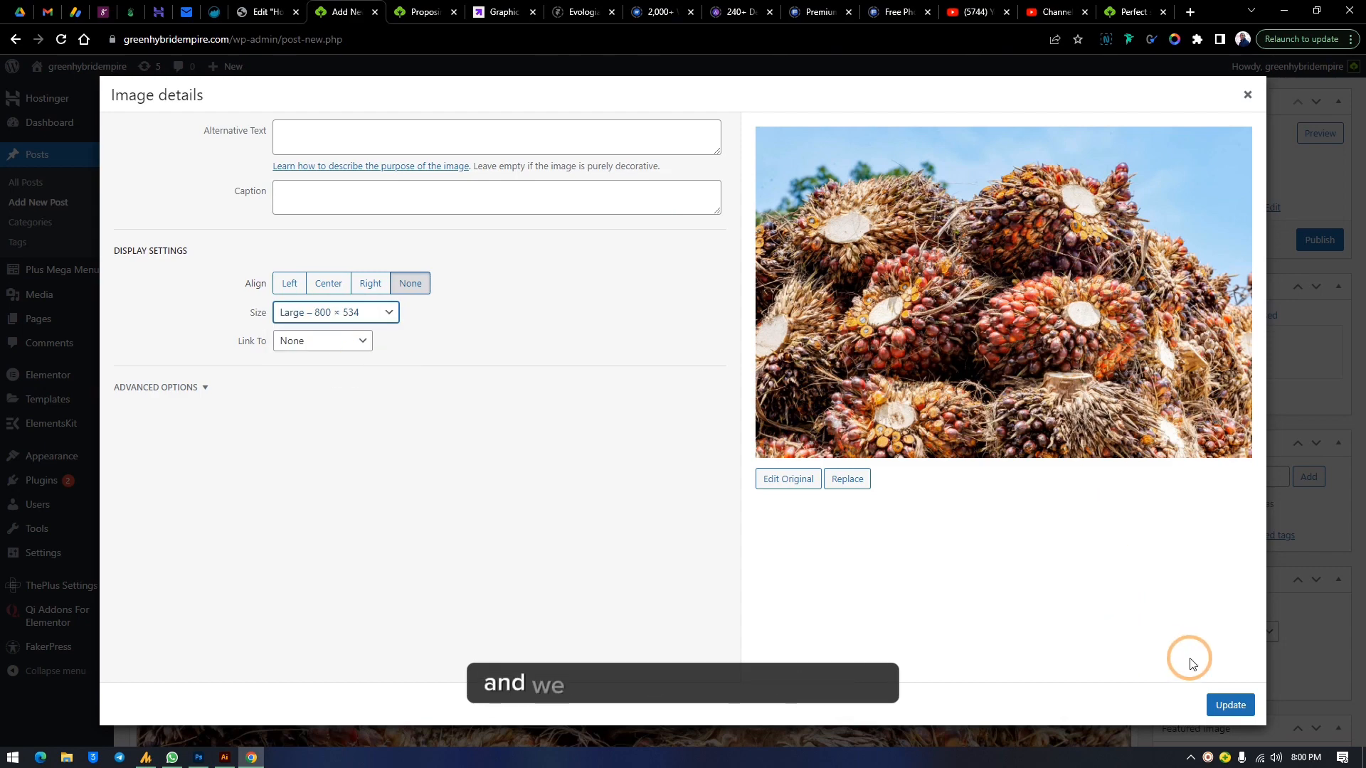
left_click(1229, 704)
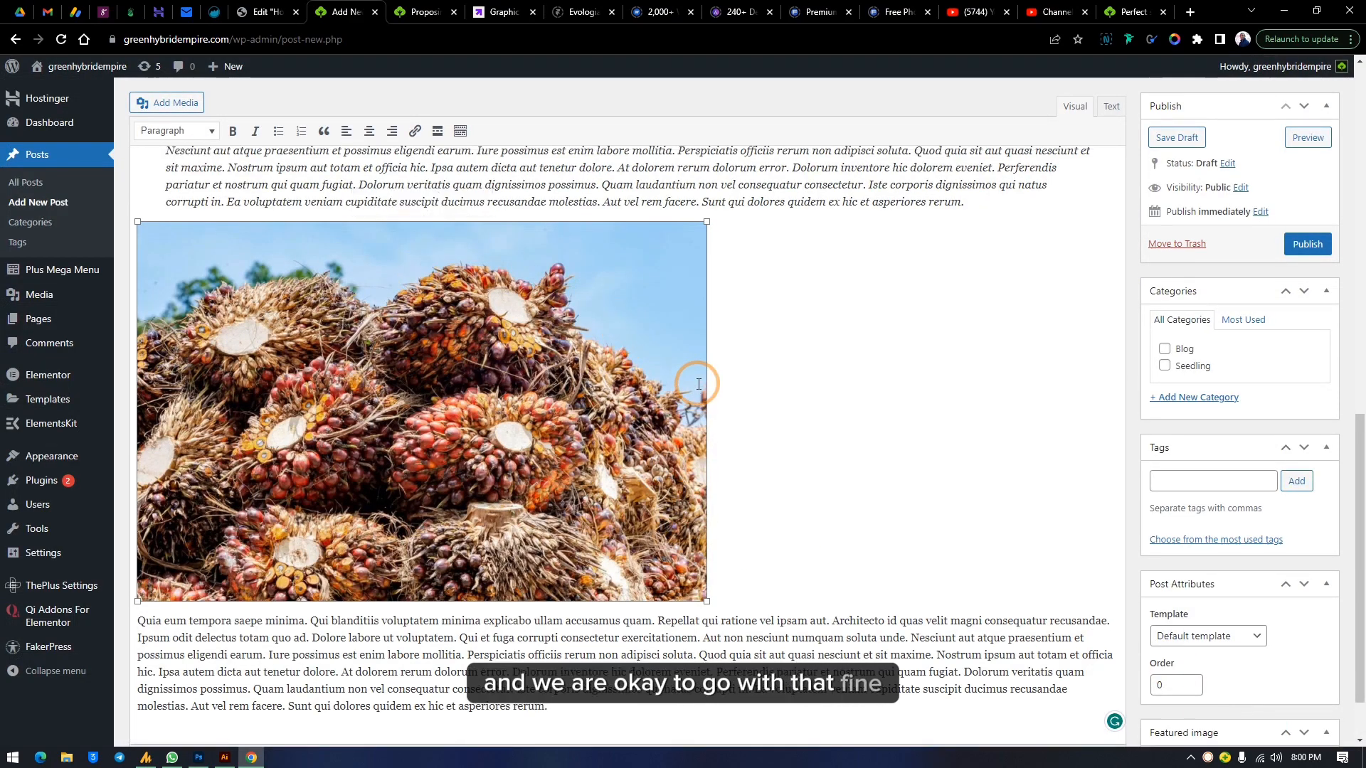
Add a new empty paragraph after the final paragraph of the post
scroll(697, 387, "up", 3)
scroll(714, 365, "down", 4)
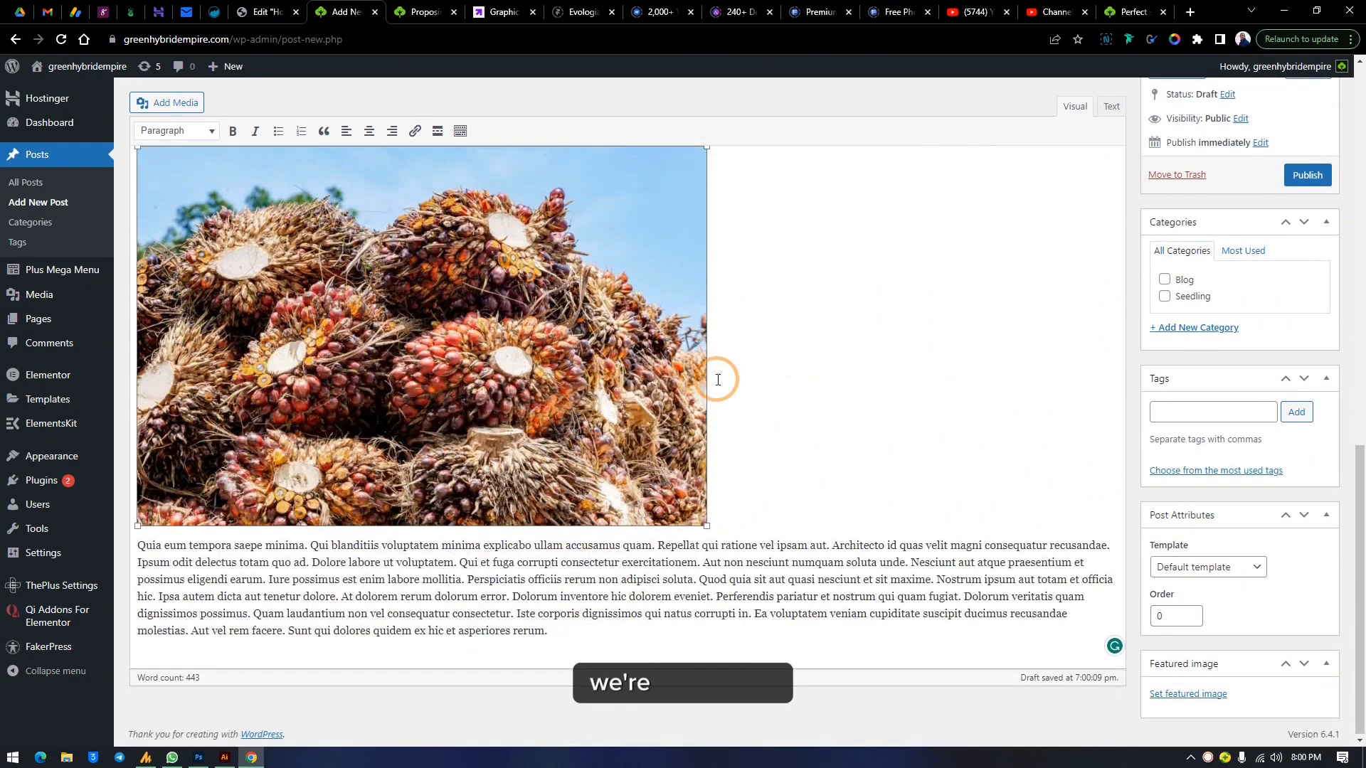
left_click(551, 645)
key("Return")
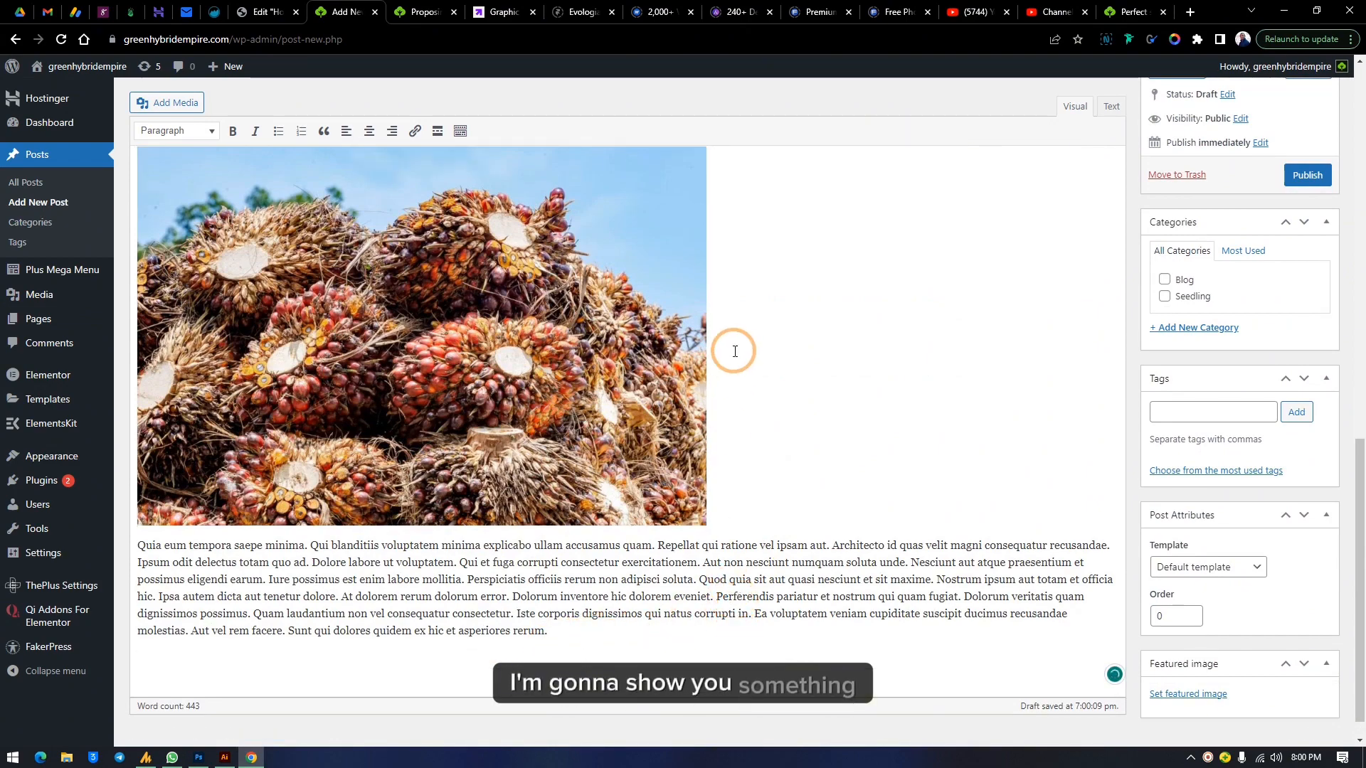
Set the palm fruit image's size to Medium – 300 × 200 in its image details
scroll(733, 360, "up", 8)
scroll(735, 498, "down", 3)
left_click(483, 519)
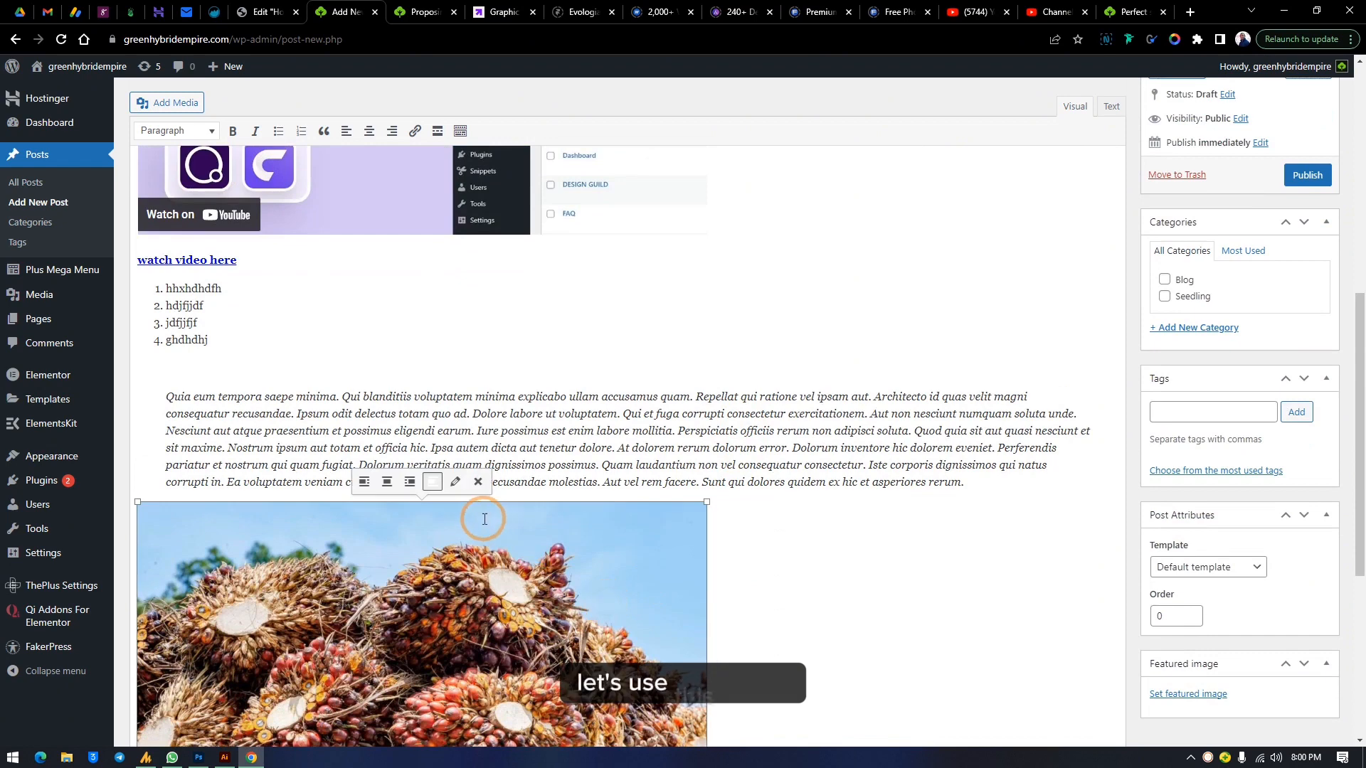
left_click(455, 483)
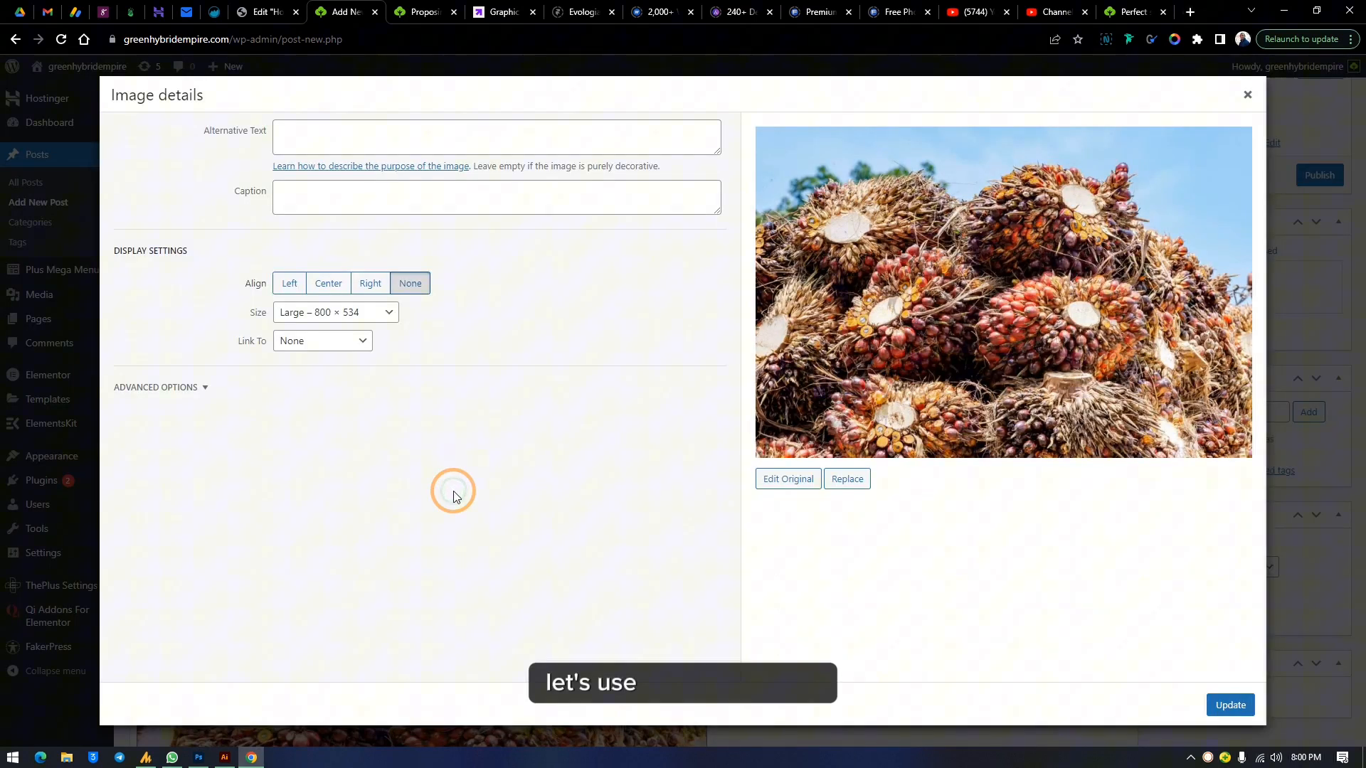
left_click(354, 314)
left_click(351, 345)
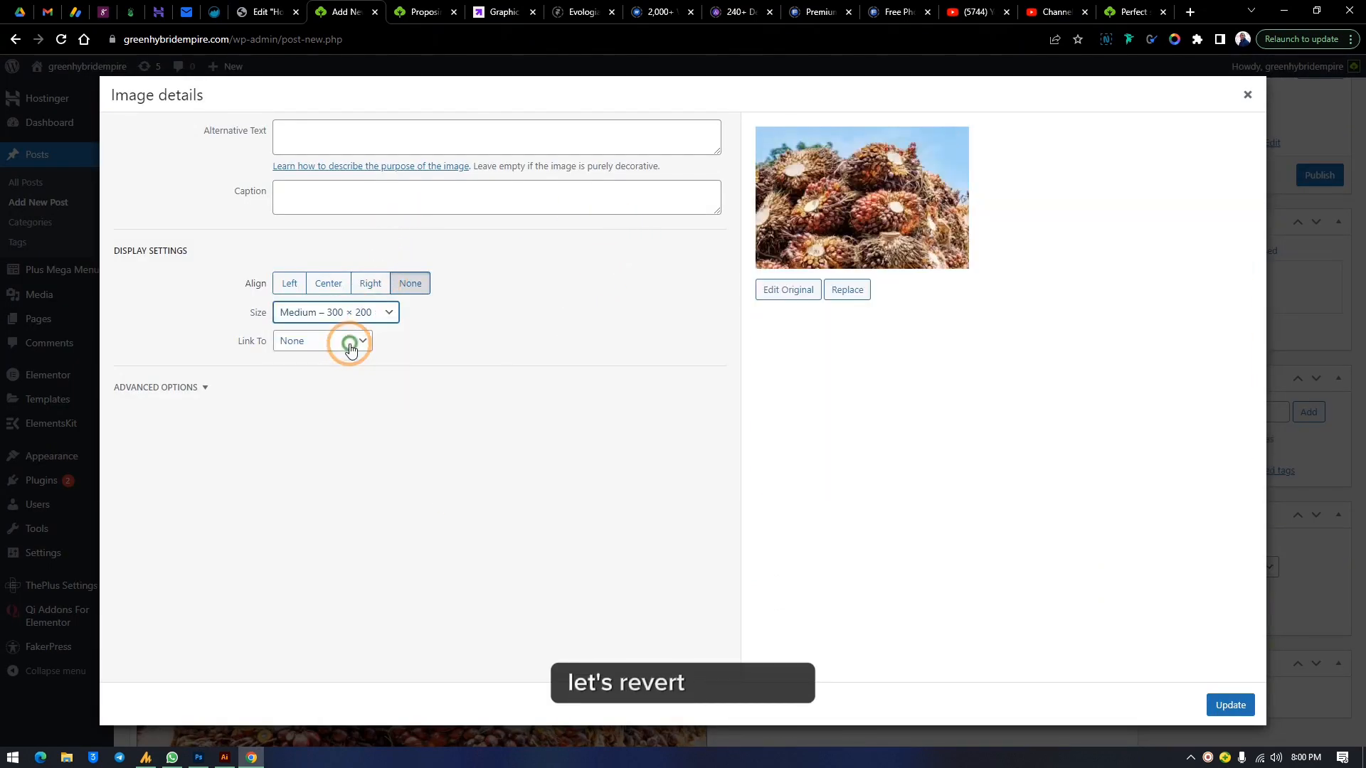
left_click(1241, 710)
Insert the '36603' farm field image from the Media Library below the numbered list
scroll(817, 543, "down", 2)
scroll(707, 407, "up", 3)
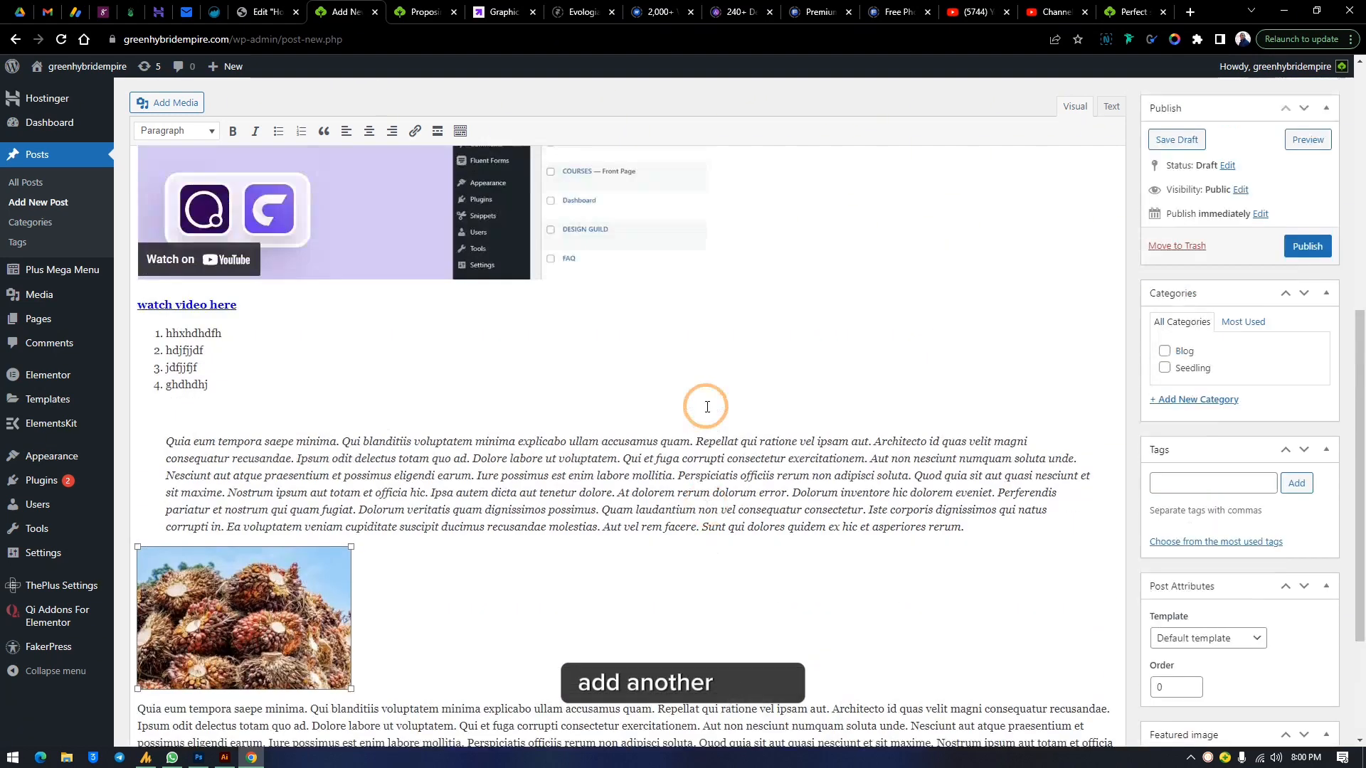
scroll(707, 406, "up", 3)
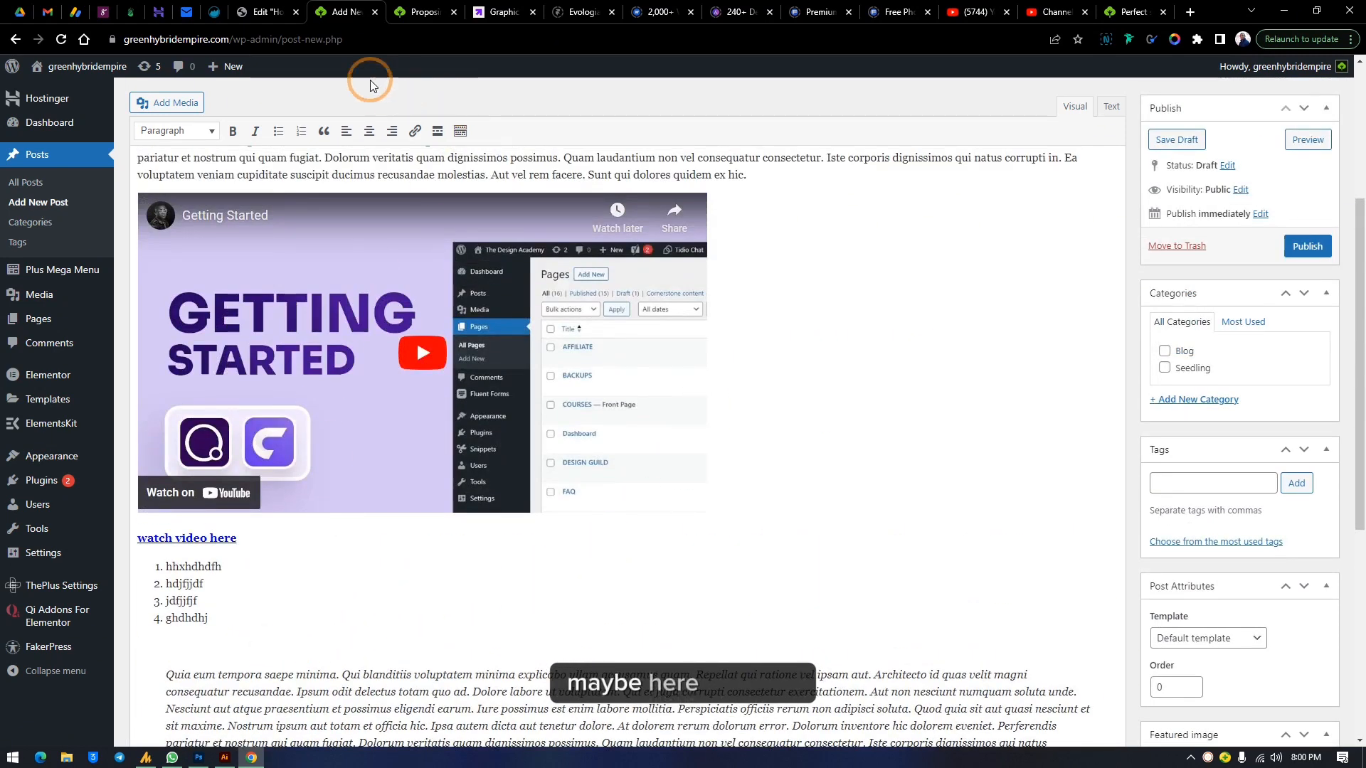
left_click(171, 100)
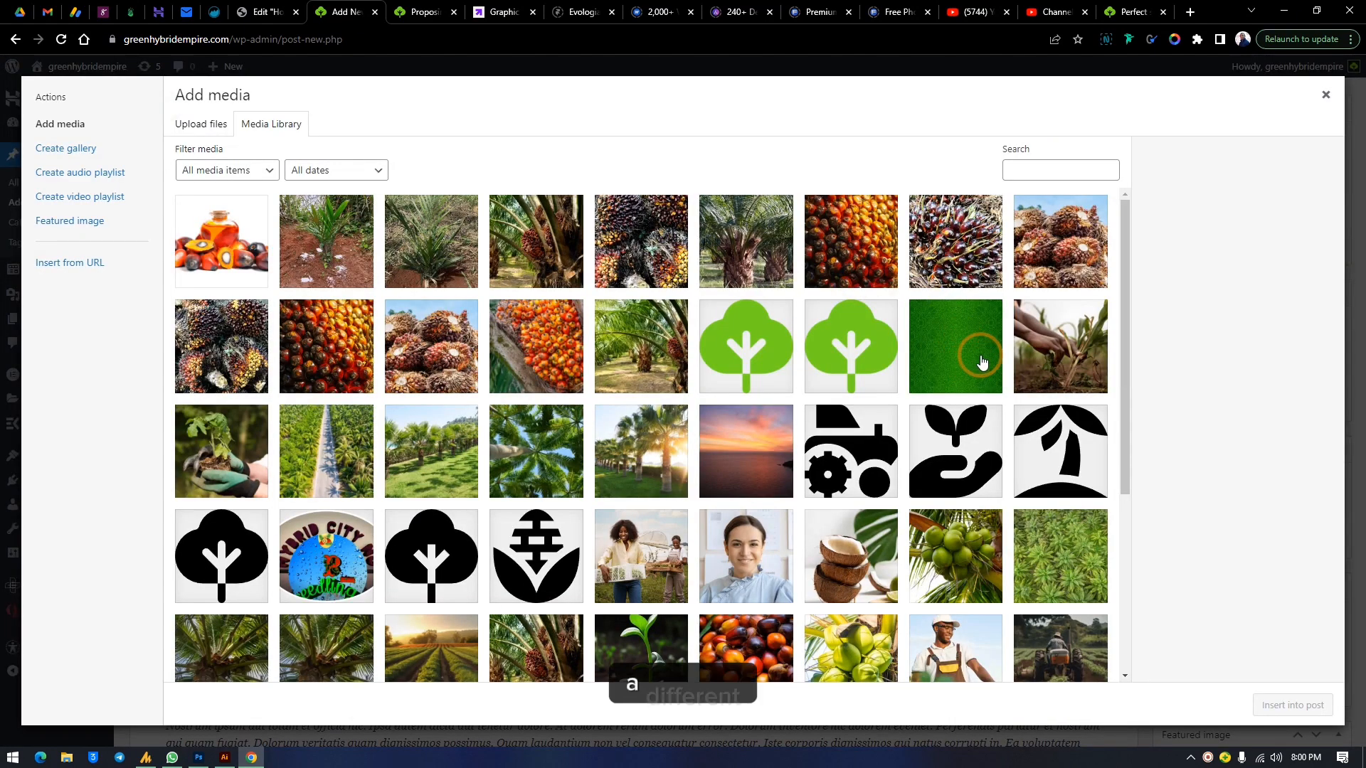
scroll(868, 553, "down", 4)
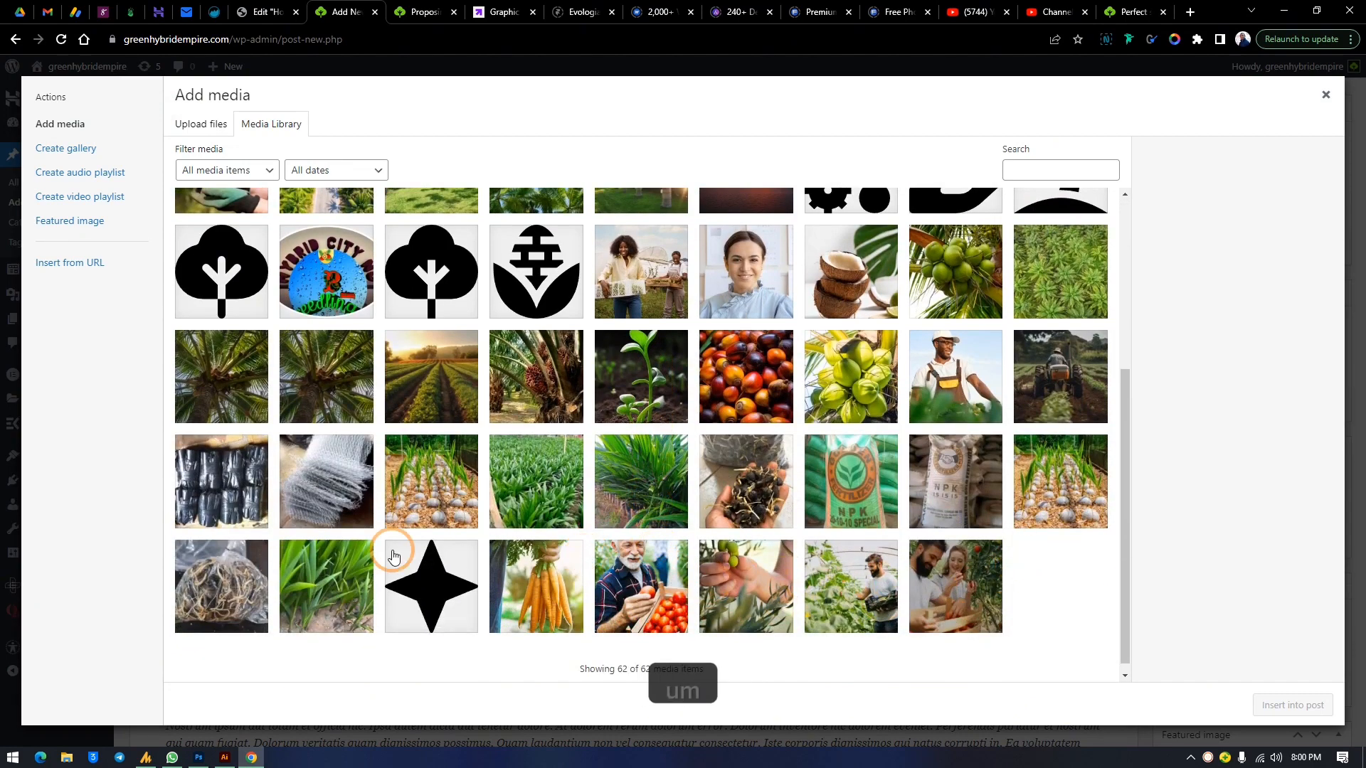
scroll(544, 544, "up", 3)
left_click(626, 398)
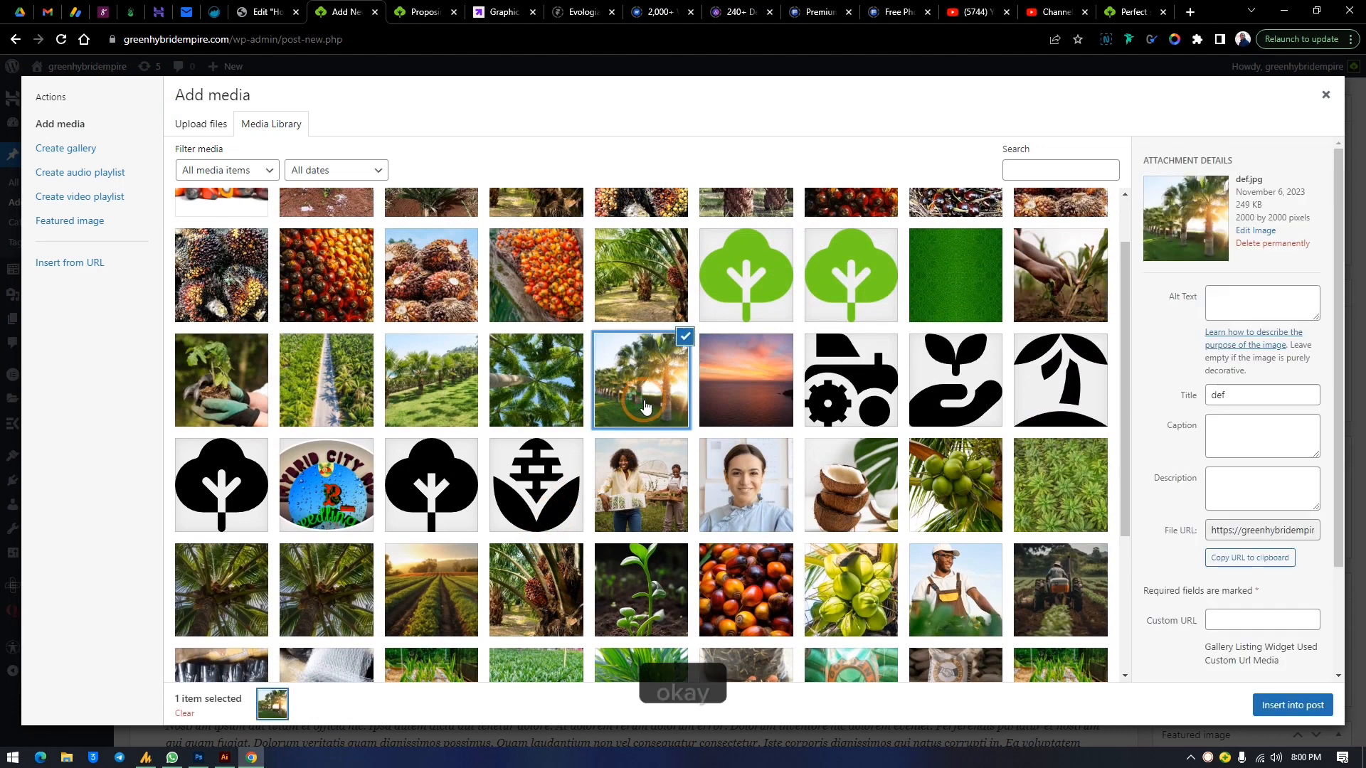
left_click(445, 403)
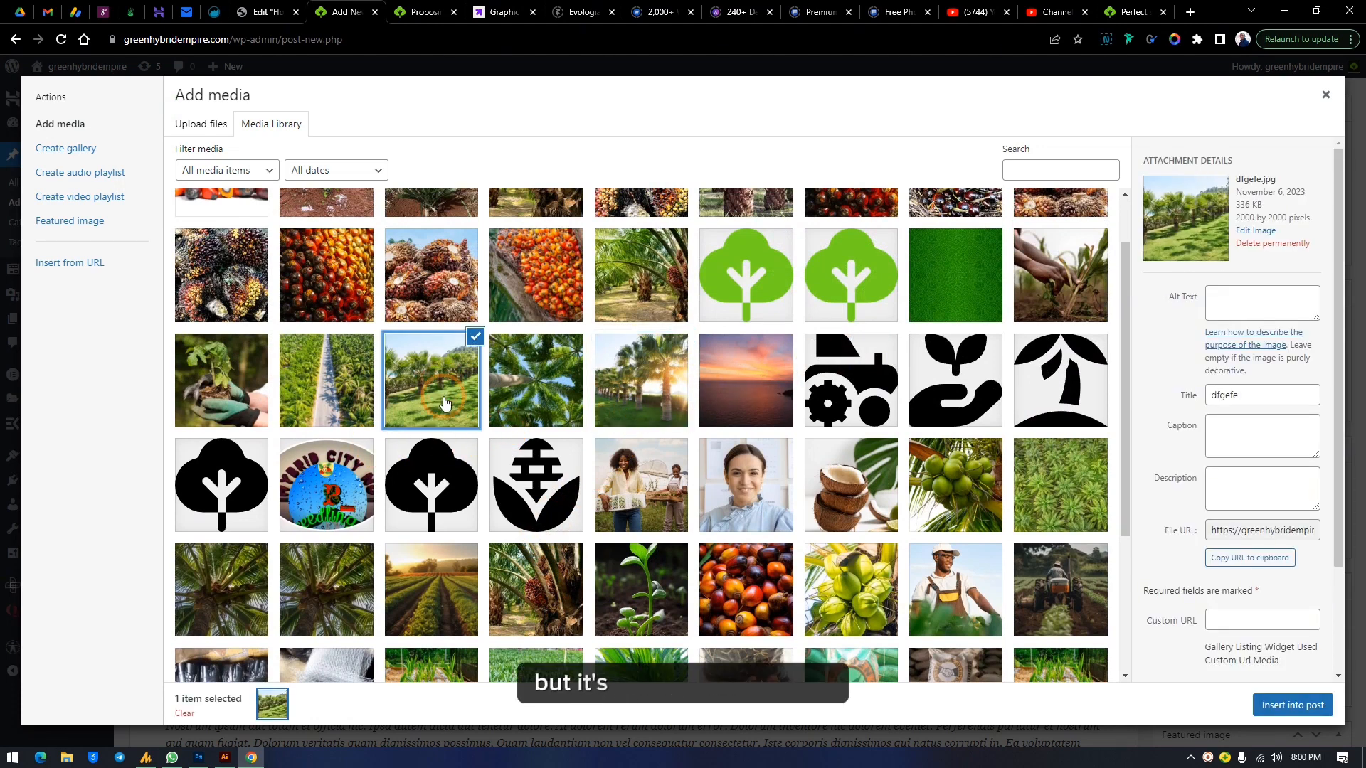
left_click(331, 357)
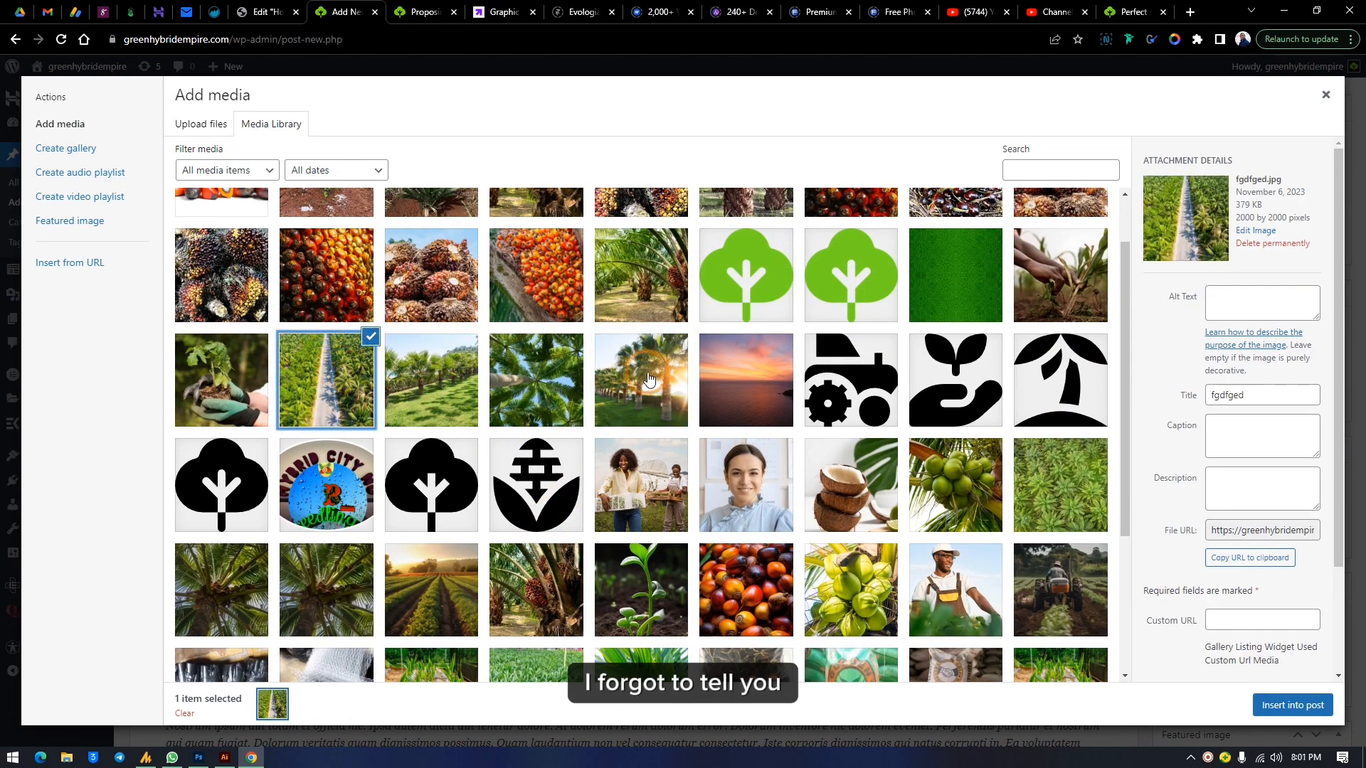
left_click(1053, 487)
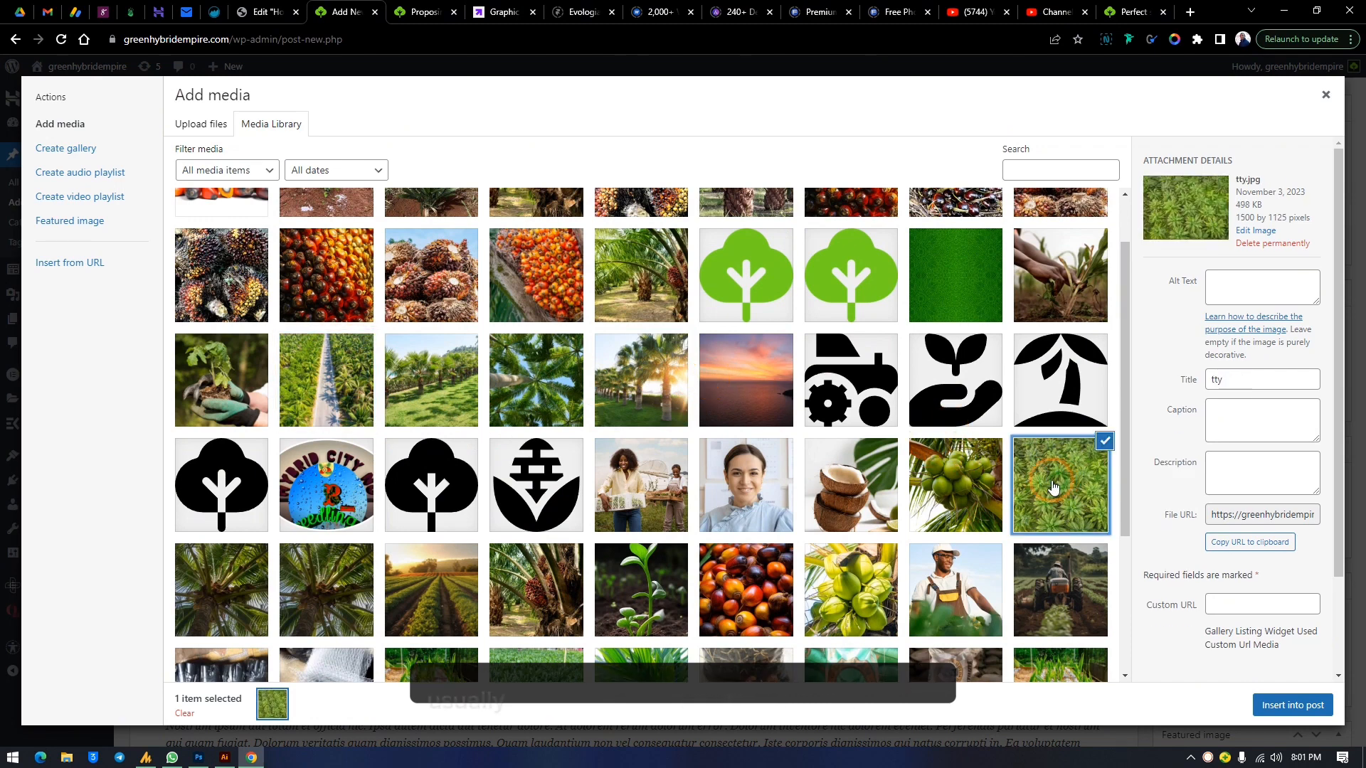
scroll(817, 378, "down", 2)
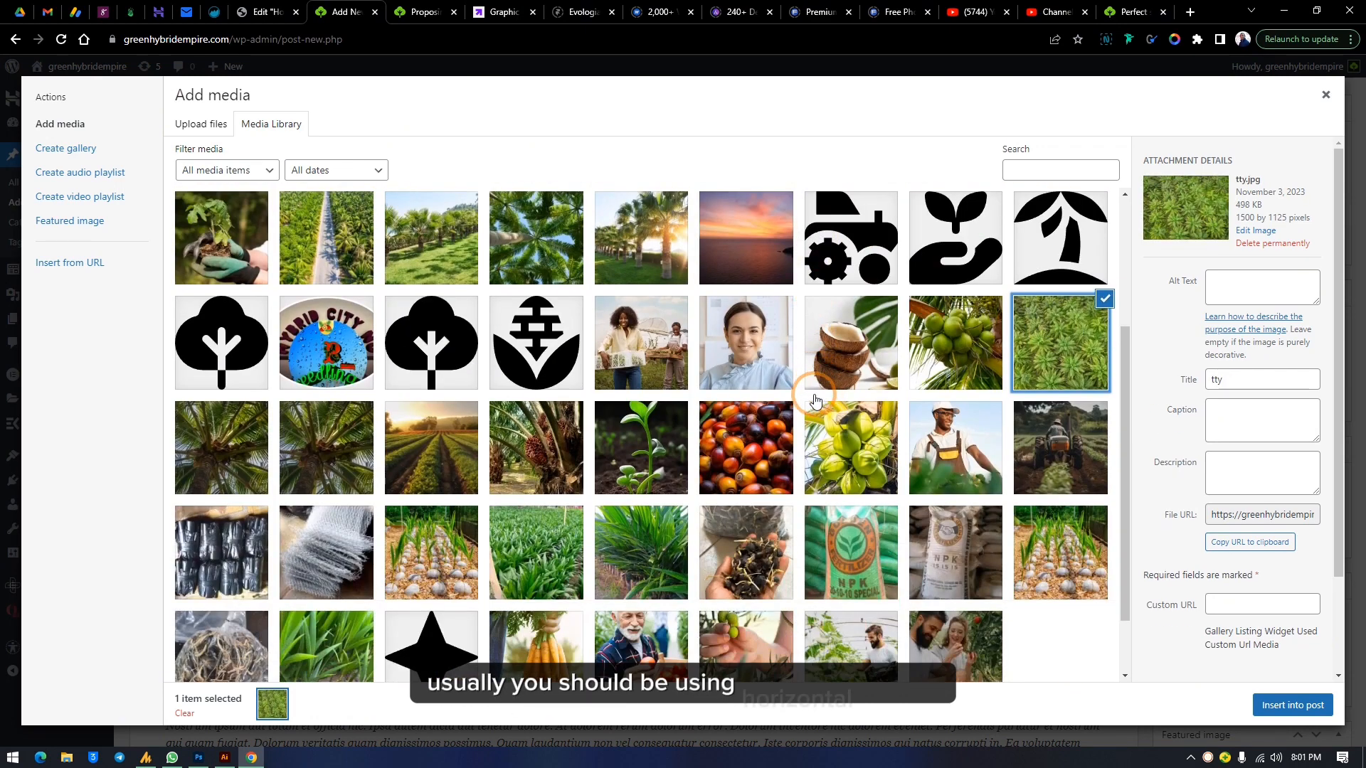
scroll(815, 401, "up", 2)
left_click(441, 601)
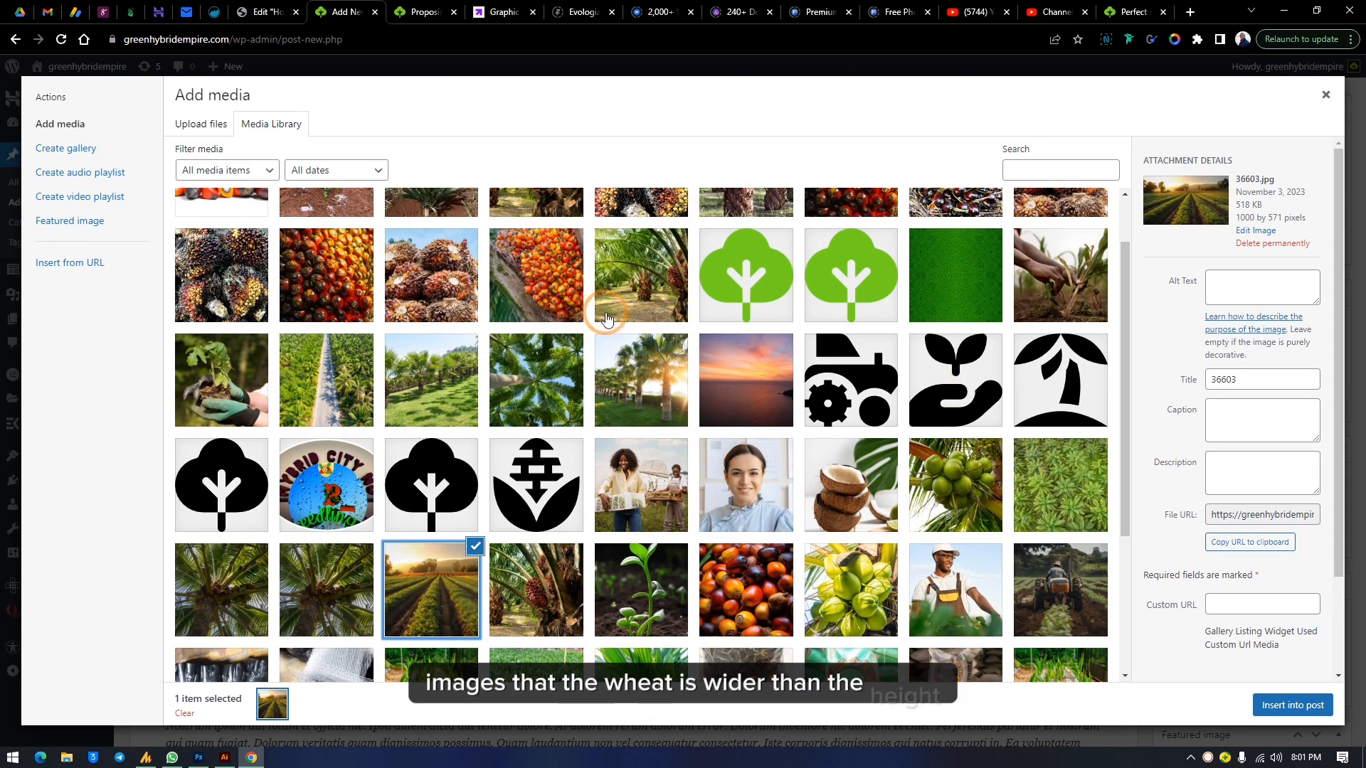
left_click(1293, 705)
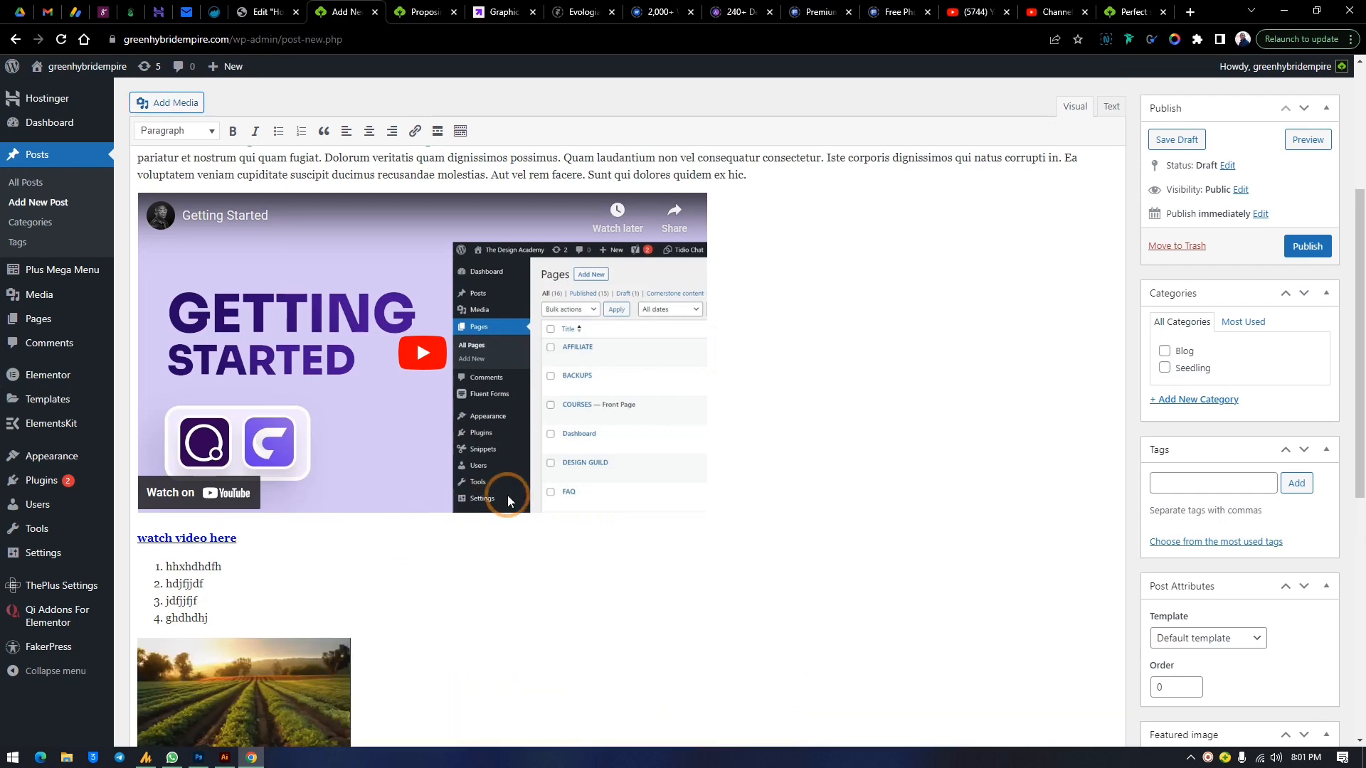
Set the field image's size to Full Size – 1000 × 571 in its image details
scroll(508, 500, "down", 2)
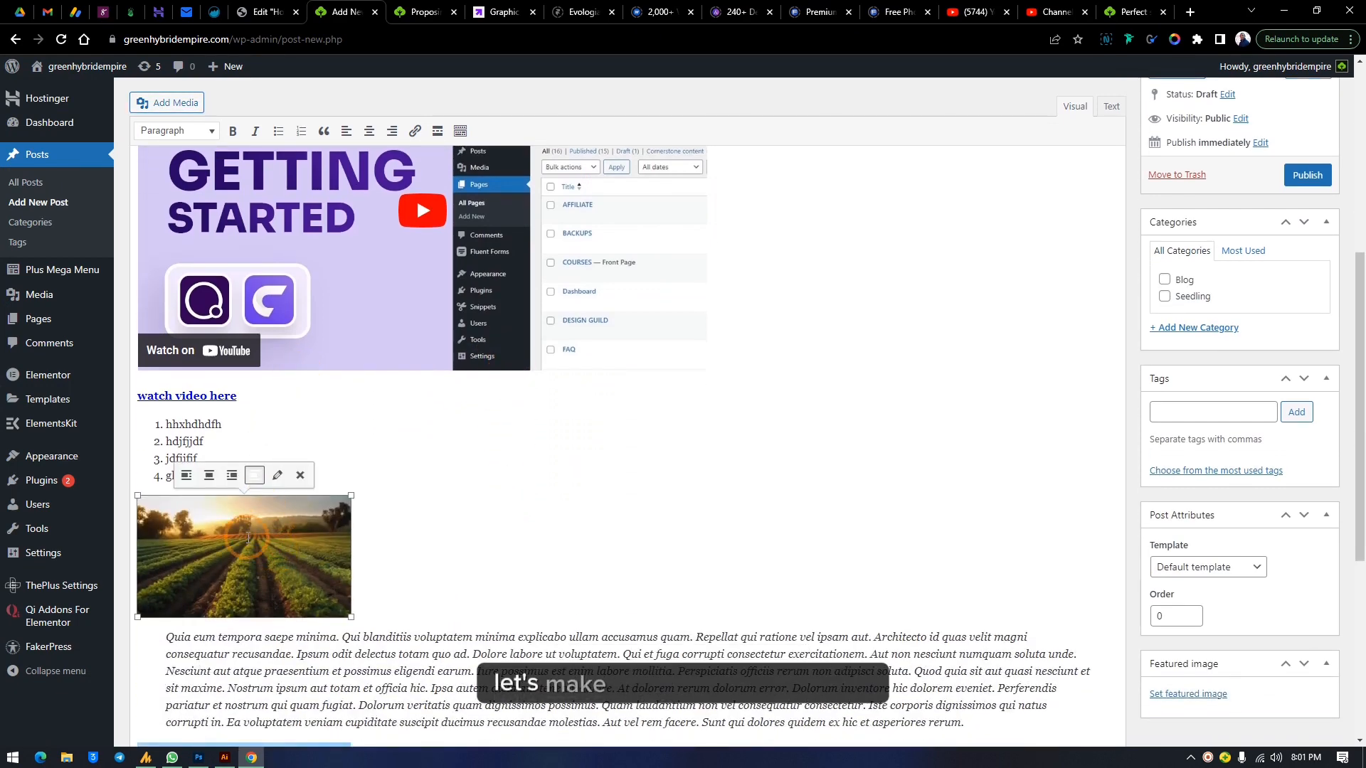
left_click(278, 475)
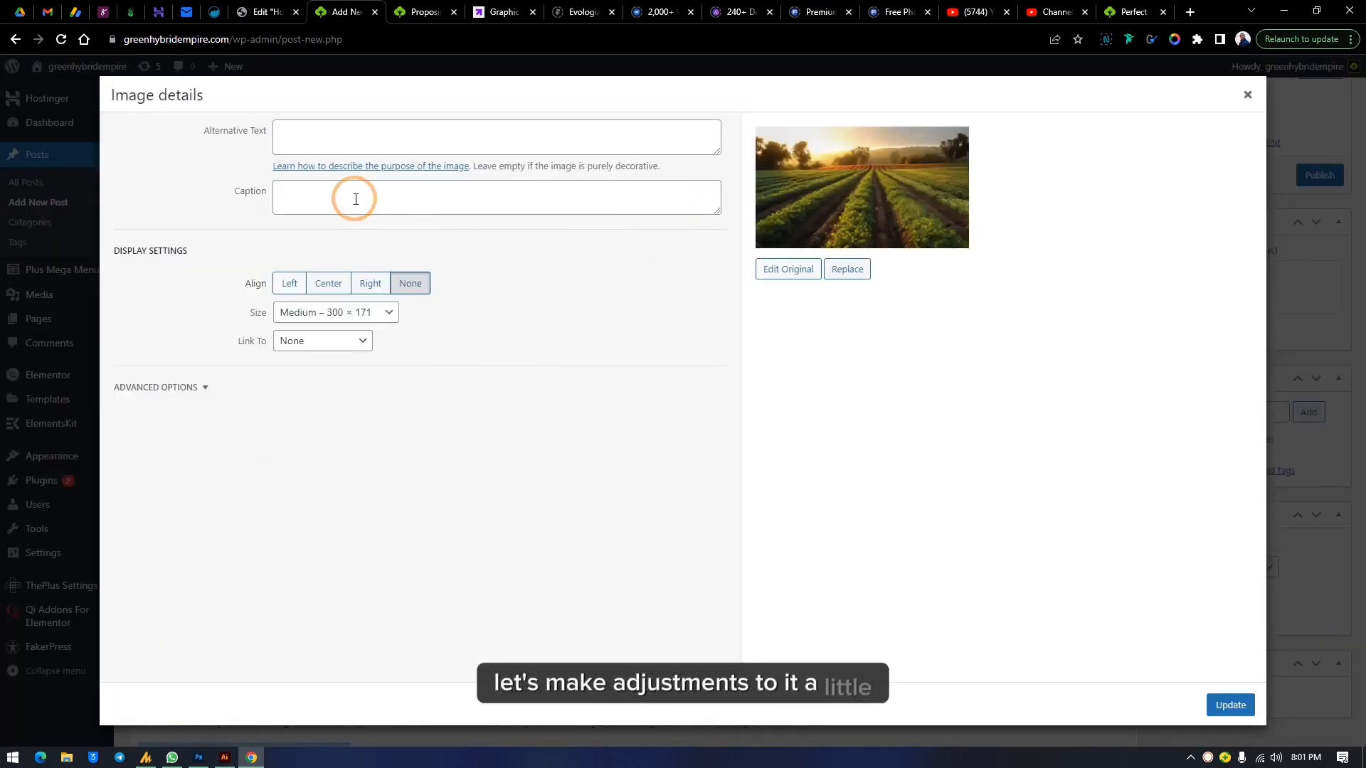
left_click(377, 313)
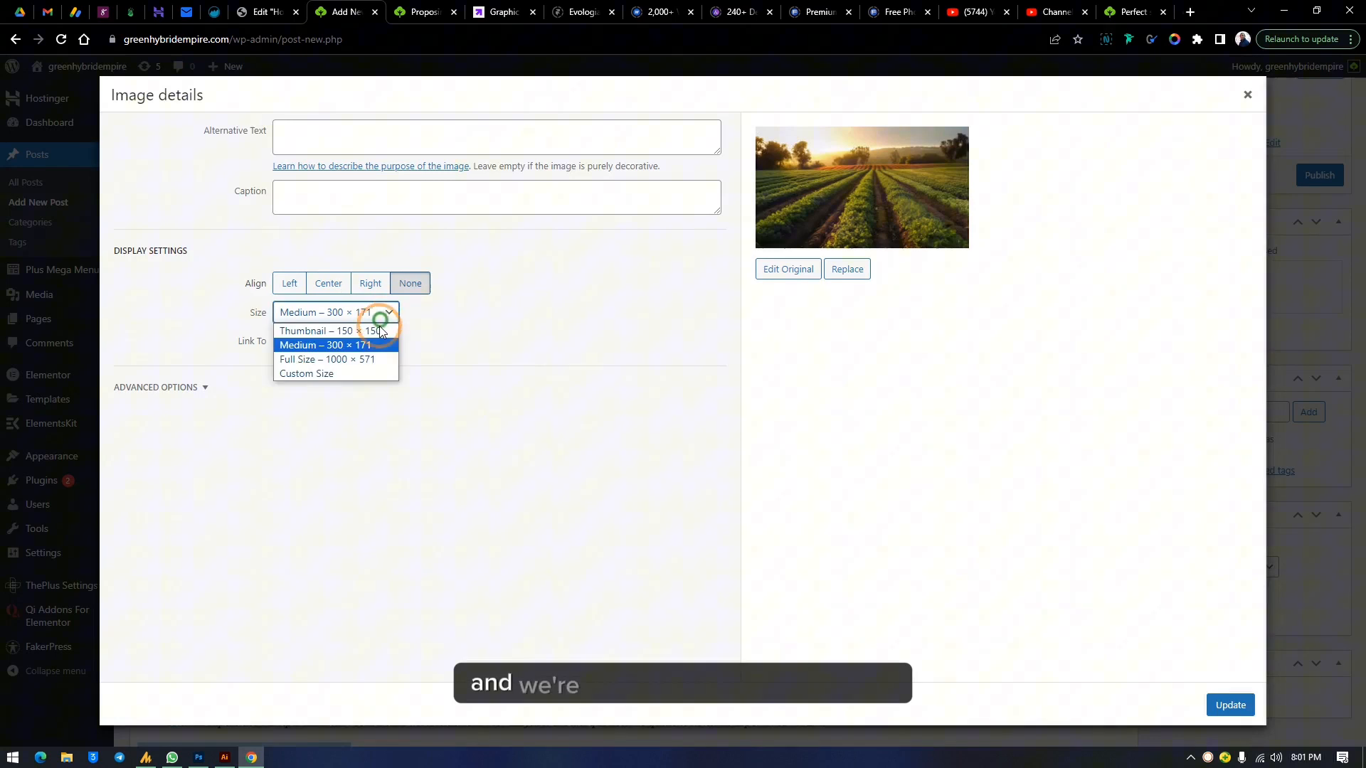
left_click(355, 360)
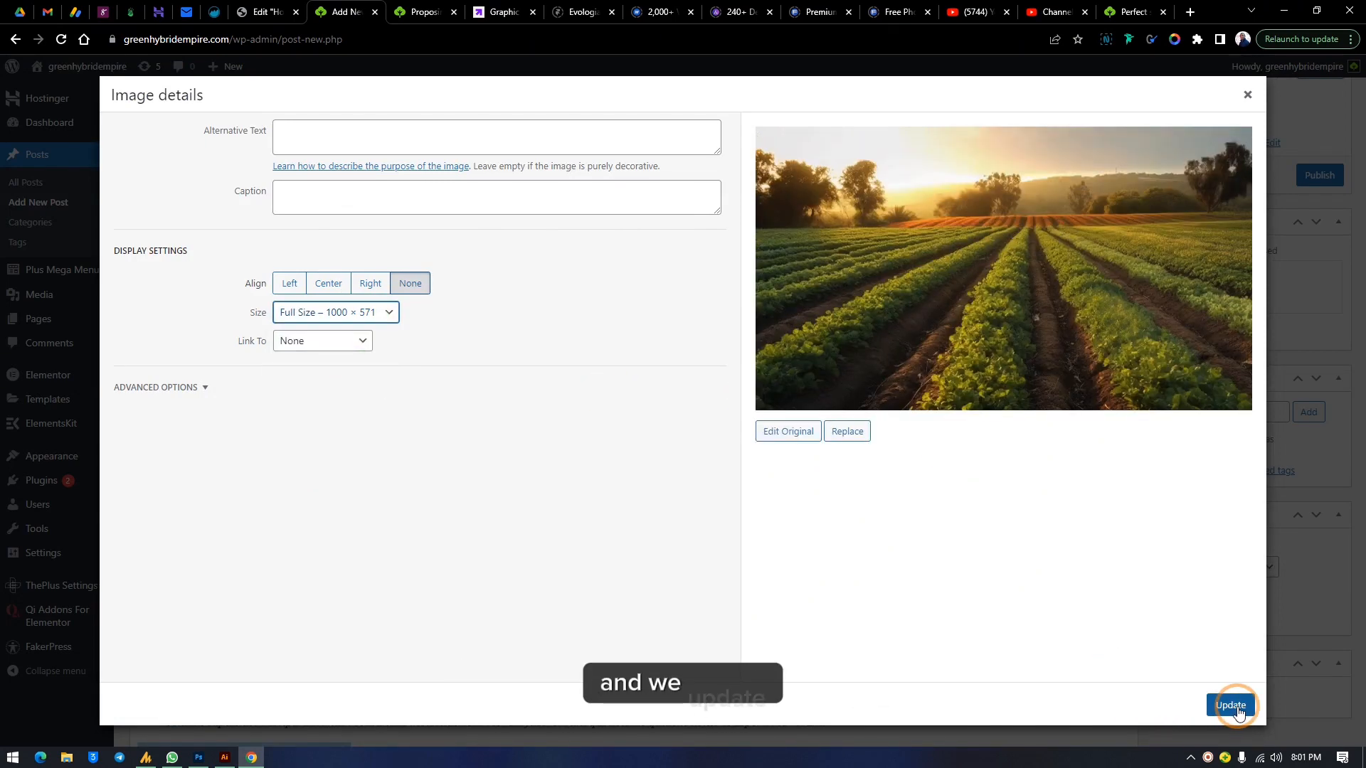
left_click(1231, 706)
Try left, centre and right alignment on the palm fruit image, finishing with no alignment
scroll(810, 391, "down", 5)
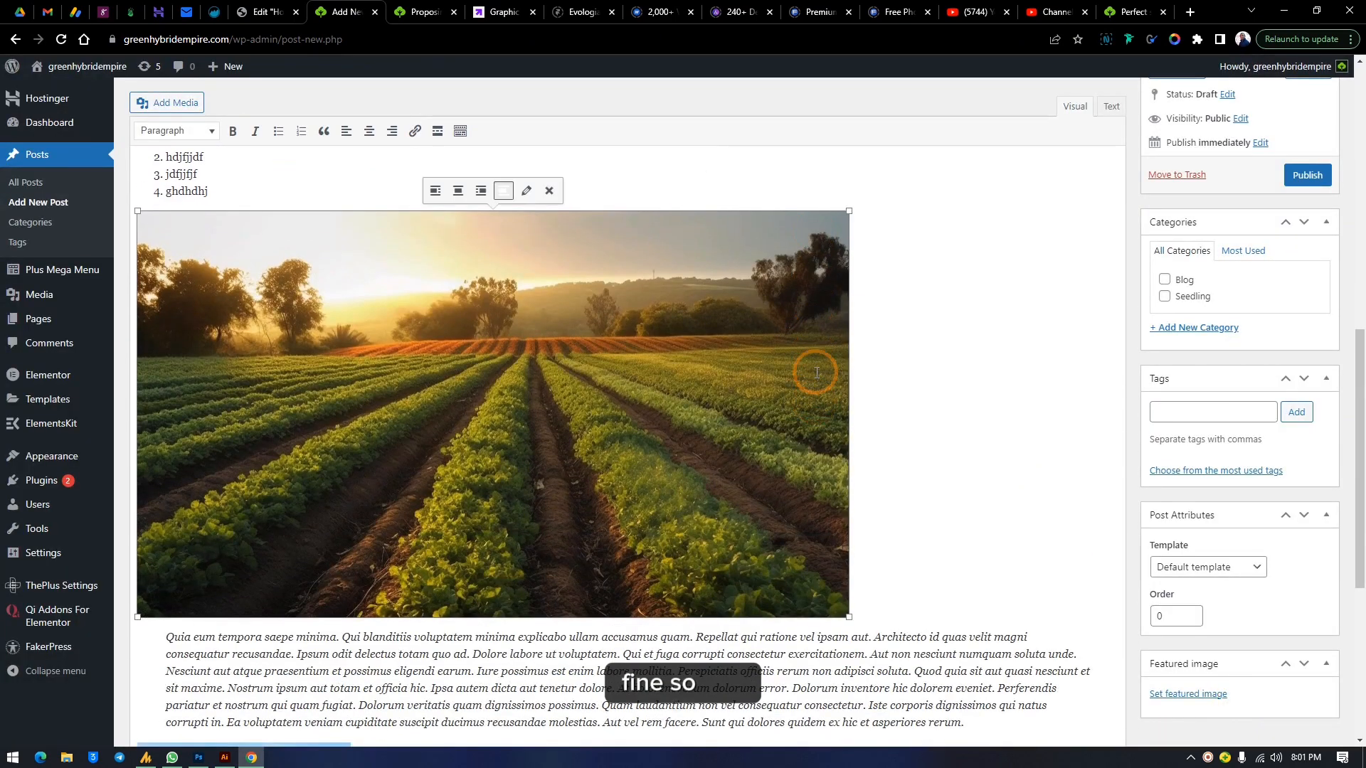
scroll(878, 446, "down", 5)
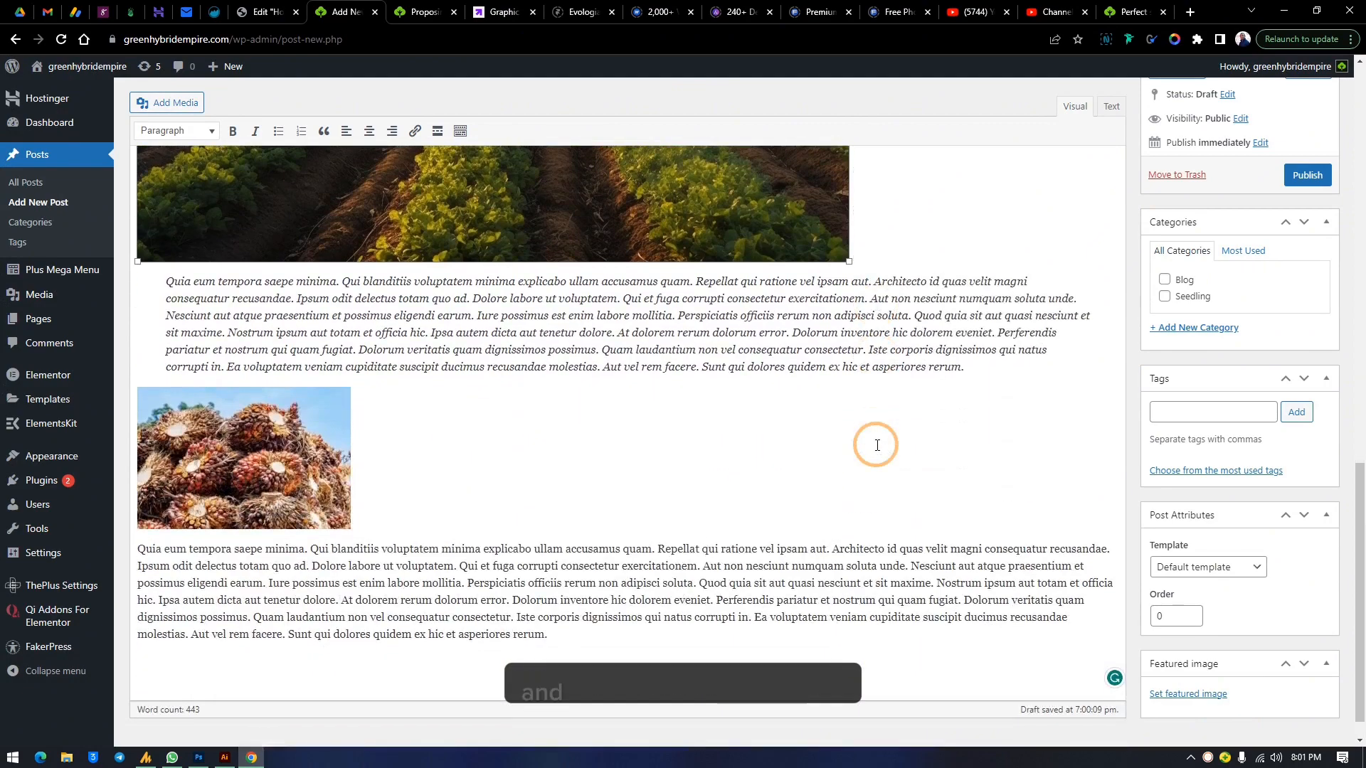
left_click(260, 478)
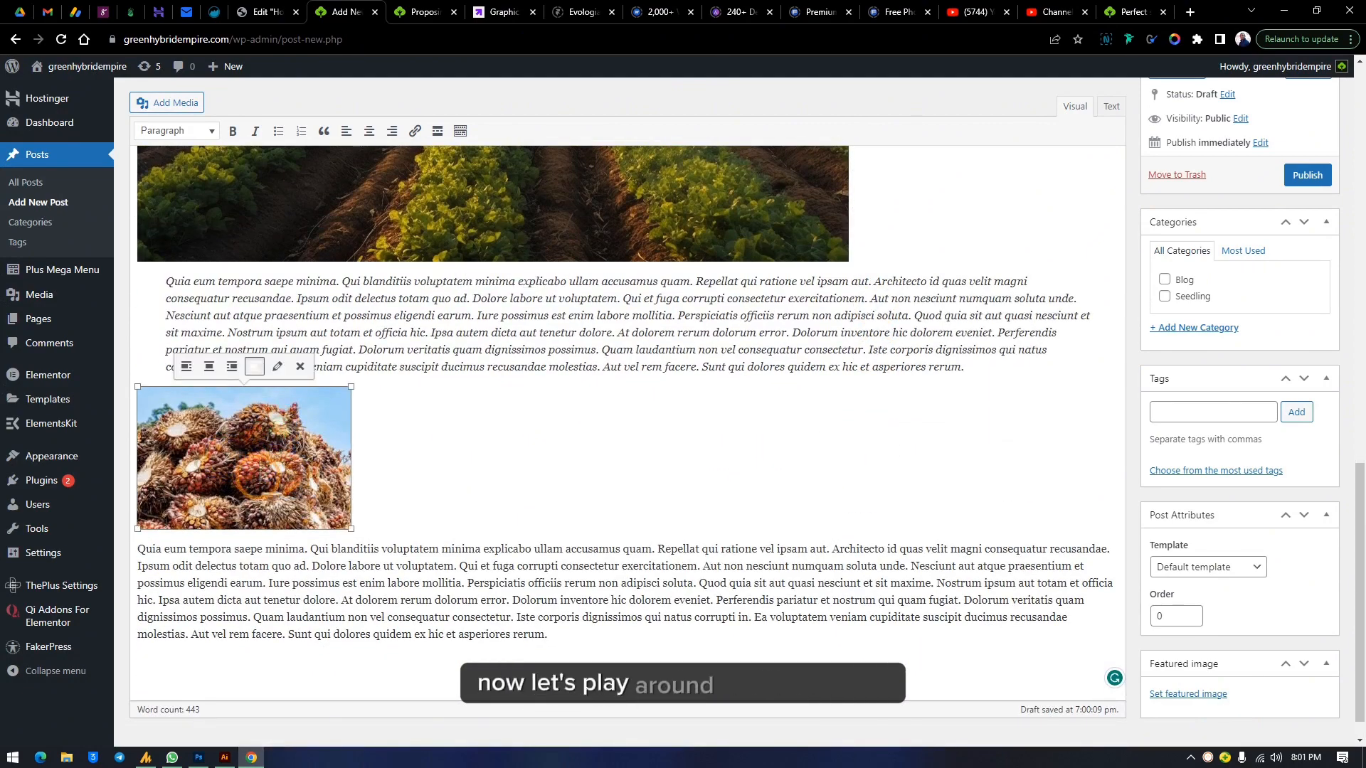
left_click(186, 367)
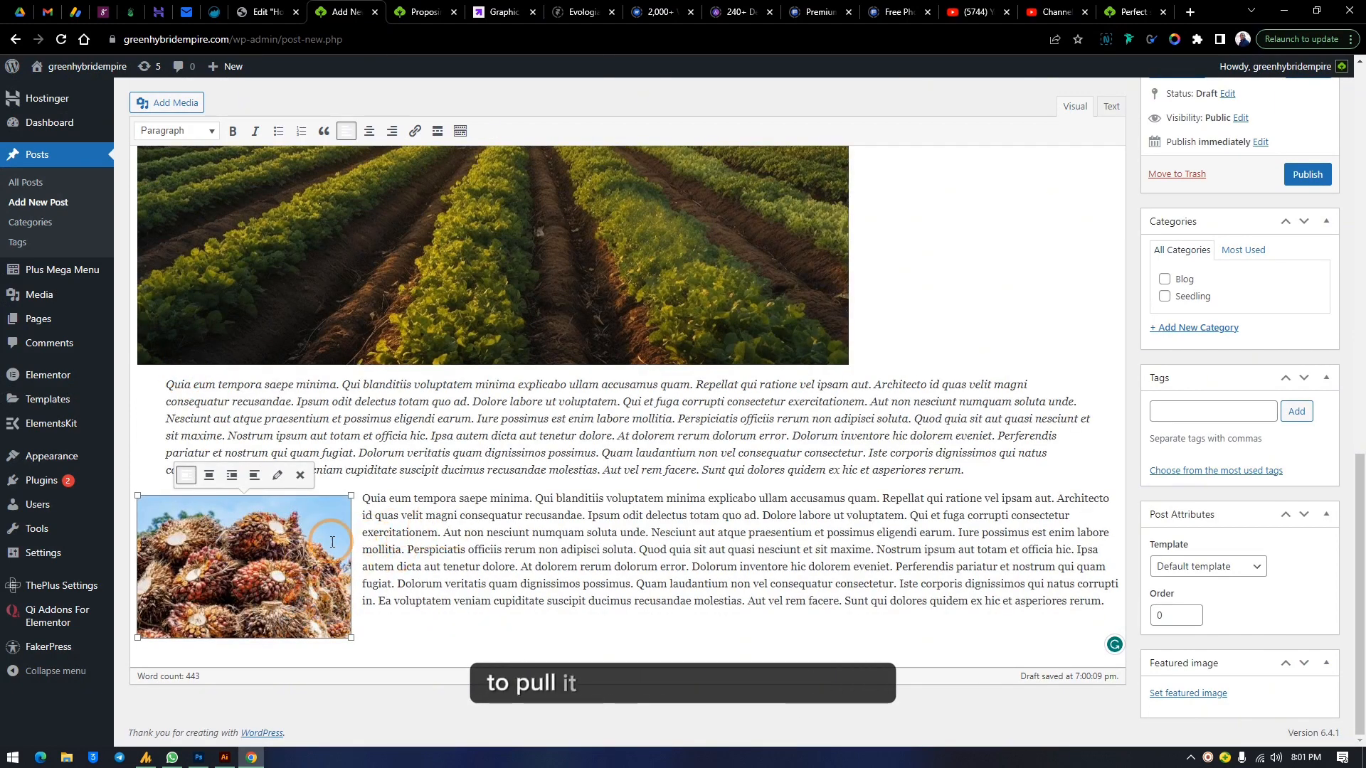
left_click(210, 475)
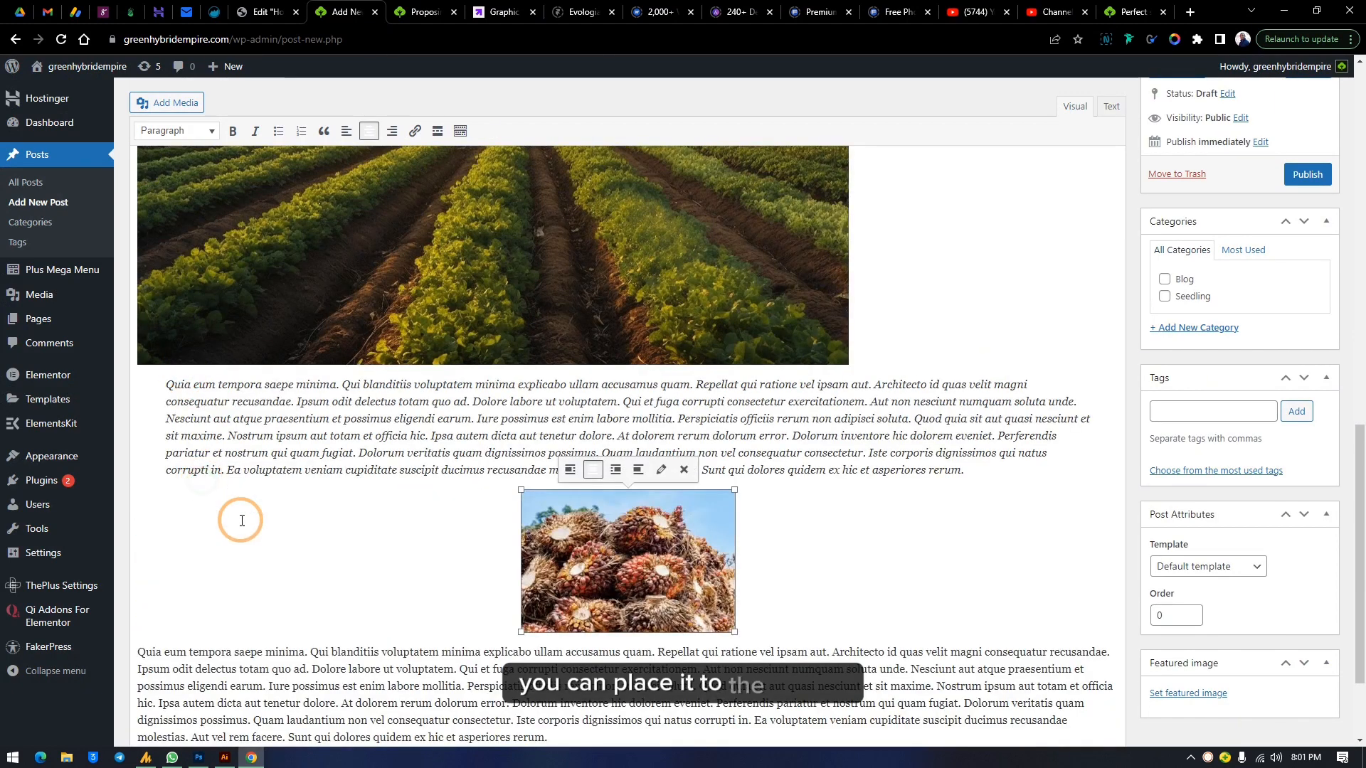
left_click(615, 470)
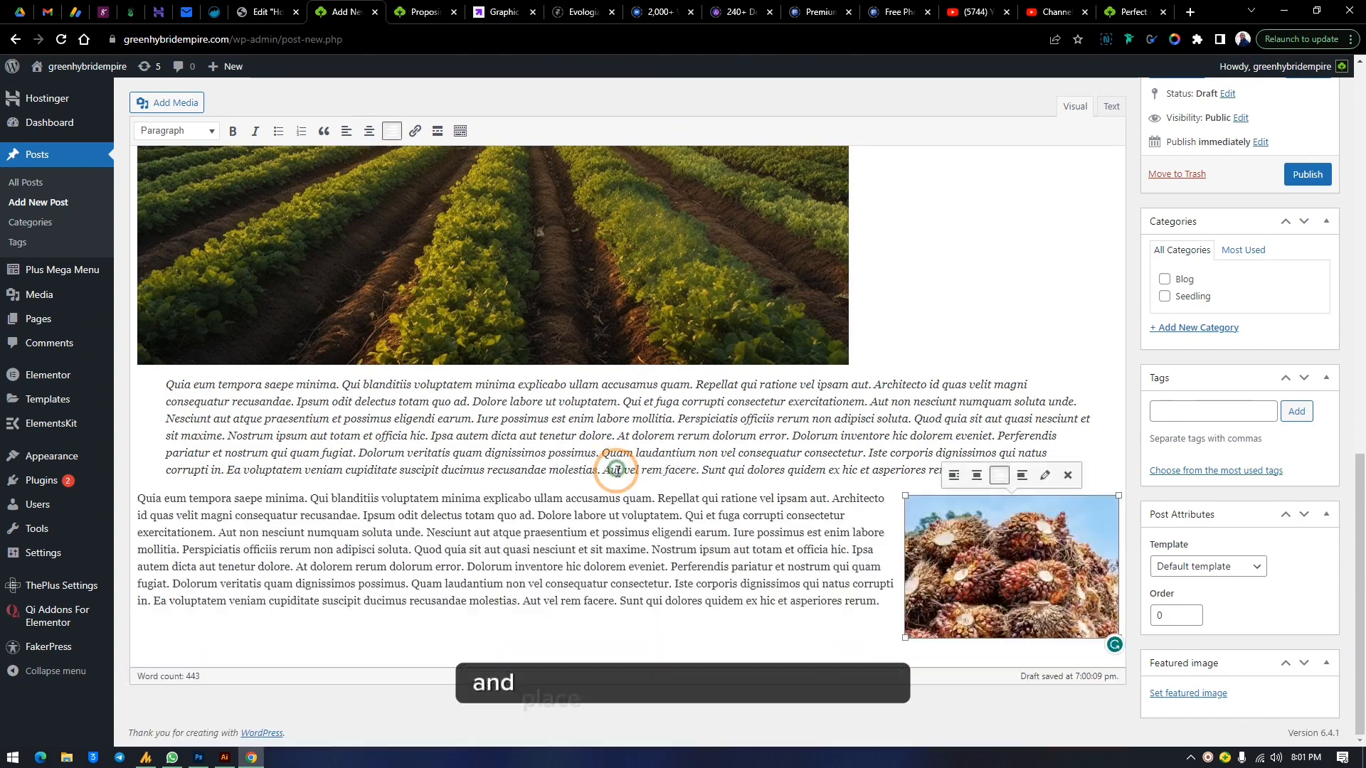
left_click(1022, 475)
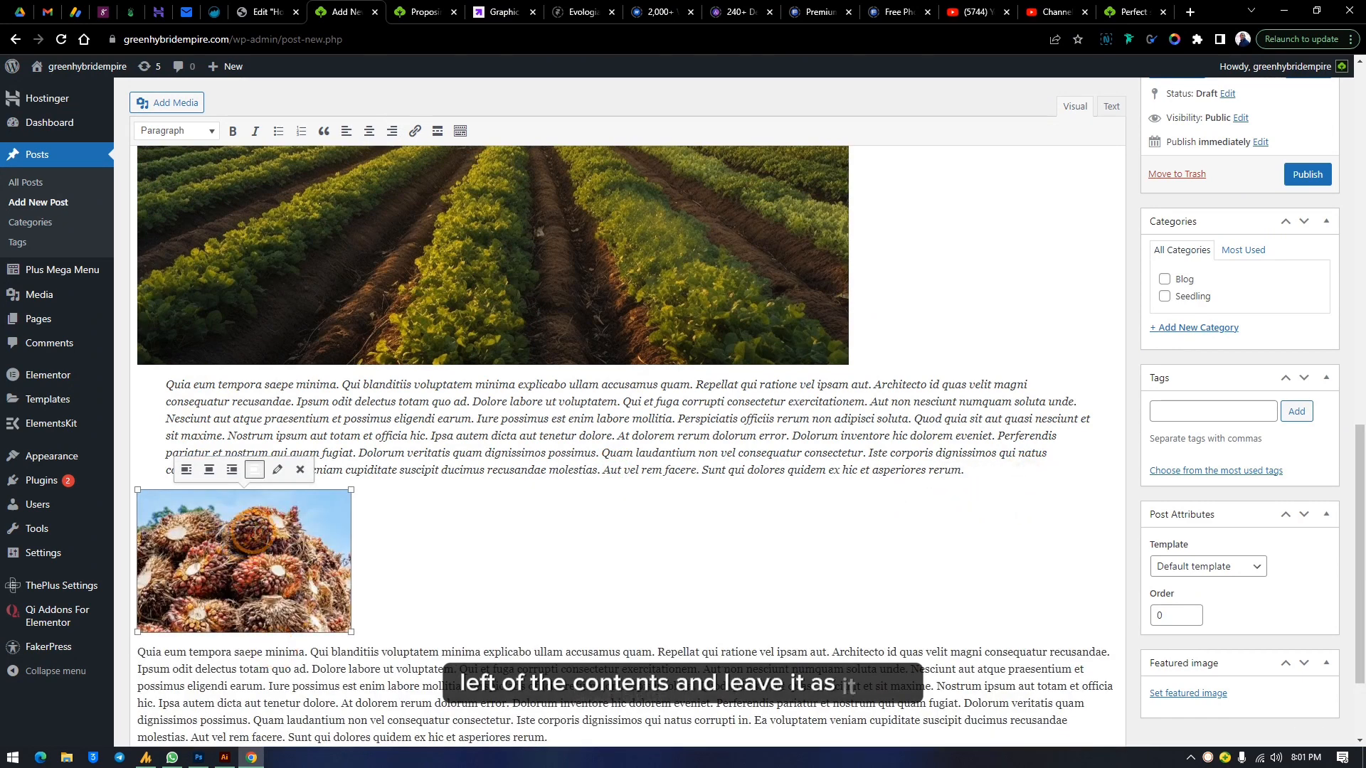
left_click(186, 469)
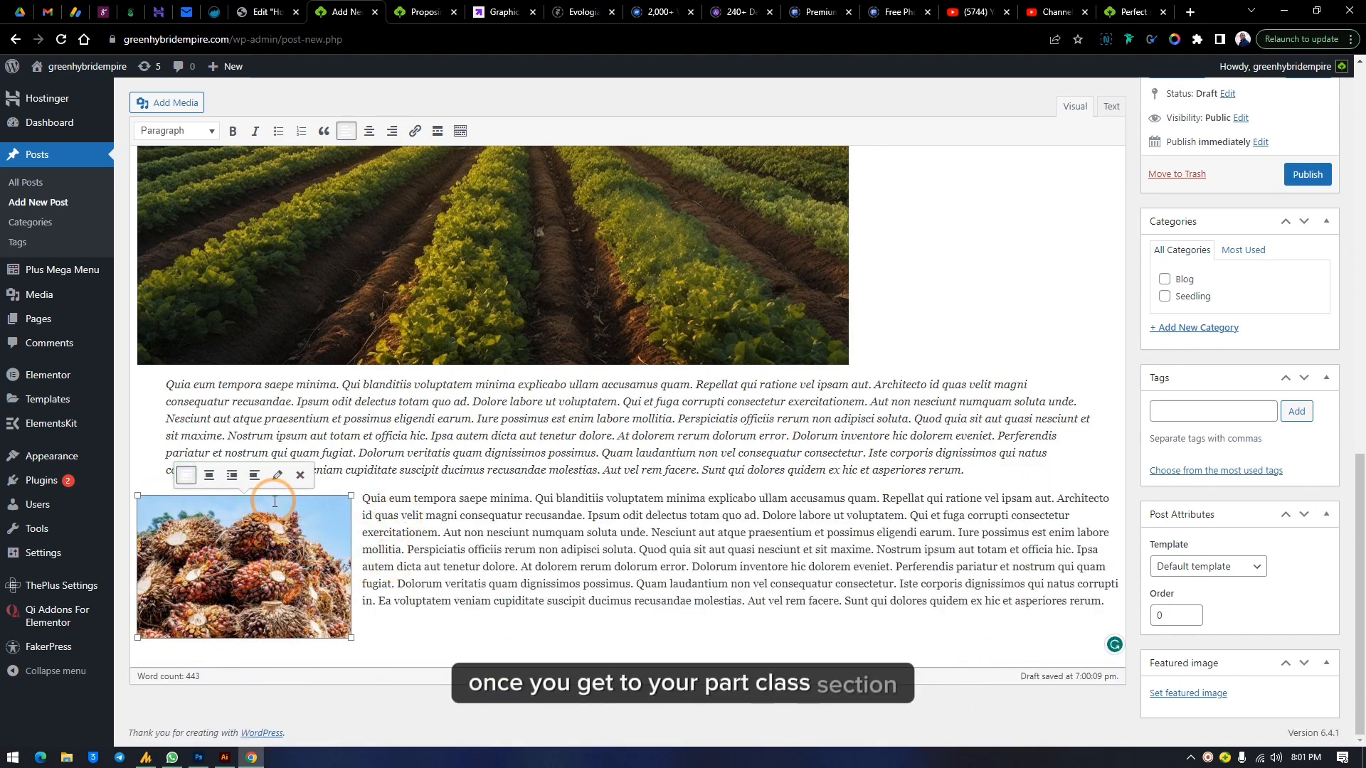
left_click(232, 475)
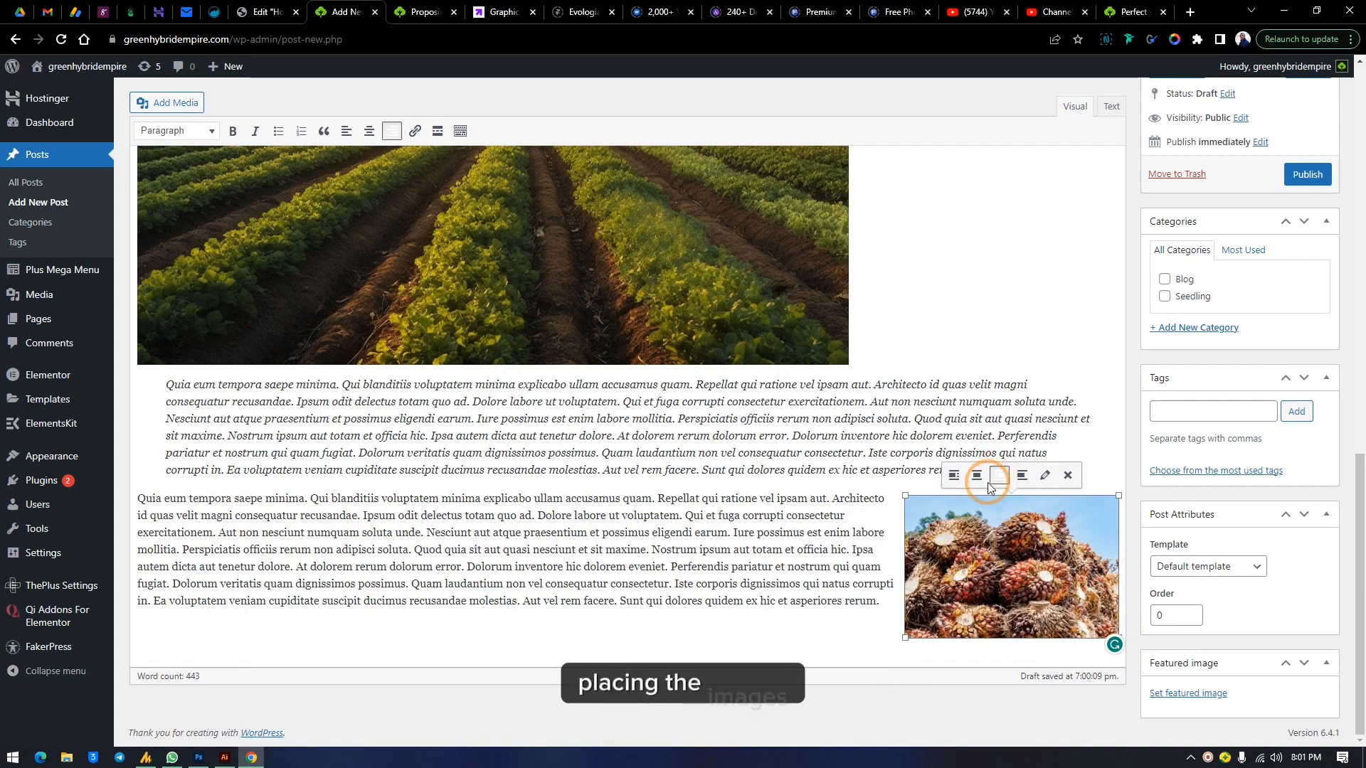
left_click(1023, 475)
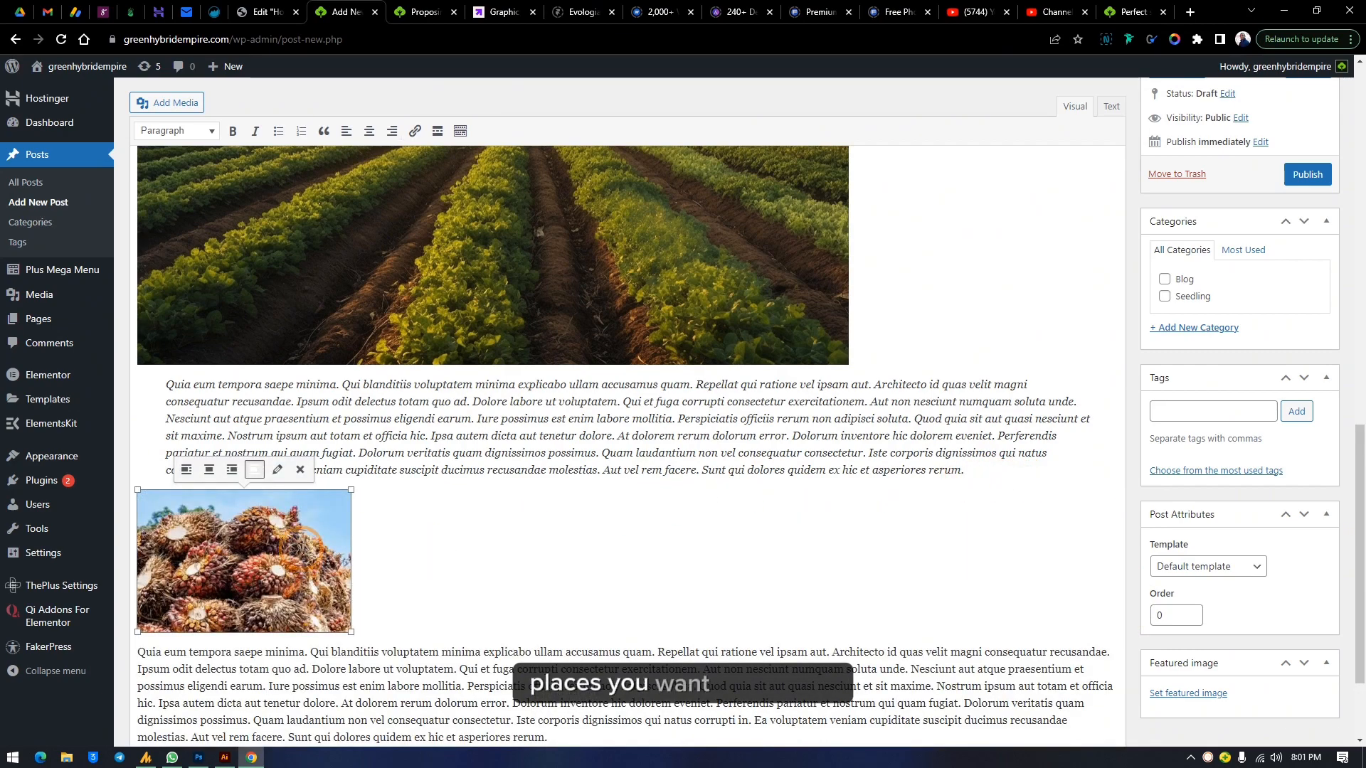
scroll(822, 486, "up", 15)
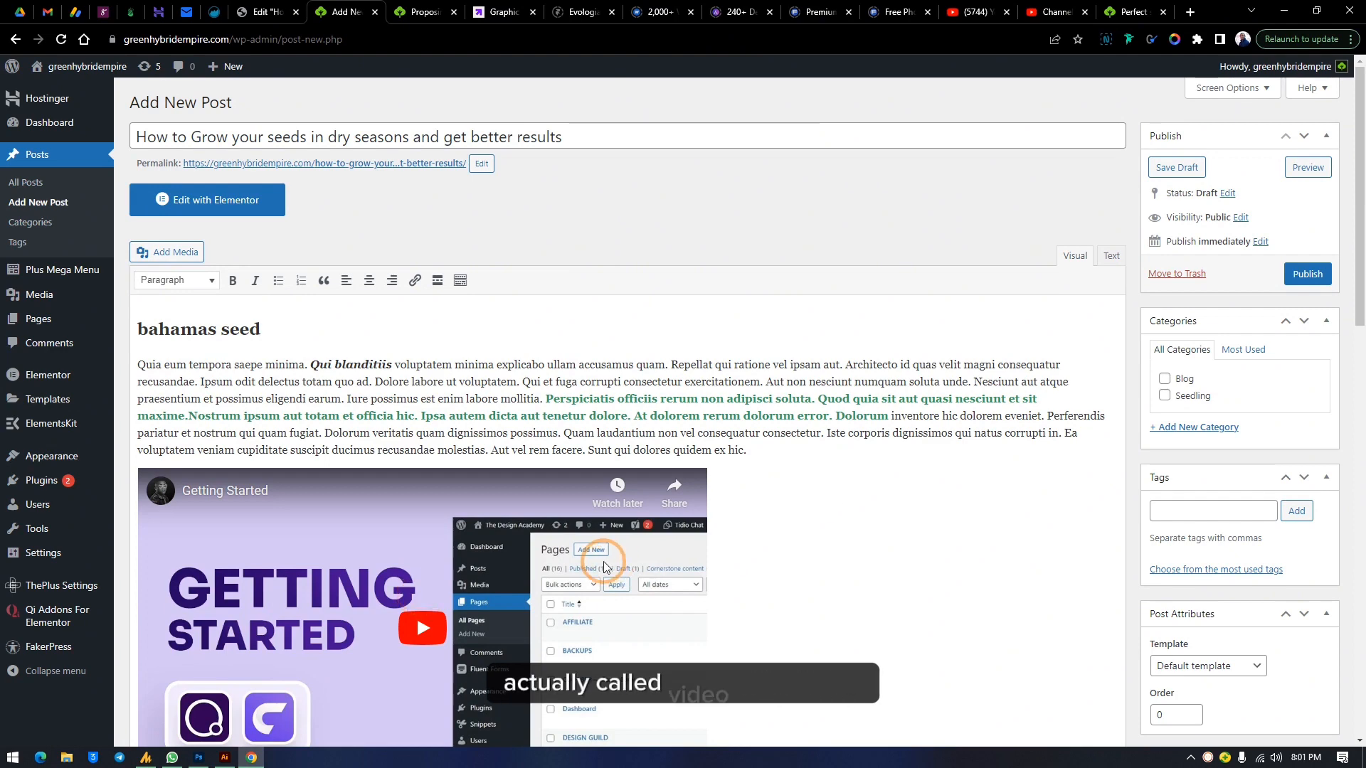
Assign the post to the Blog and Seedling categories
scroll(754, 519, "down", 8)
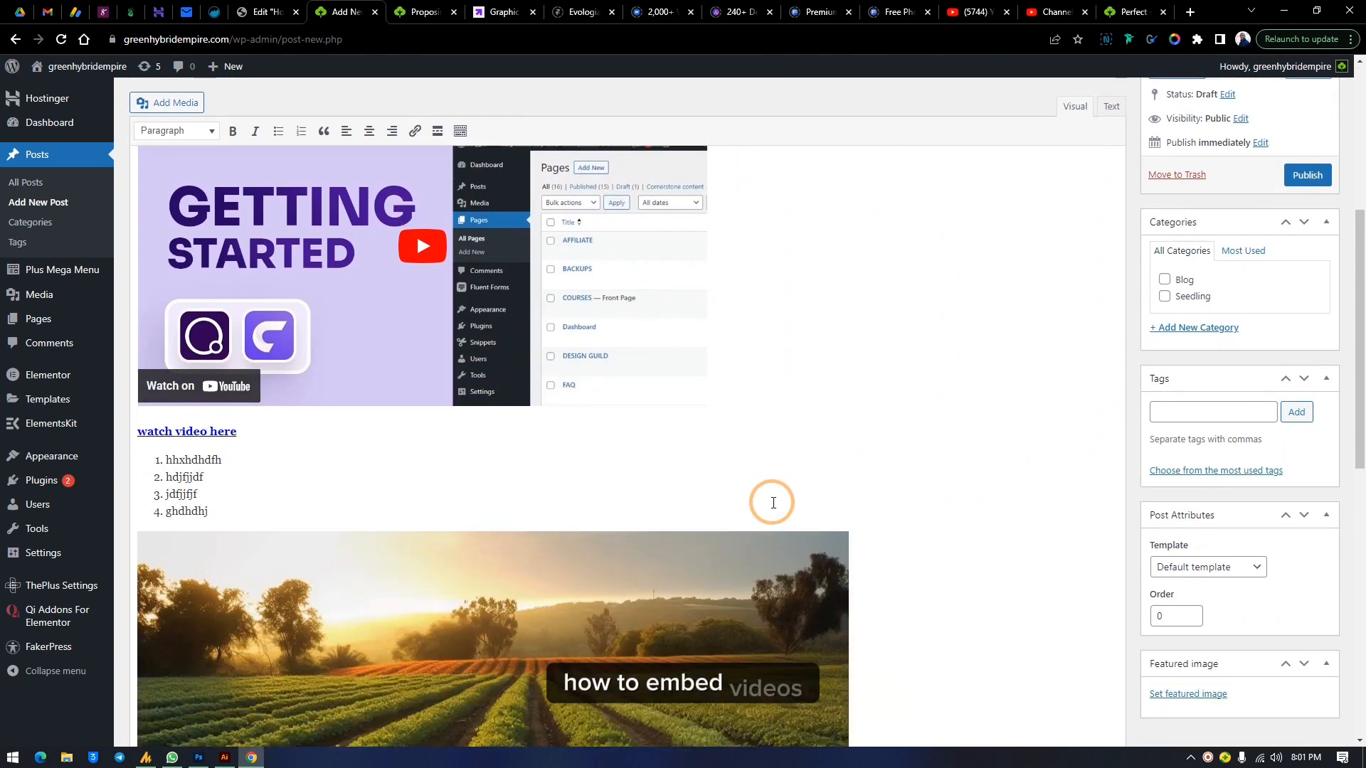
scroll(743, 574, "down", 4)
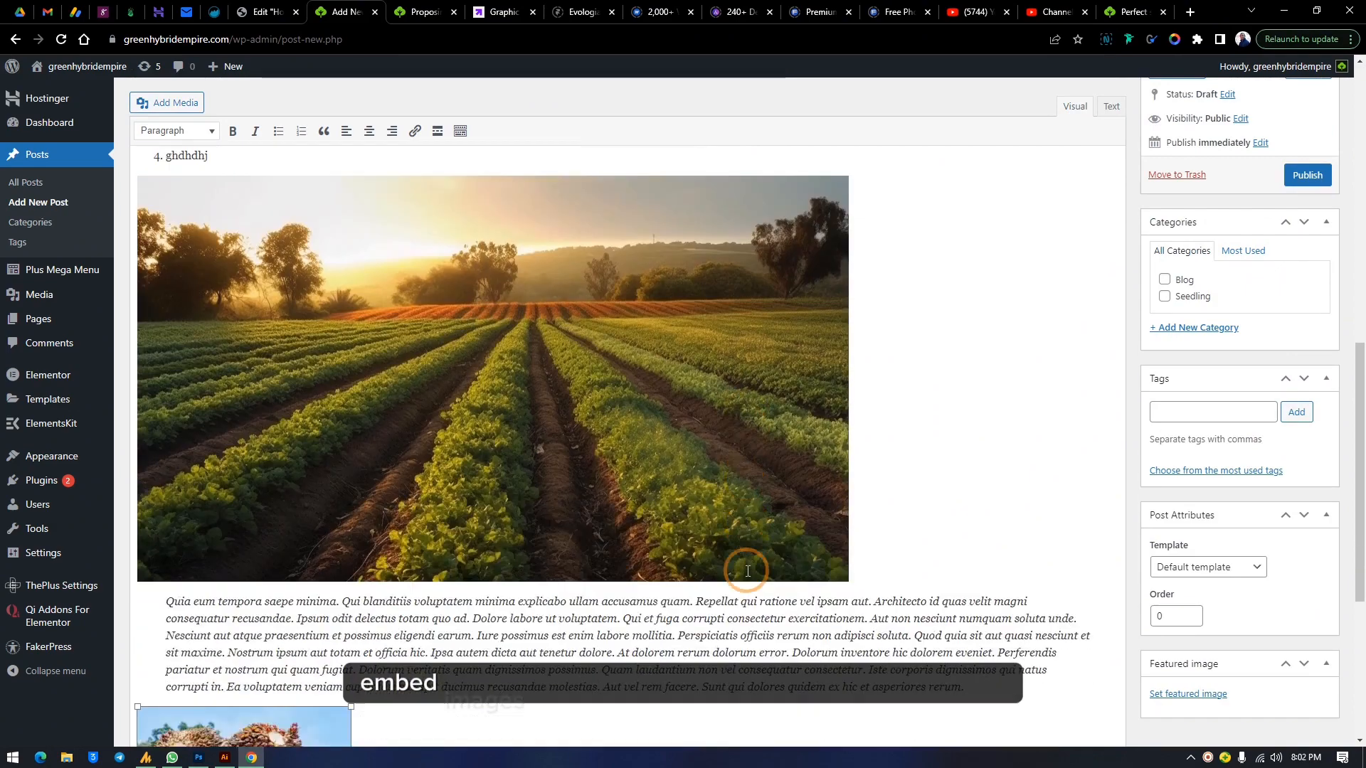
scroll(726, 568, "up", 12)
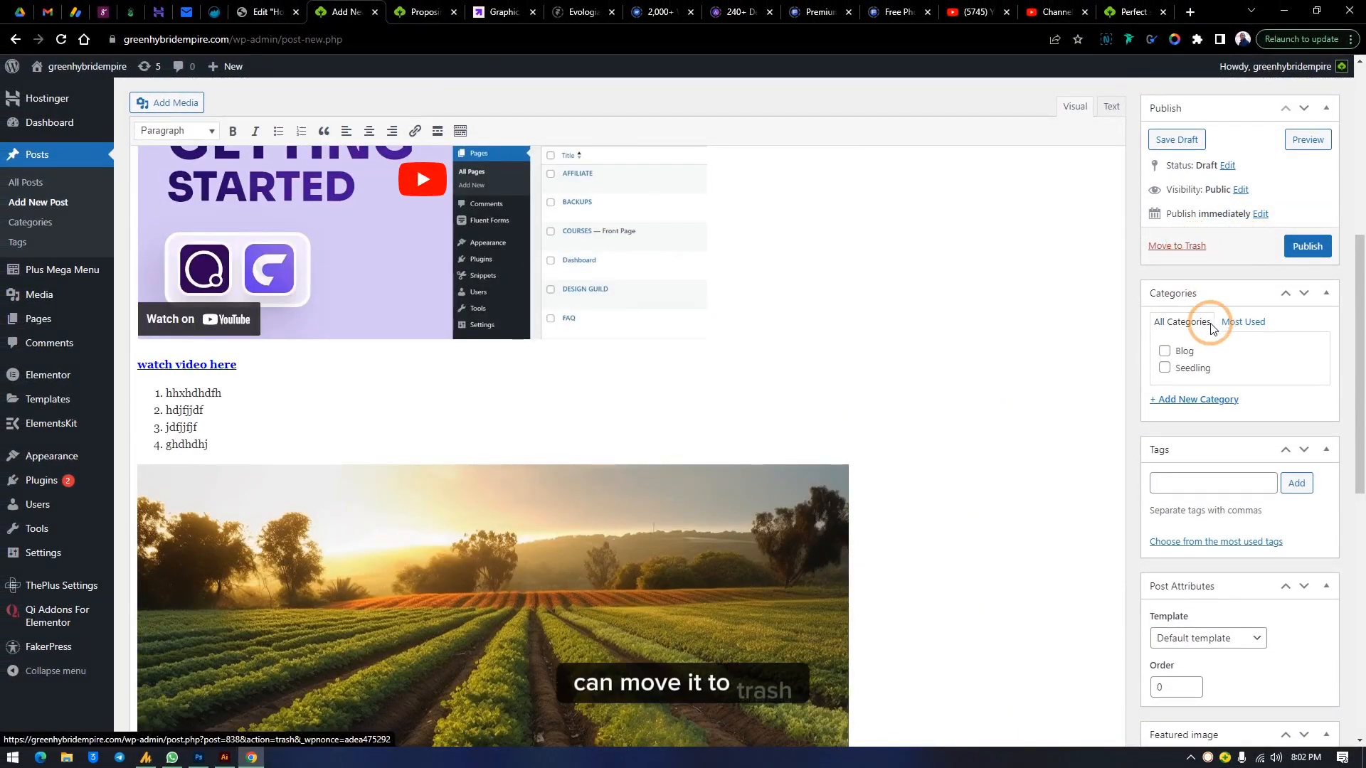
left_click(1176, 370)
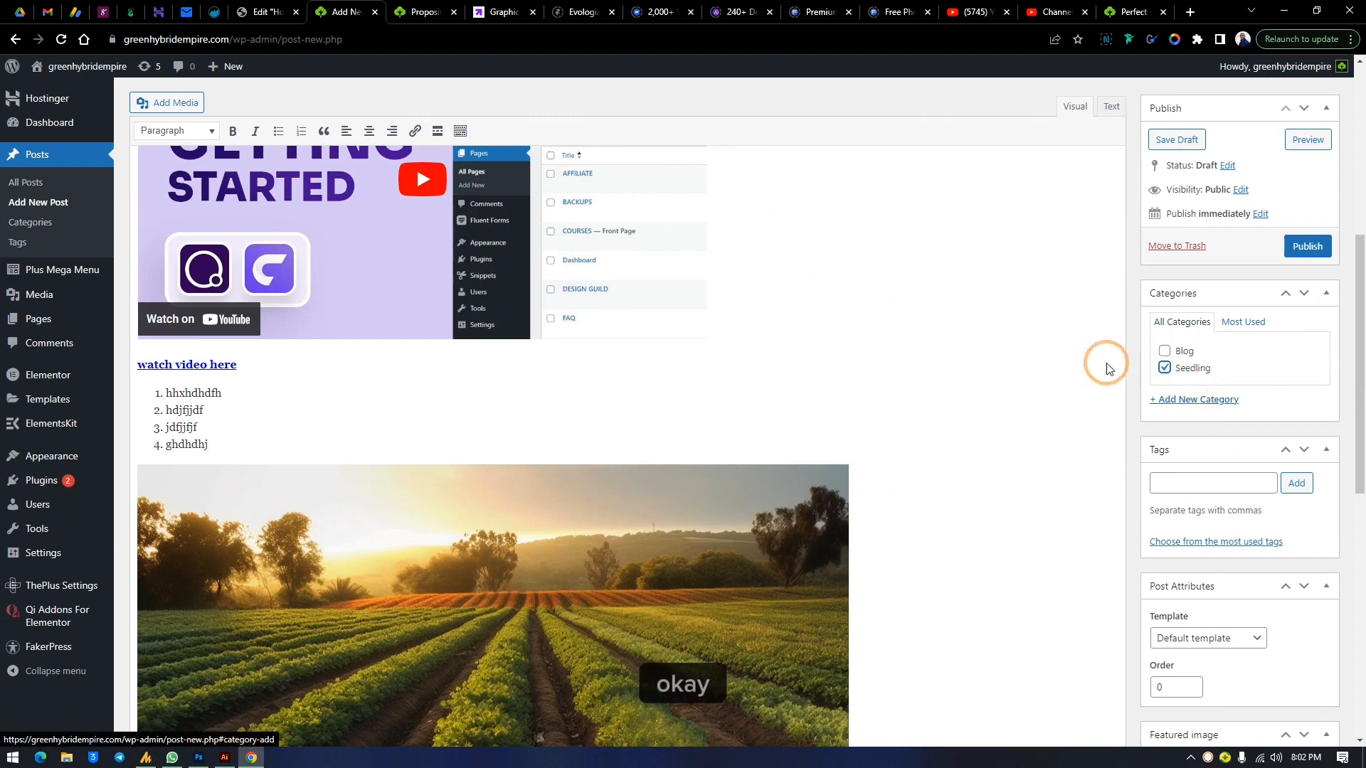
left_click(1163, 351)
left_click(1164, 368)
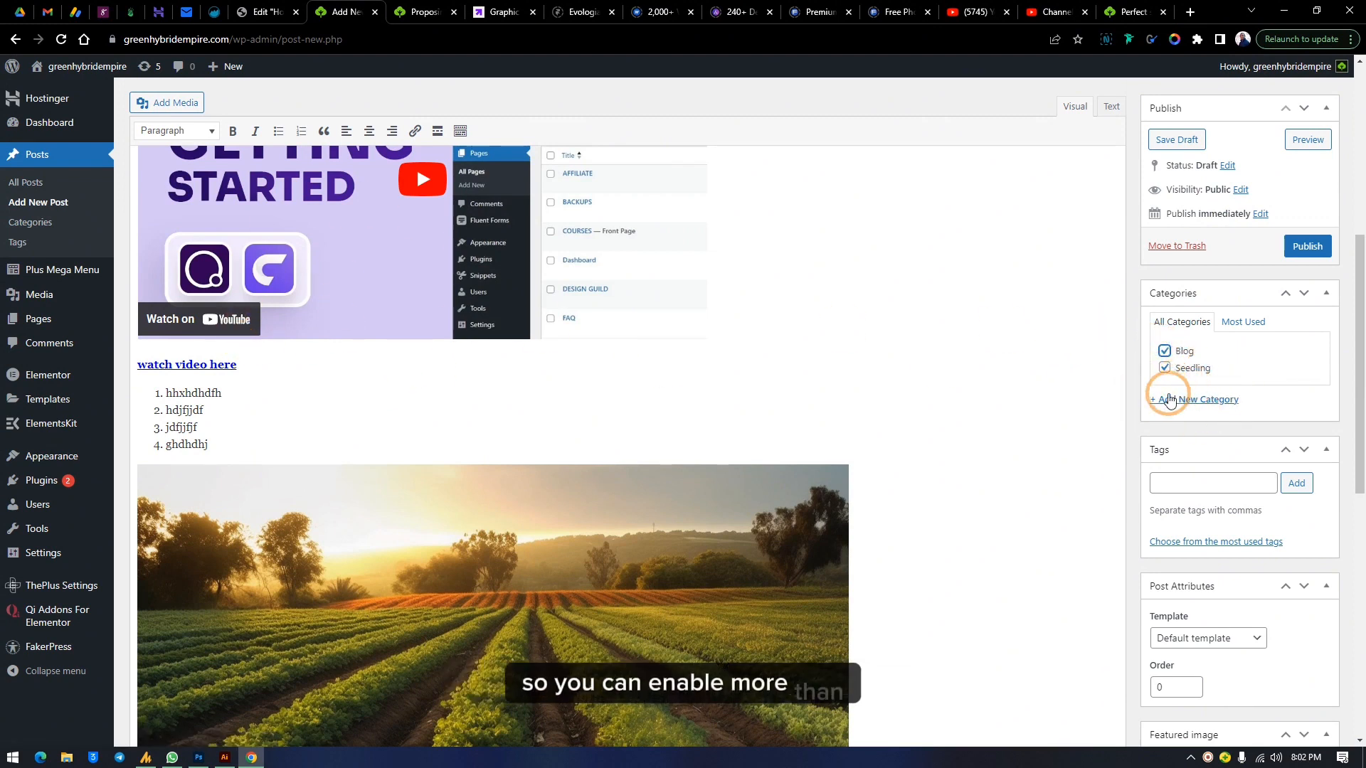
Add a new category named Farm to the post
left_click(1207, 400)
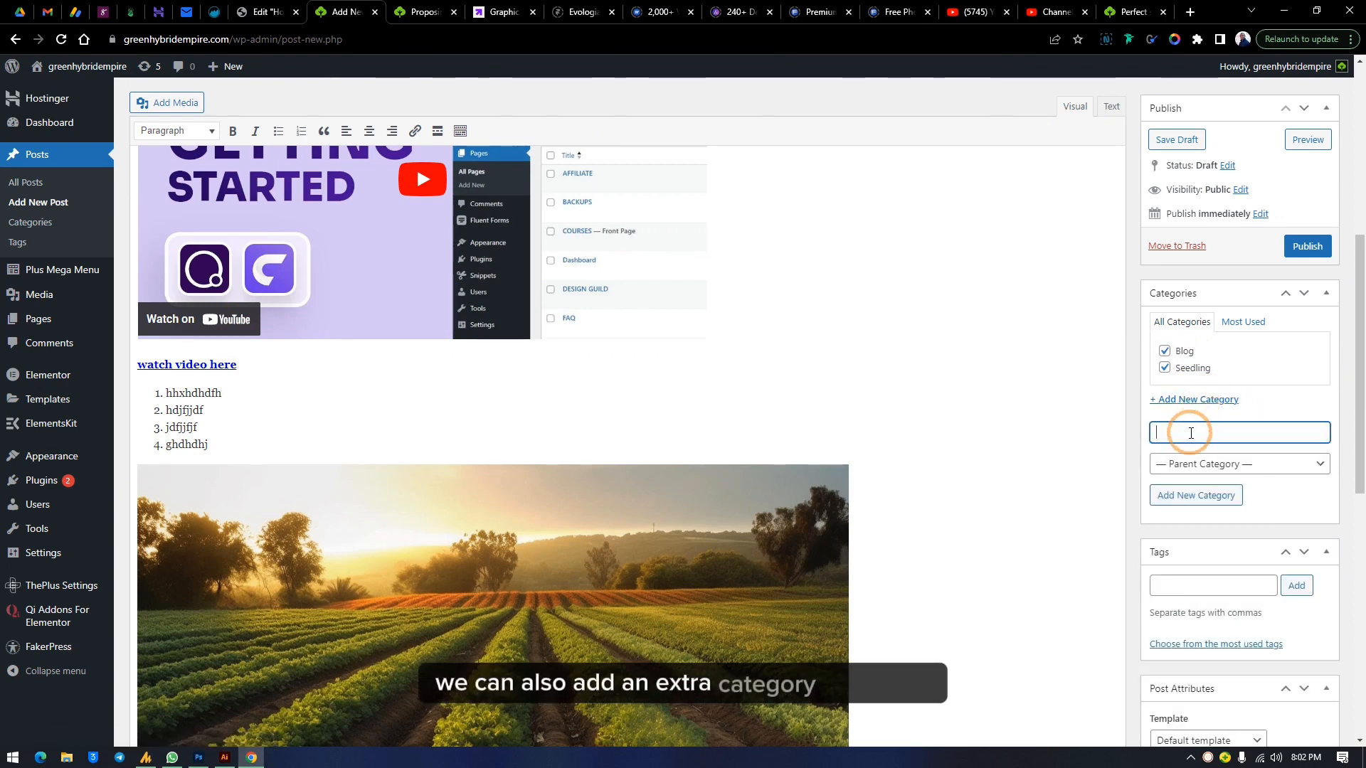
type("Fa")
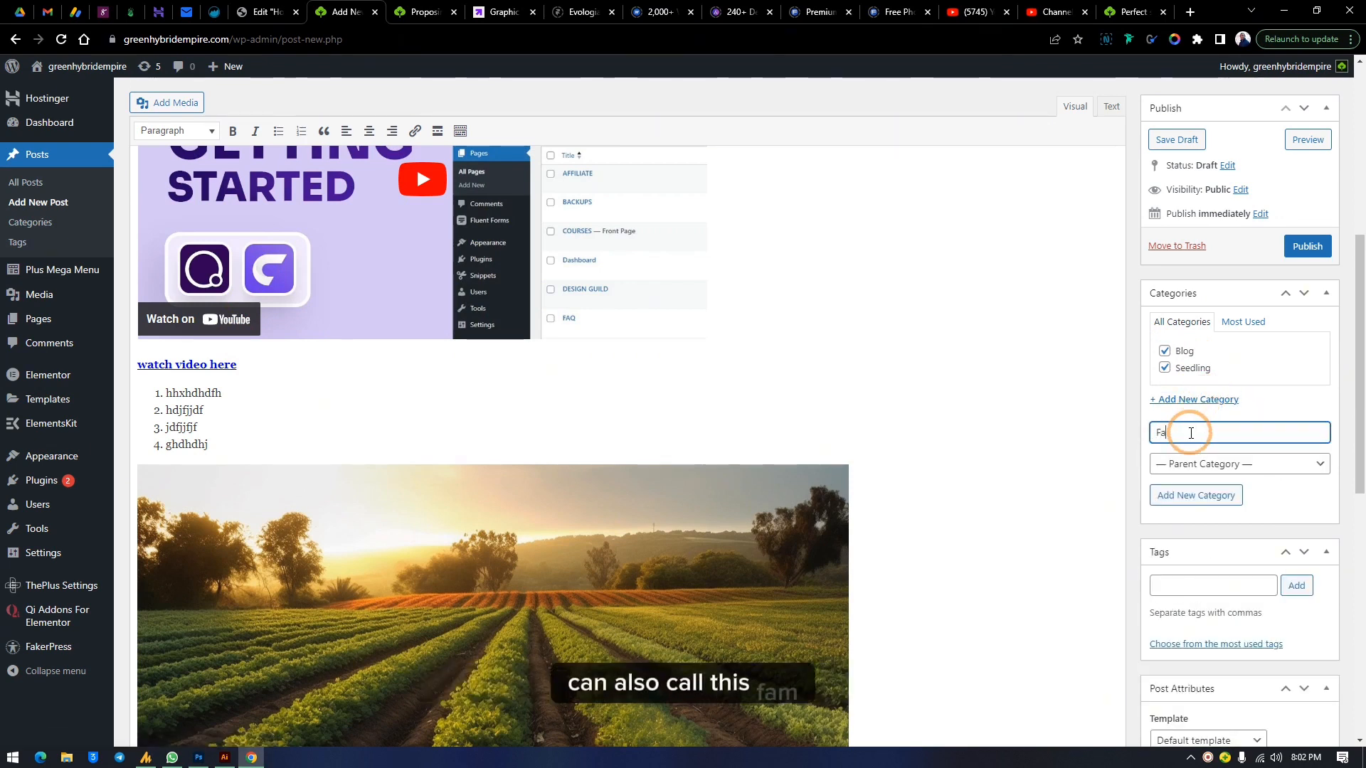
type("rm")
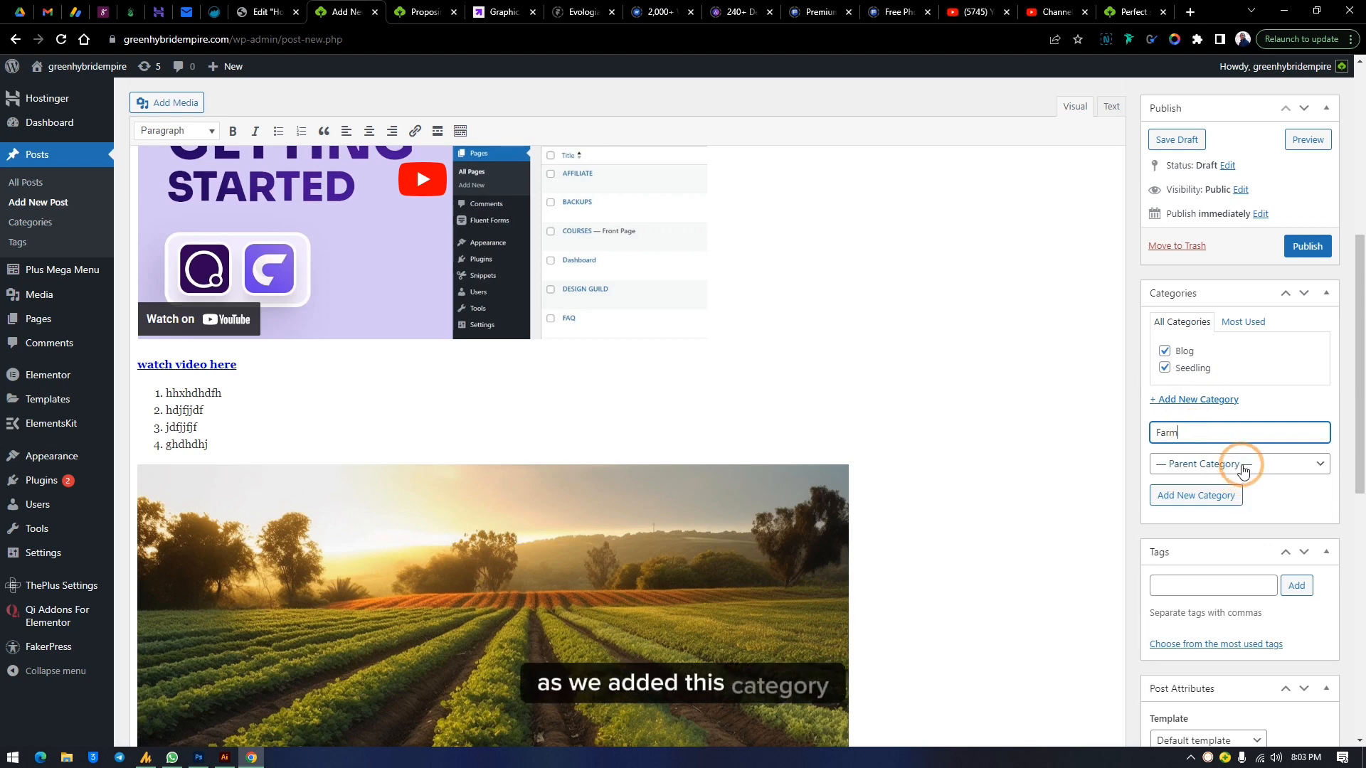
left_click(1184, 501)
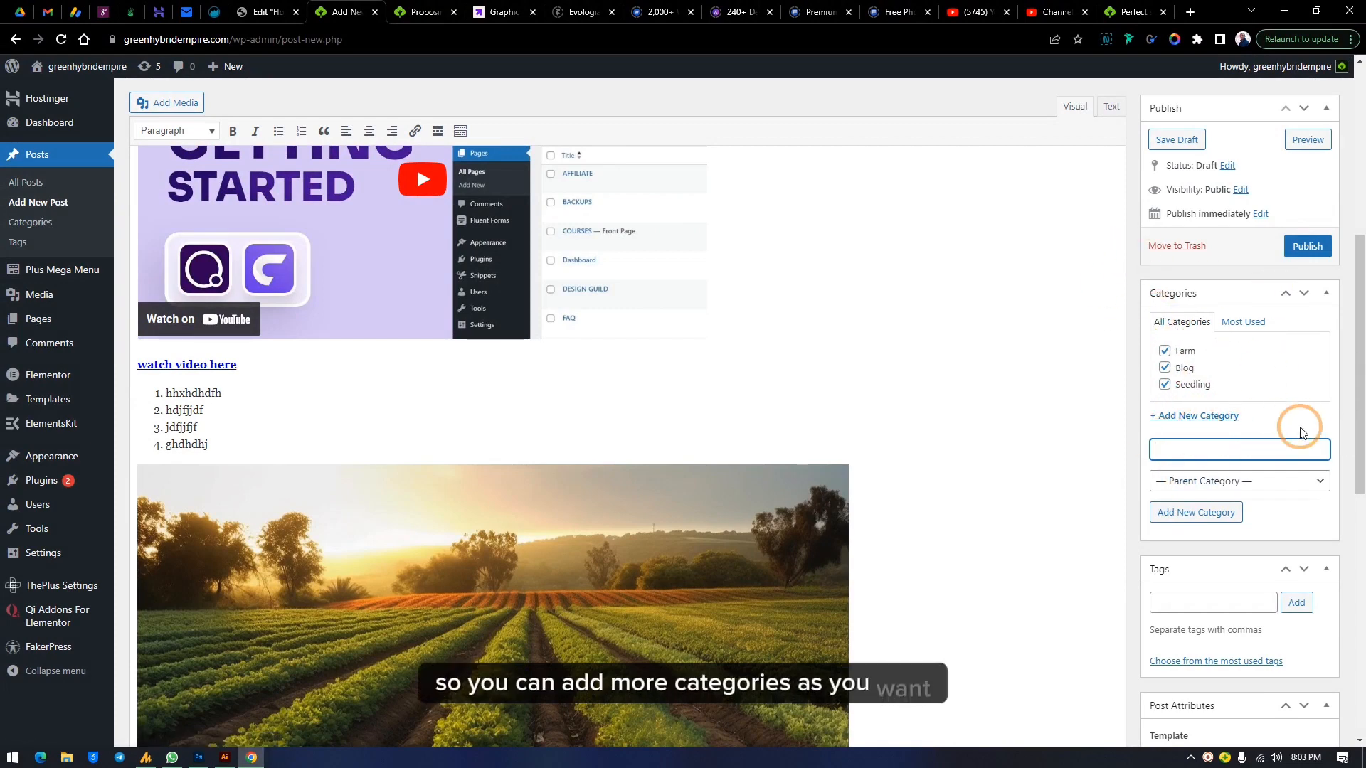
scroll(1230, 434, "down", 2)
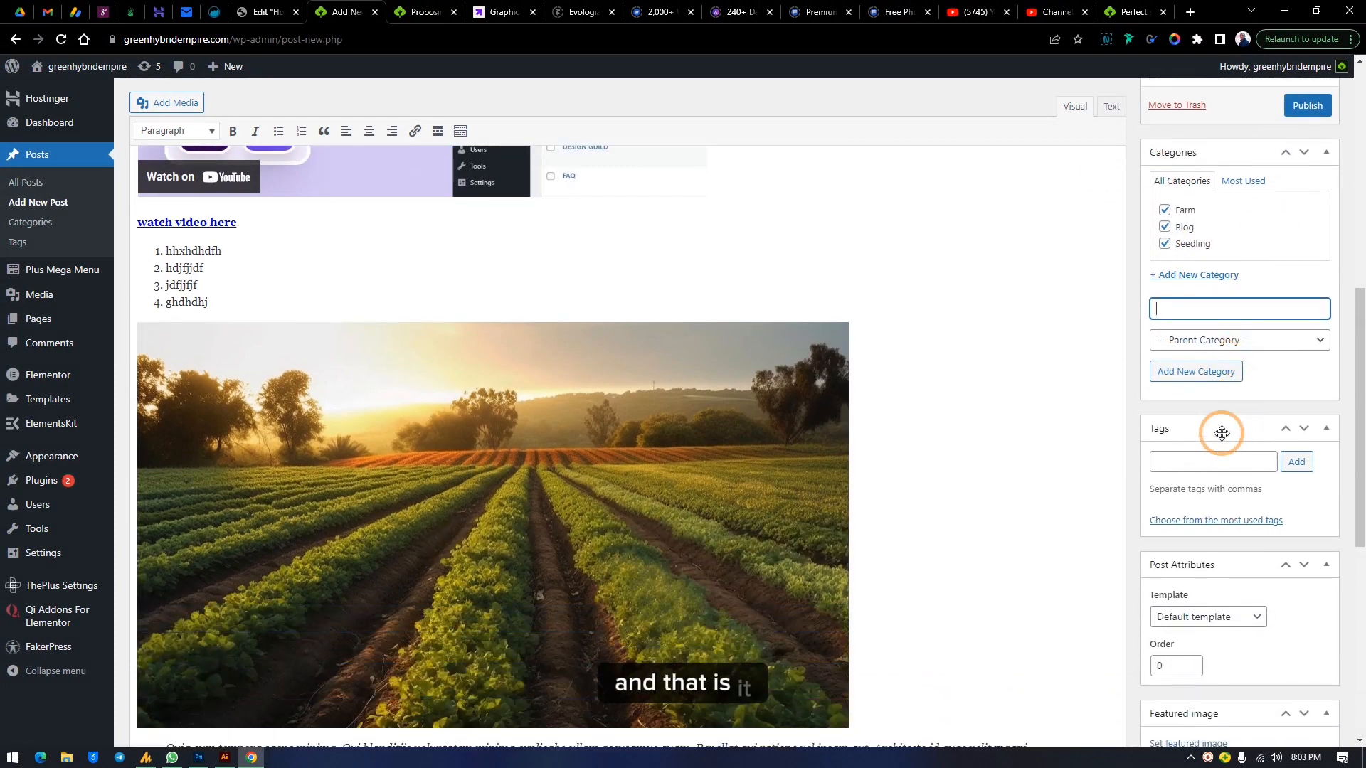
left_click(1212, 345)
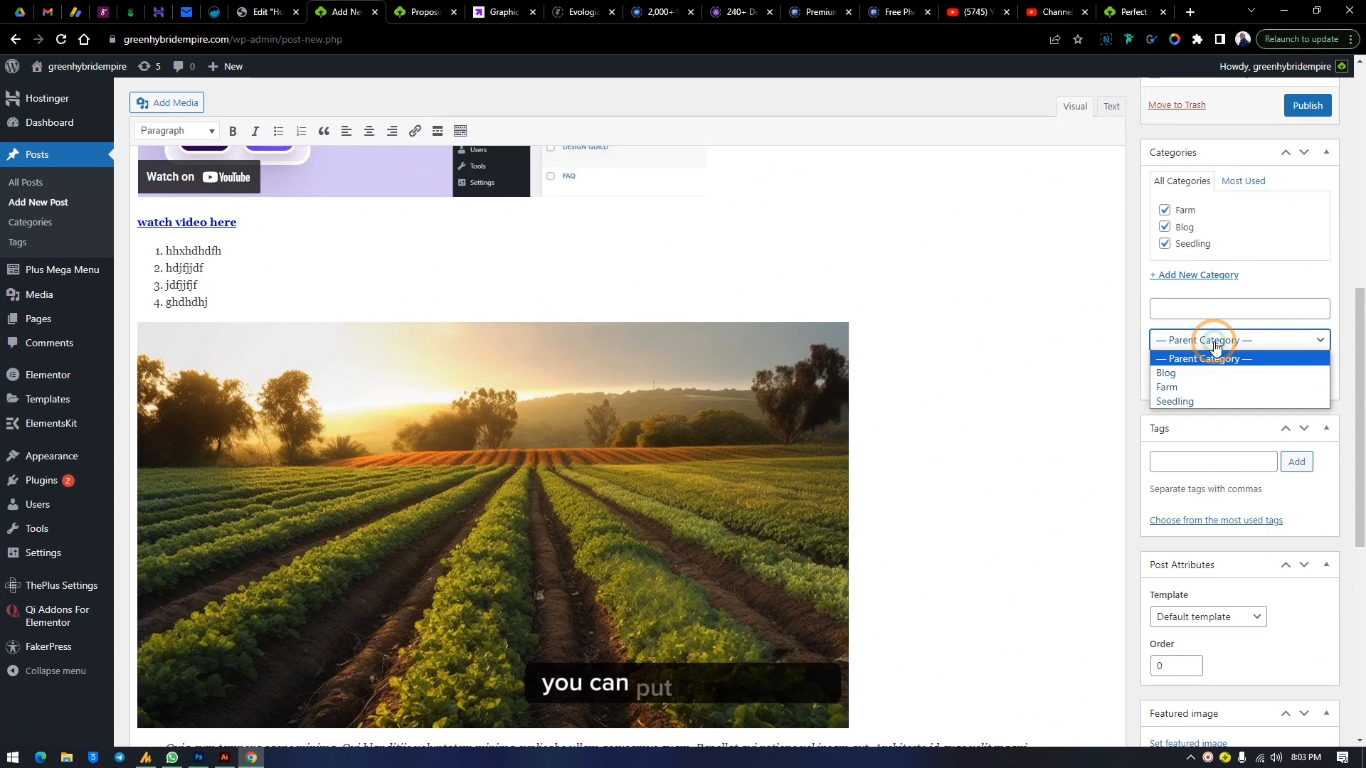
left_click(1224, 297)
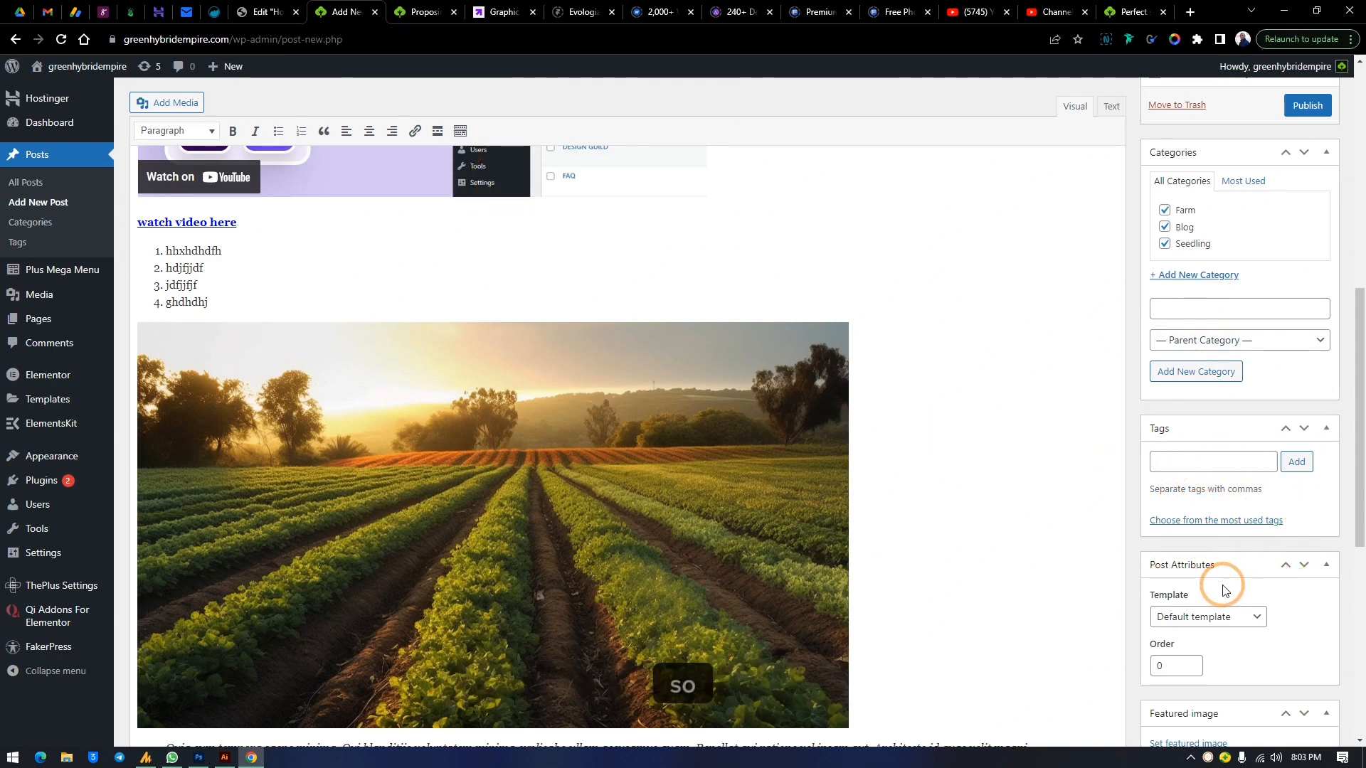
scroll(1216, 576, "down", 4)
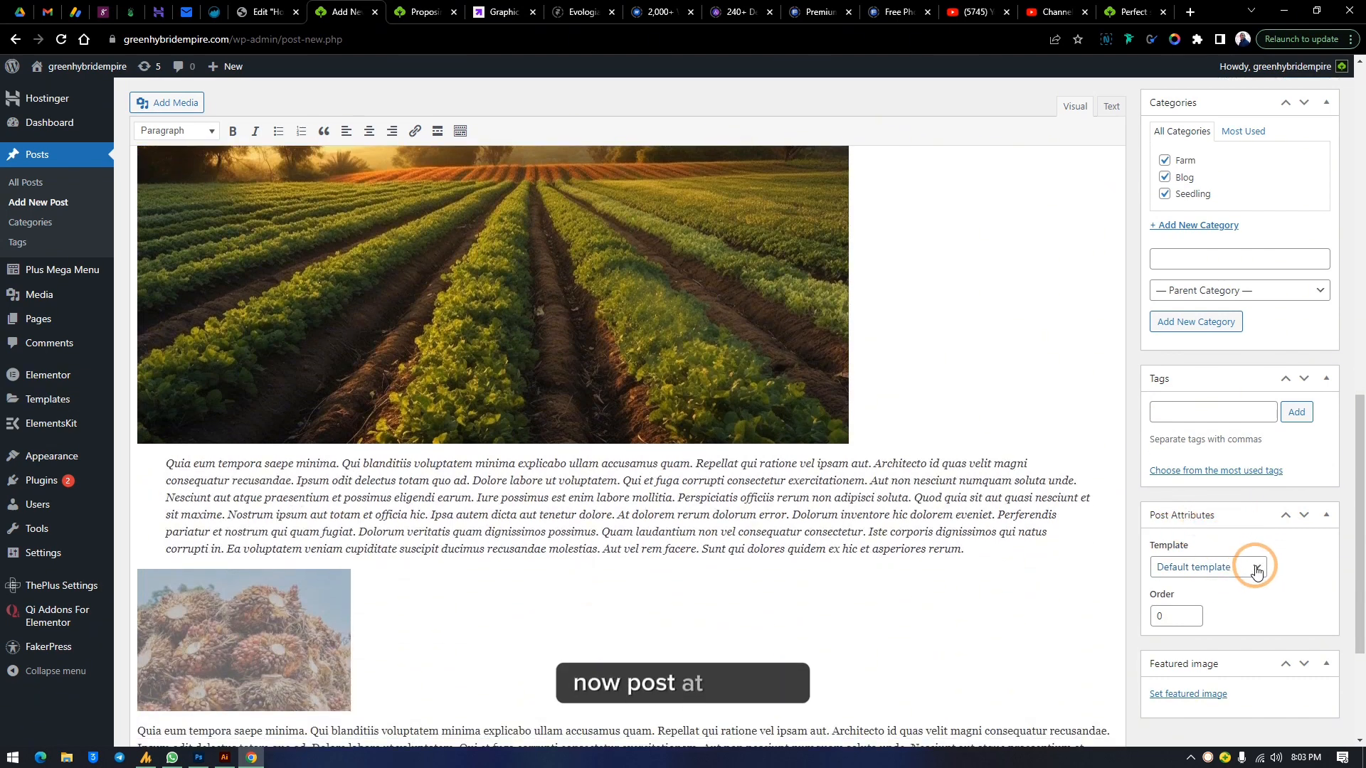
left_click(1254, 567)
left_click(1255, 567)
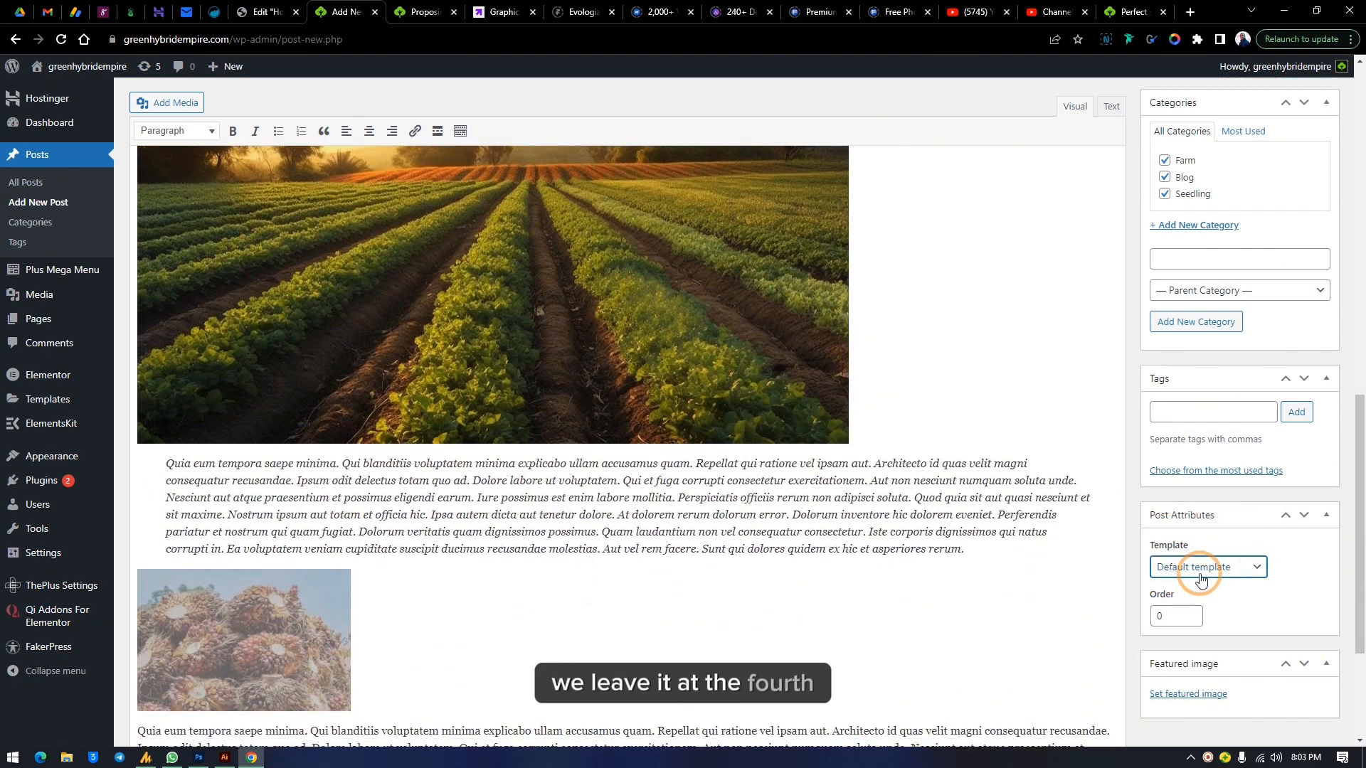
scroll(1277, 611, "down", 2)
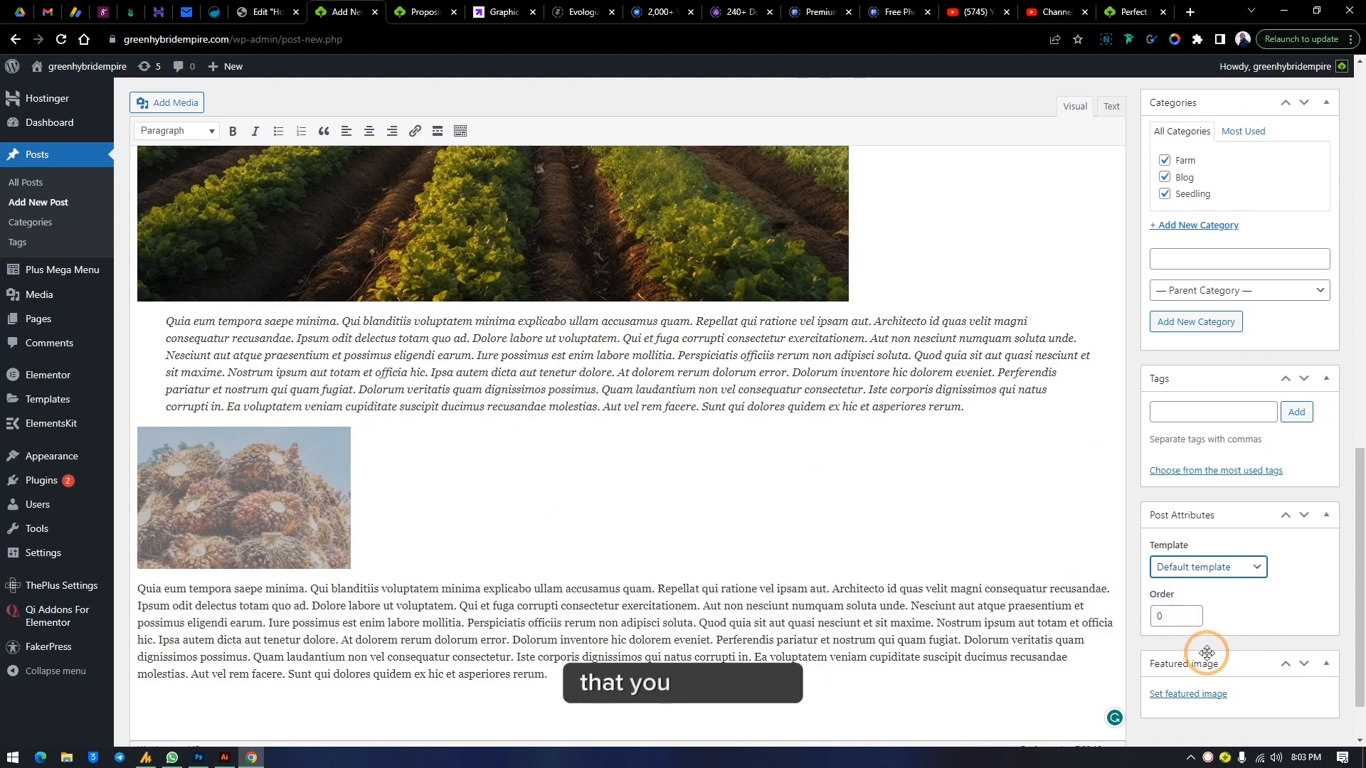
Open the live site's Blog page in another tab to examine how posts' featured images appear, then return to the editor
scroll(969, 442, "up", 10)
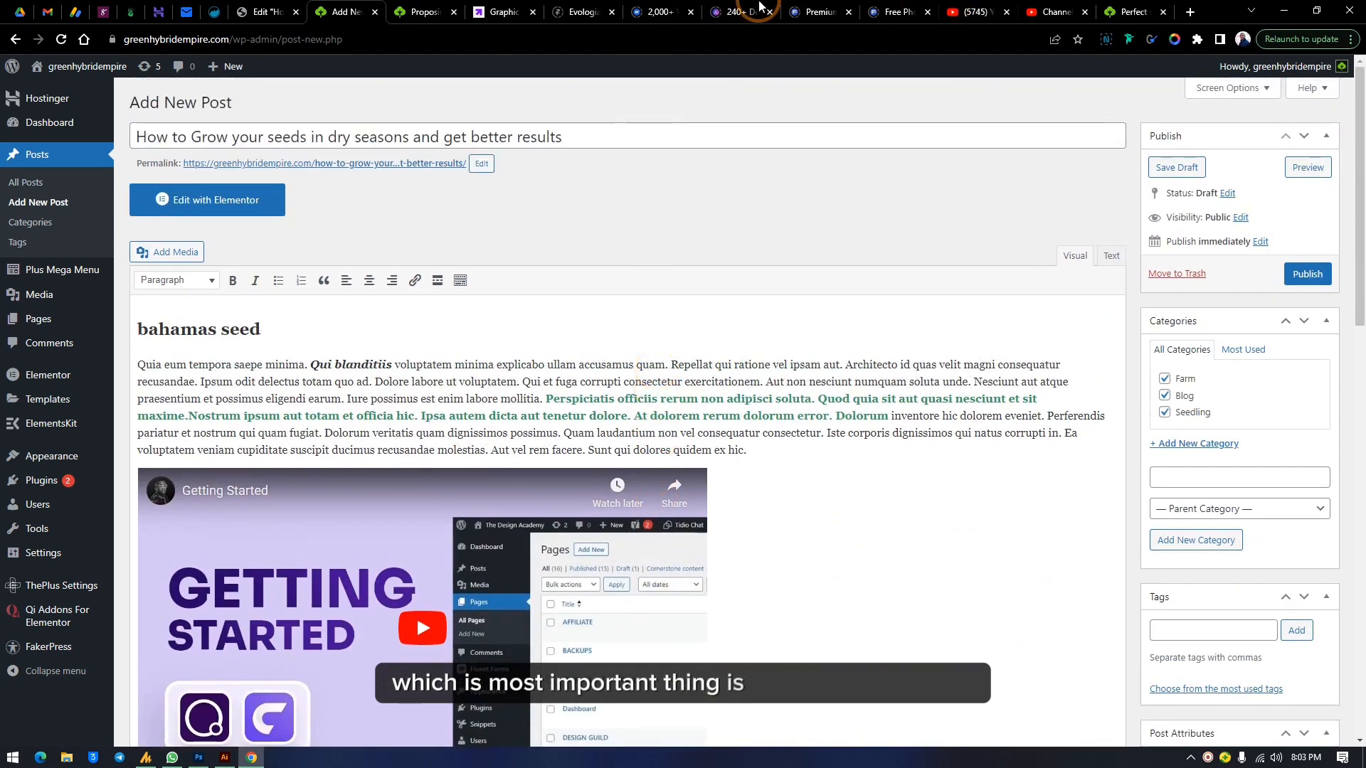
left_click(424, 11)
scroll(583, 296, "up", 7)
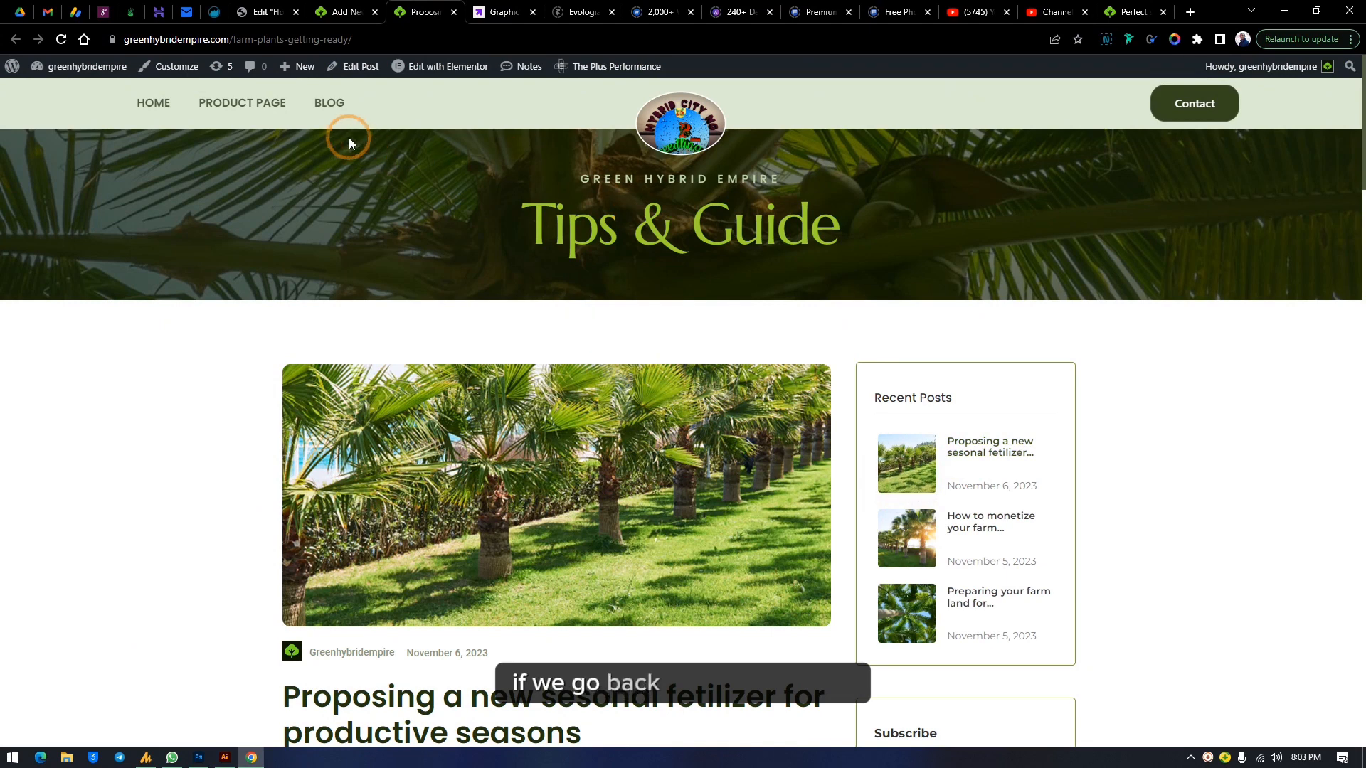
left_click(329, 102)
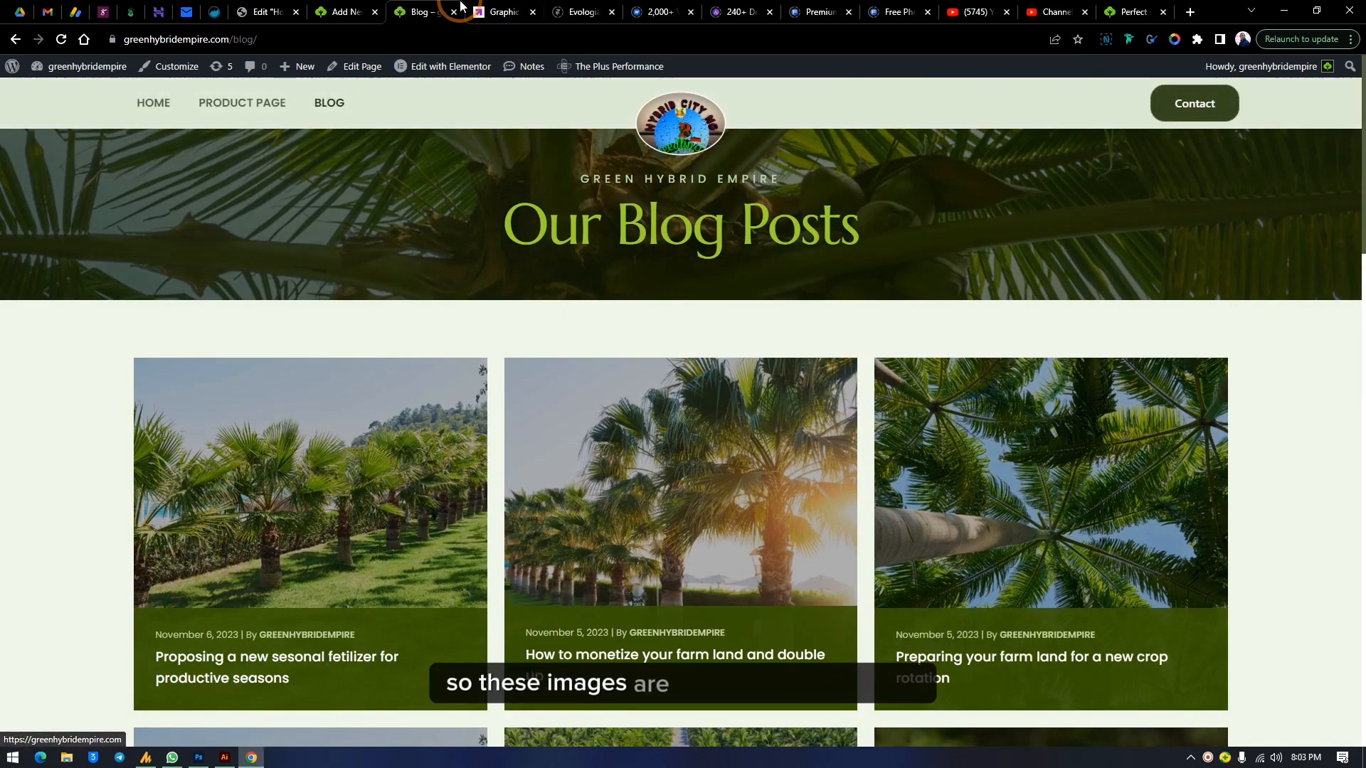
left_click(334, 11)
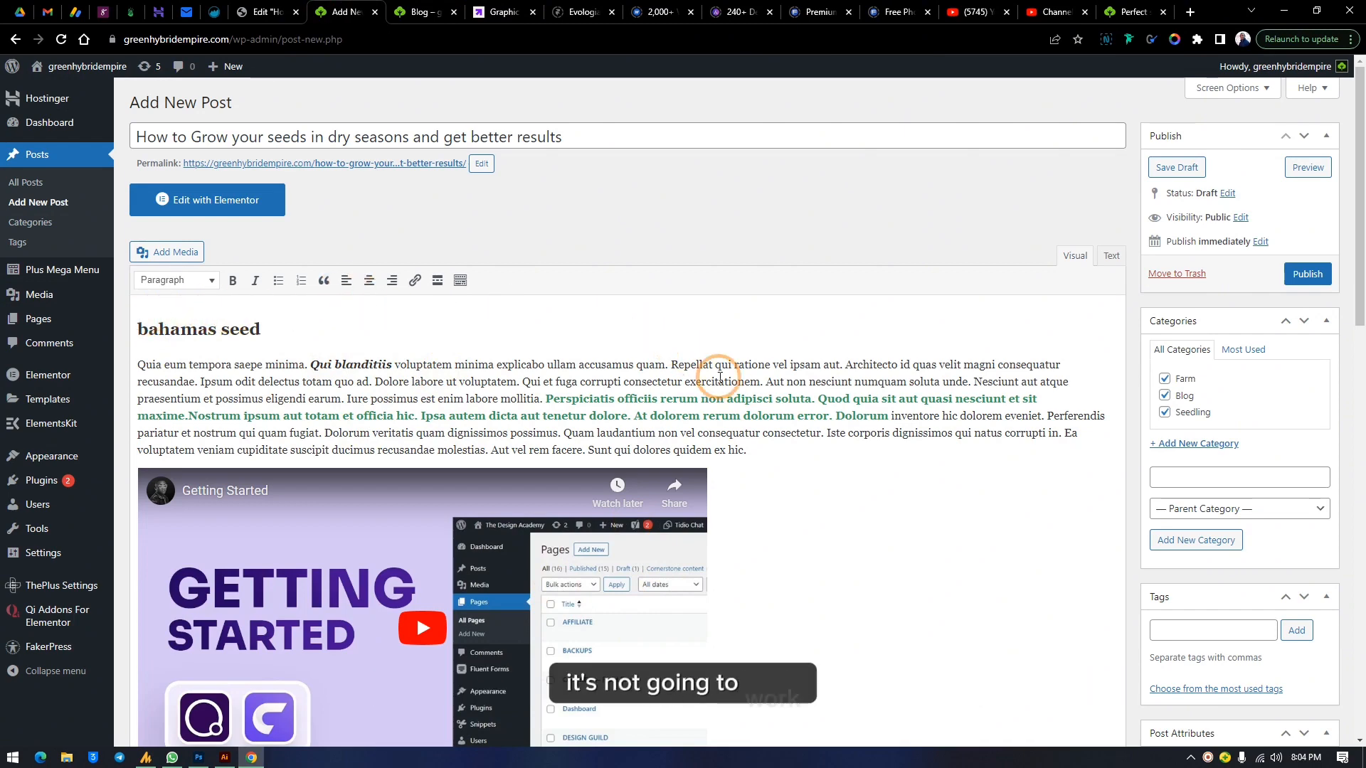
Open the Featured image picker and compare the palm seedling and palm tree images in the Media Library
scroll(1337, 642, "down", 4)
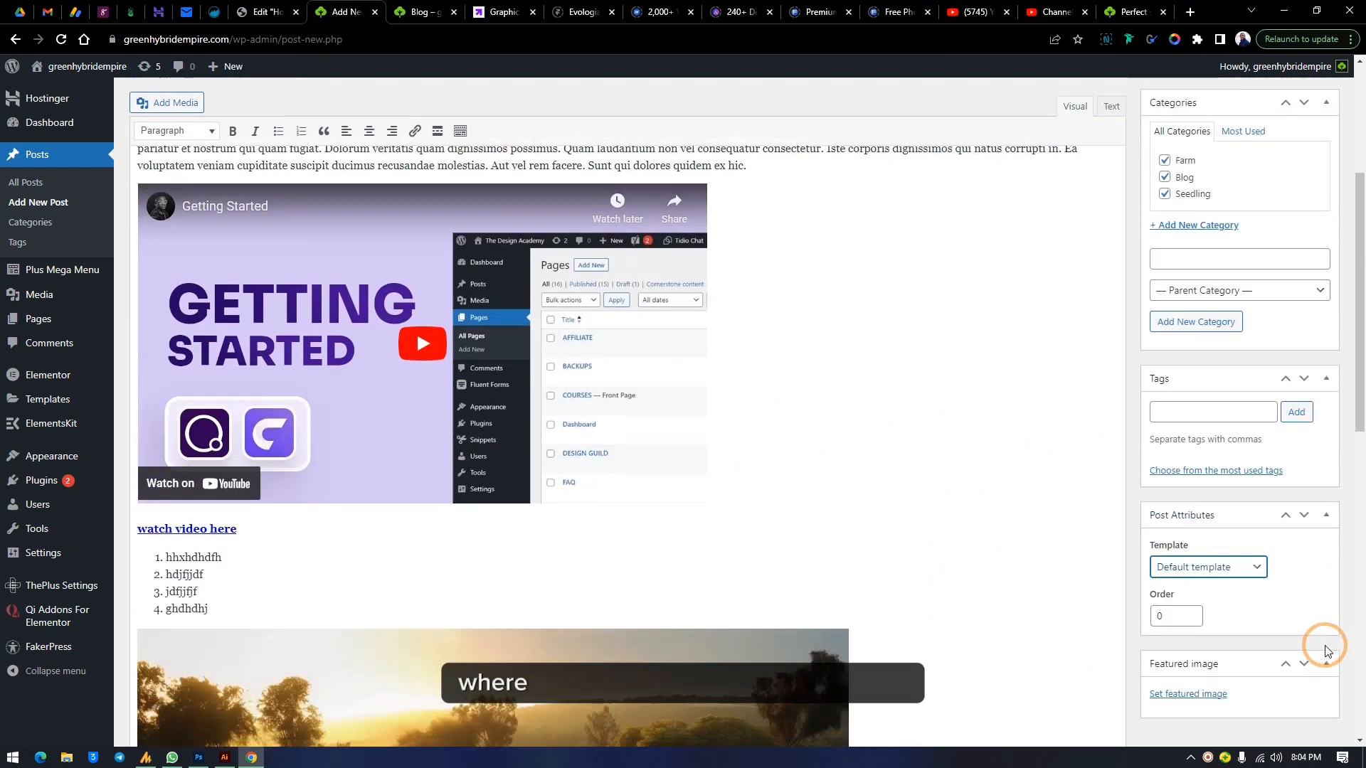
left_click(1209, 694)
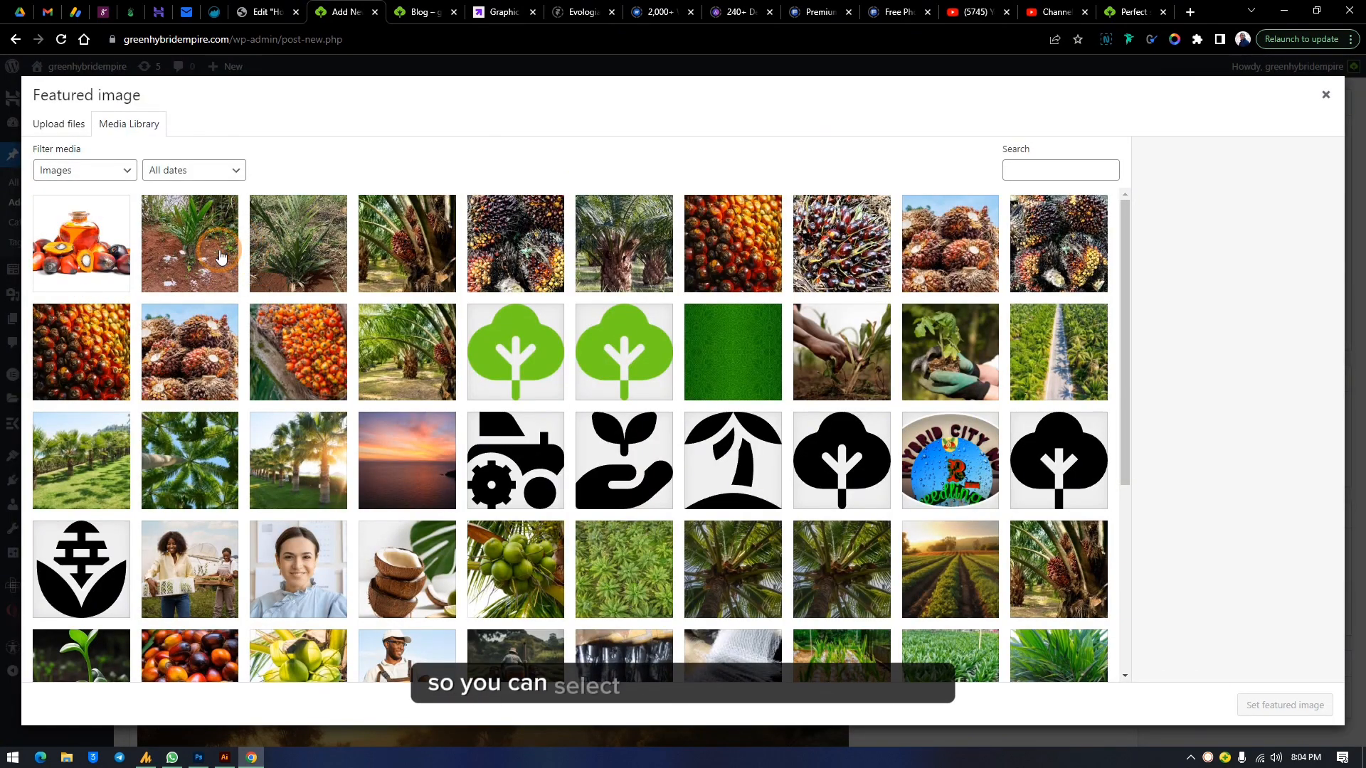
left_click(203, 265)
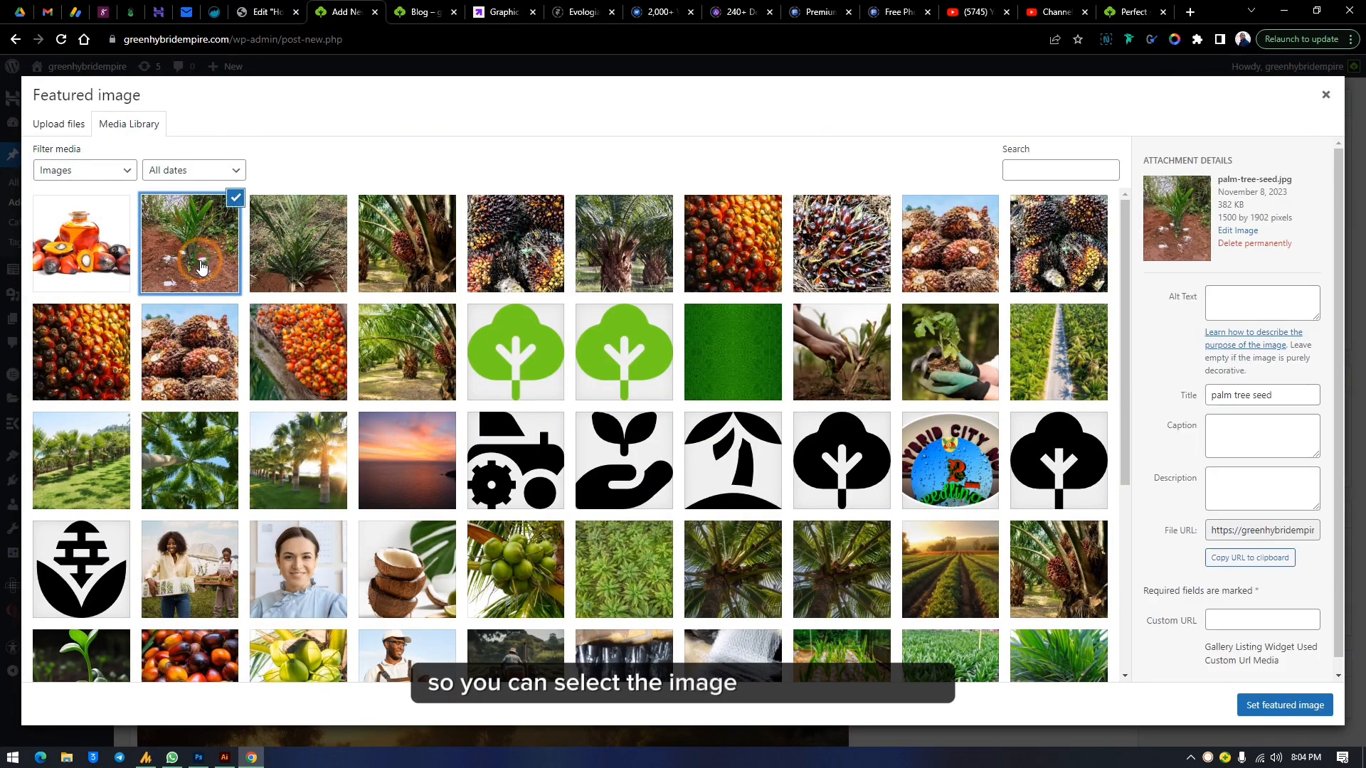
left_click(337, 259)
left_click(433, 273)
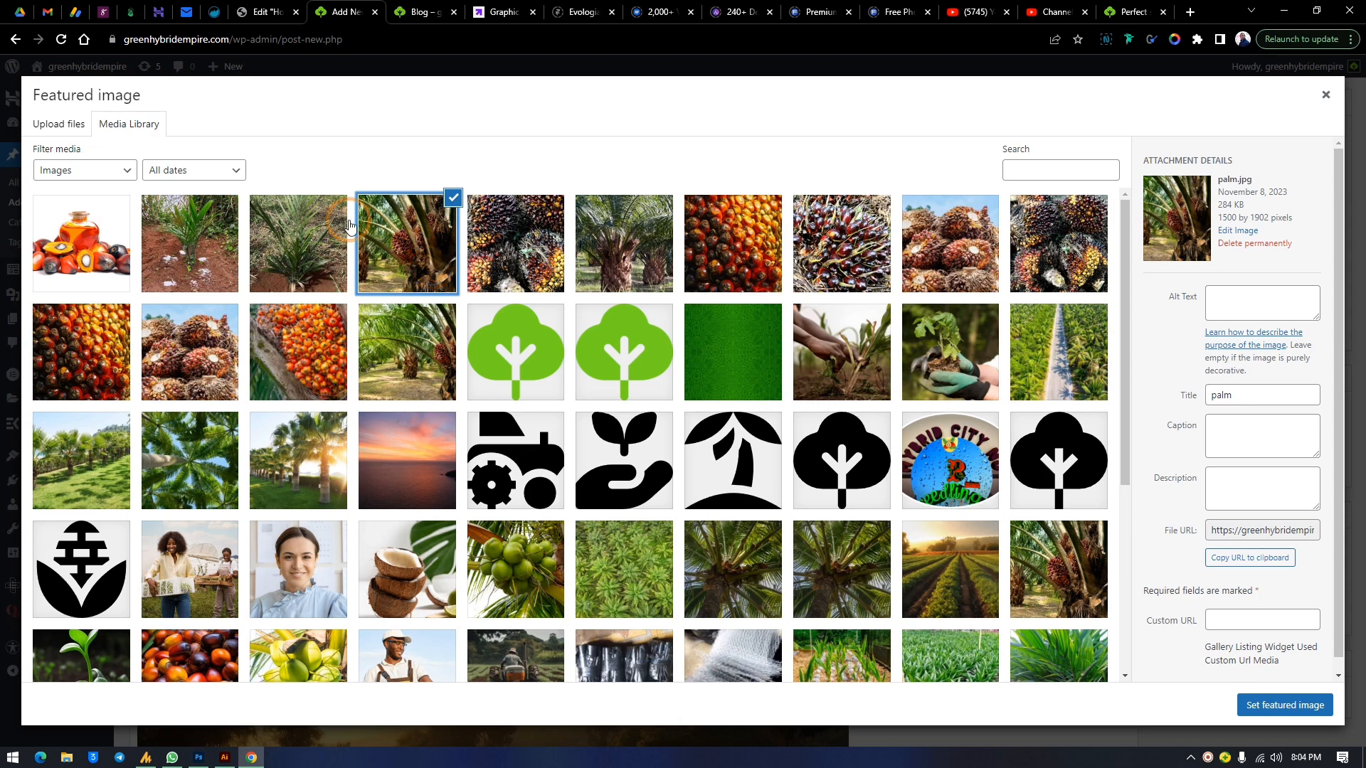
left_click(738, 365)
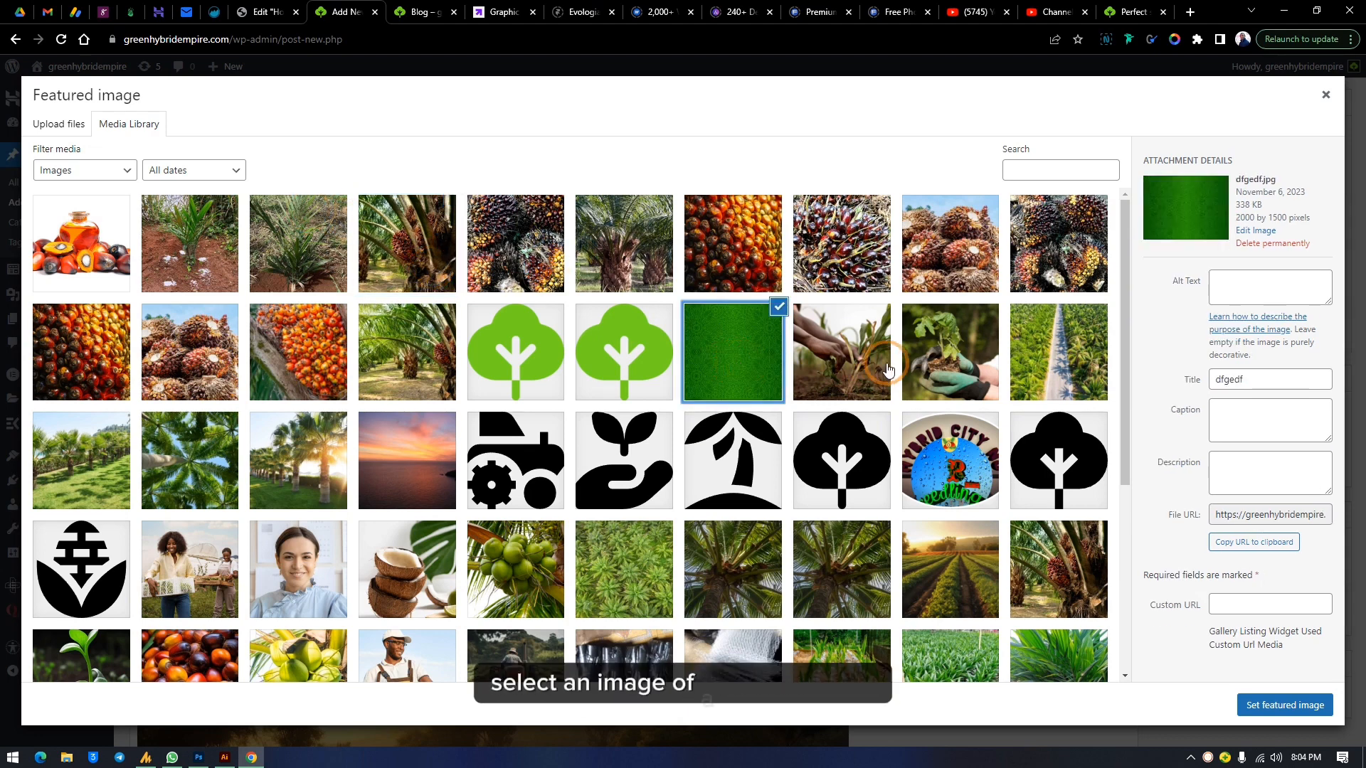
left_click(843, 240)
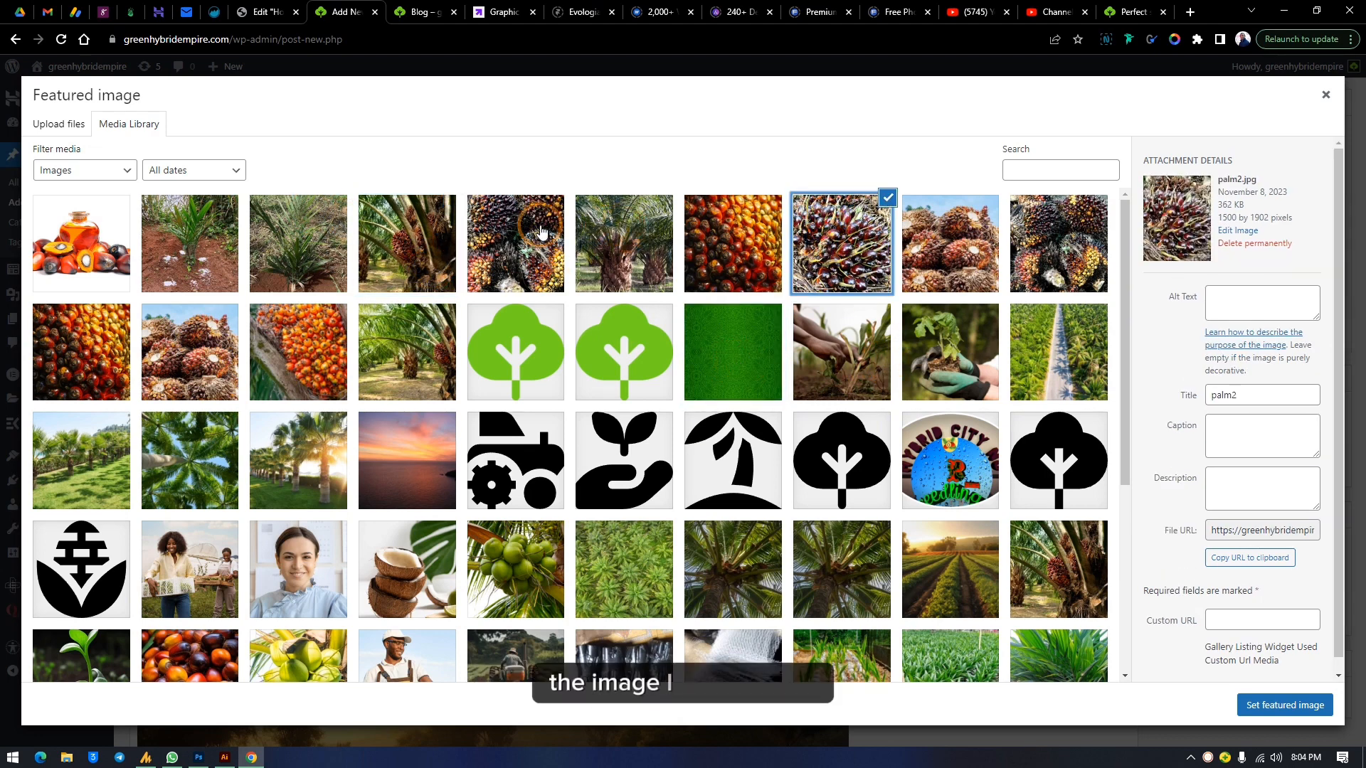
left_click(317, 243)
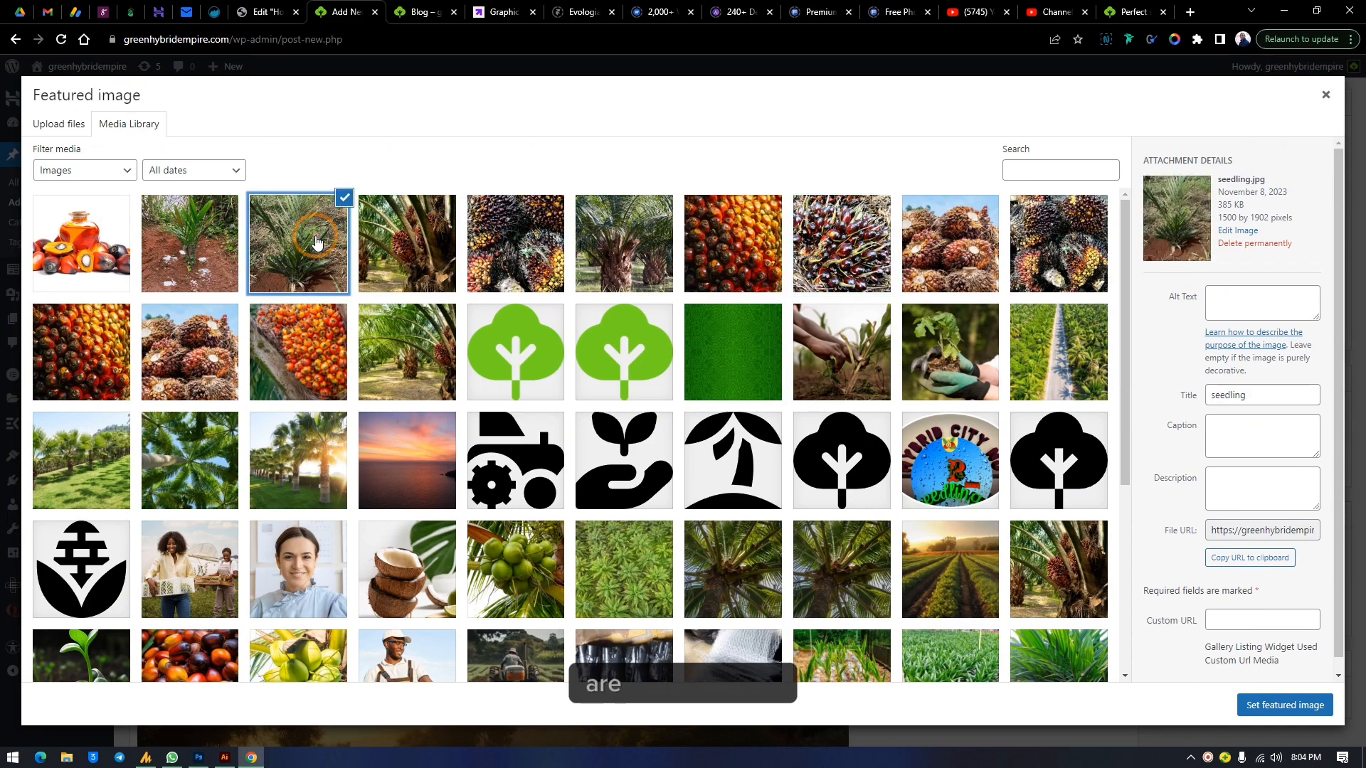
left_click(183, 248)
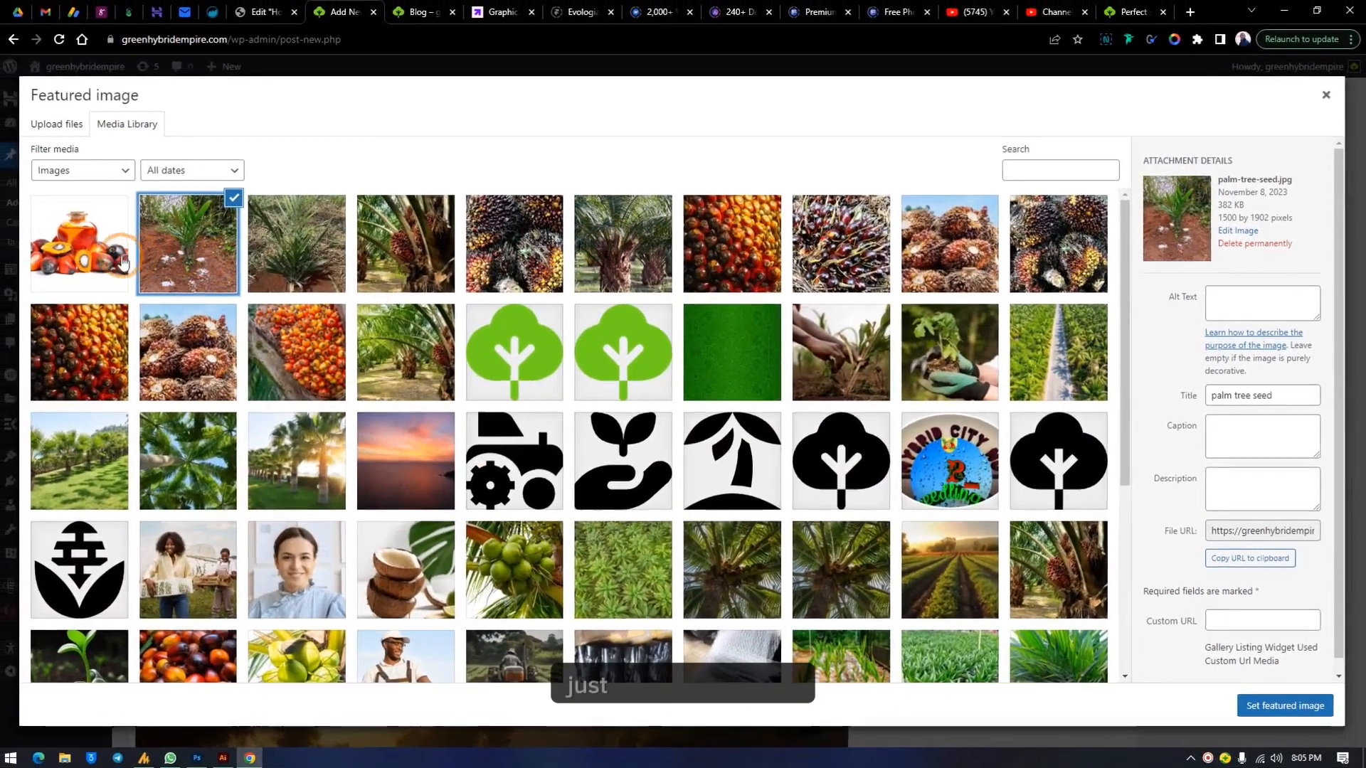
left_click(296, 265)
left_click(409, 263)
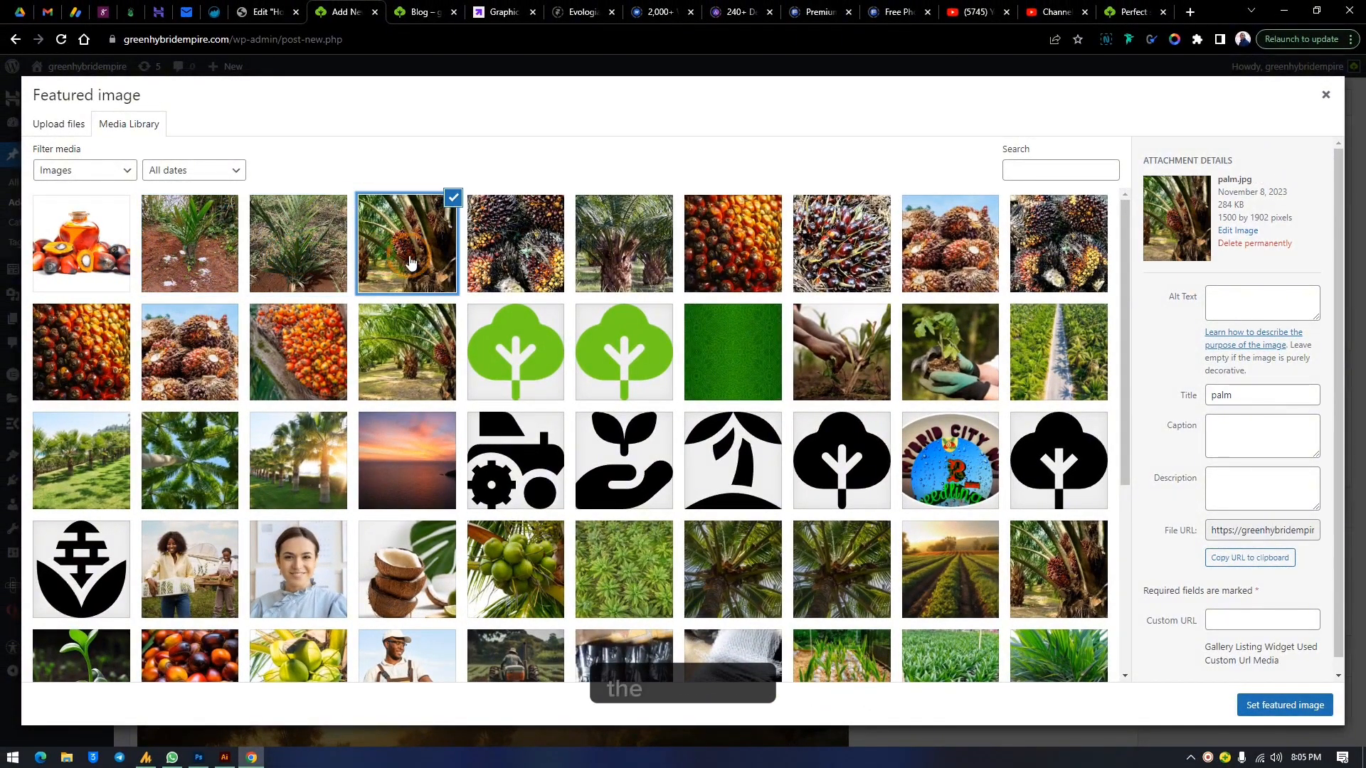
Keep browsing the Media Library's palm fruit and palm tree images for a suitable featured image
left_click(512, 246)
left_click(594, 252)
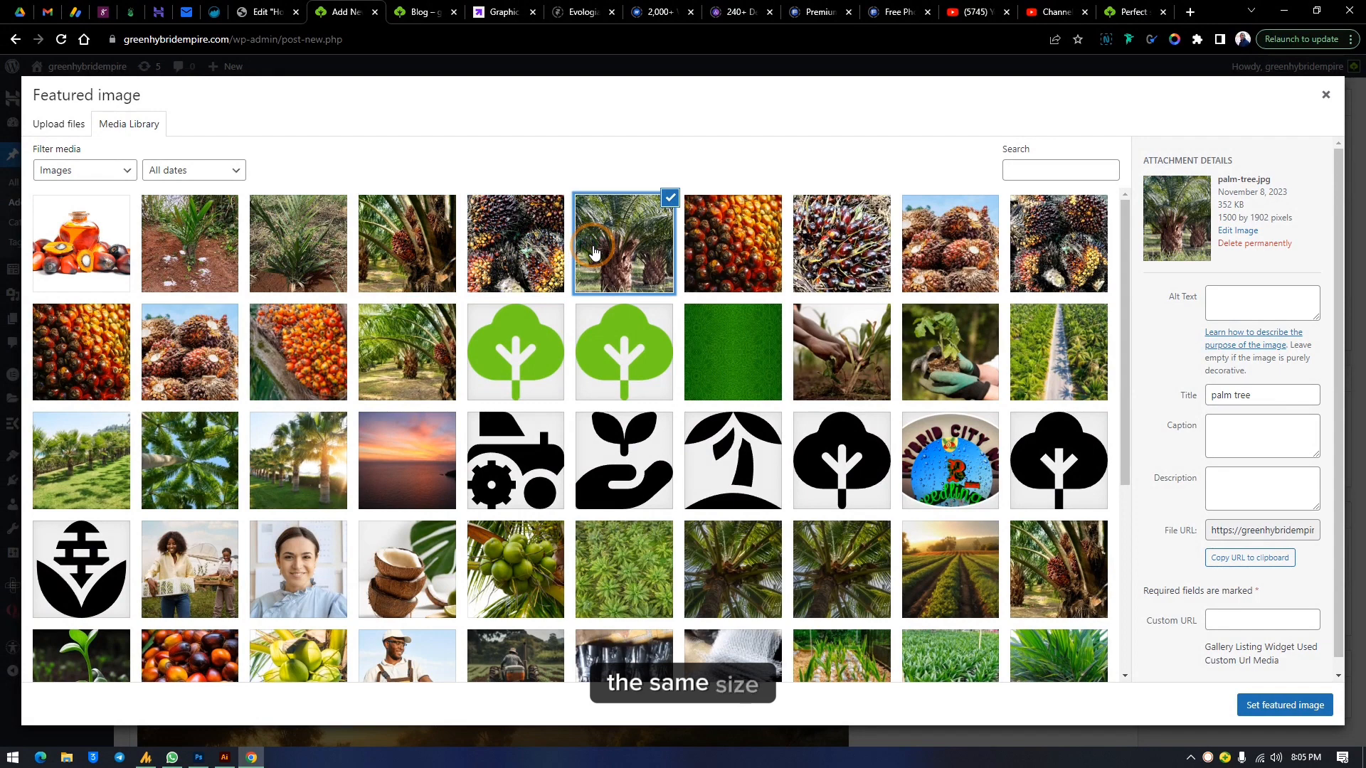
left_click(758, 353)
left_click(591, 267)
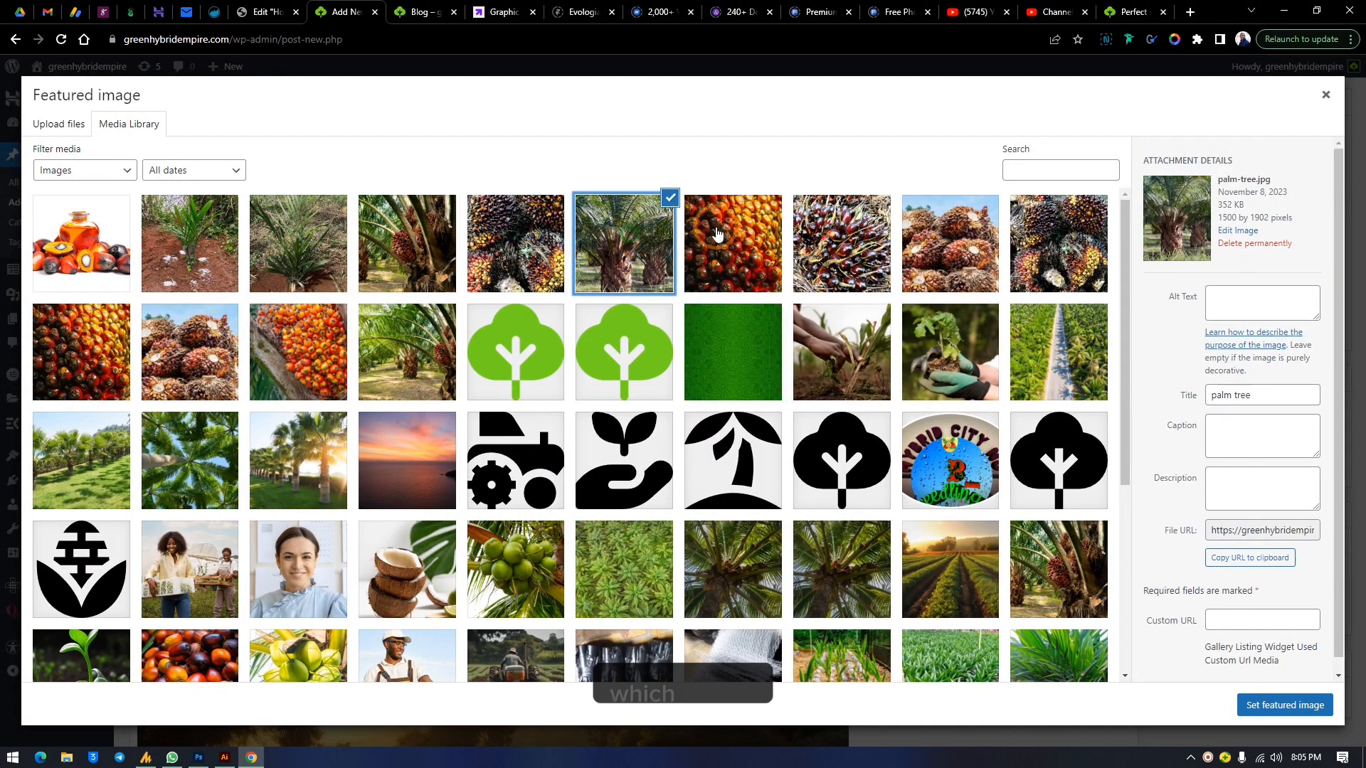
left_click(727, 241)
left_click(633, 249)
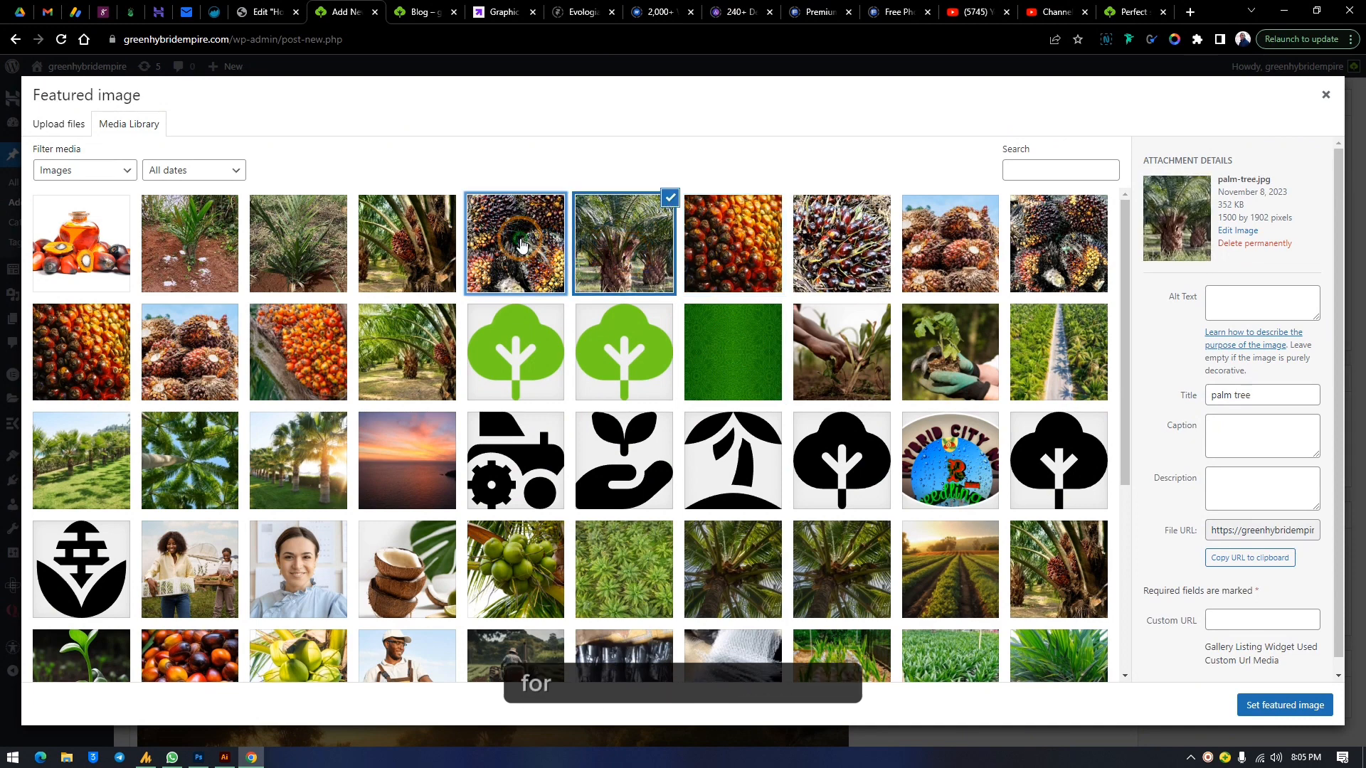
left_click(498, 242)
left_click(409, 239)
left_click(307, 242)
left_click(190, 243)
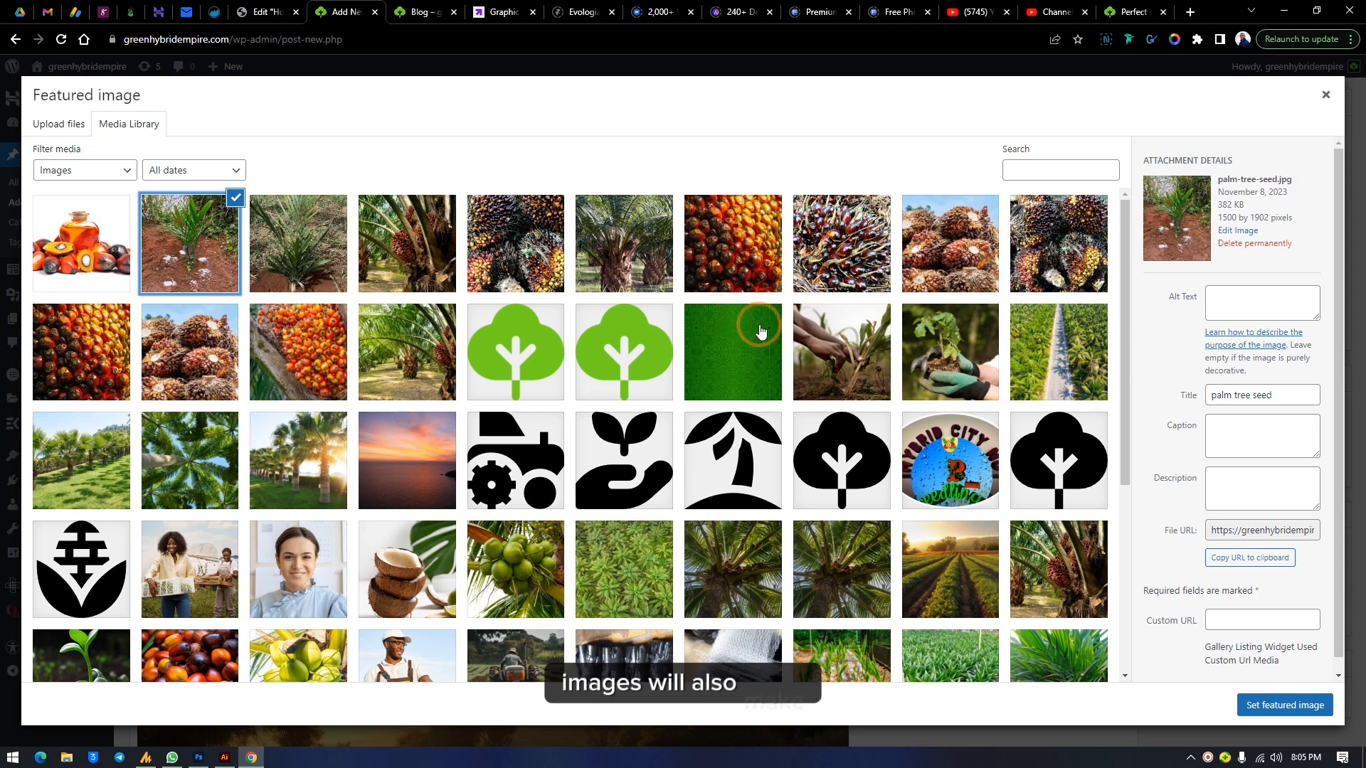
Compare several Media Library images and set the sunlit crop rows photo 36603.jpg as the post's featured image
left_click(1049, 260)
left_click(113, 367)
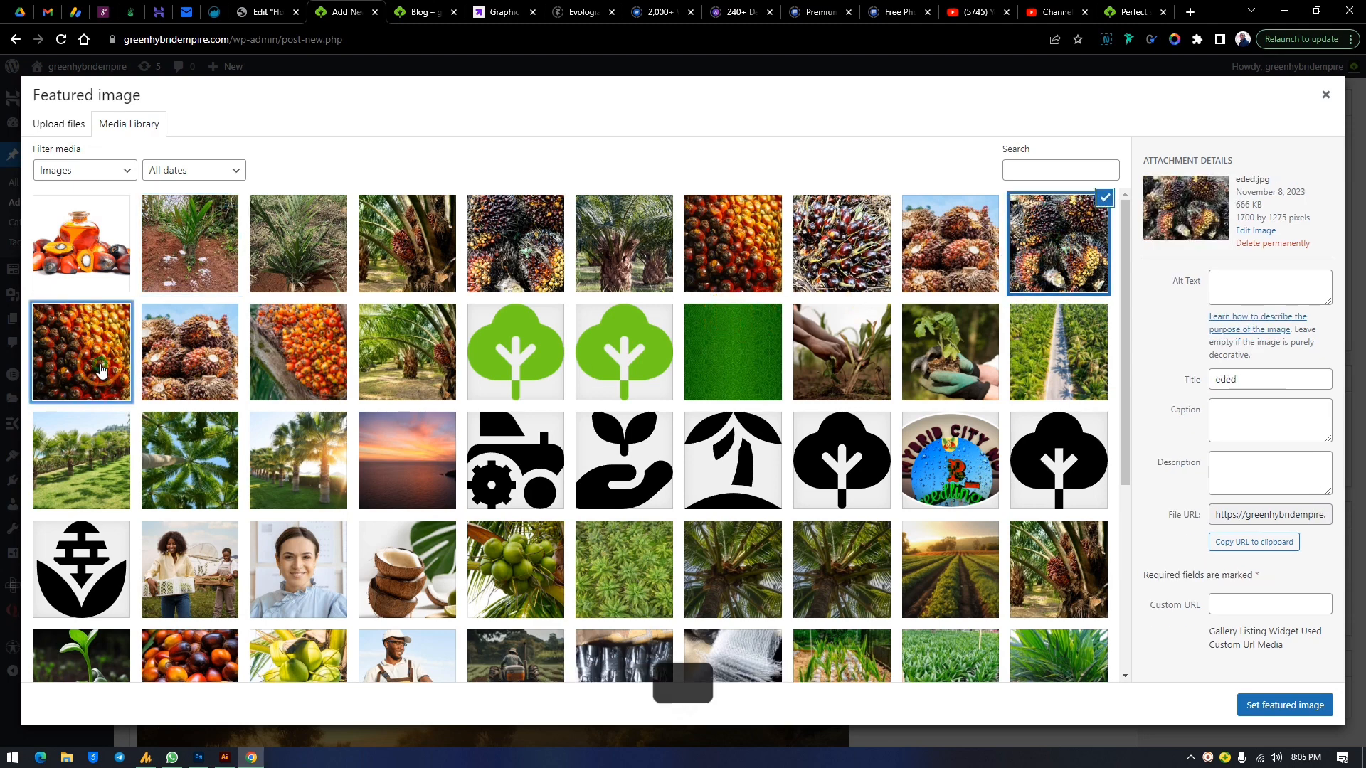
left_click(221, 392)
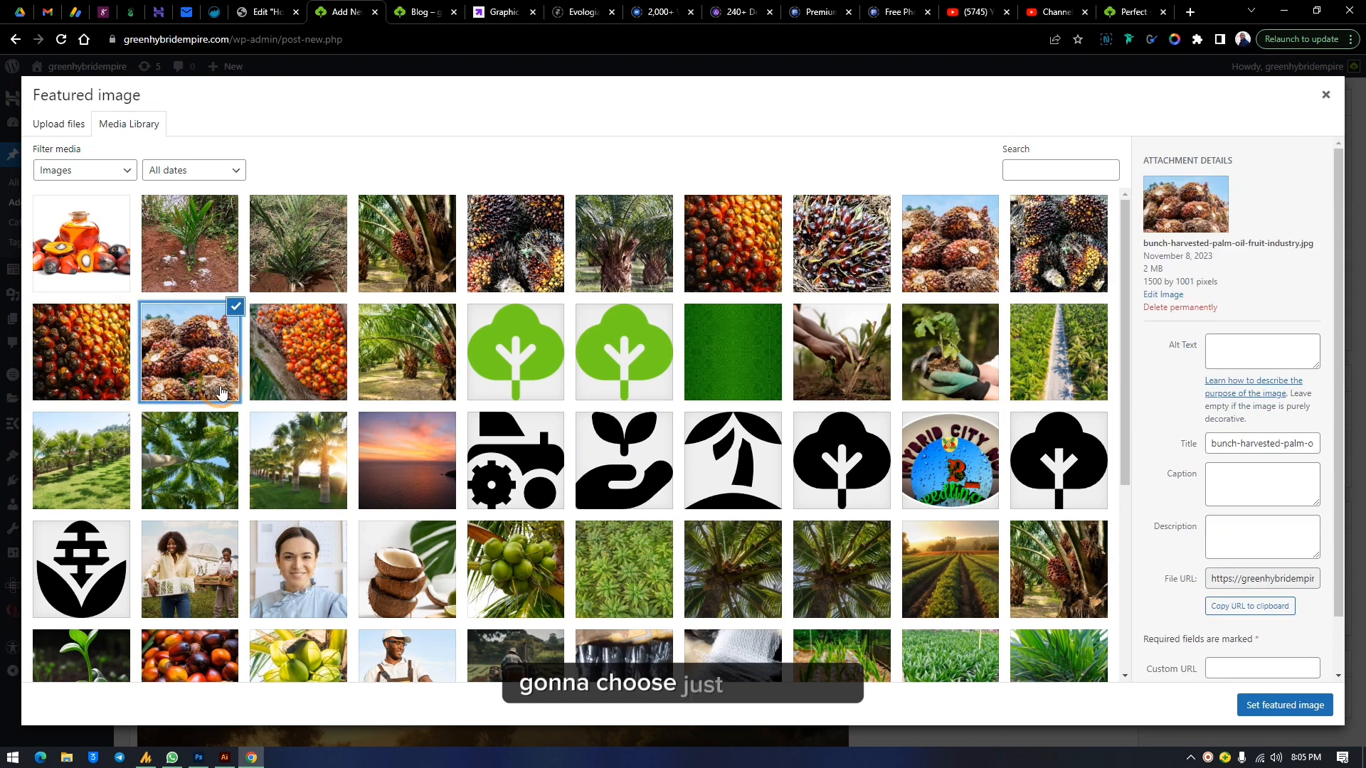
left_click(624, 579)
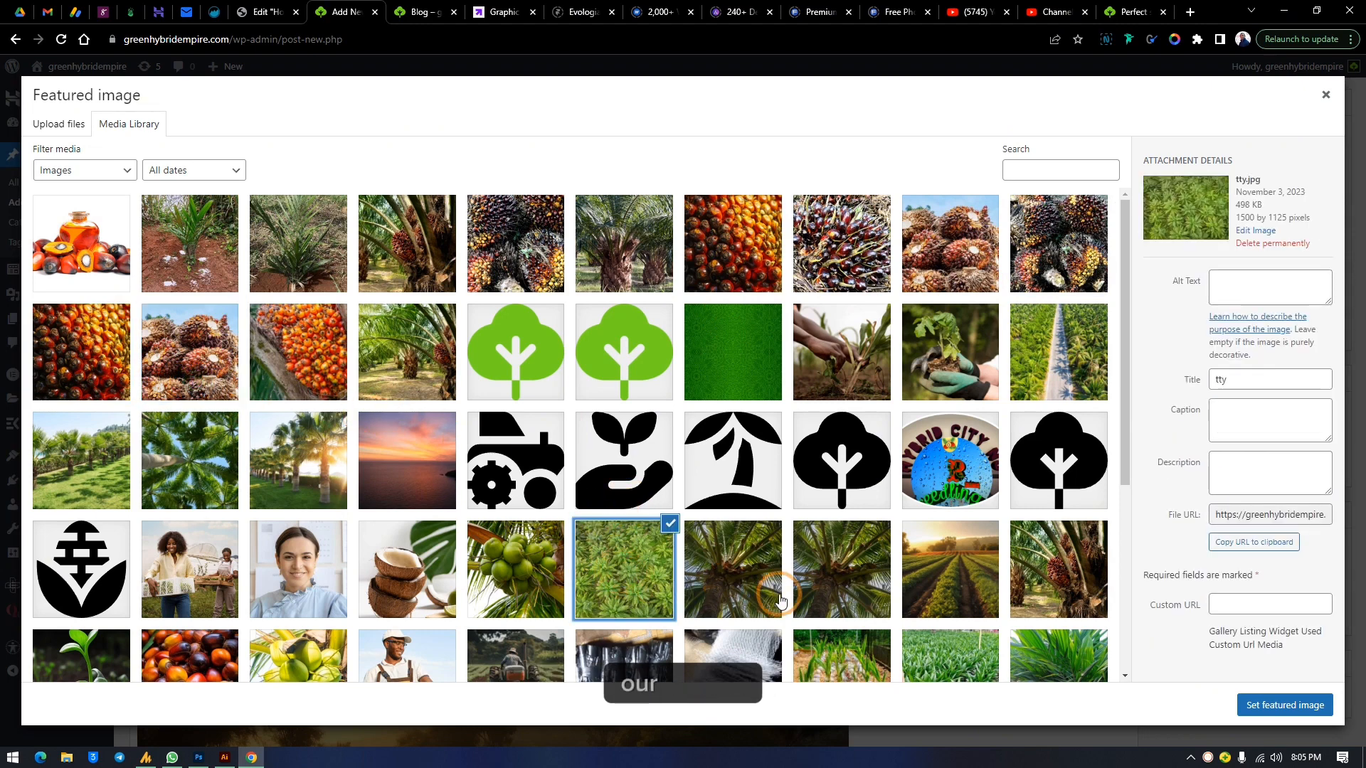
left_click(961, 609)
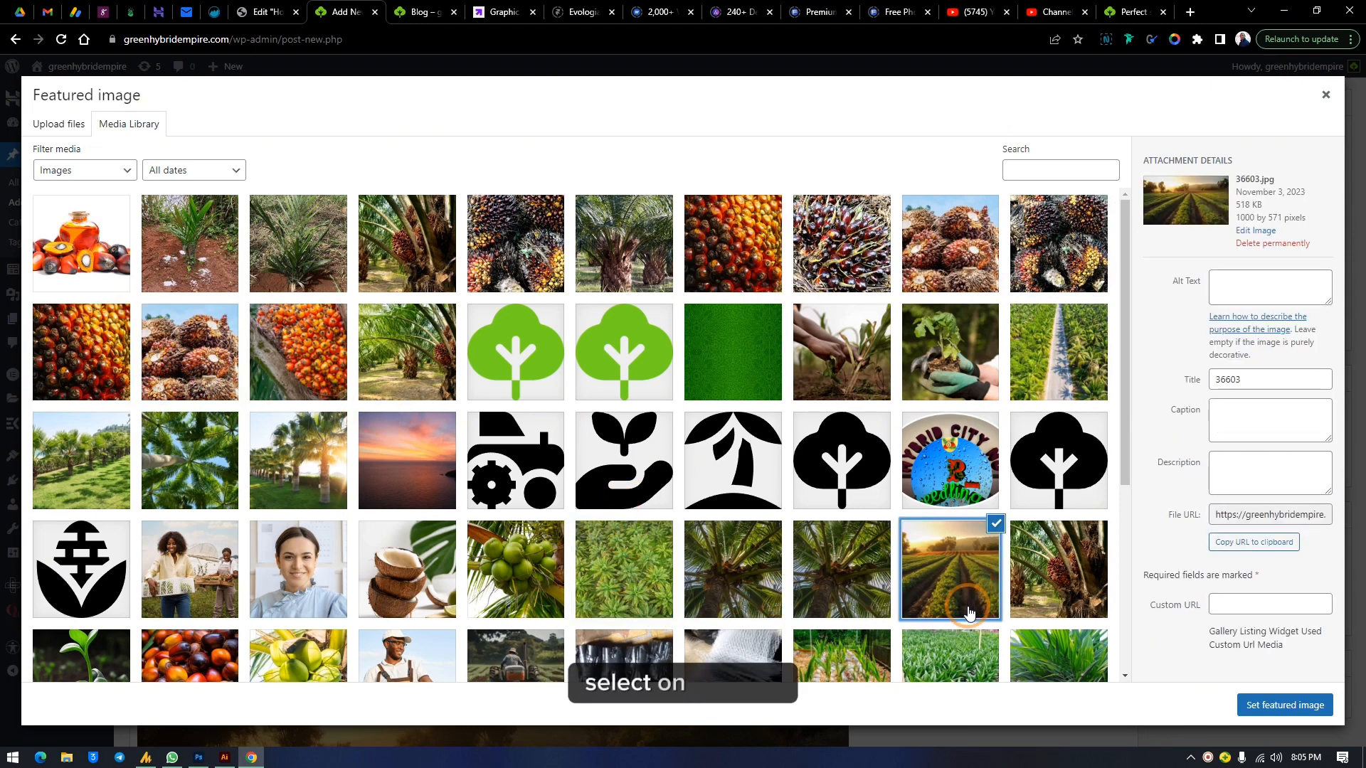
scroll(972, 604, "down", 3)
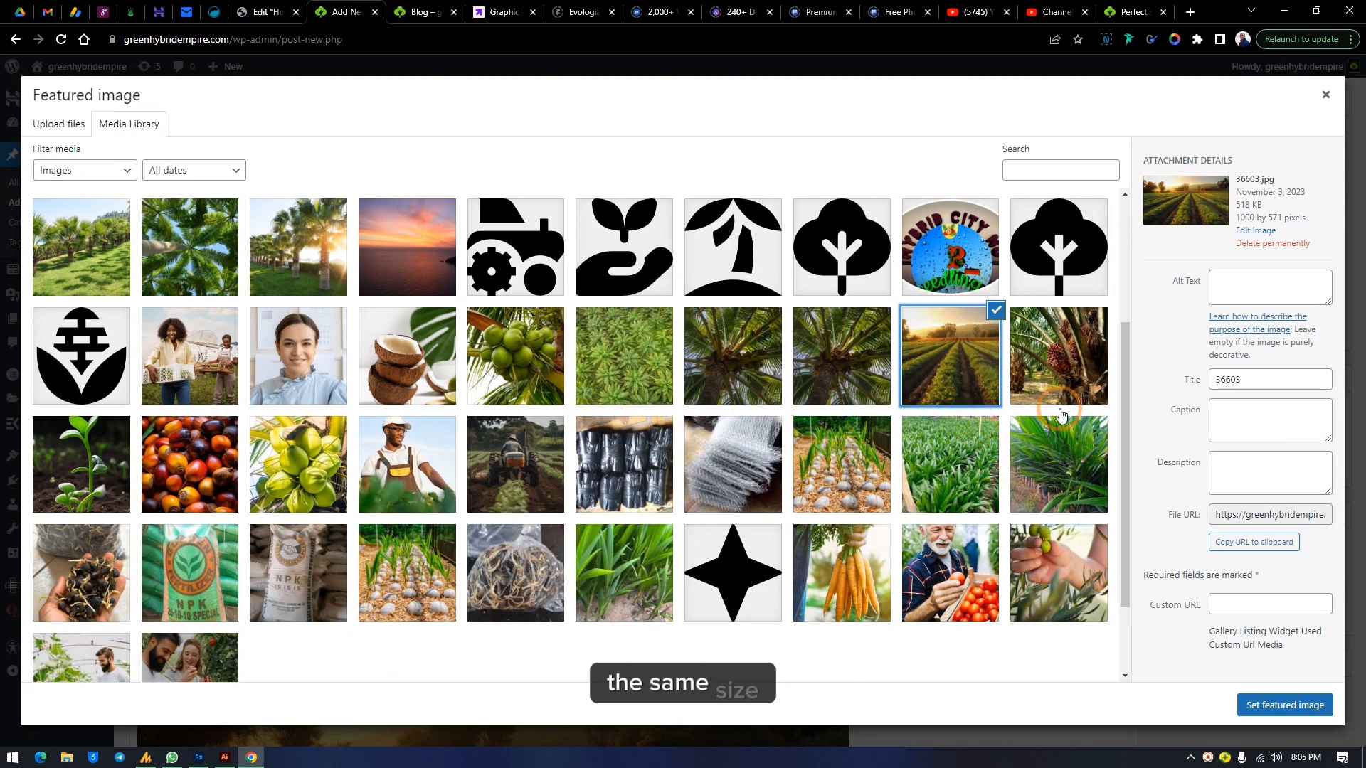
left_click(962, 347)
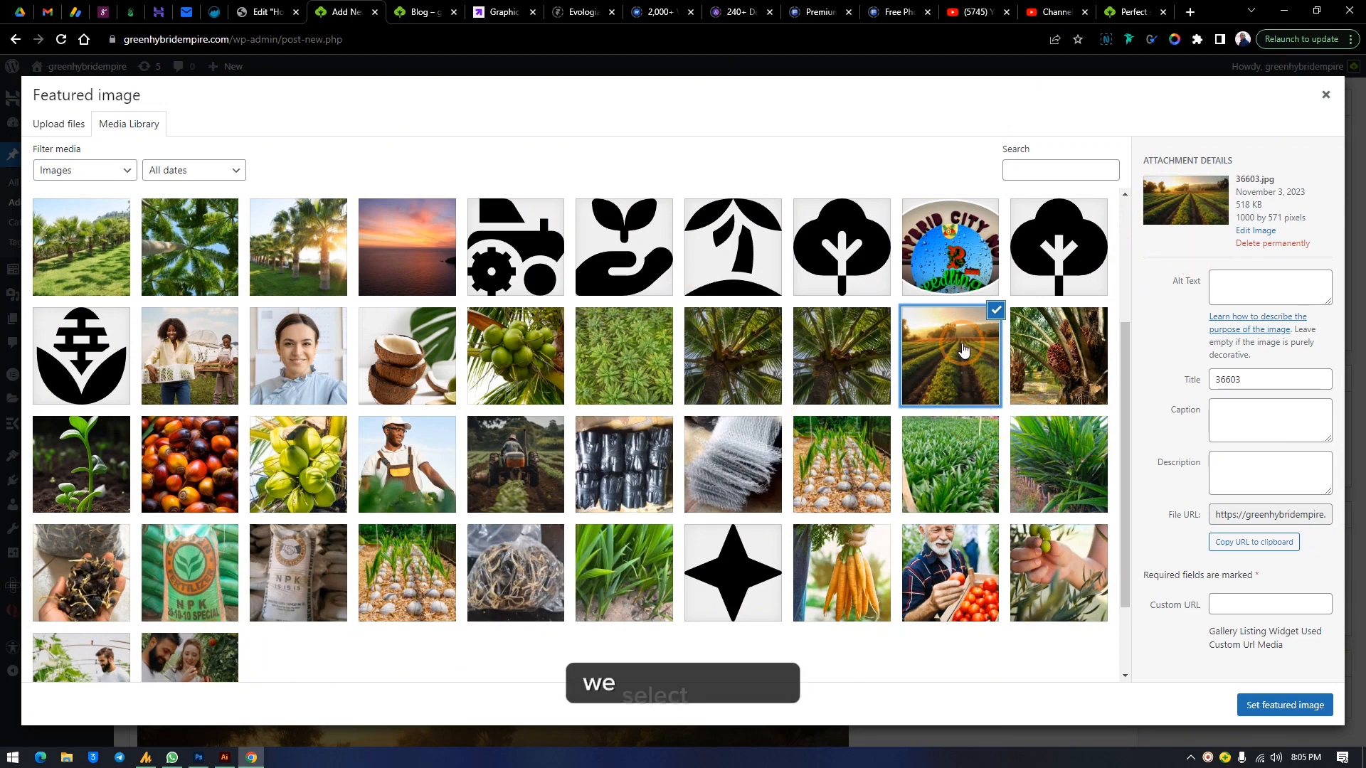
left_click(1273, 705)
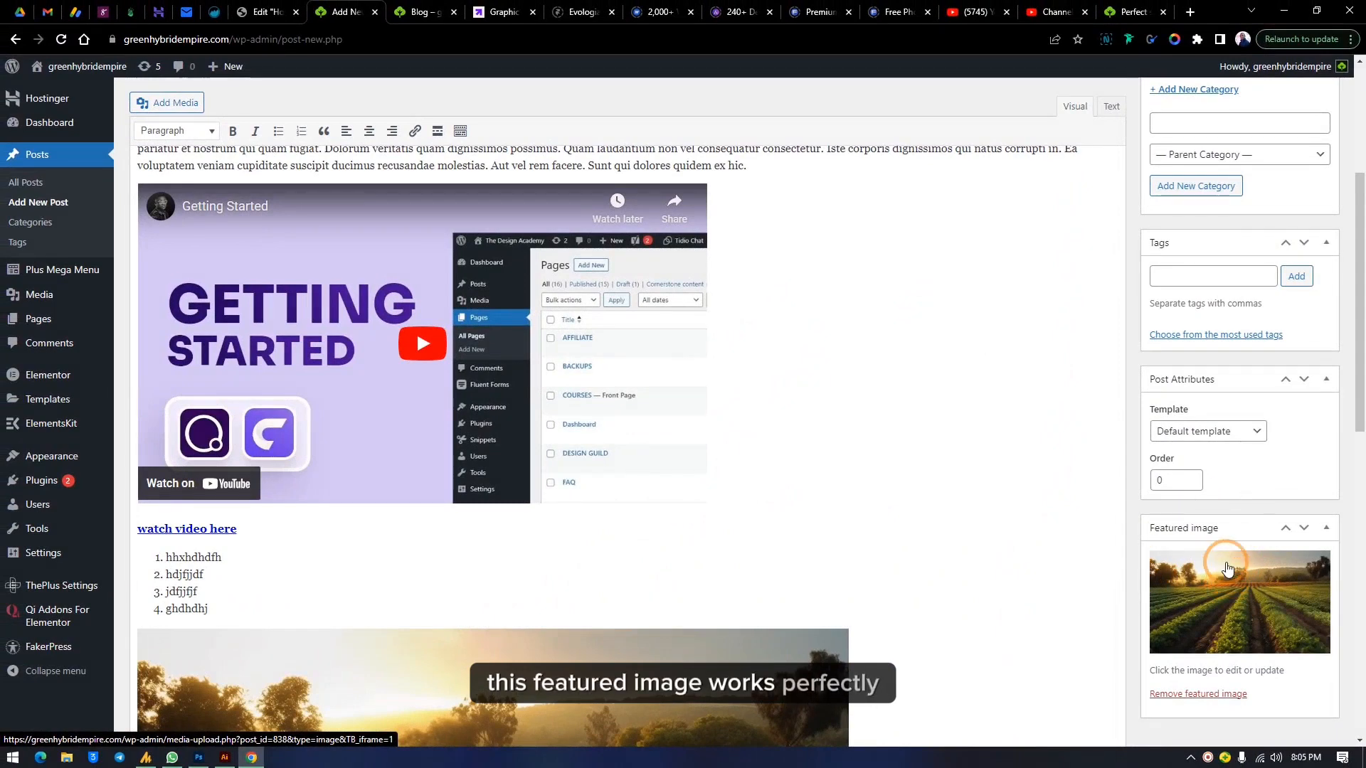
Publish the post
scroll(1229, 582, "up", 4)
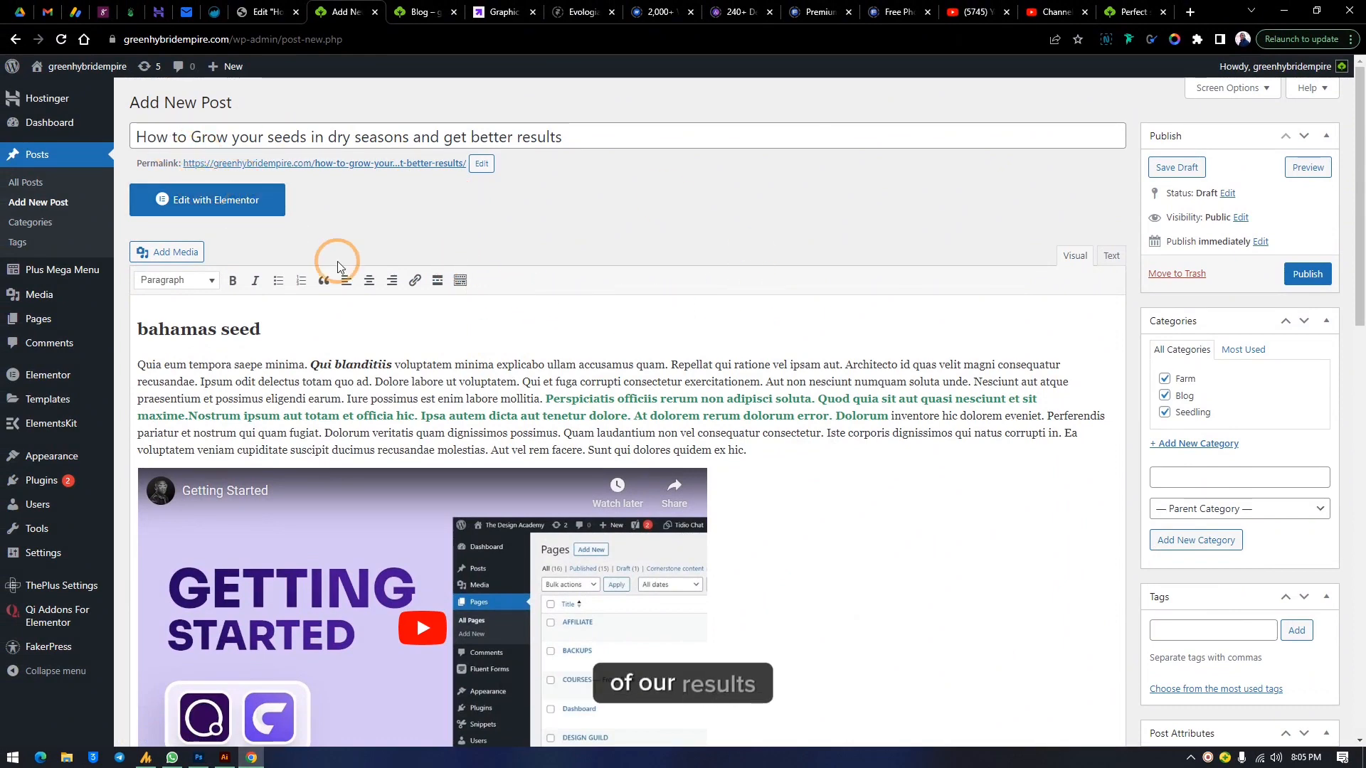
scroll(1201, 600, "down", 6)
scroll(1188, 436, "up", 6)
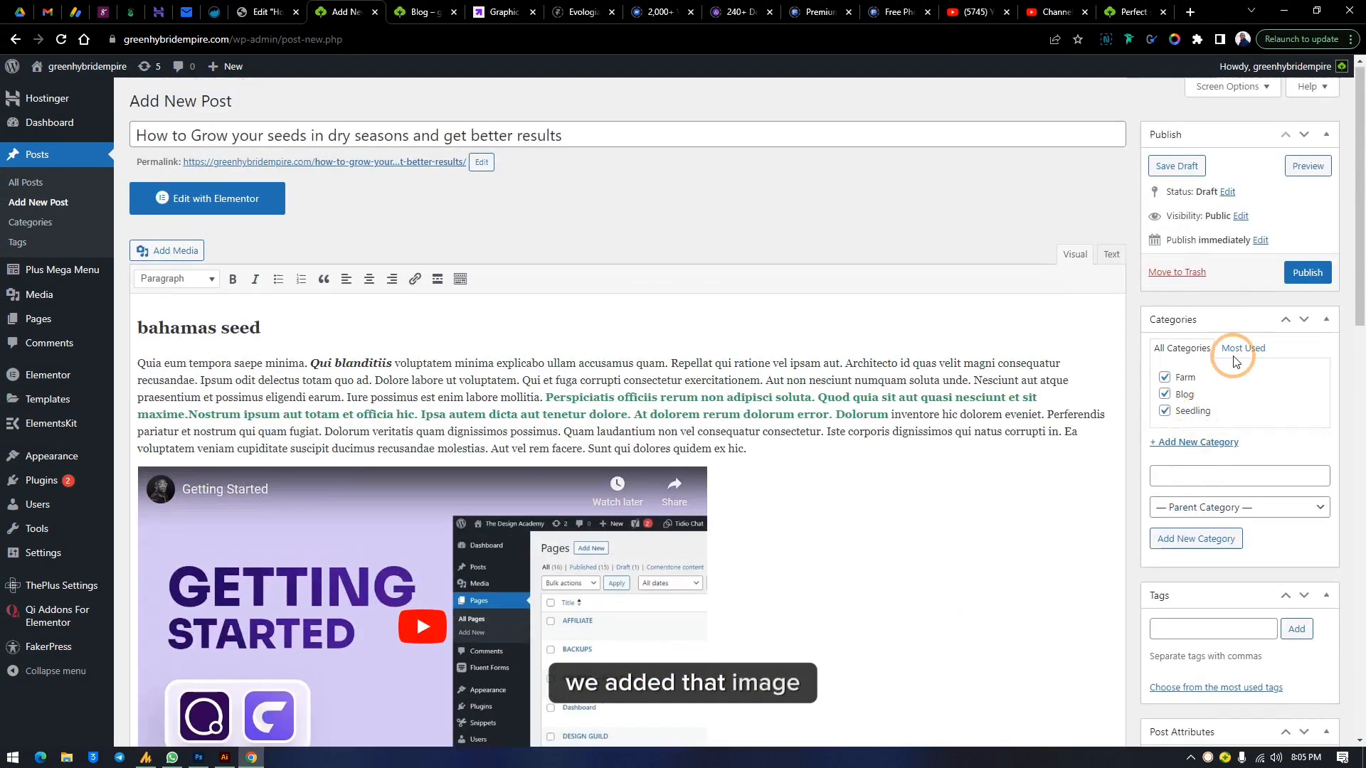
left_click(1304, 283)
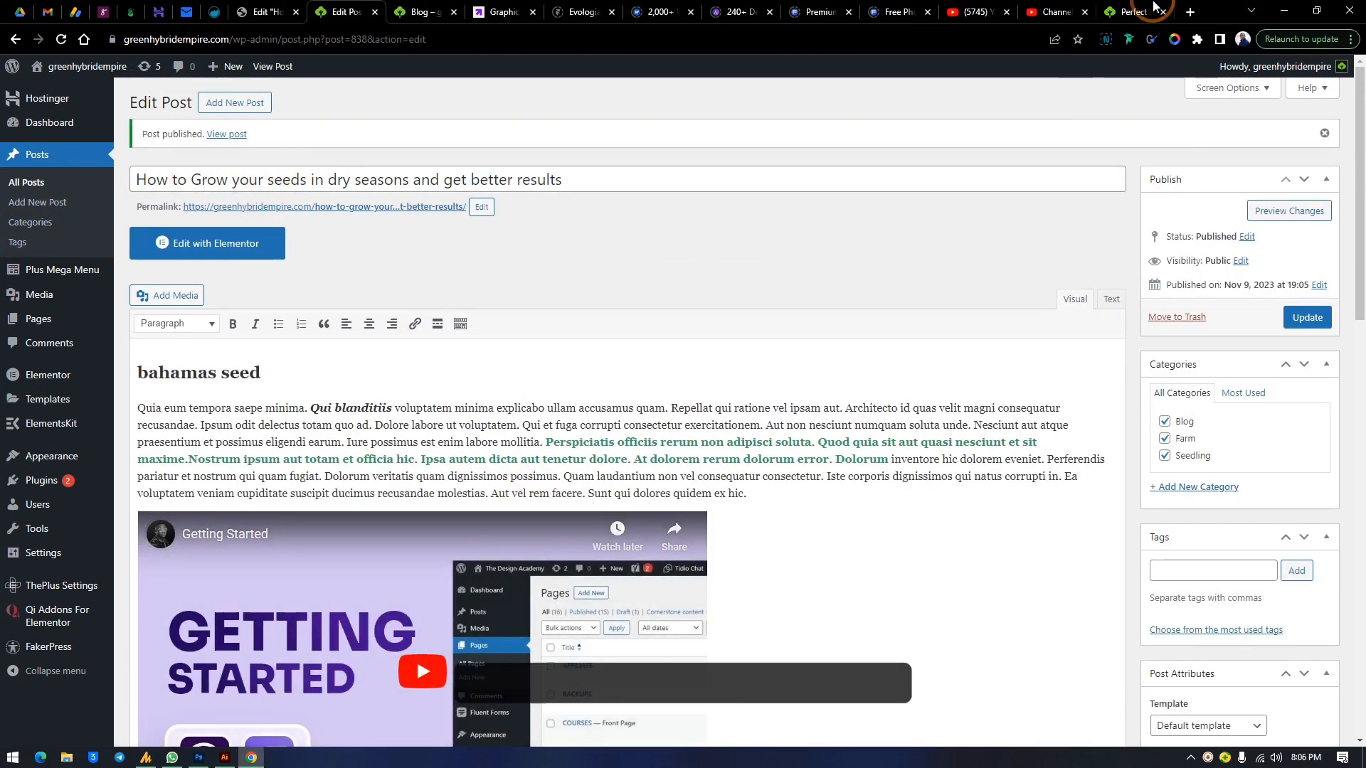
Switch to the live site tab and open its Blog page to view the published post
left_click(1133, 12)
left_click(327, 102)
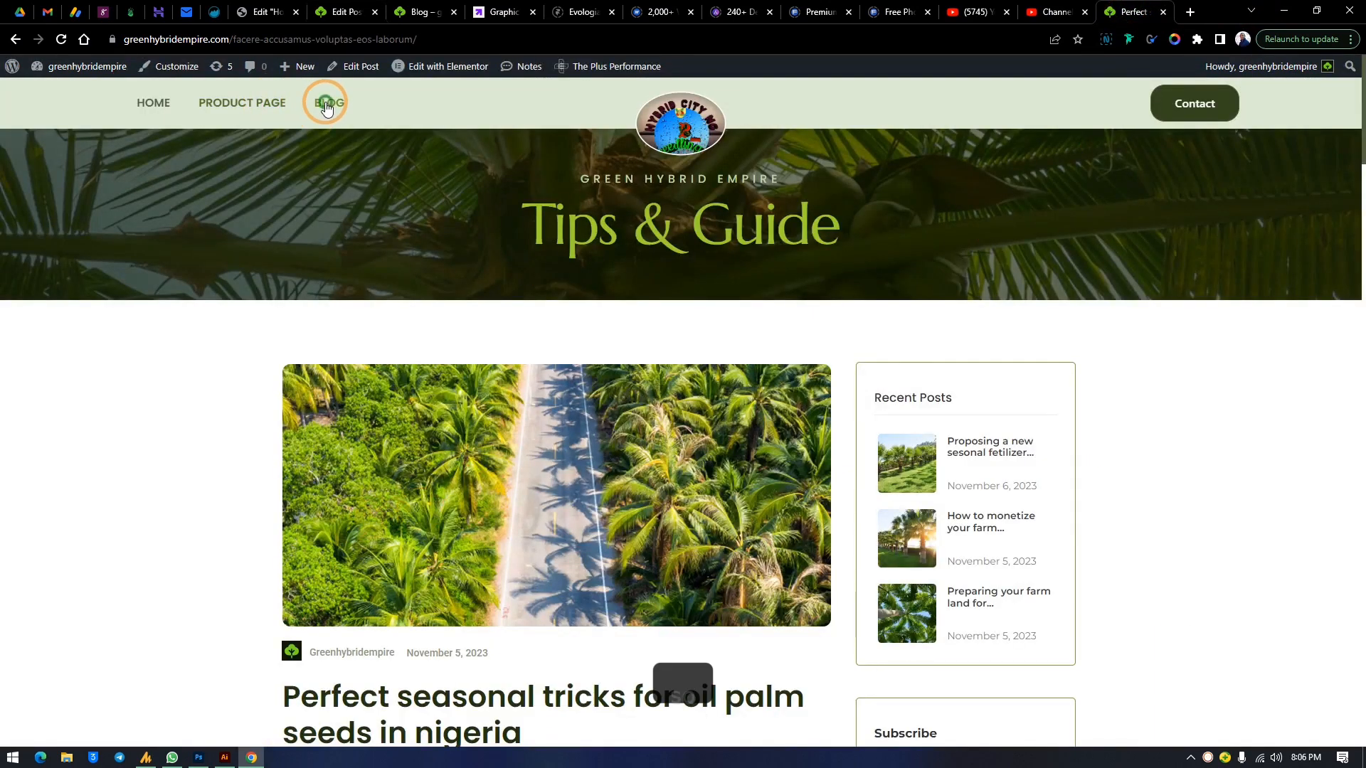
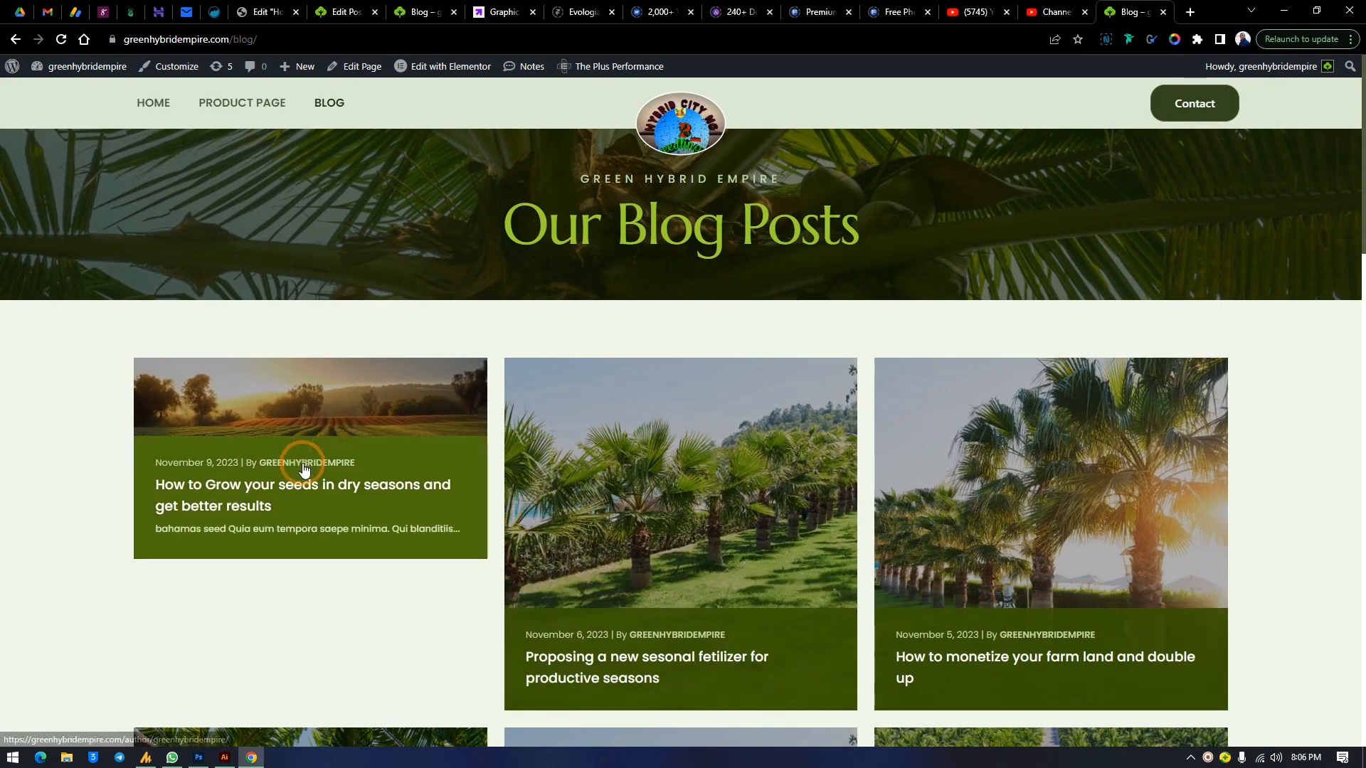
Replace the post's featured image with the hand-in-crops photo dfwefd.jpg and update the post
scroll(1252, 339, "down", 4)
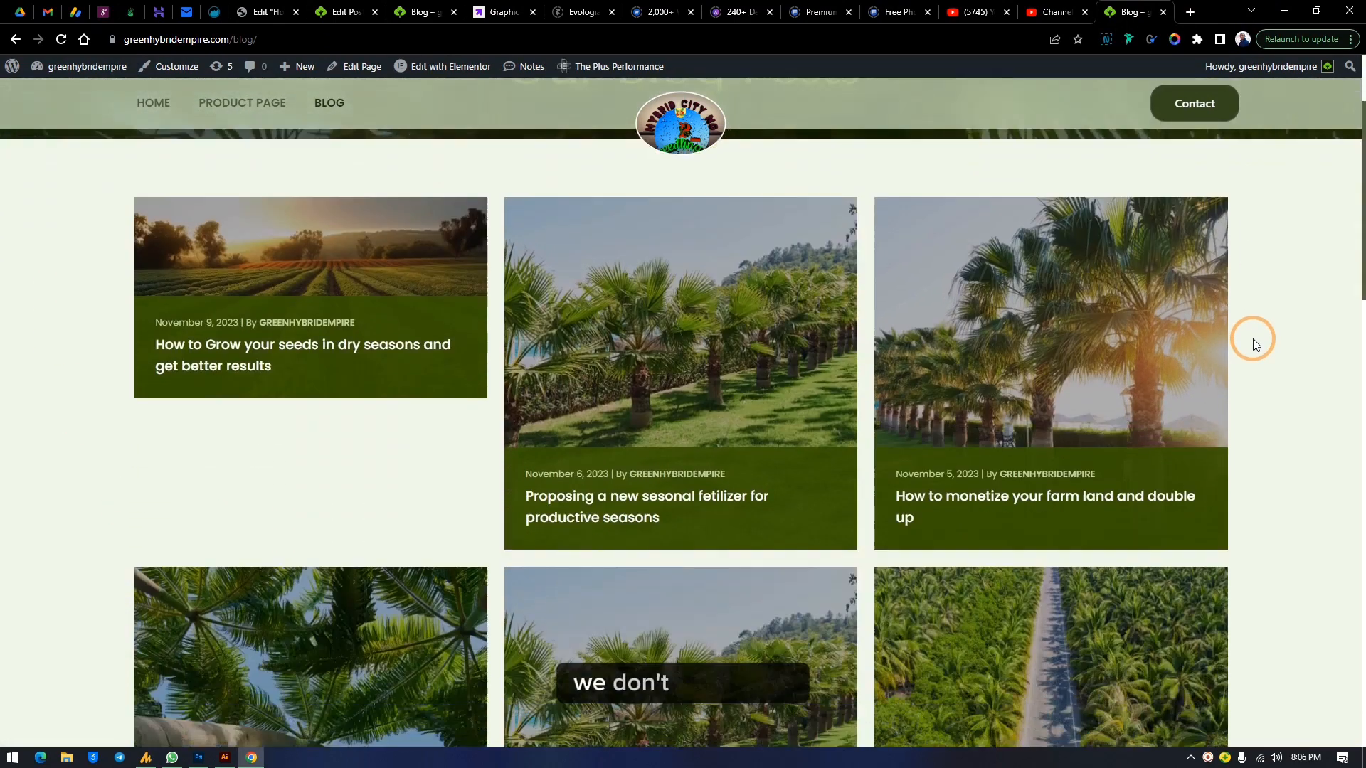
scroll(1263, 373, "down", 3)
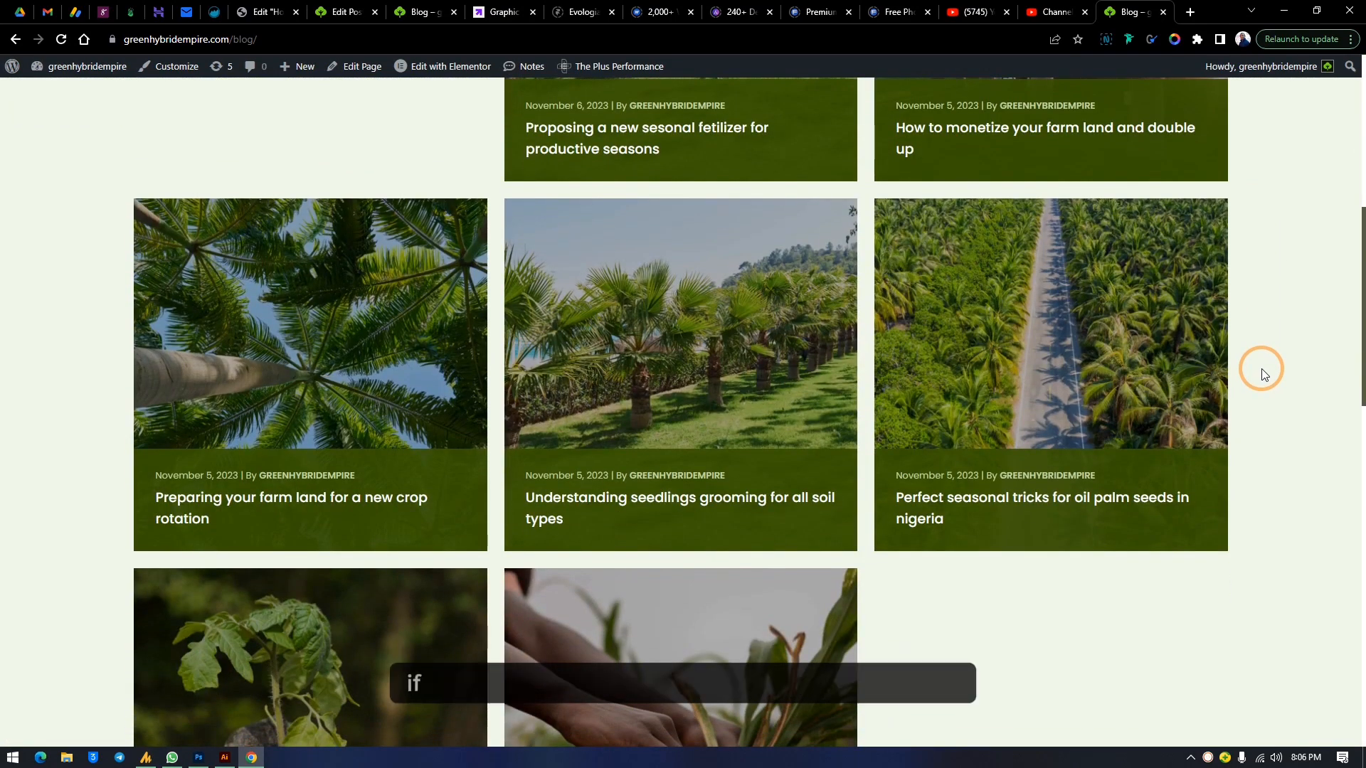
scroll(1259, 366, "up", 4)
scroll(1274, 283, "up", 1)
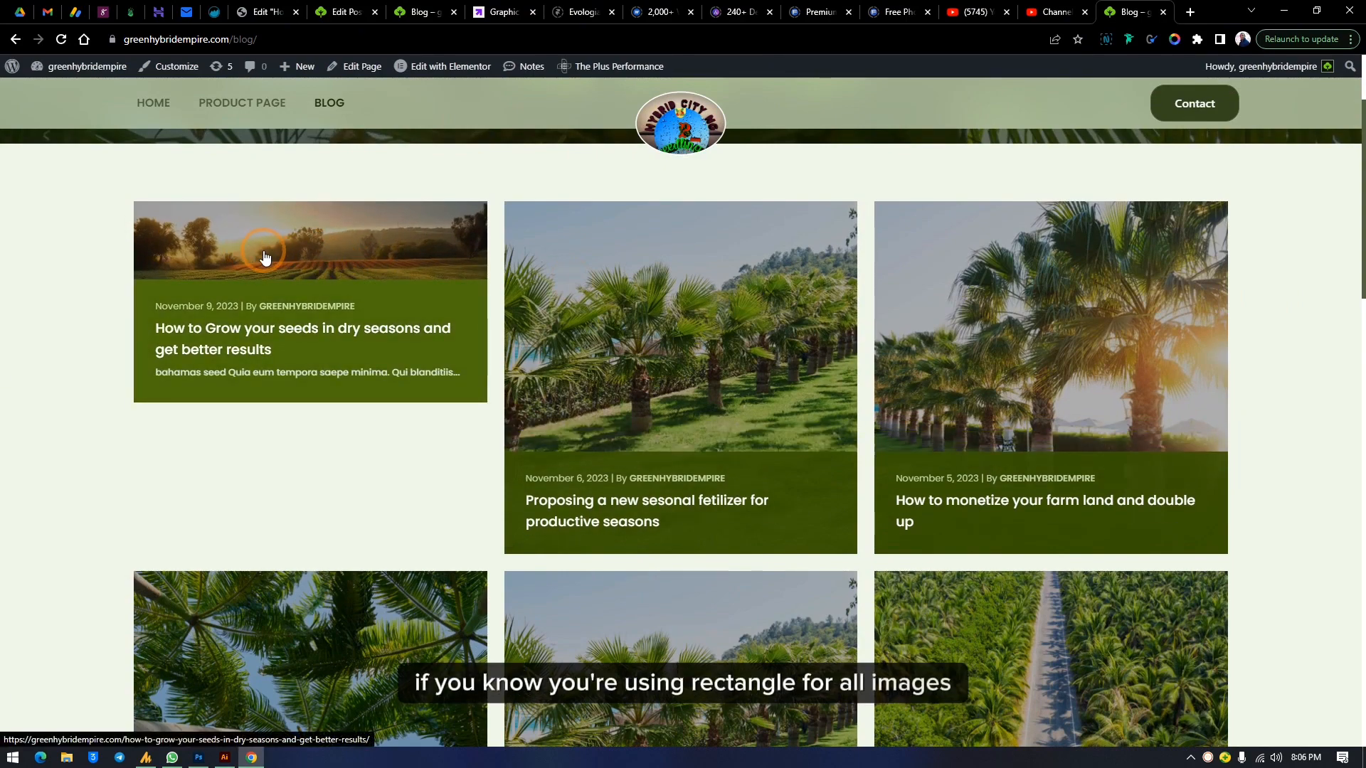
left_click(345, 13)
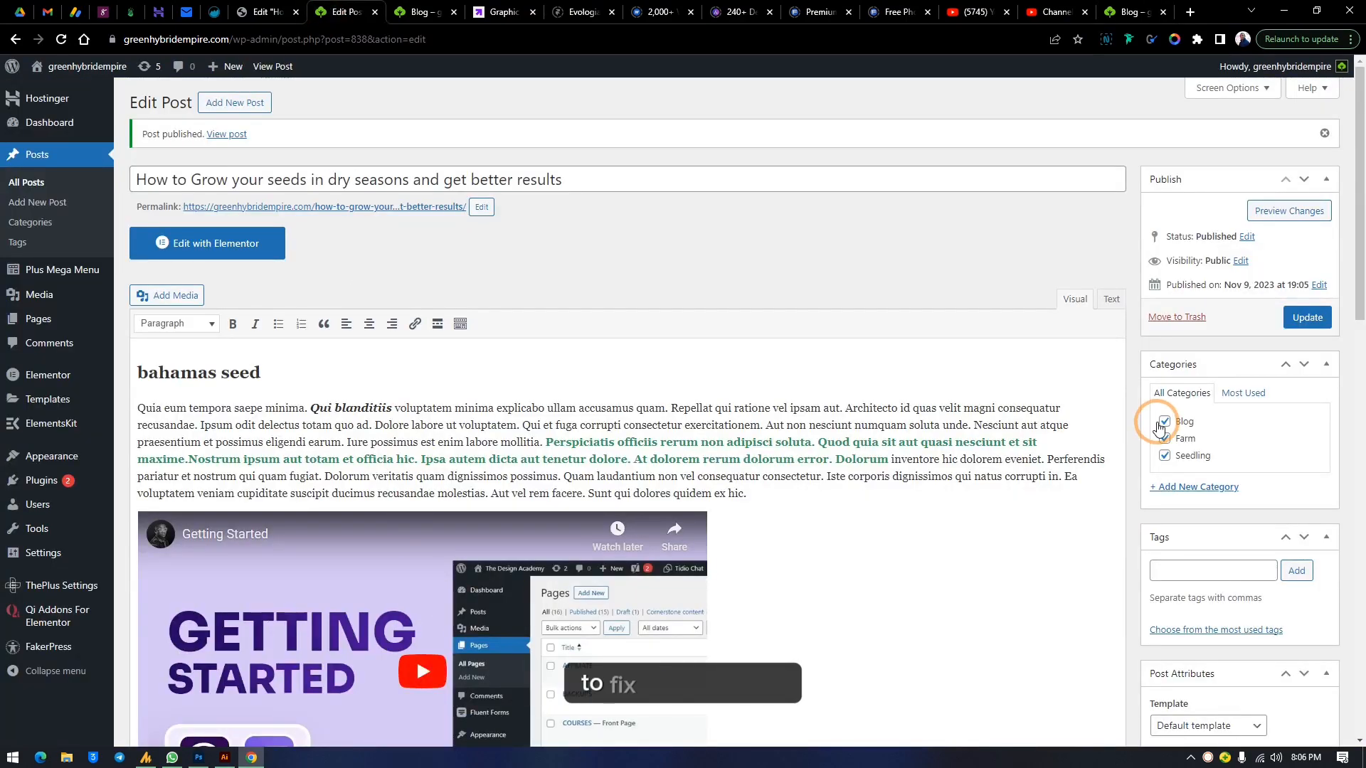
scroll(1159, 426, "down", 4)
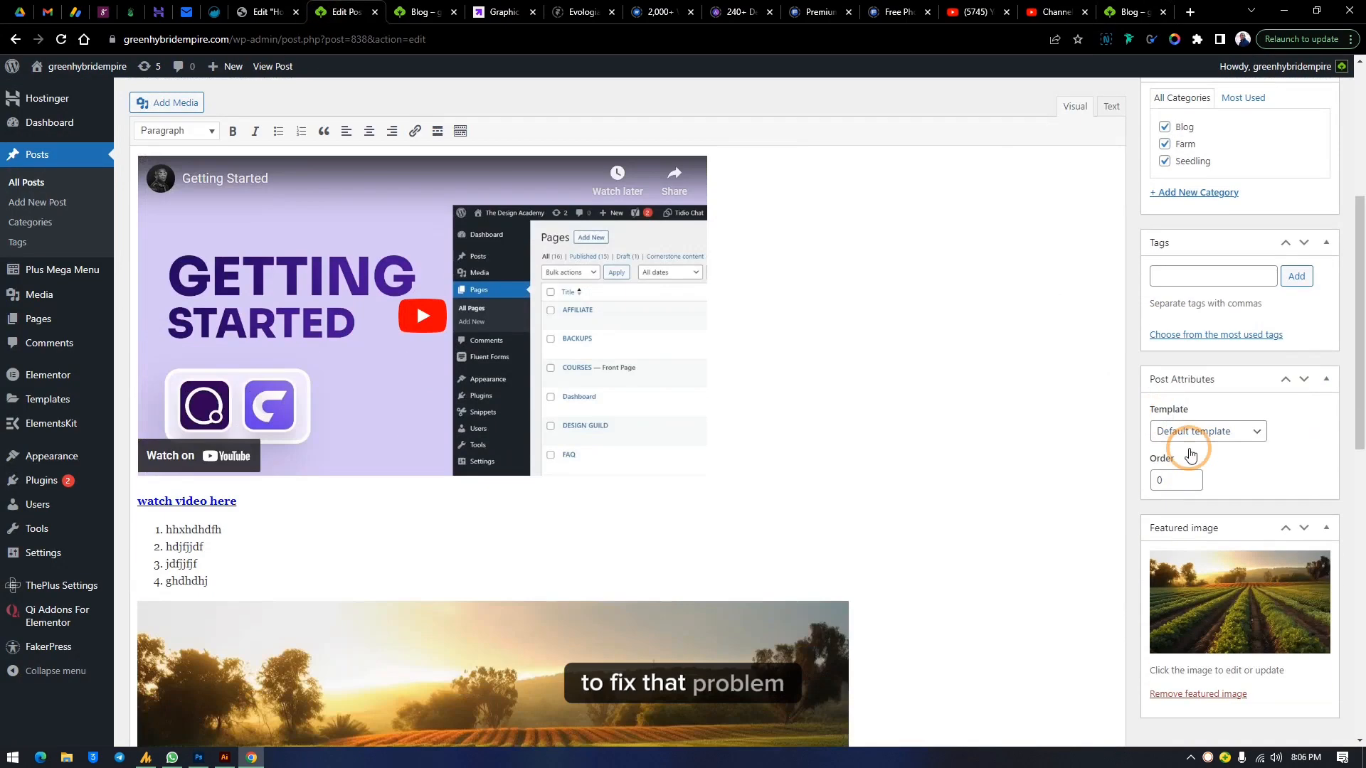
left_click(1220, 606)
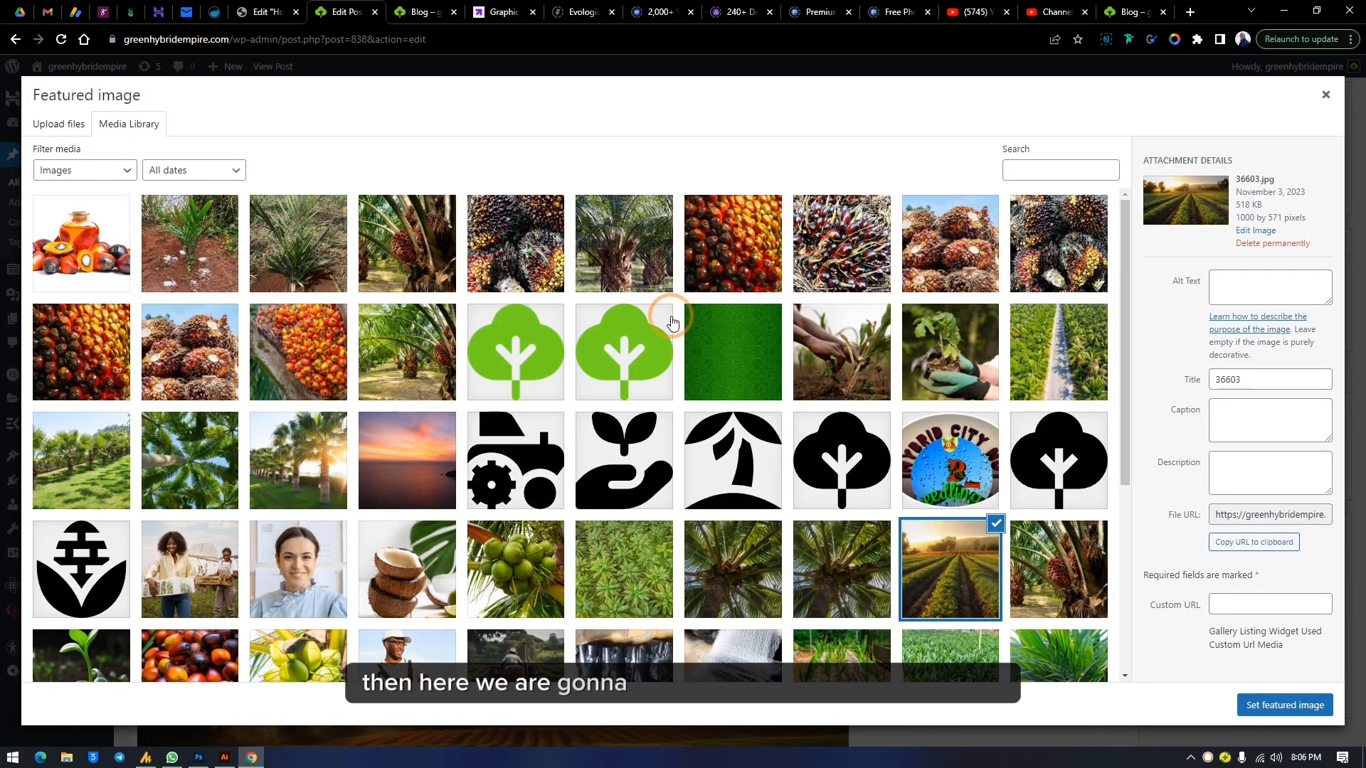
left_click(848, 361)
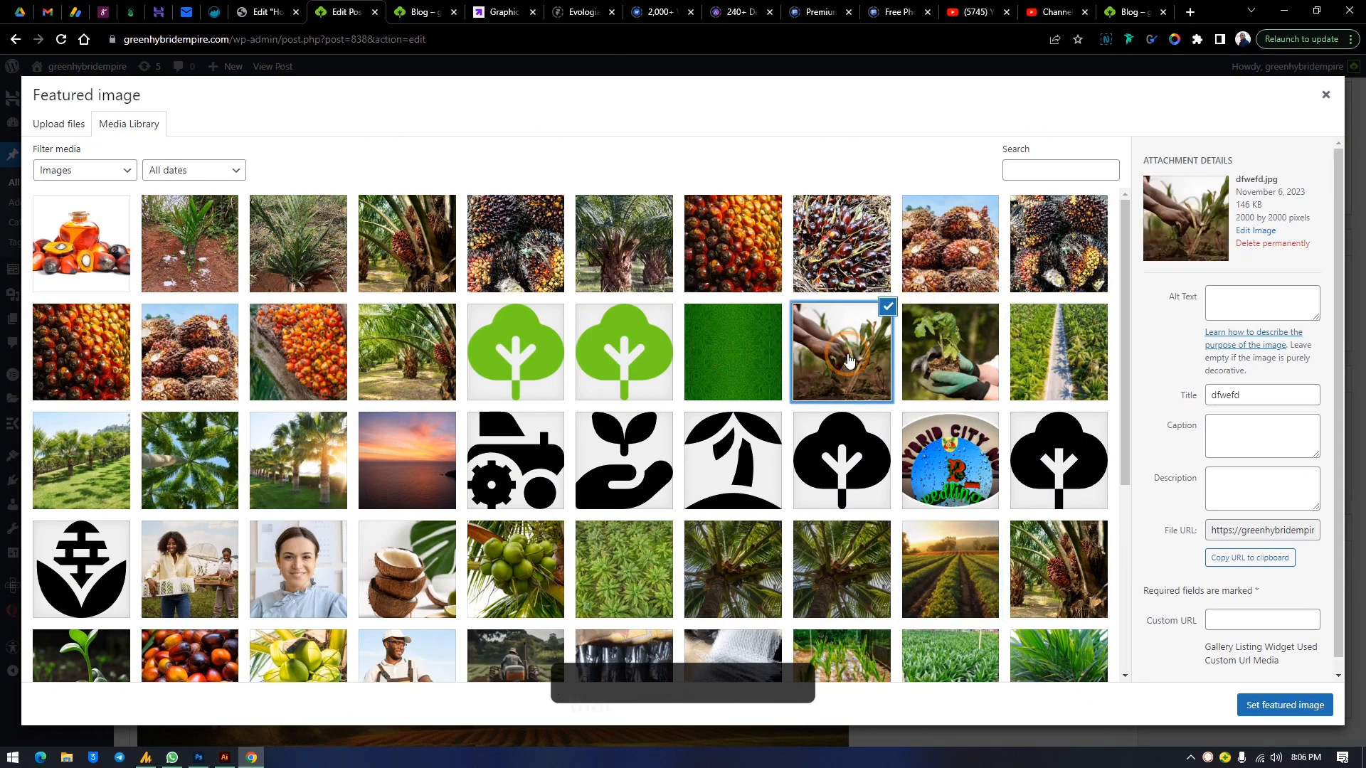
left_click(1285, 705)
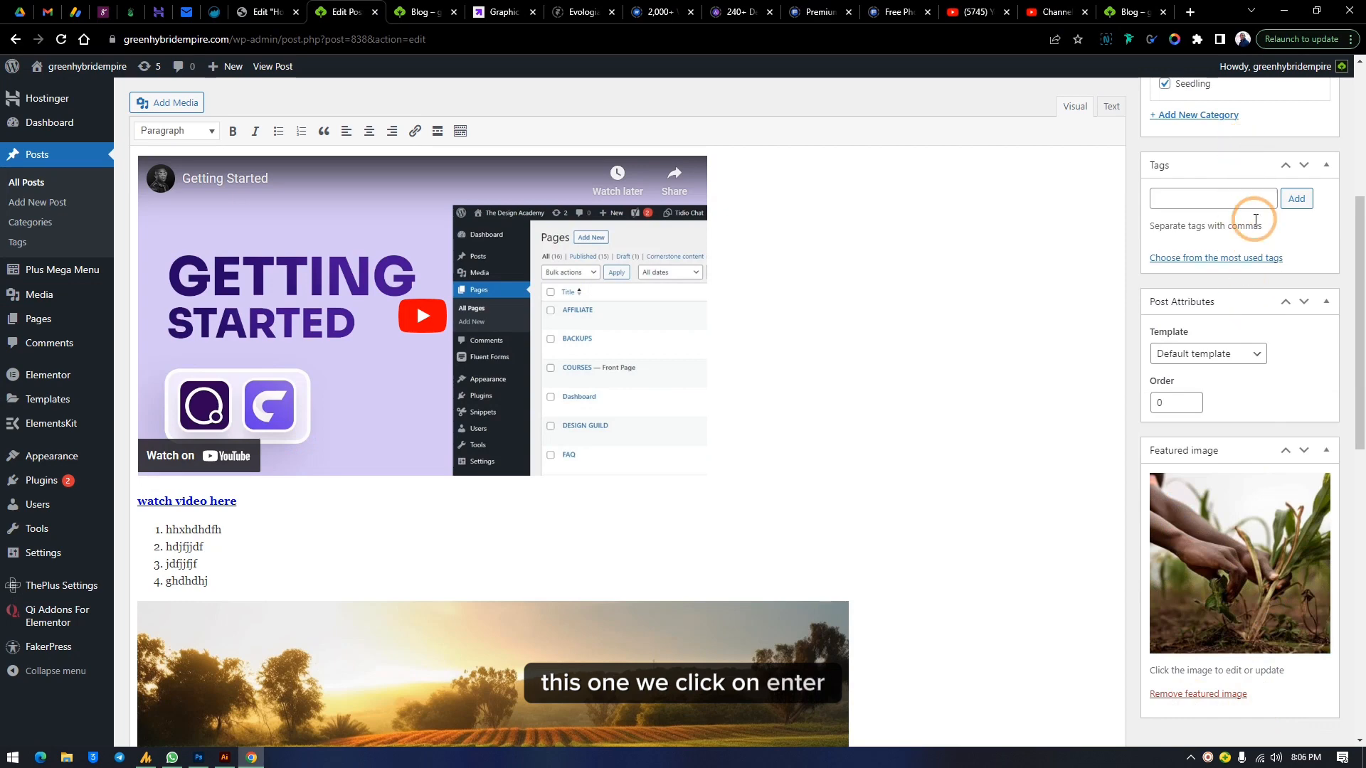
scroll(1246, 178, "up", 5)
left_click(1301, 328)
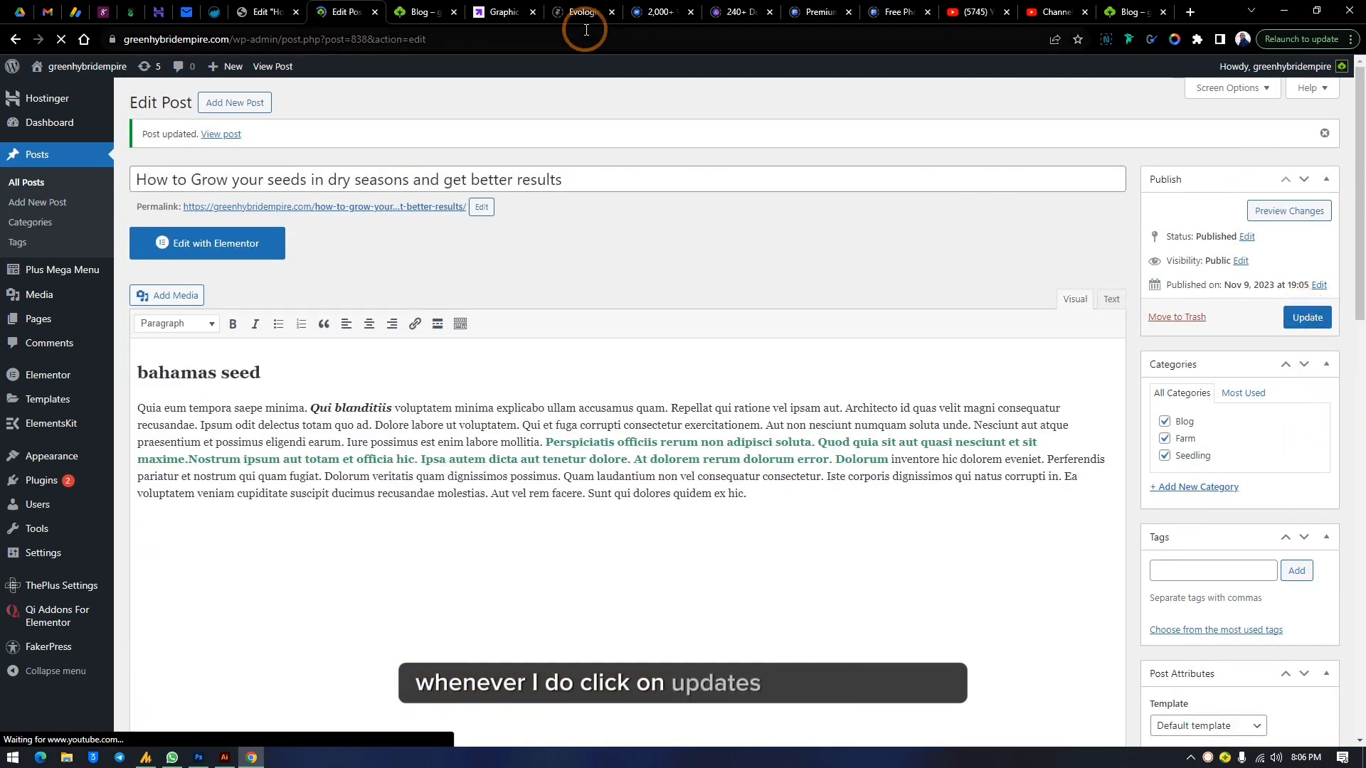
Reload the live site's Blog page to check the post's new featured image
left_click(1131, 11)
left_click(61, 39)
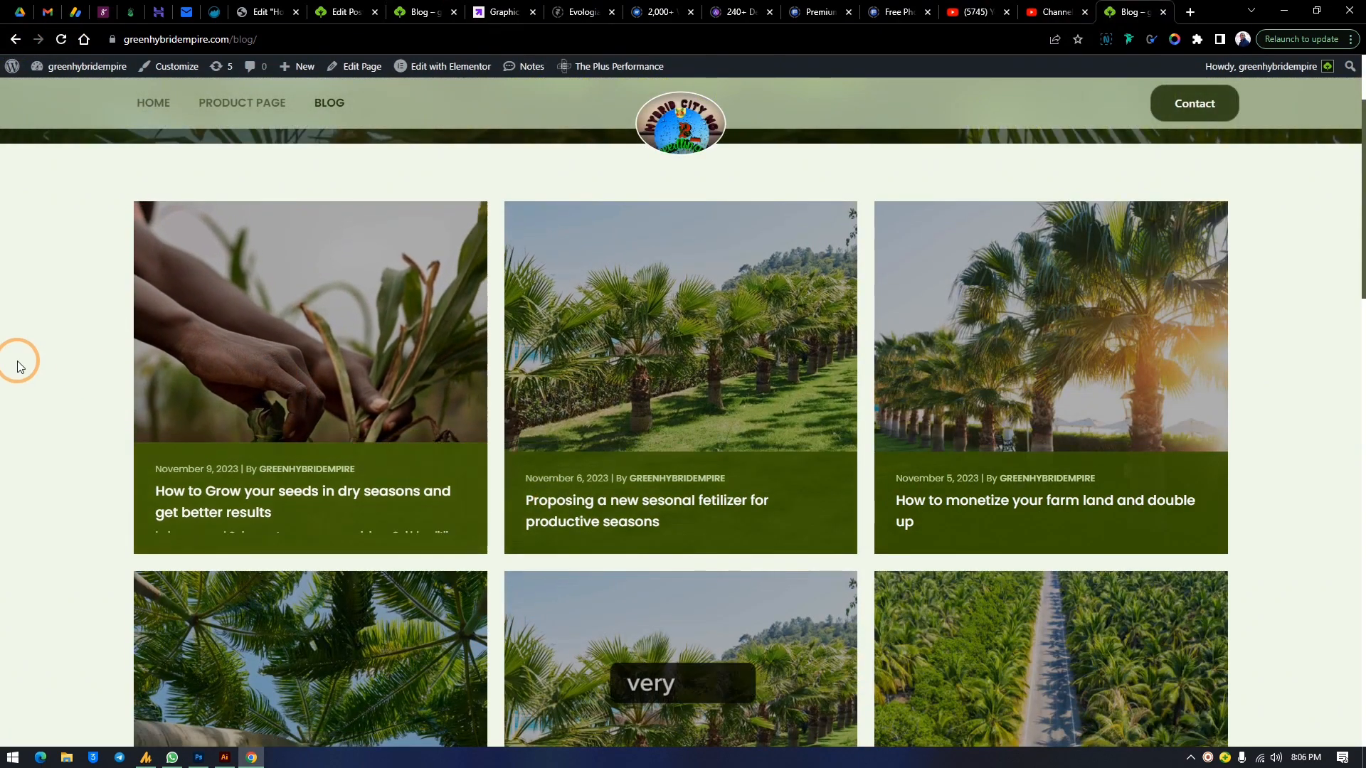
left_click(310, 8)
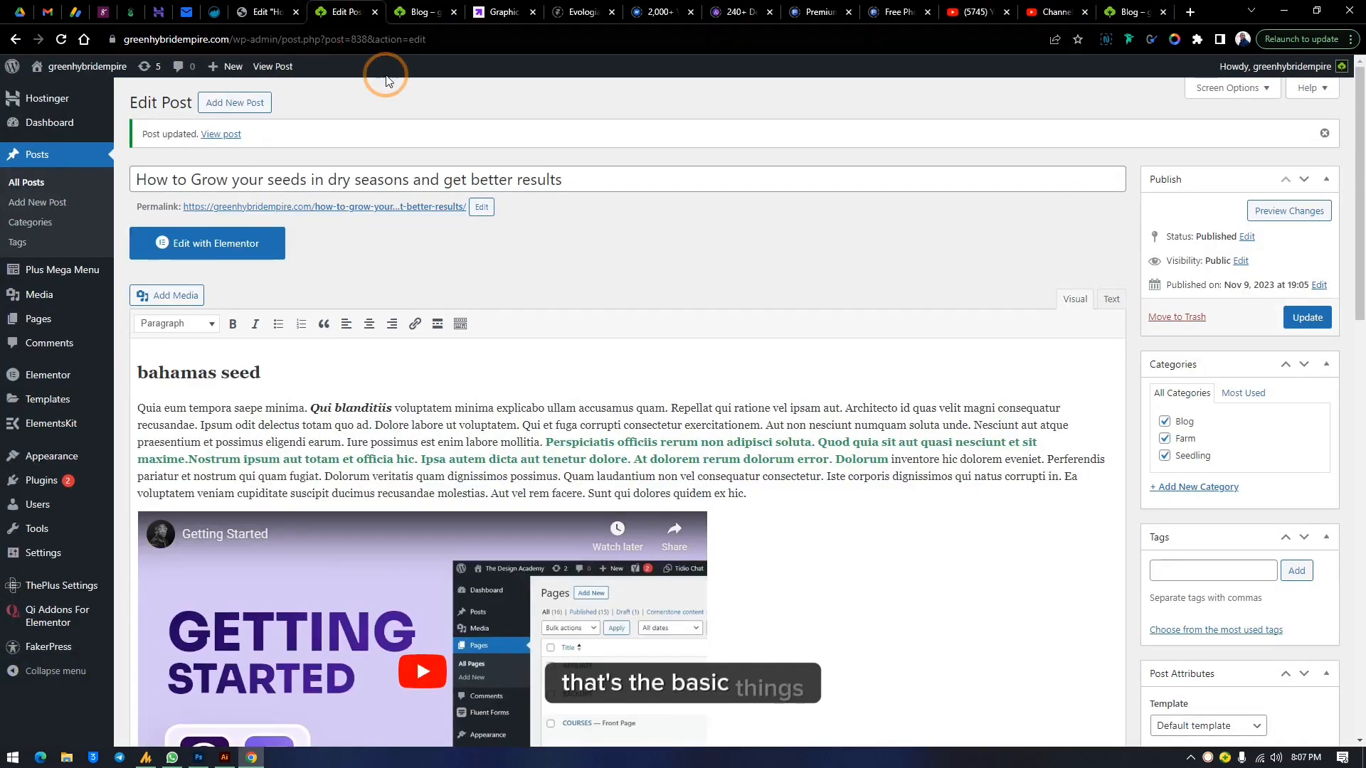
left_click(1135, 11)
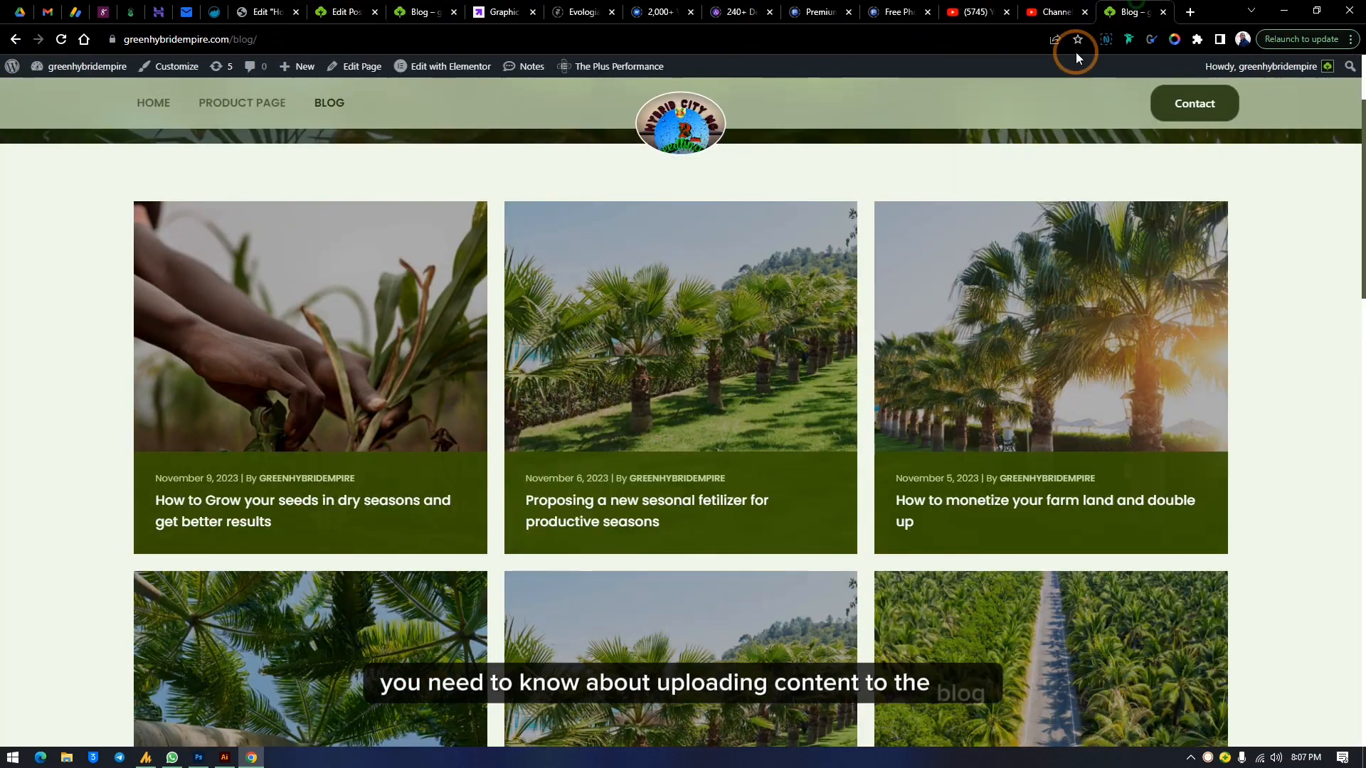
Open the published grow-your-seeds post on the live site and scroll through its content
left_click(320, 491)
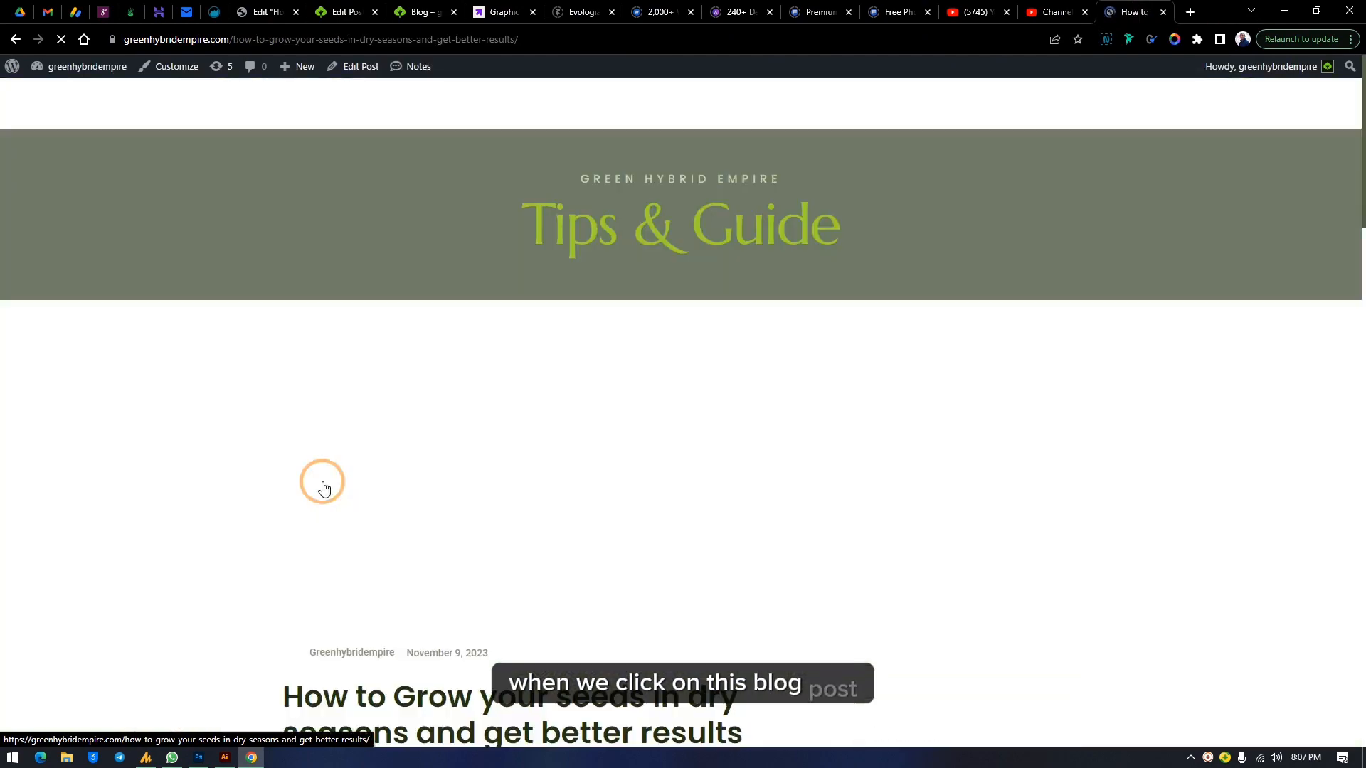
scroll(397, 368, "down", 1)
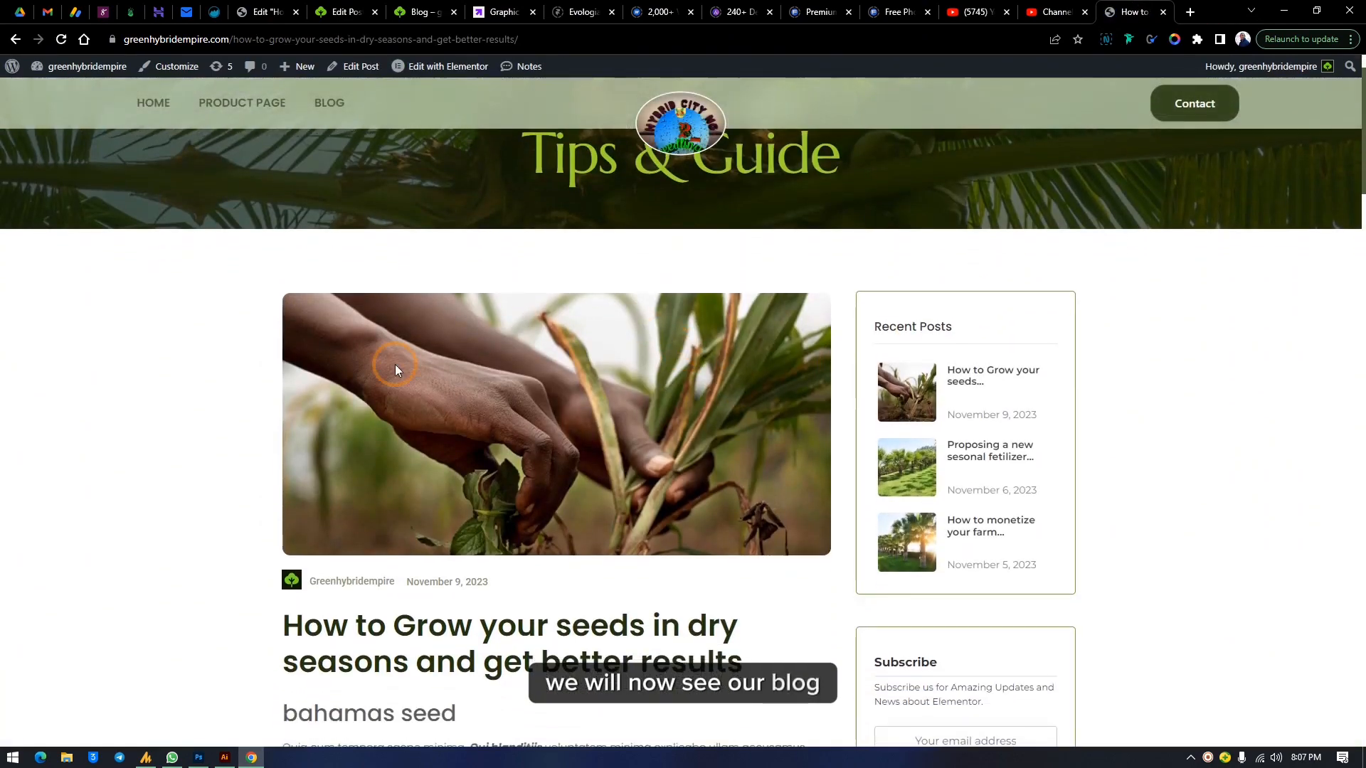
scroll(753, 454, "down", 3)
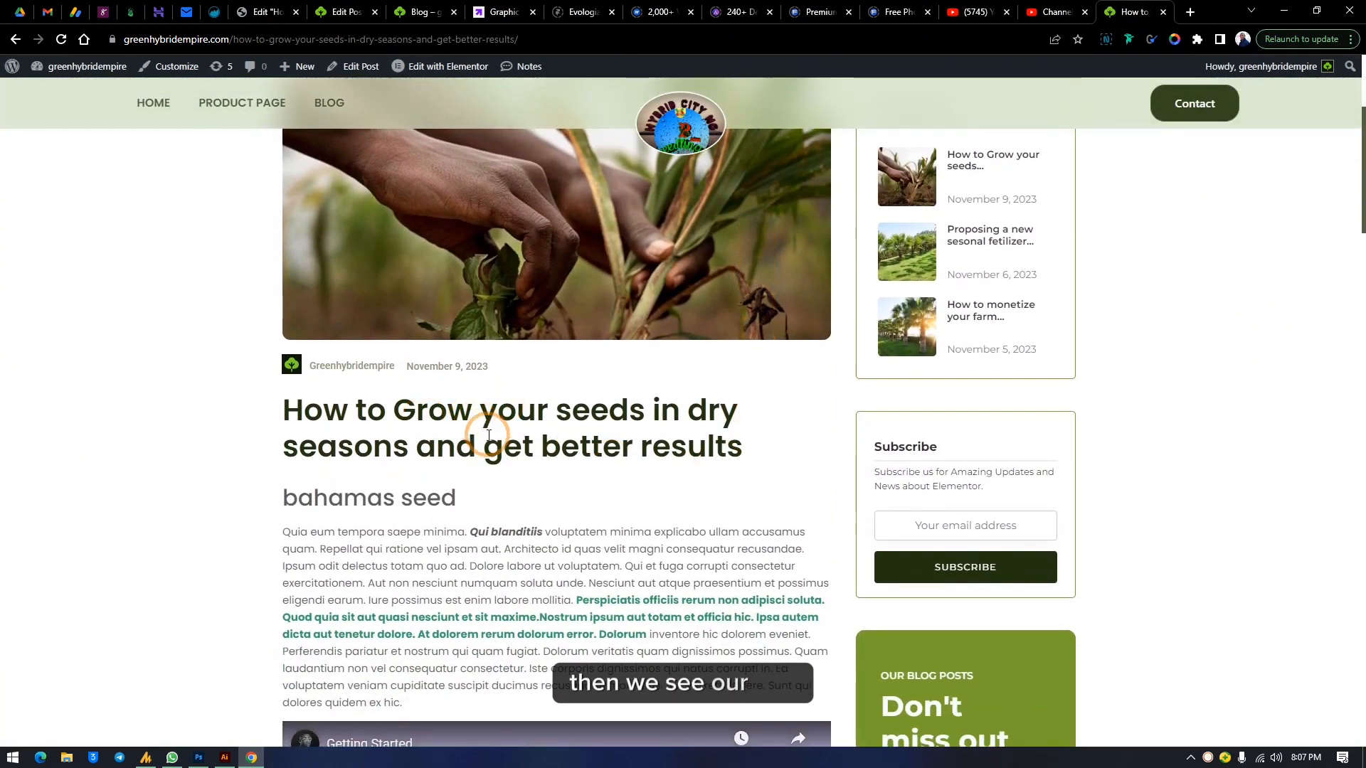
left_click_drag(466, 501, 228, 498)
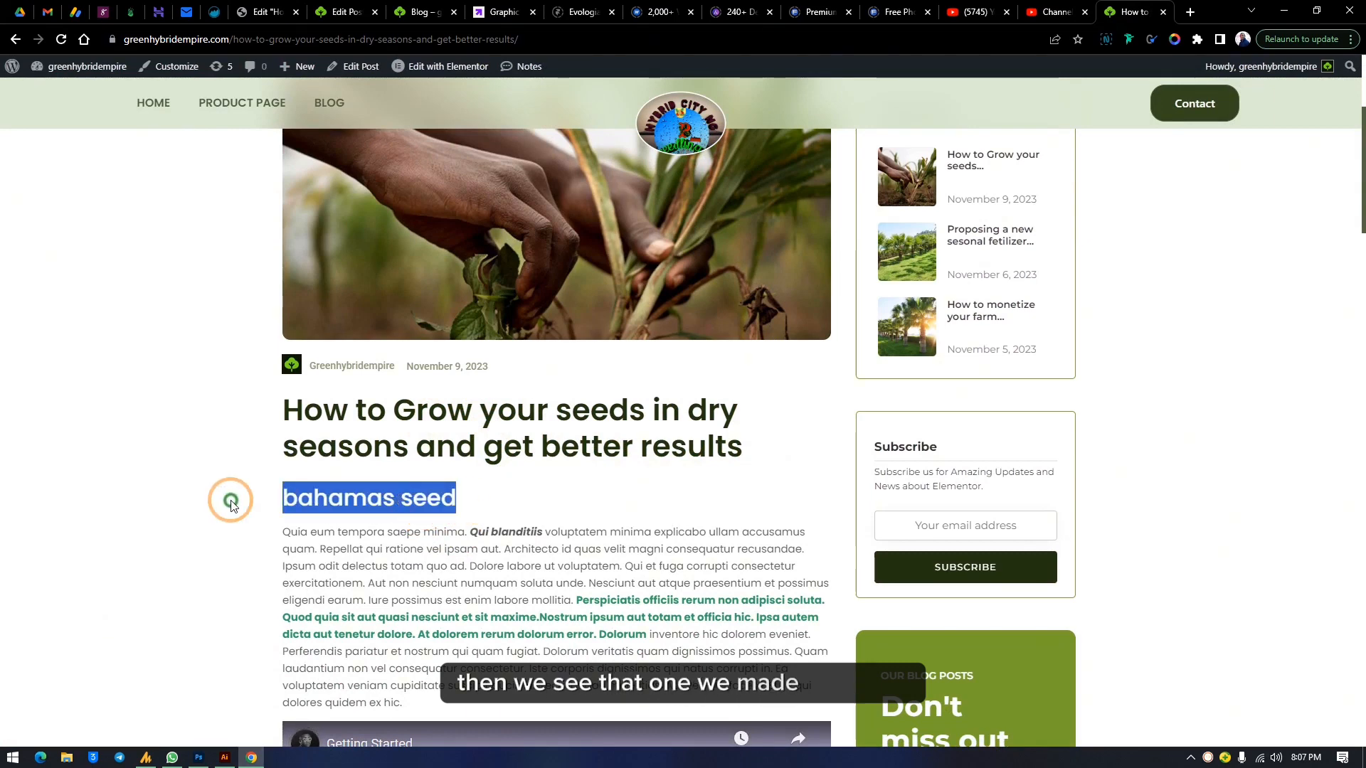
left_click(289, 479)
scroll(605, 542, "down", 5)
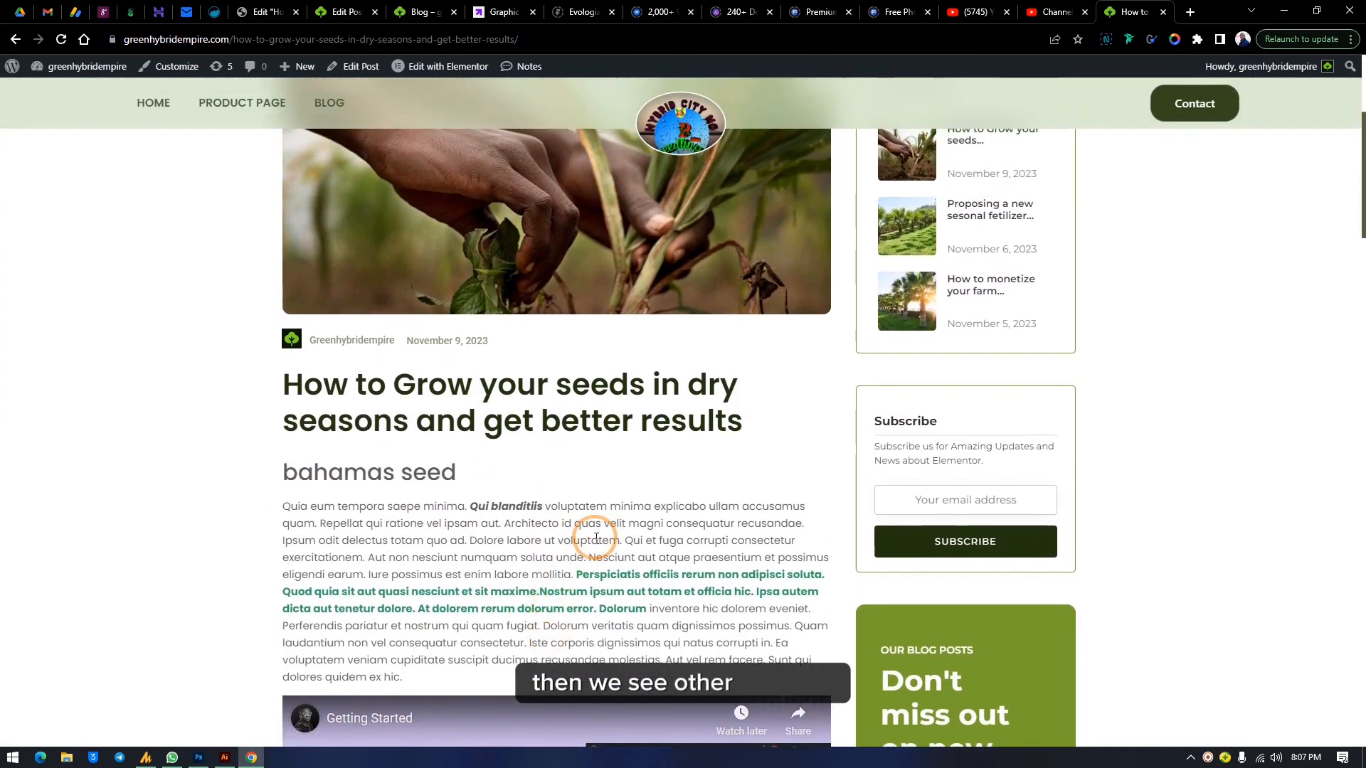
scroll(565, 532, "down", 4)
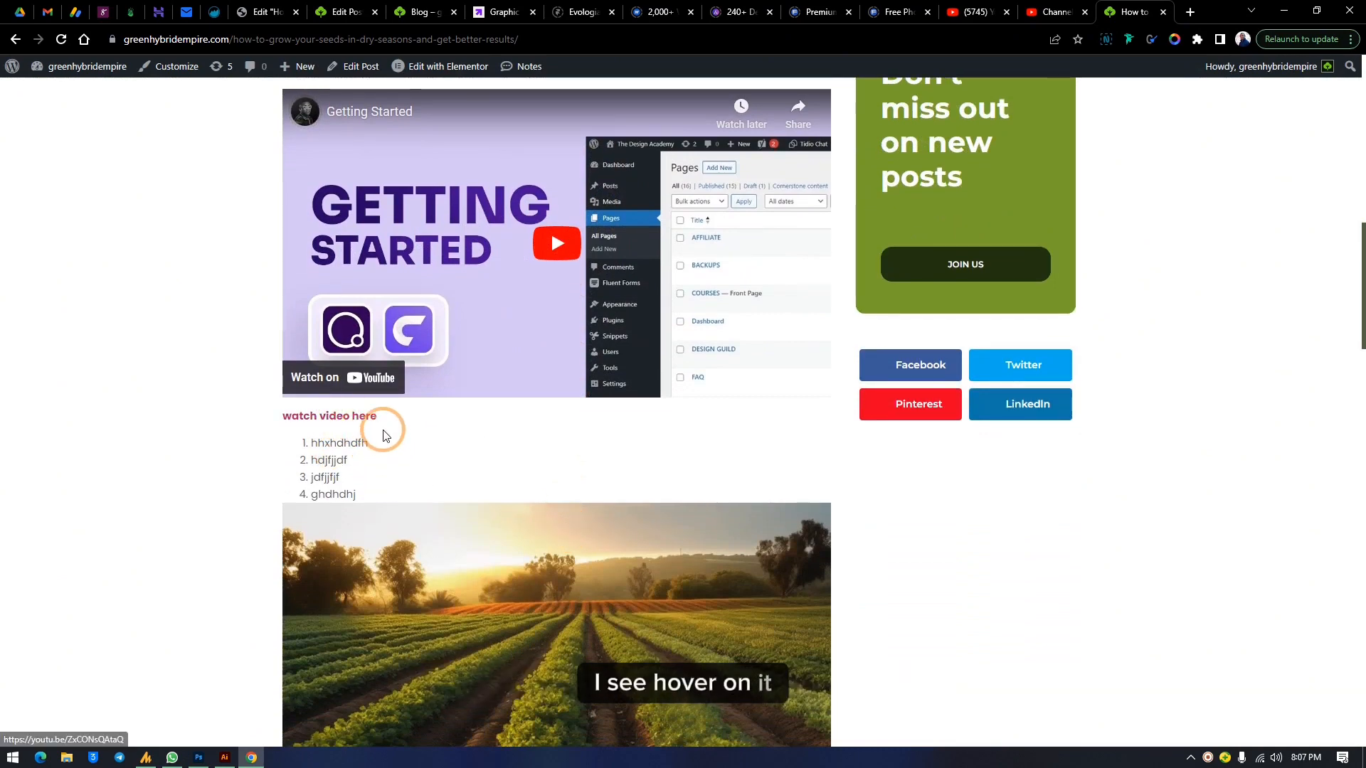
scroll(458, 472, "down", 5)
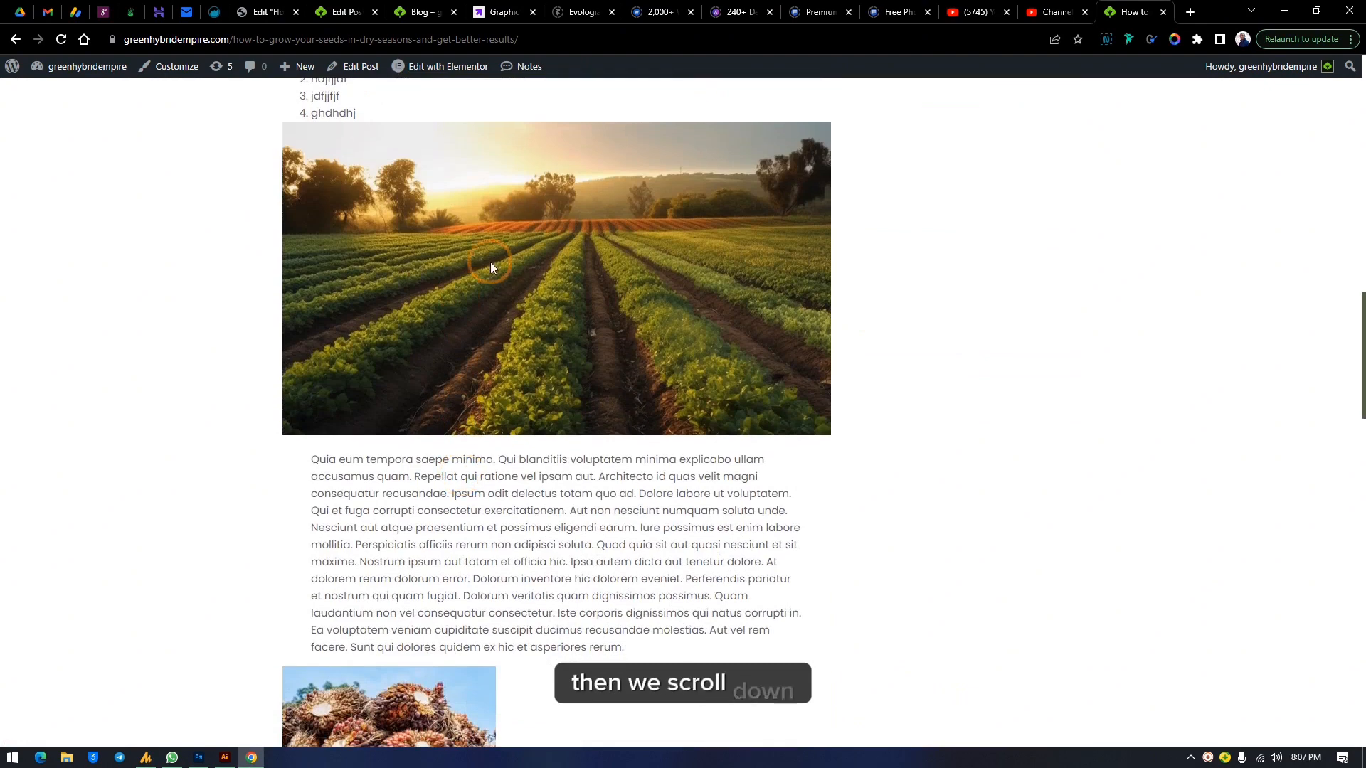
scroll(640, 441, "down", 3)
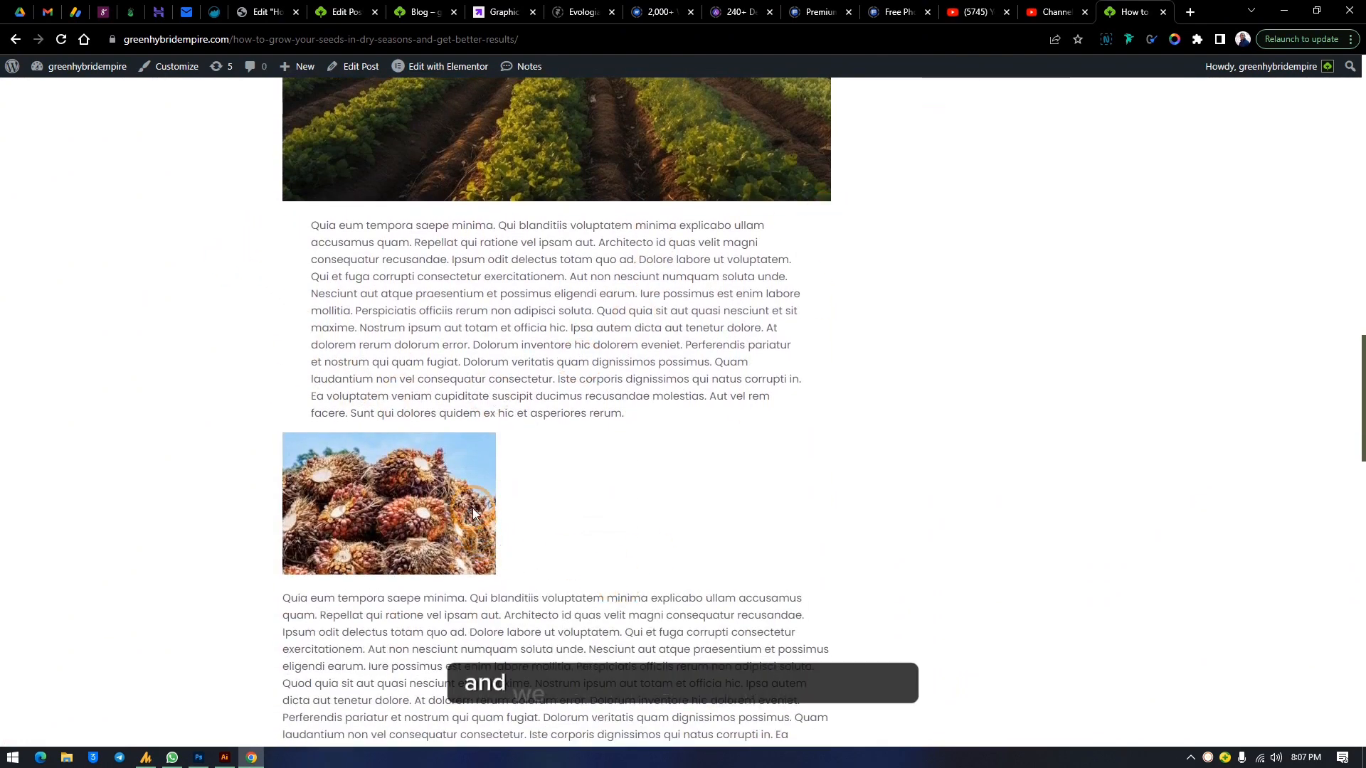
scroll(458, 526, "down", 5)
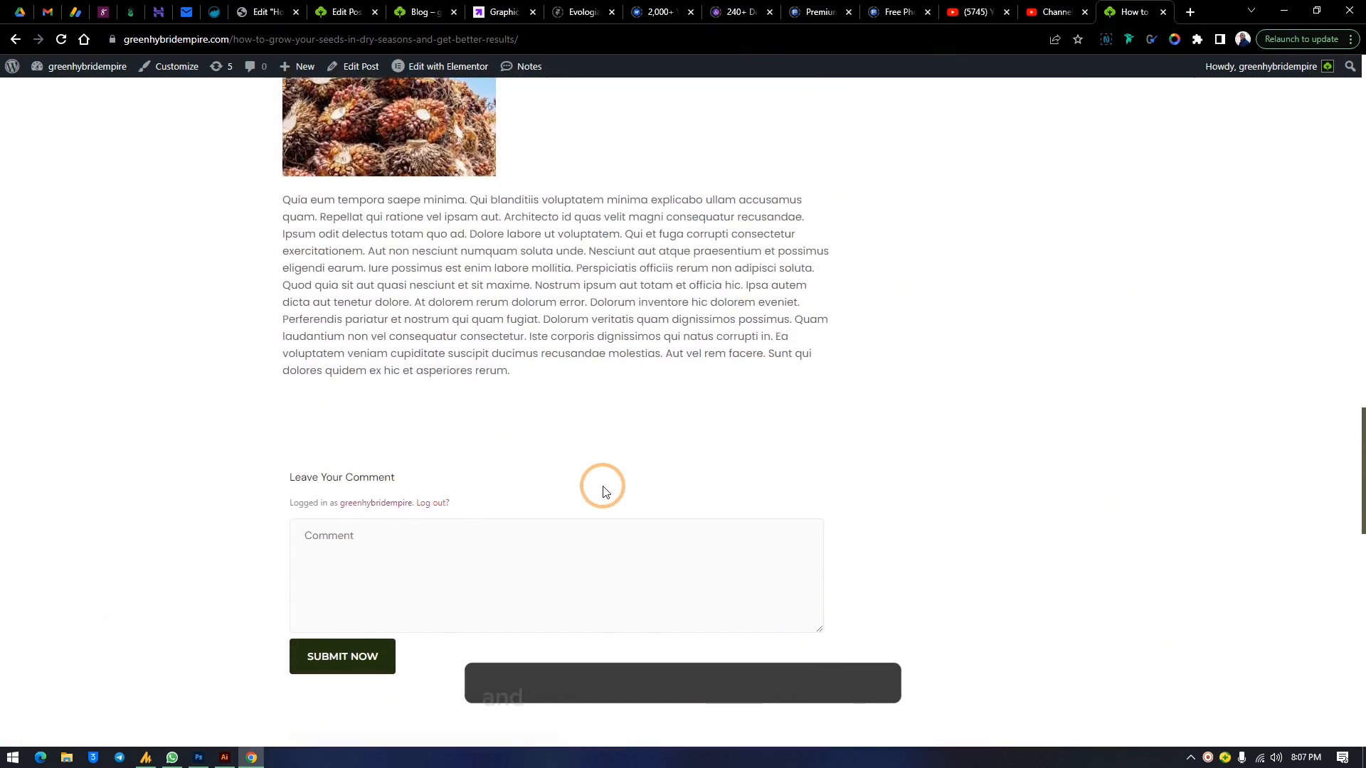
scroll(736, 279, "up", 14)
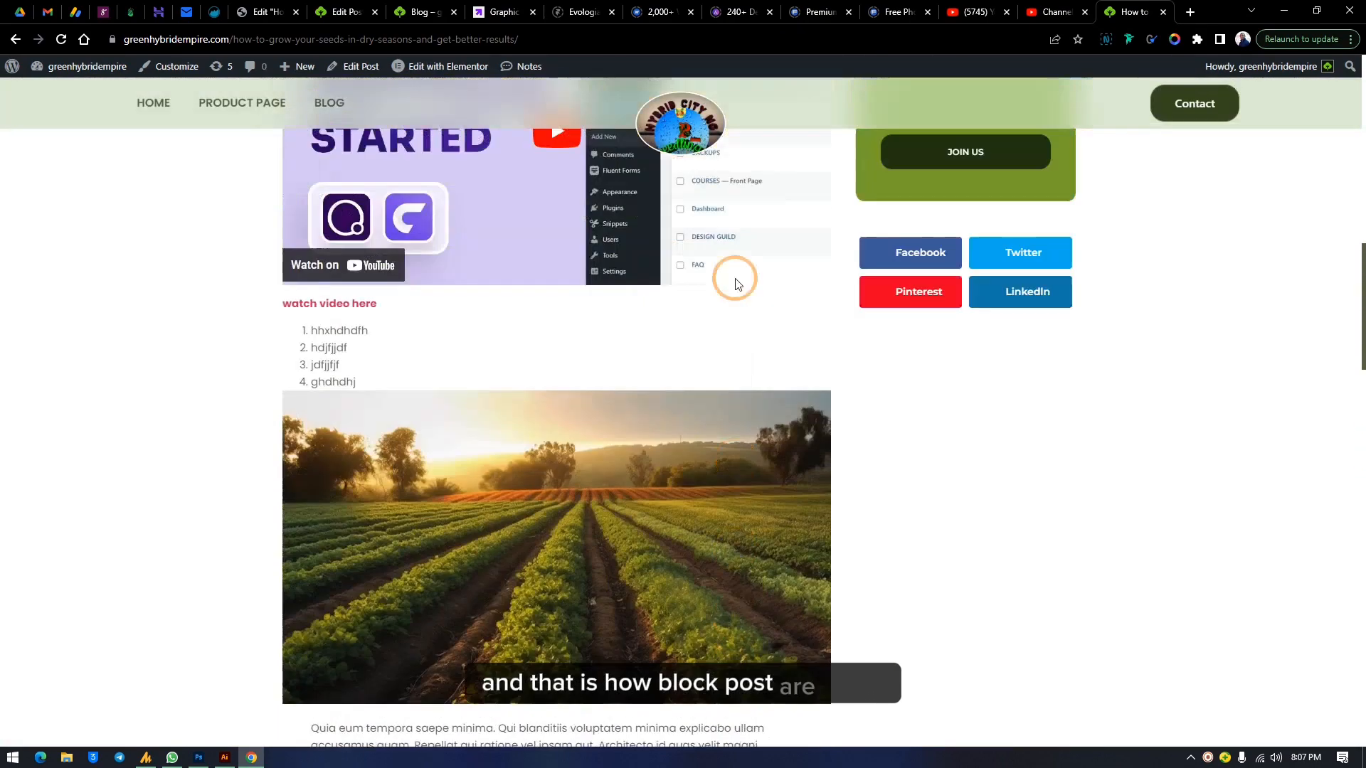
scroll(736, 281, "up", 5)
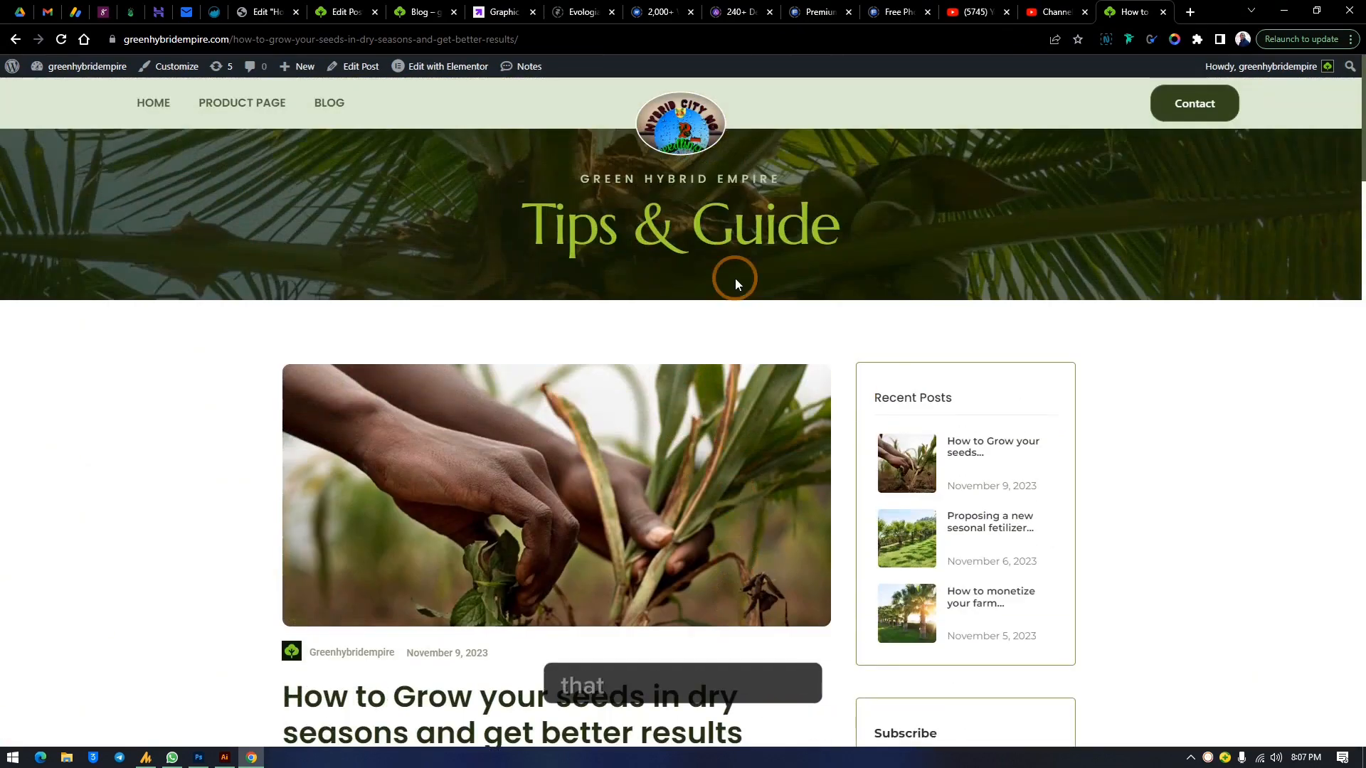
Deactivate the Classic Editor plugin from the installed plugins list
left_click(378, 6)
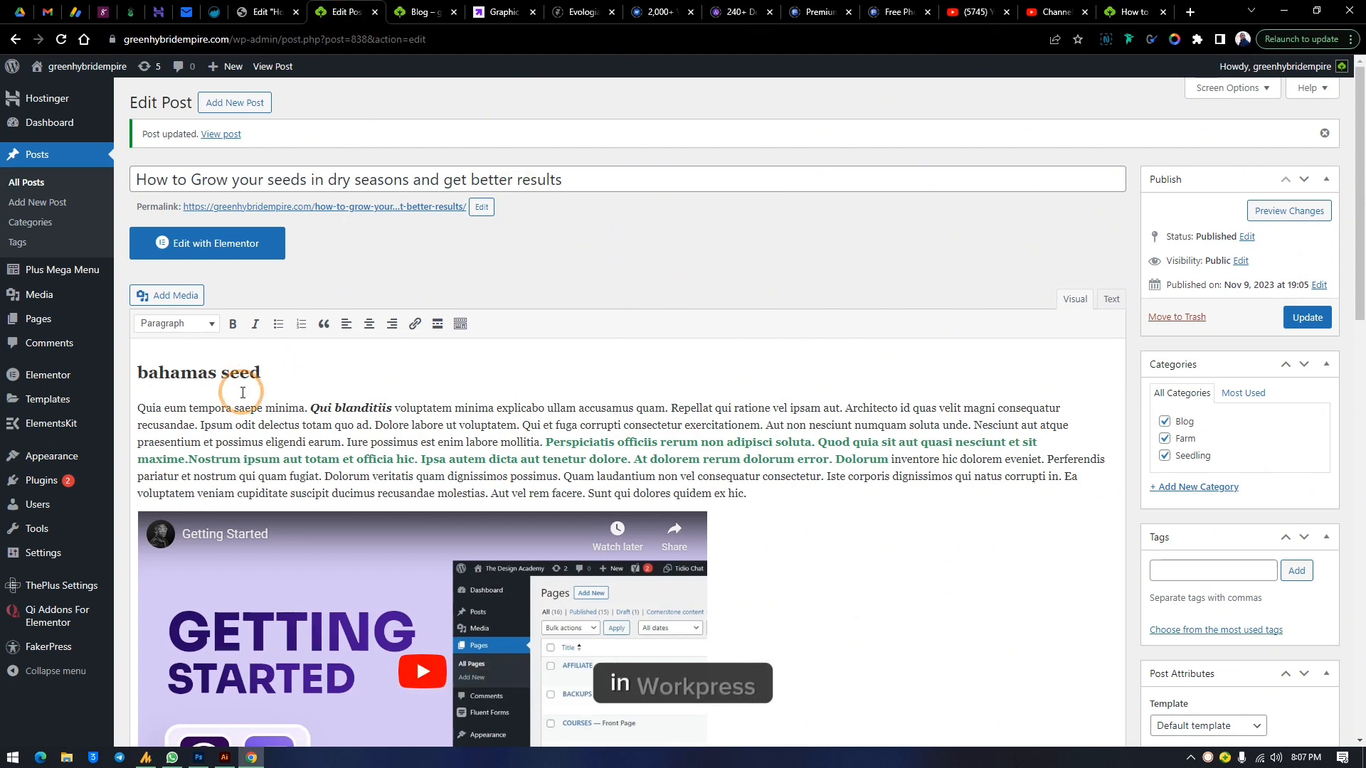
mouse_move(47, 484)
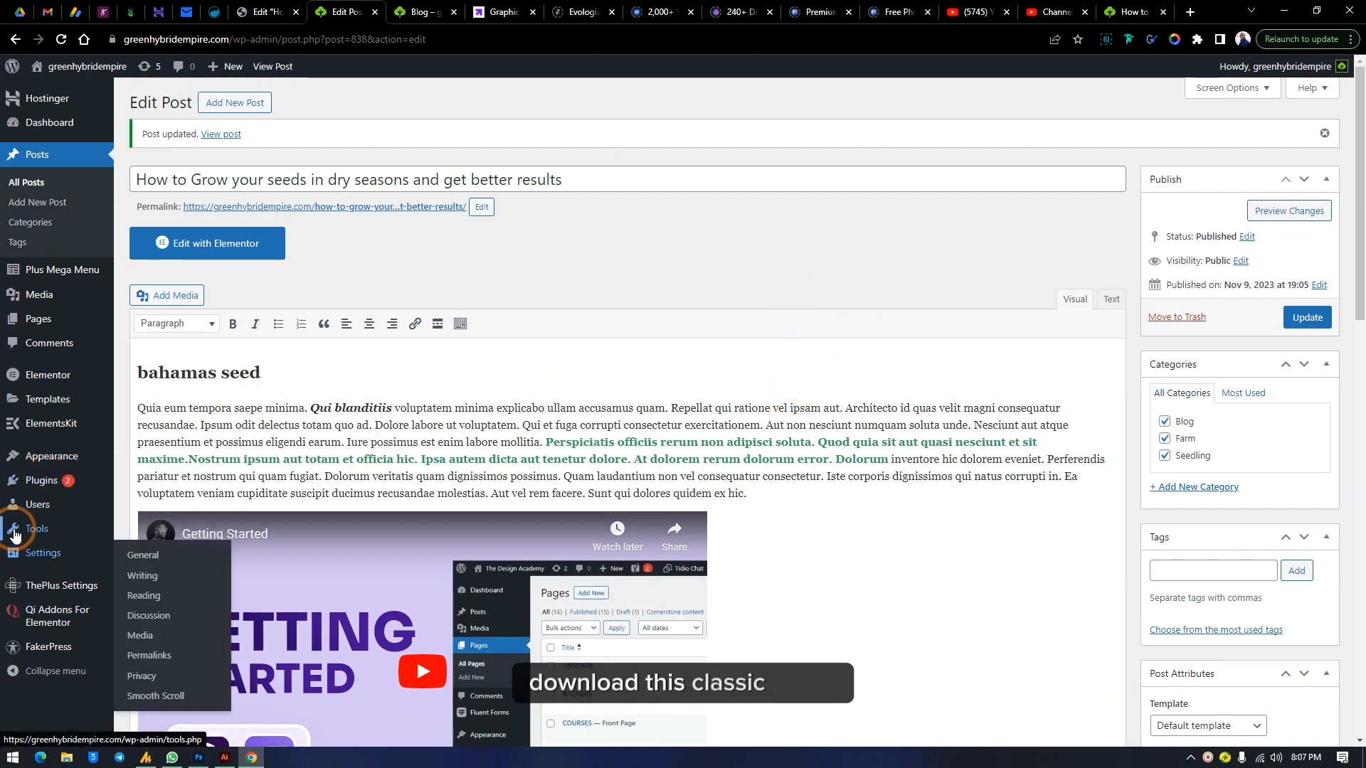
mouse_move(17, 533)
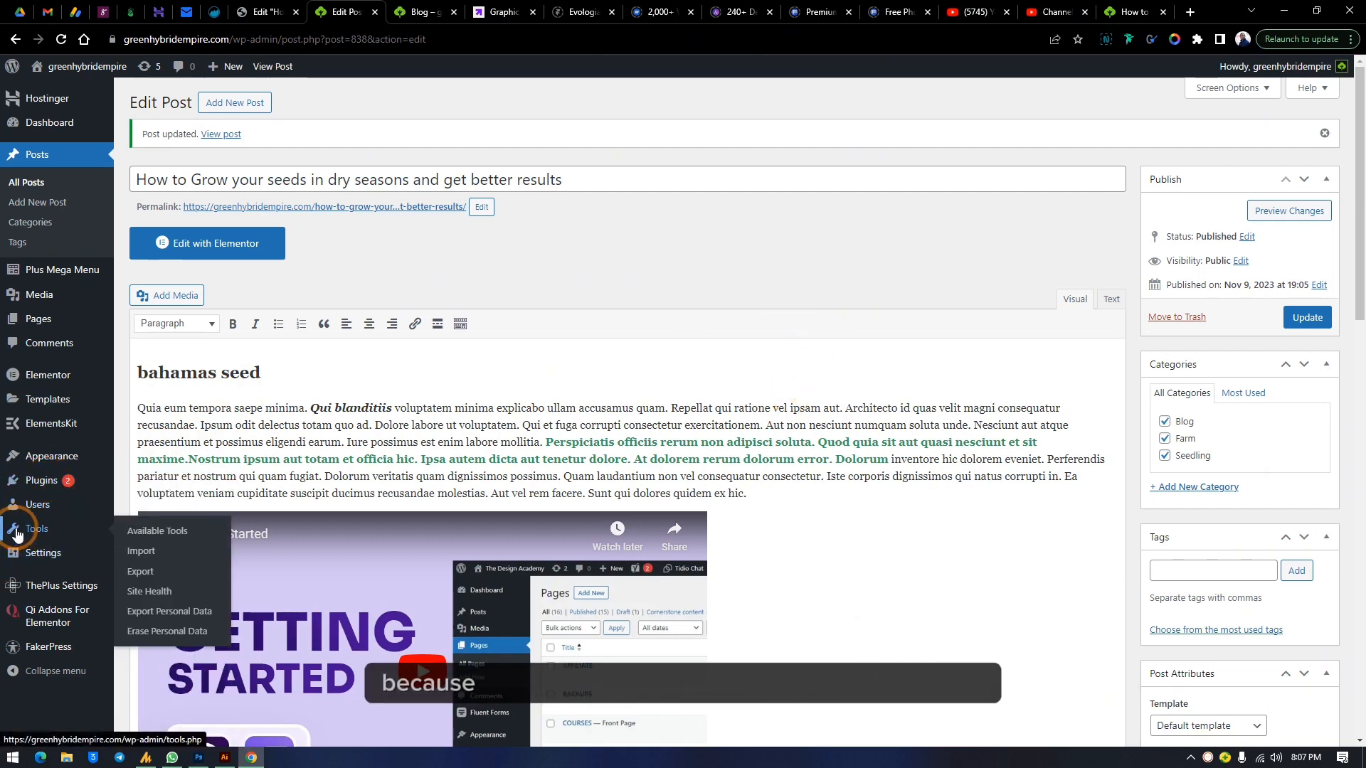
left_click(37, 489)
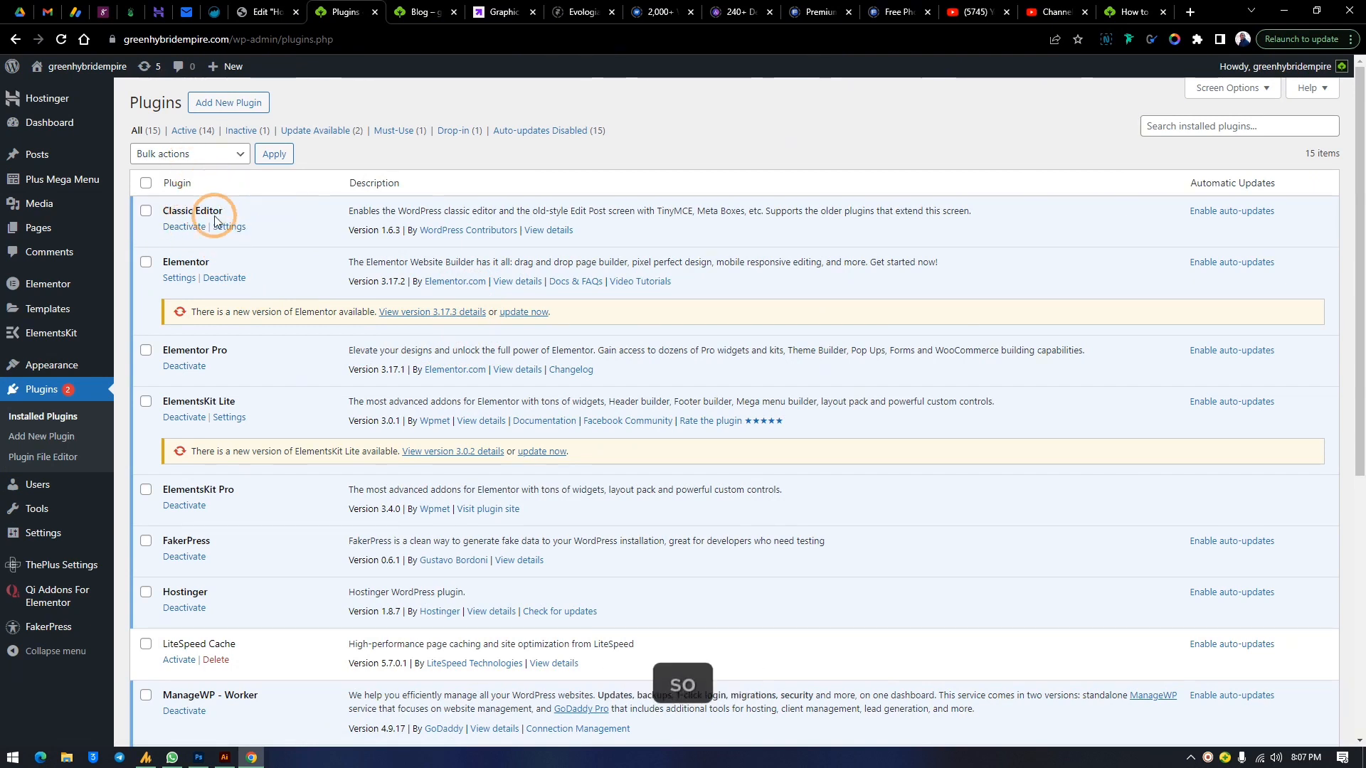
left_click(195, 228)
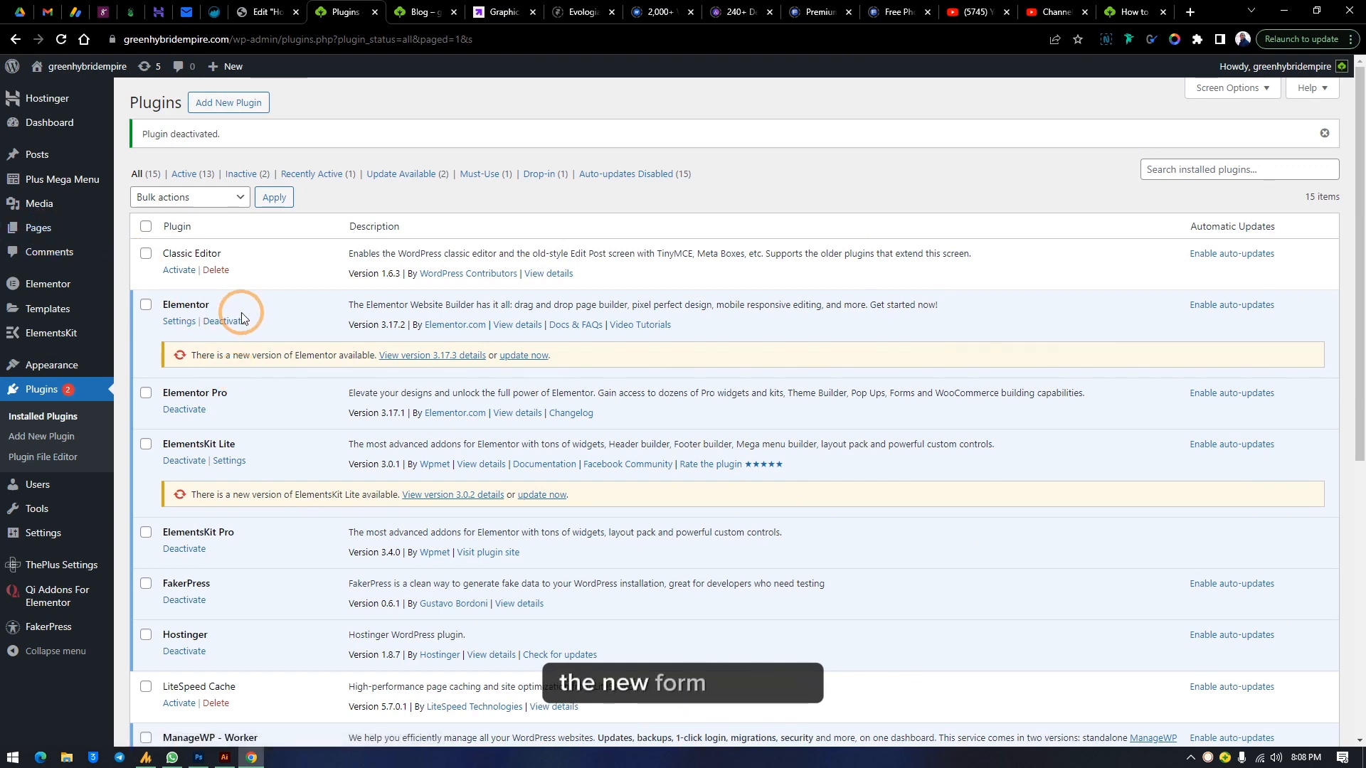
Open the How to Grow your seeds post from the posts list in the block editor
left_click(40, 158)
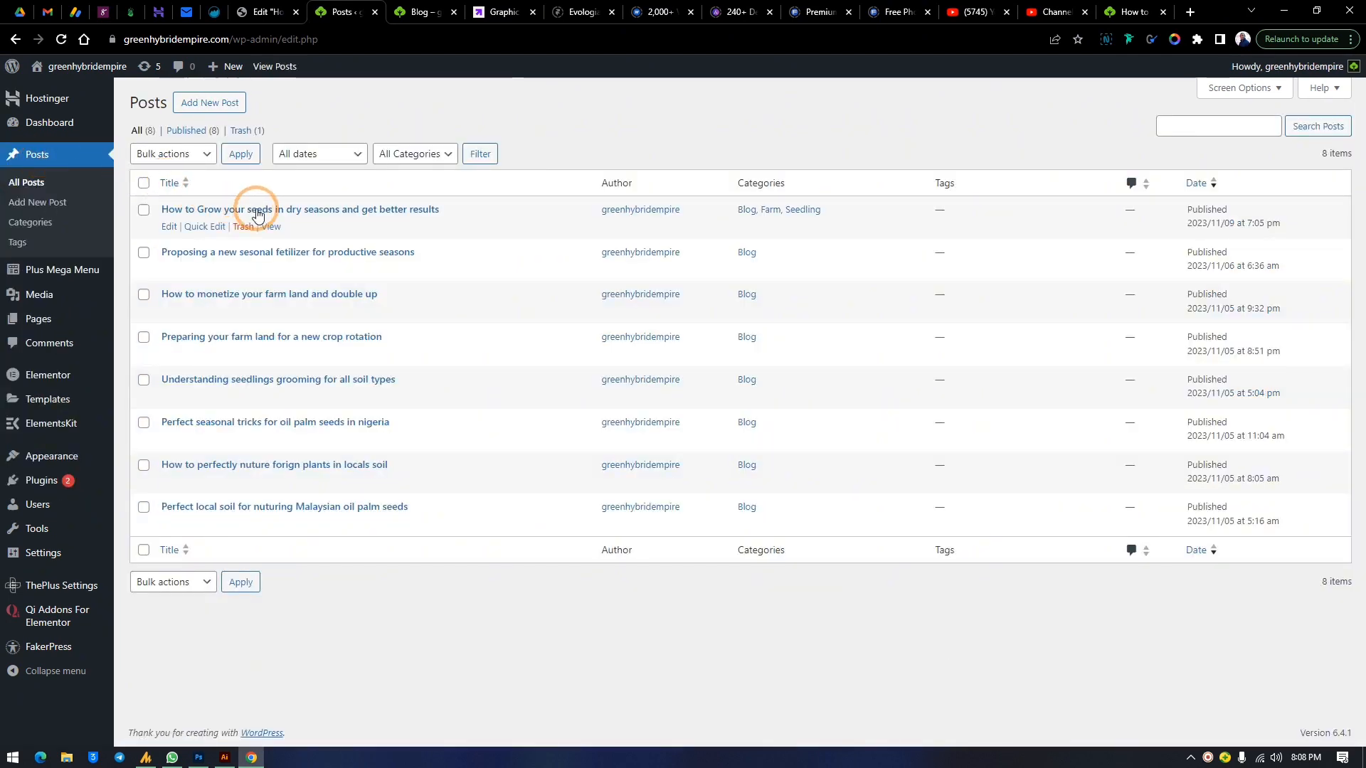
left_click(251, 209)
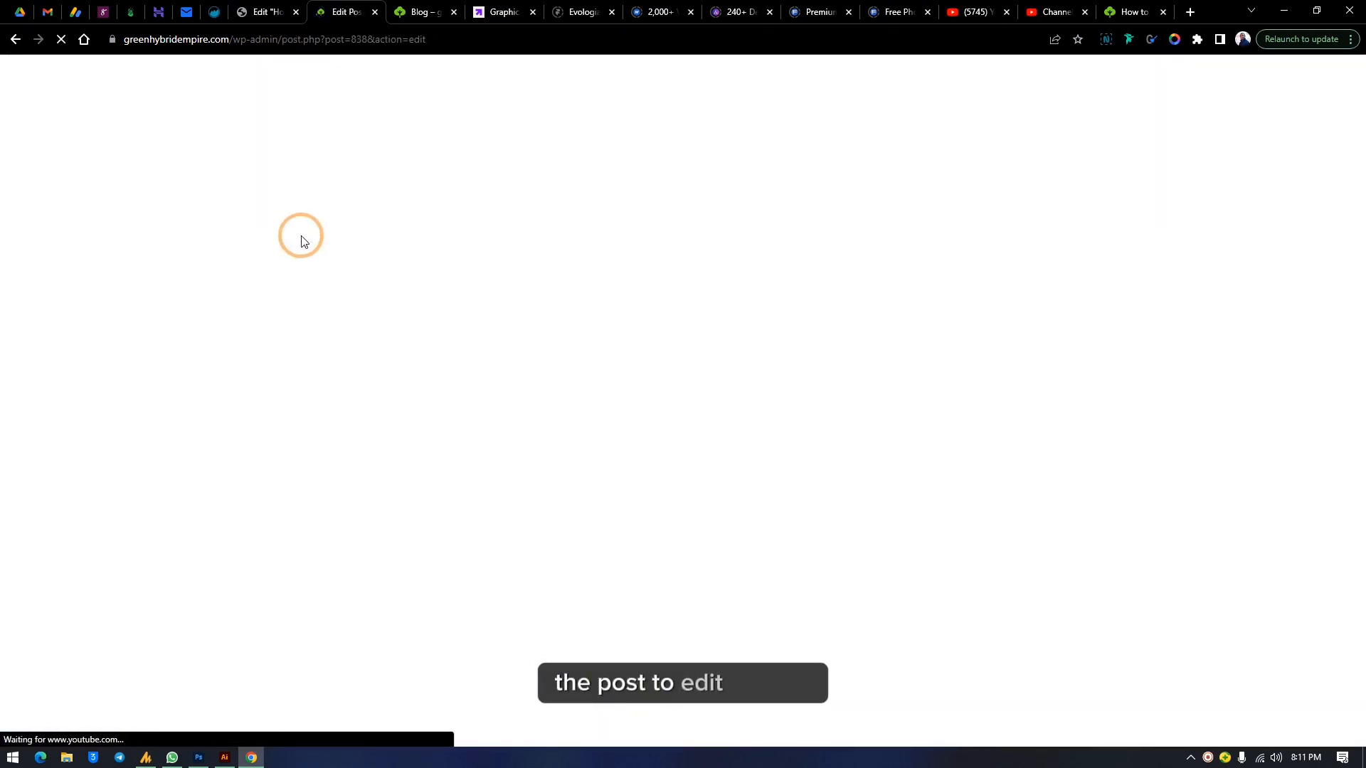
left_click(484, 441)
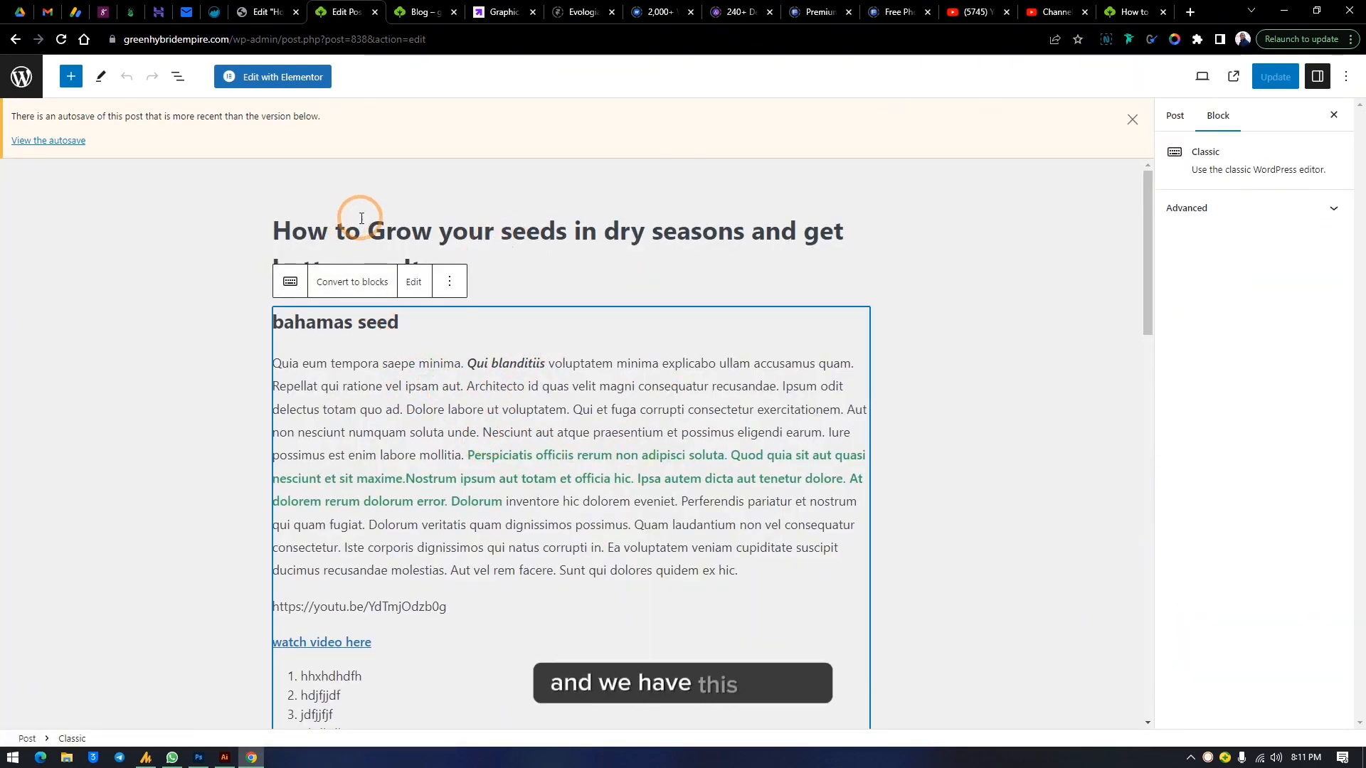
left_click(516, 234)
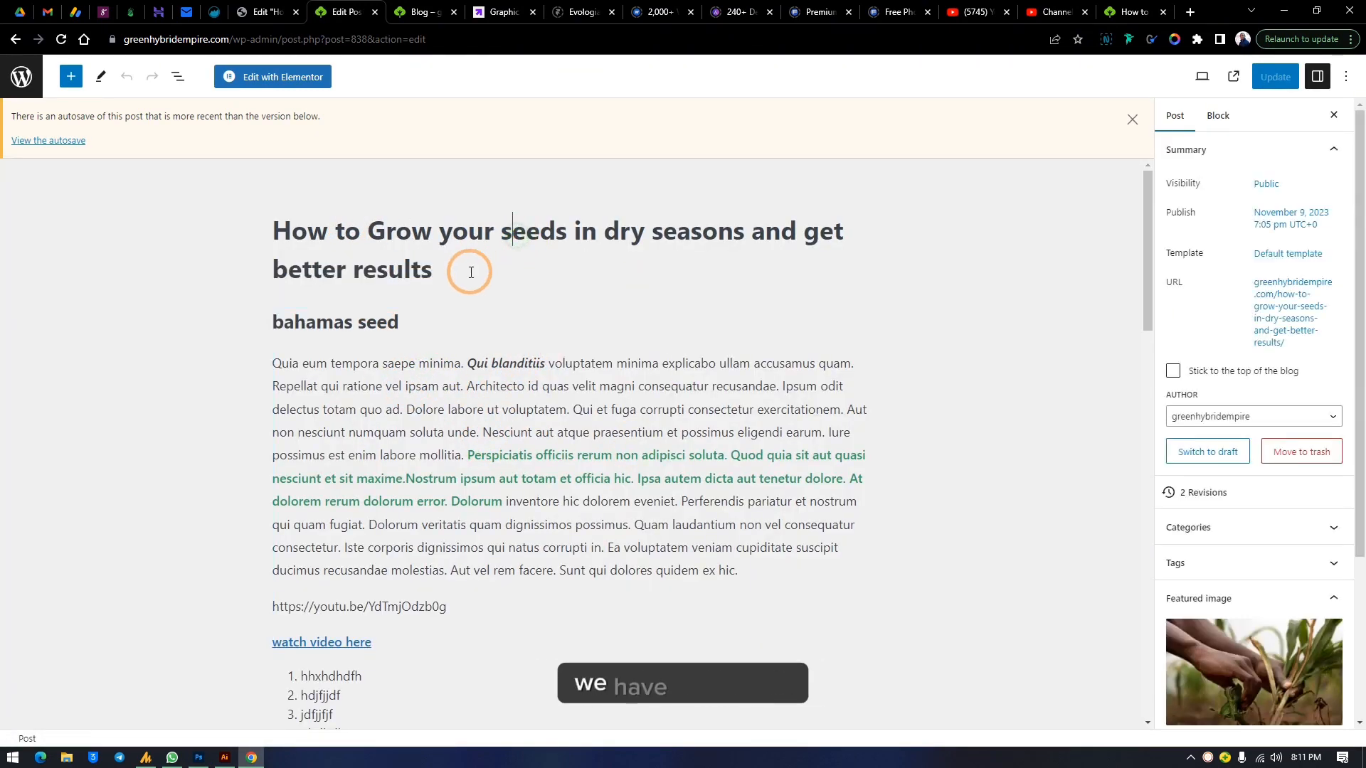
Select the post title and replace it by pasting the same title text back in
triple_click(311, 232)
key("ctrl+c")
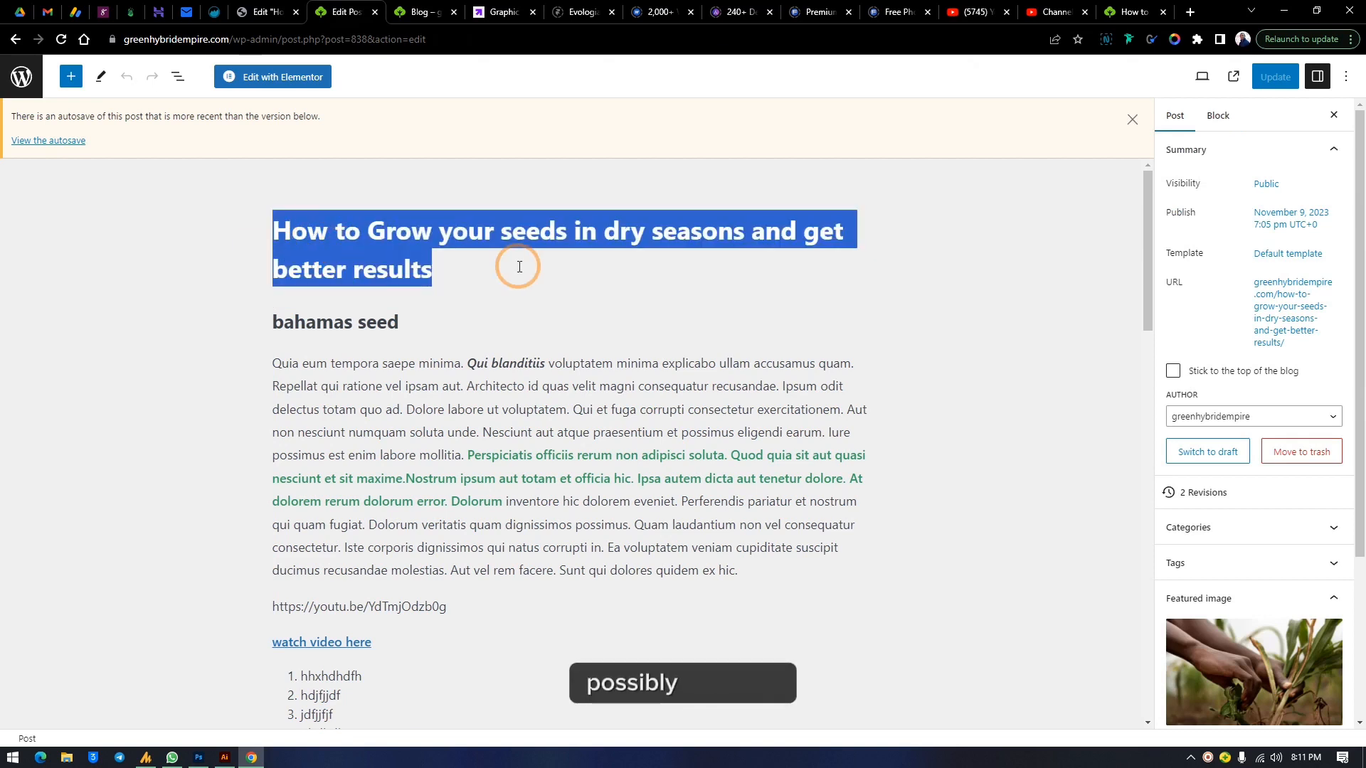
type("V")
key("BackSpace")
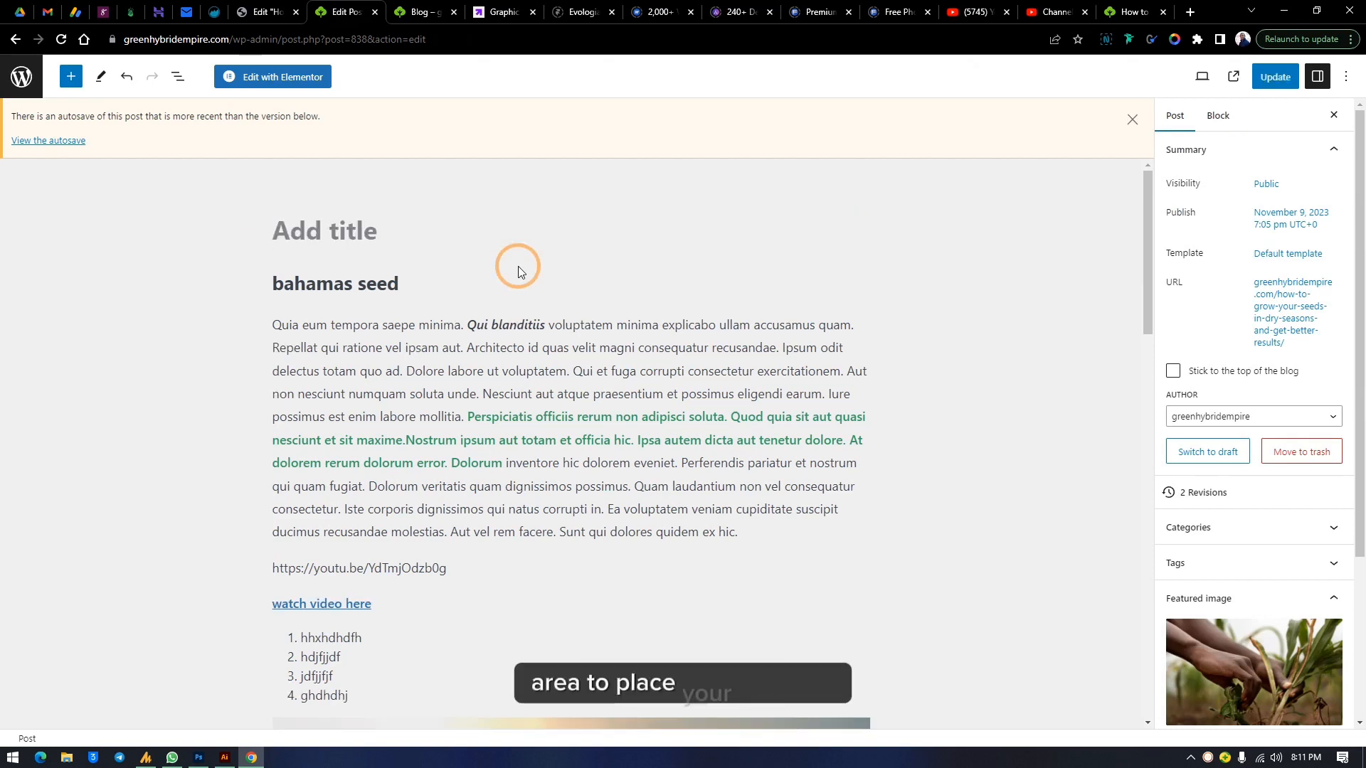
key("ctrl+v")
scroll(1295, 210, "down", 1)
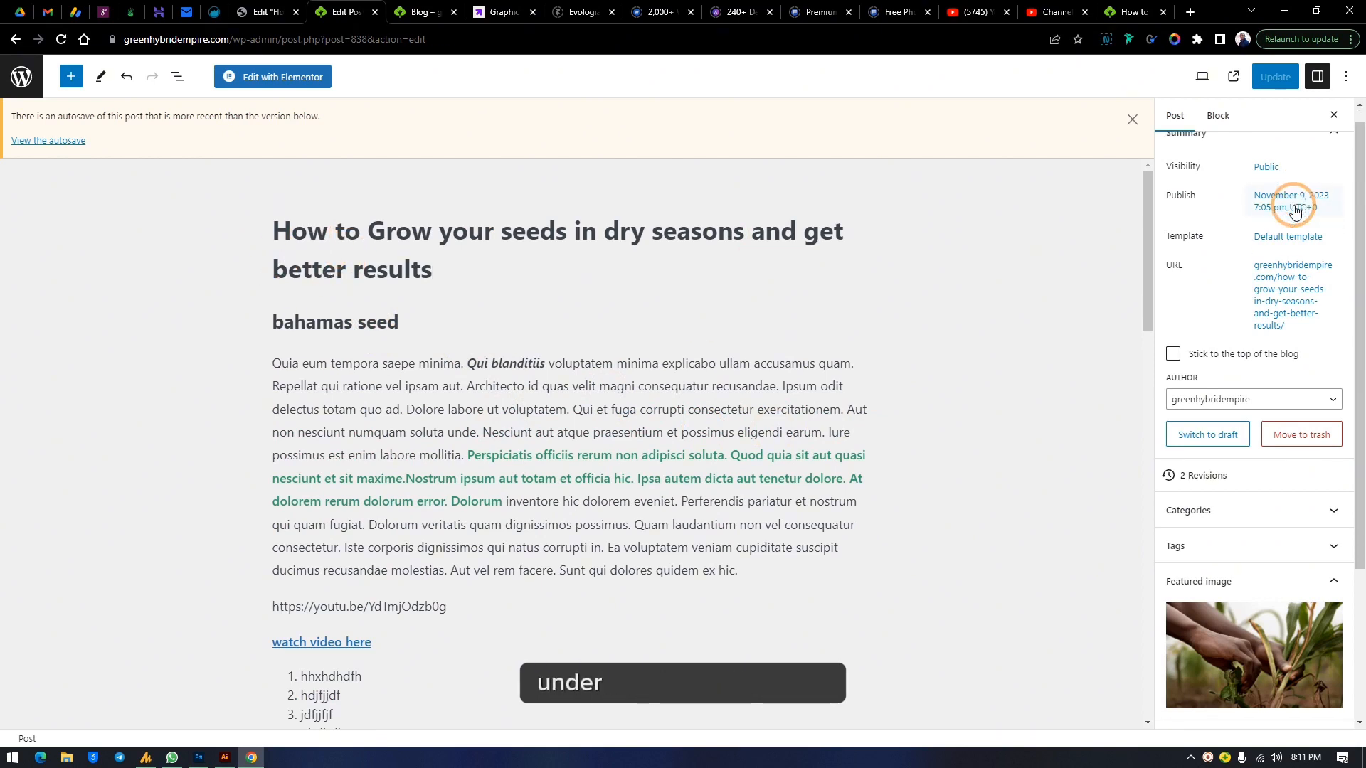
Review the post's Categories and Excerpt panels in the post settings sidebar
scroll(1295, 209, "down", 3)
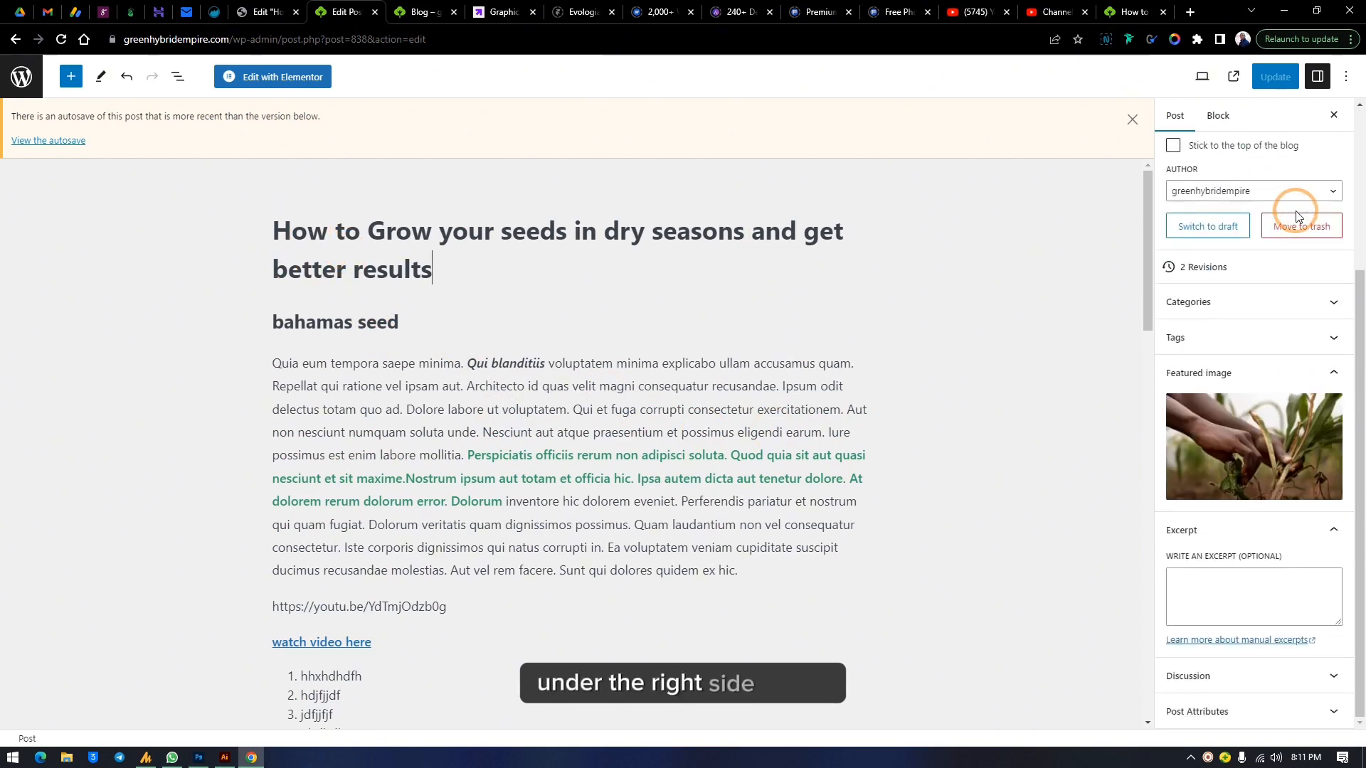
left_click(1334, 306)
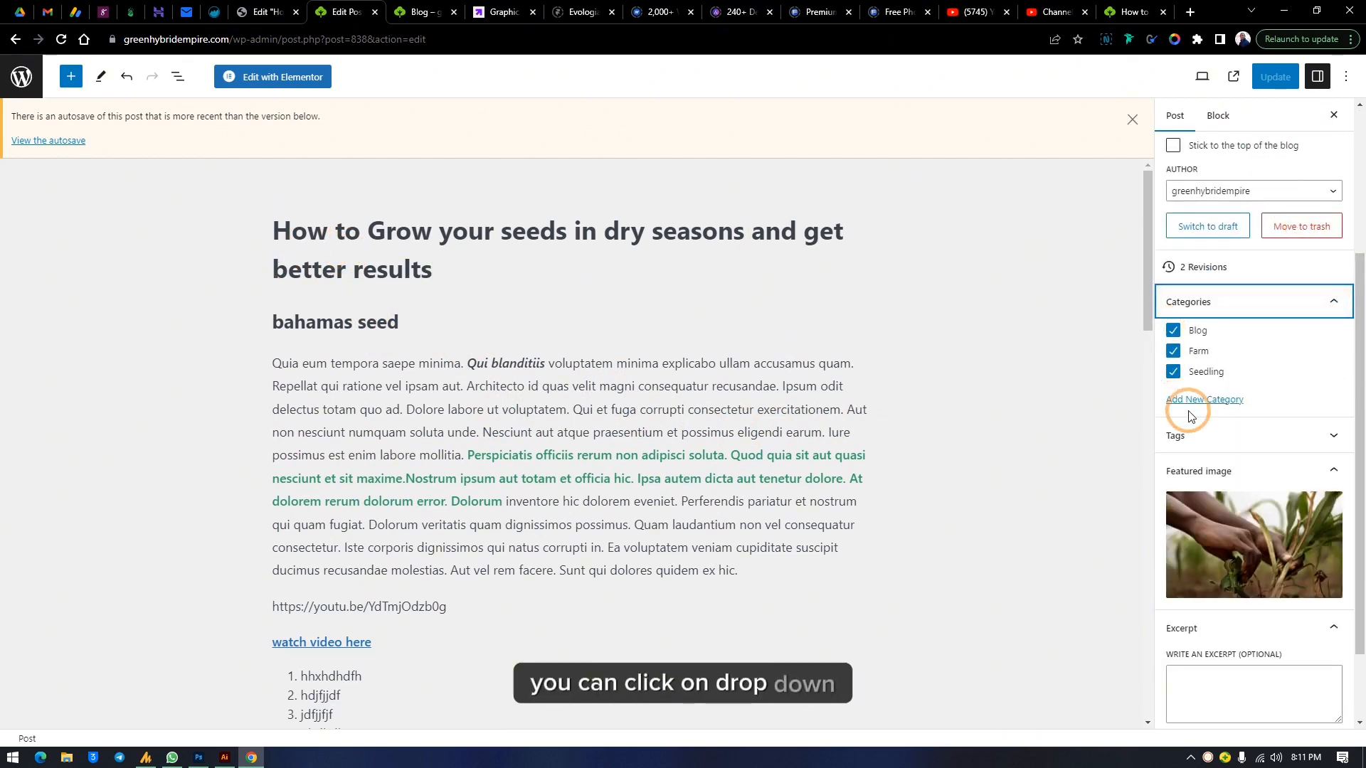
left_click(1334, 300)
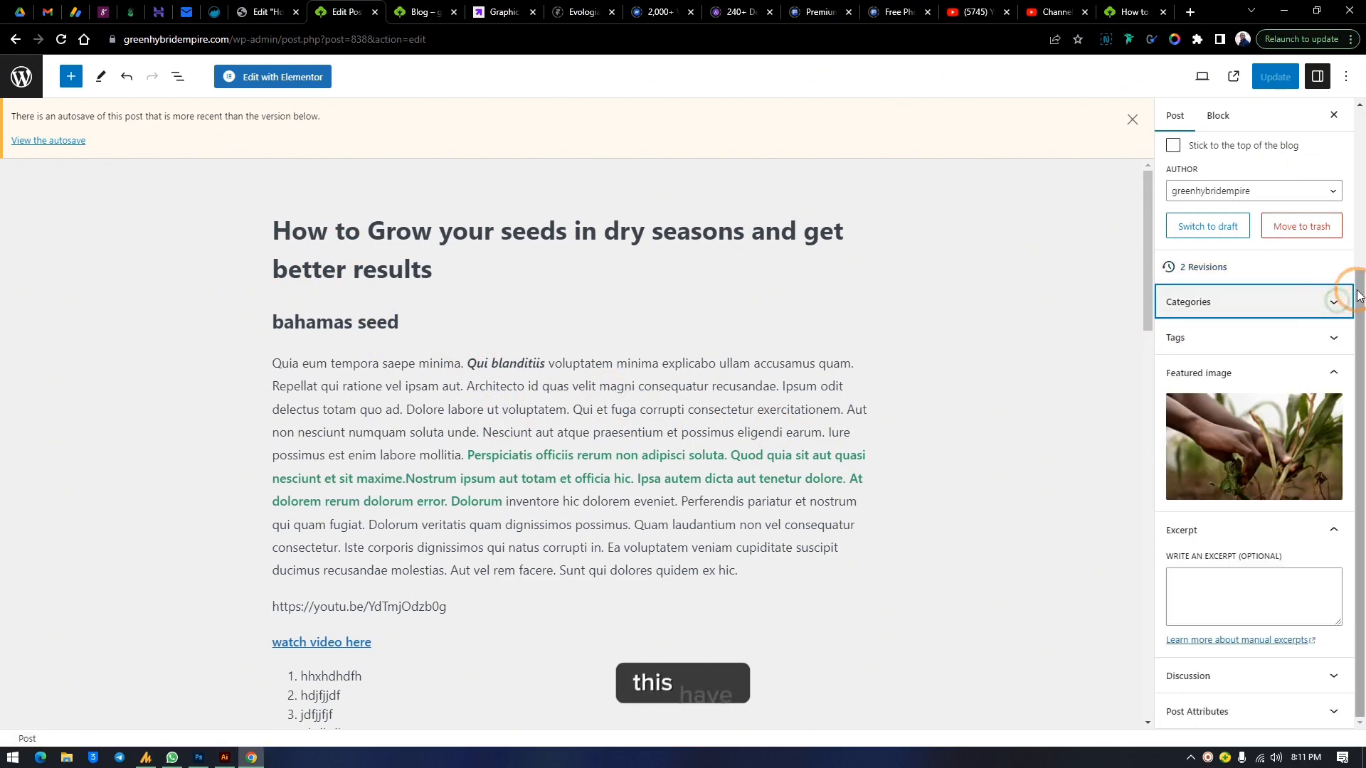
left_click(1216, 597)
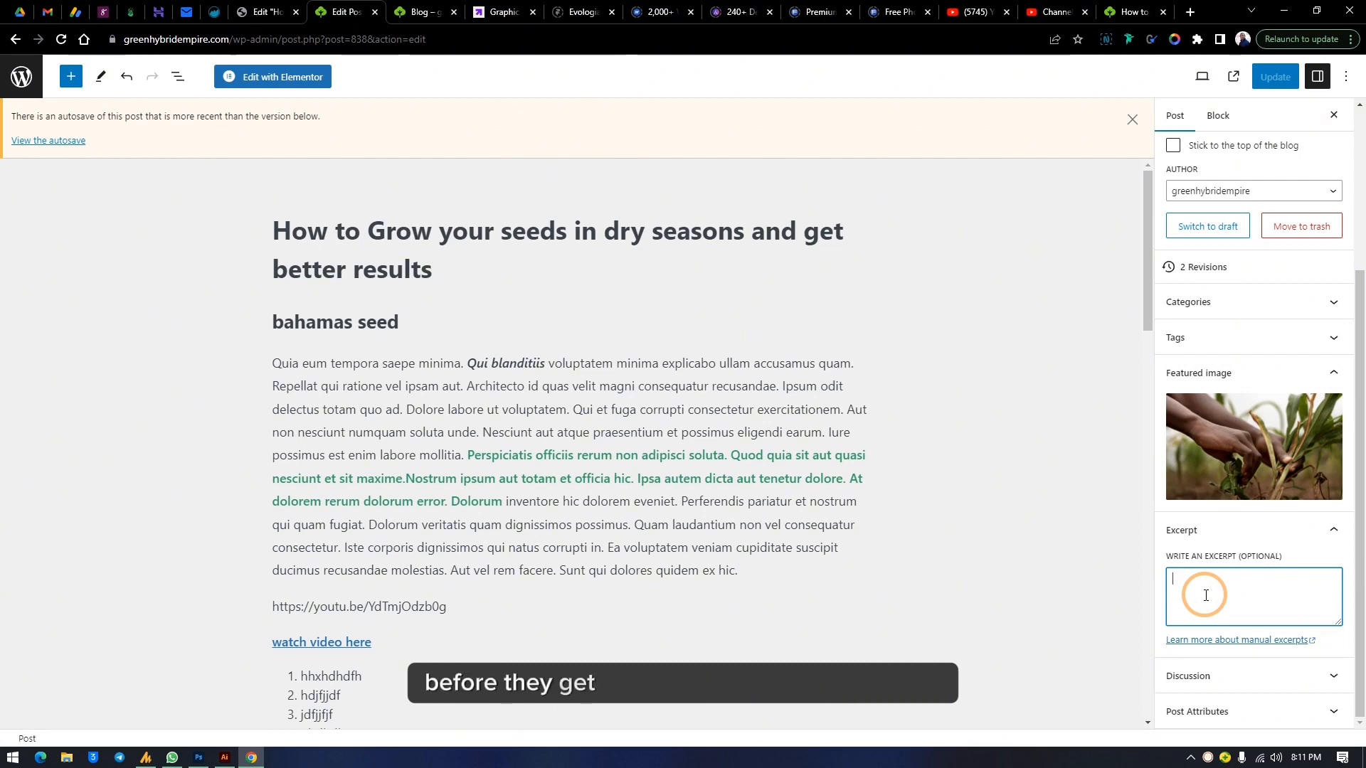
Open the live Blog page and examine the excerpt shown on the grow-your-seeds post card, returning to the editor
left_click(1134, 12)
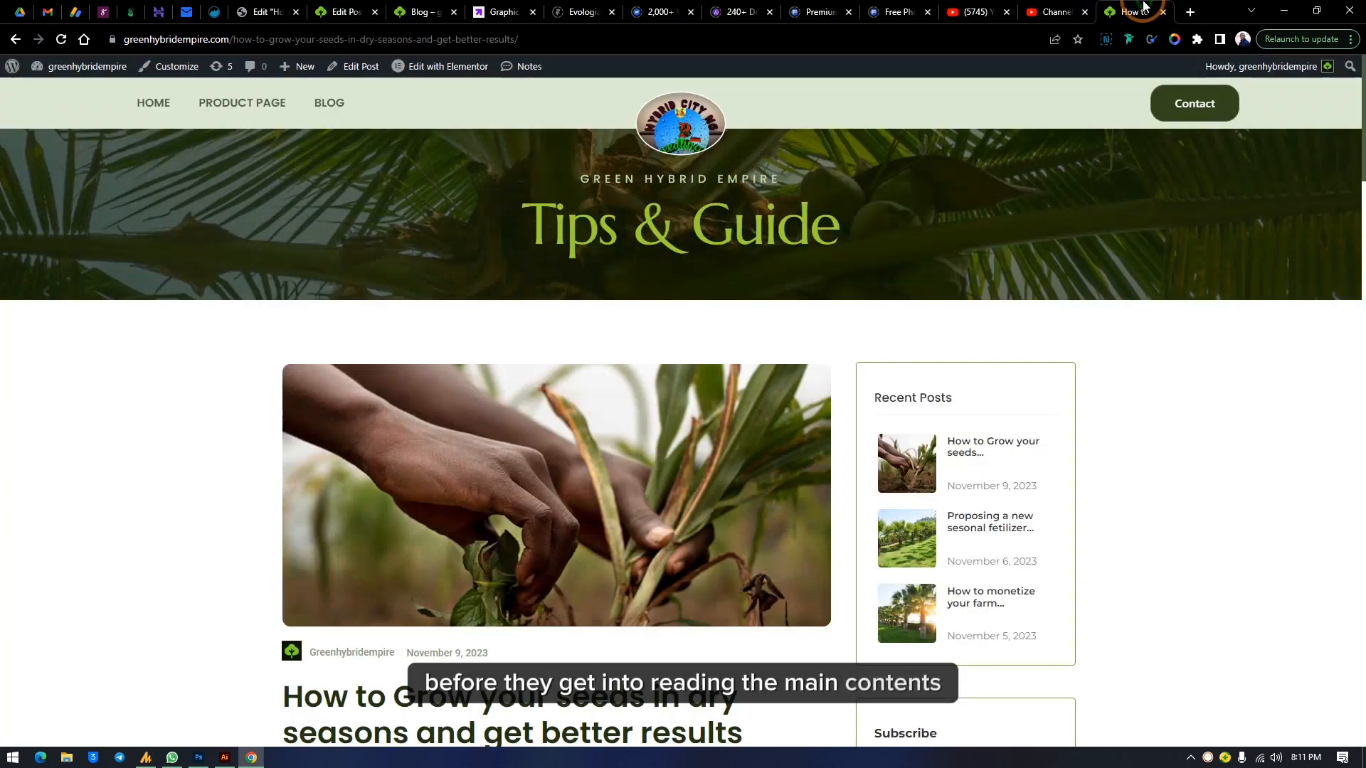
left_click(331, 104)
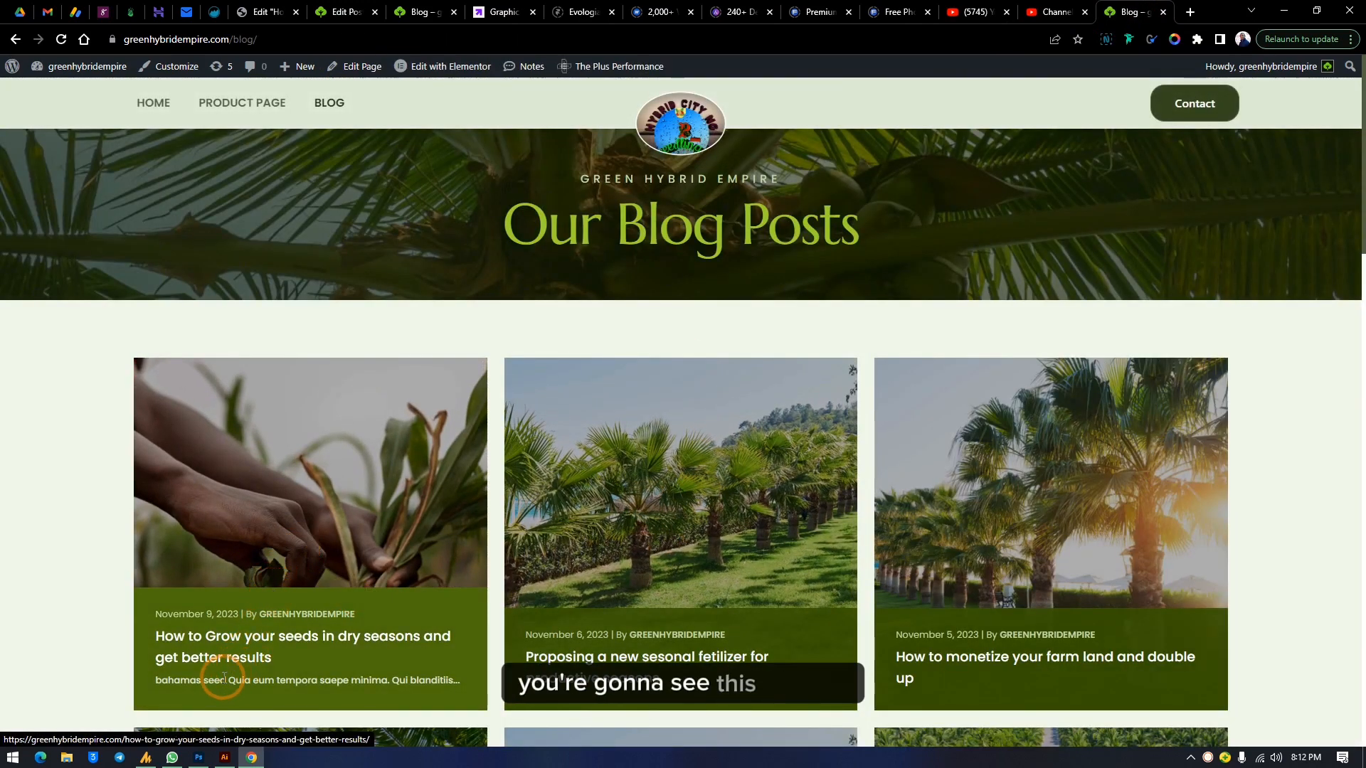
left_click_drag(163, 679, 420, 684)
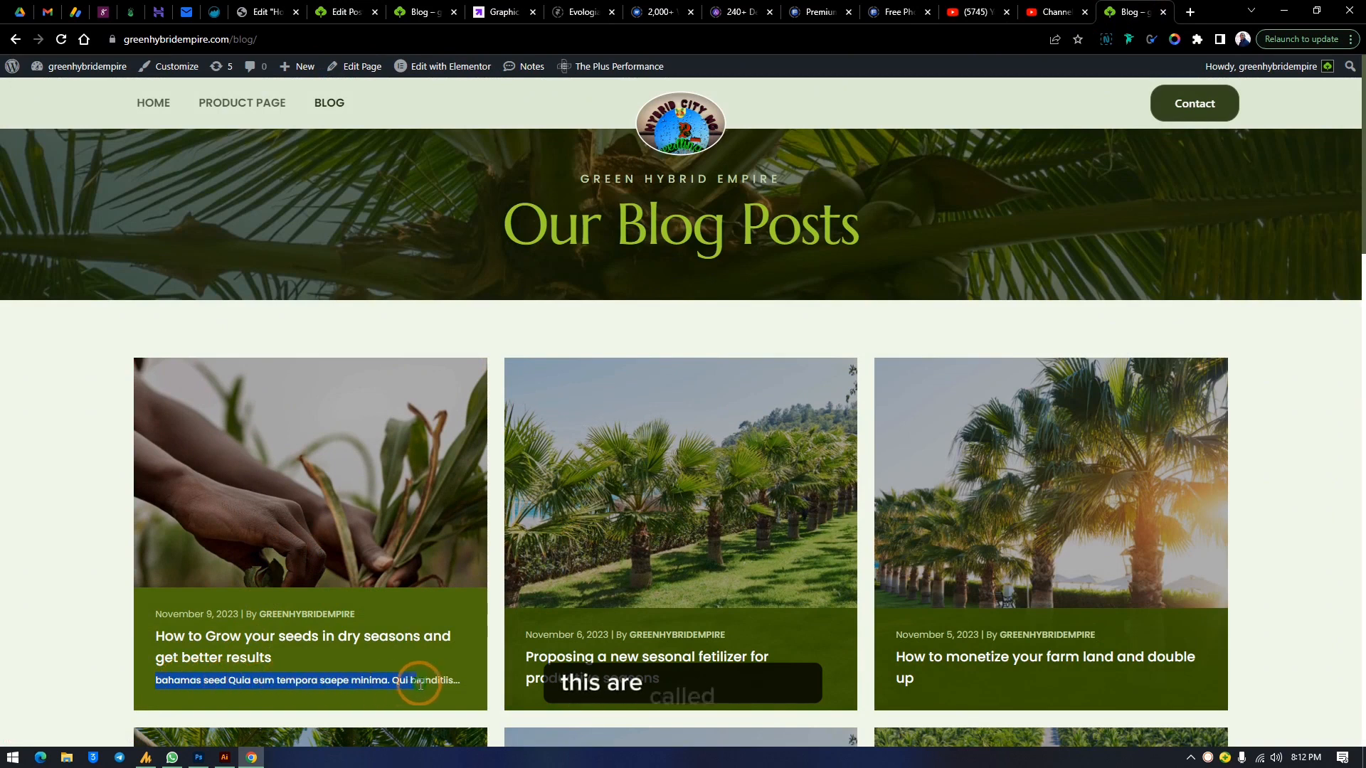
left_click(458, 677)
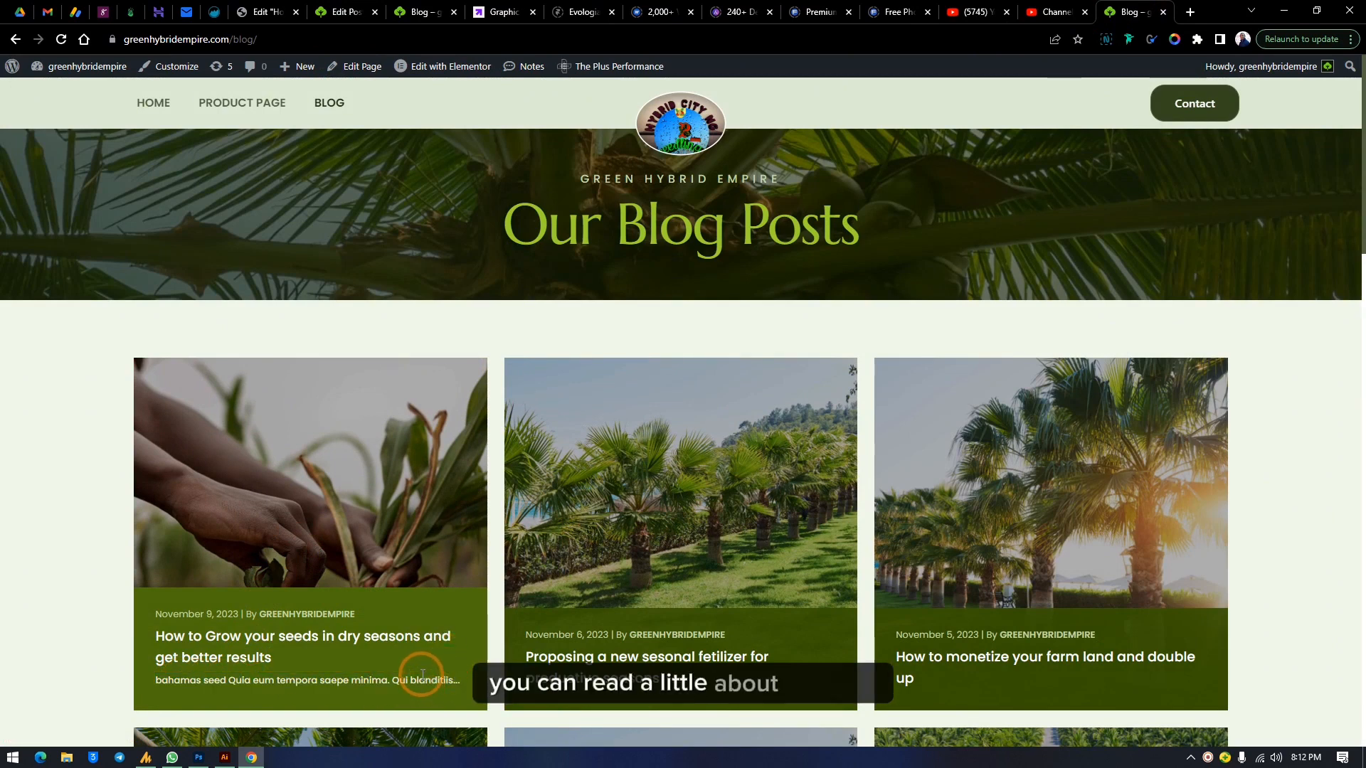
left_click(264, 10)
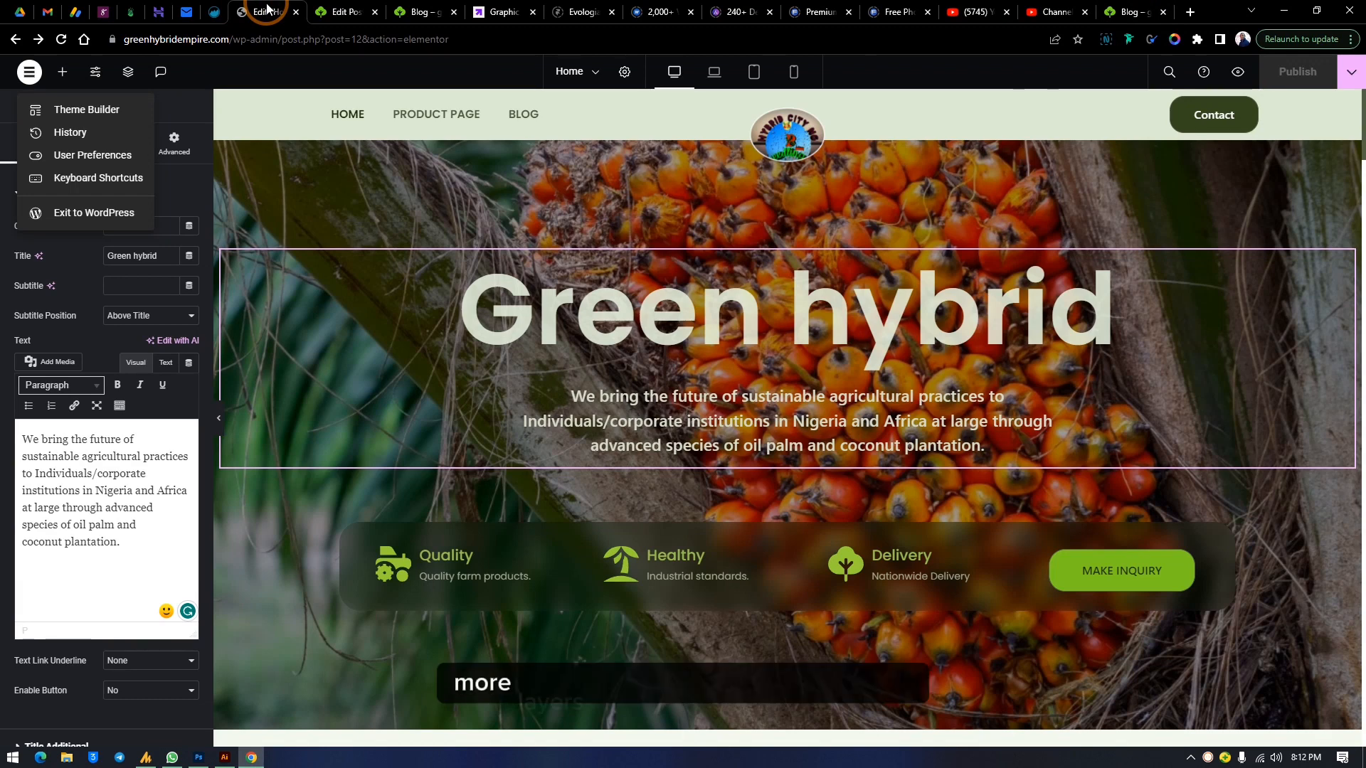
left_click(369, 7)
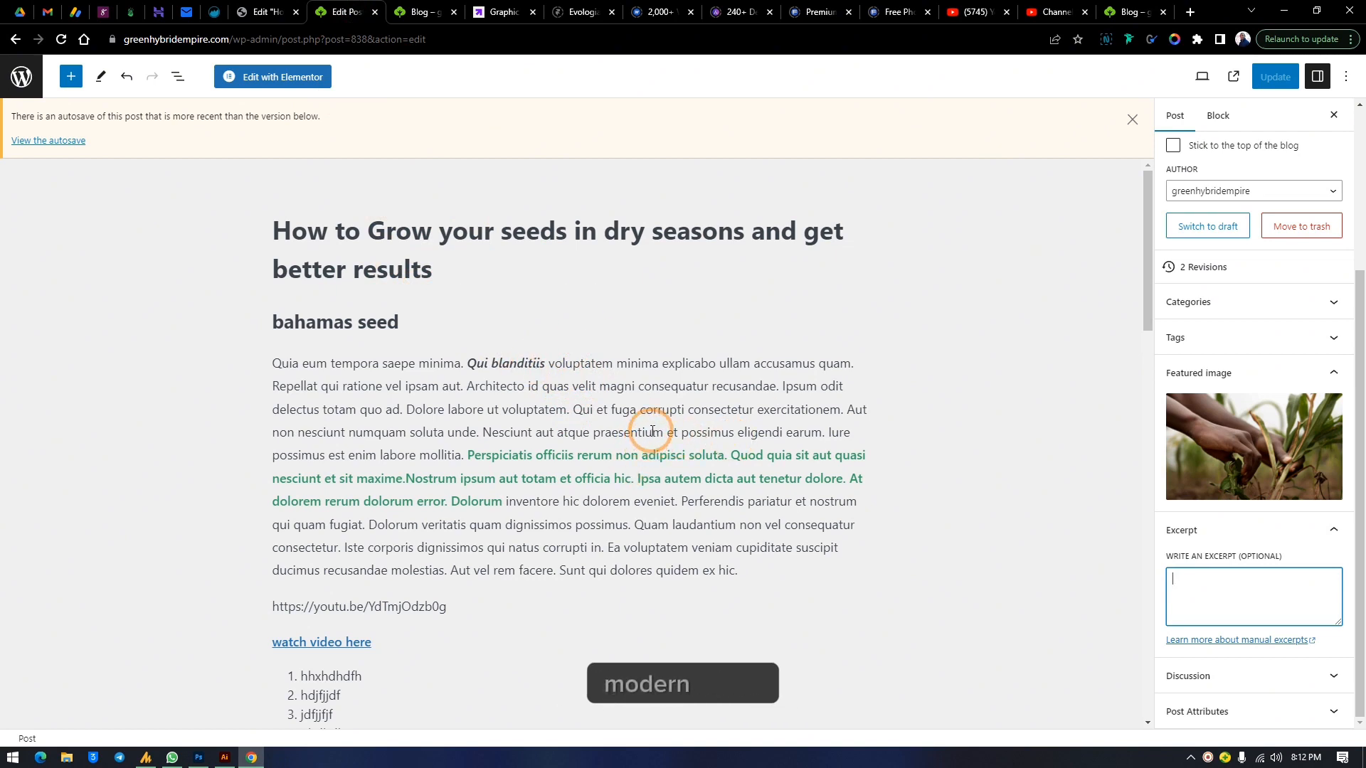
Convert the post's Classic block content into individual blocks
left_click(538, 390)
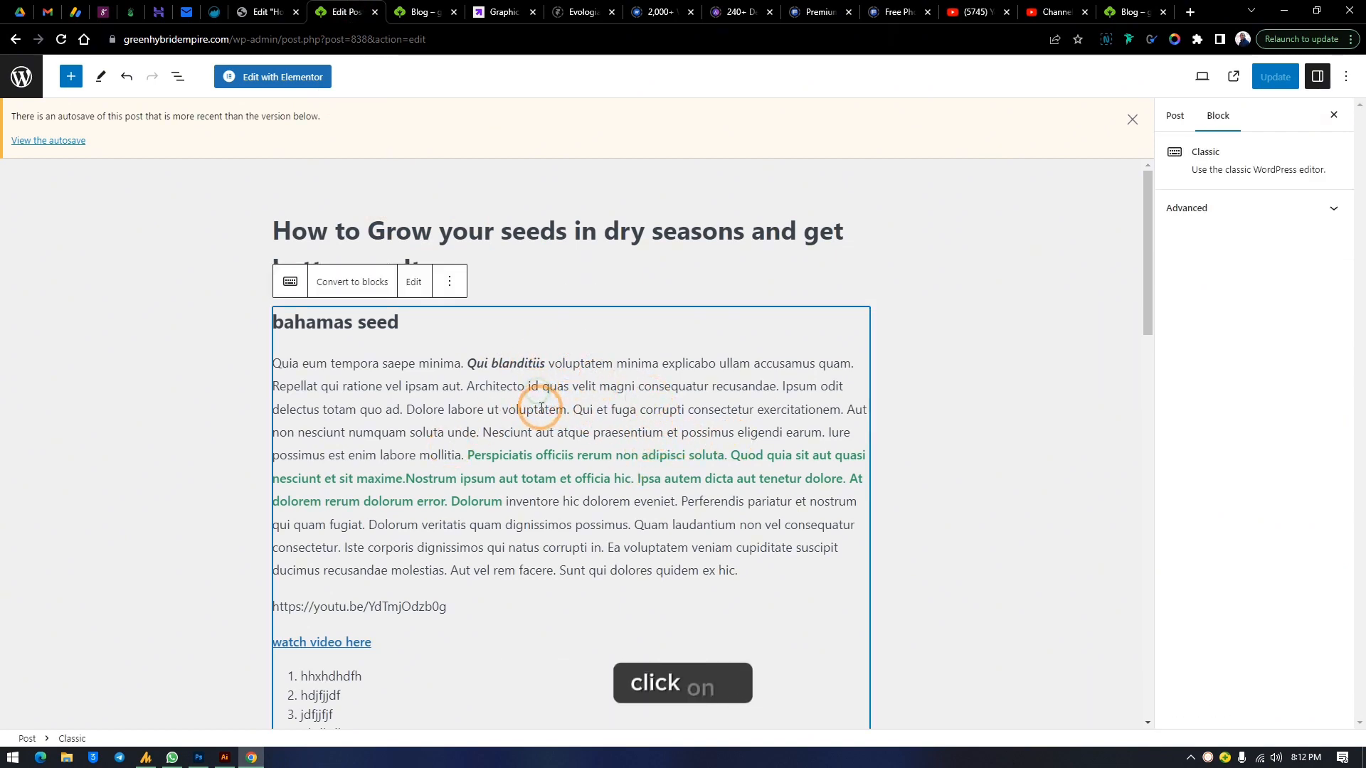
left_click(448, 284)
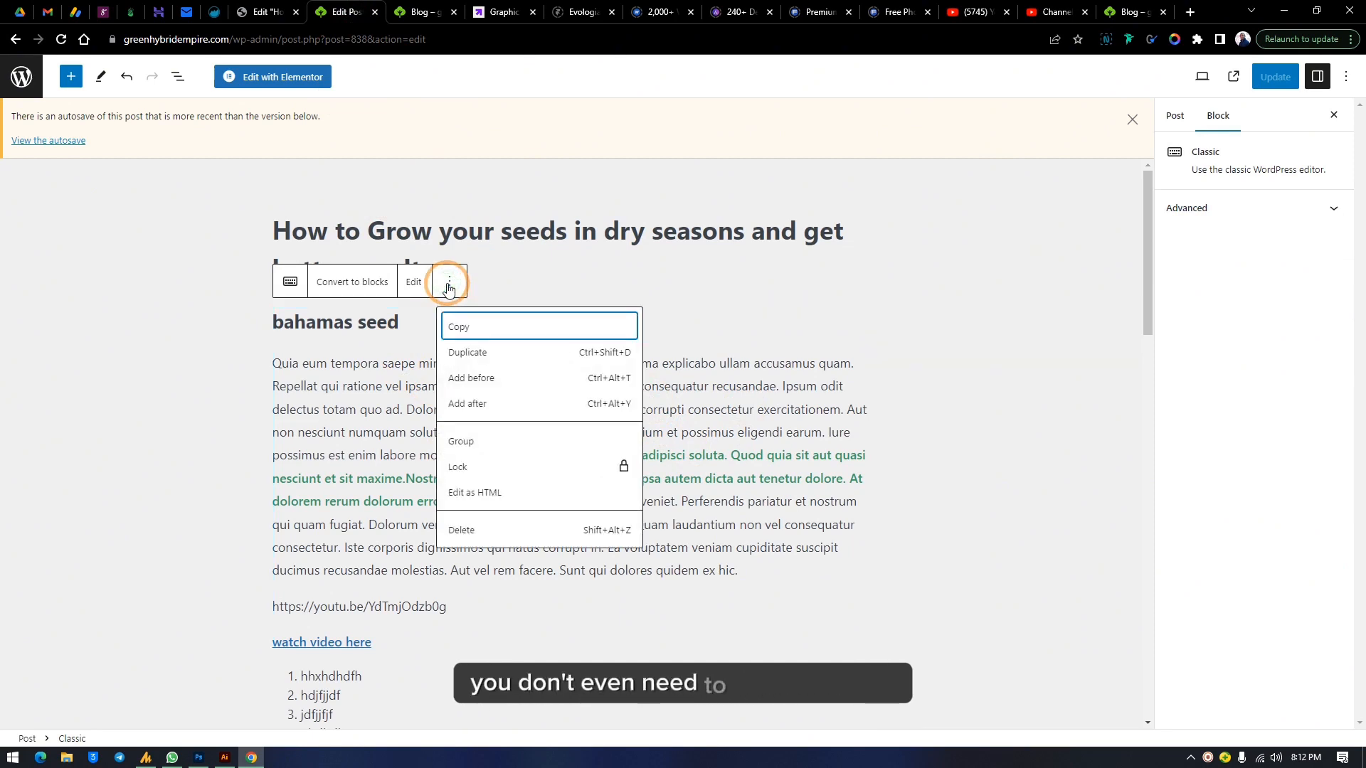
left_click(449, 284)
left_click(344, 283)
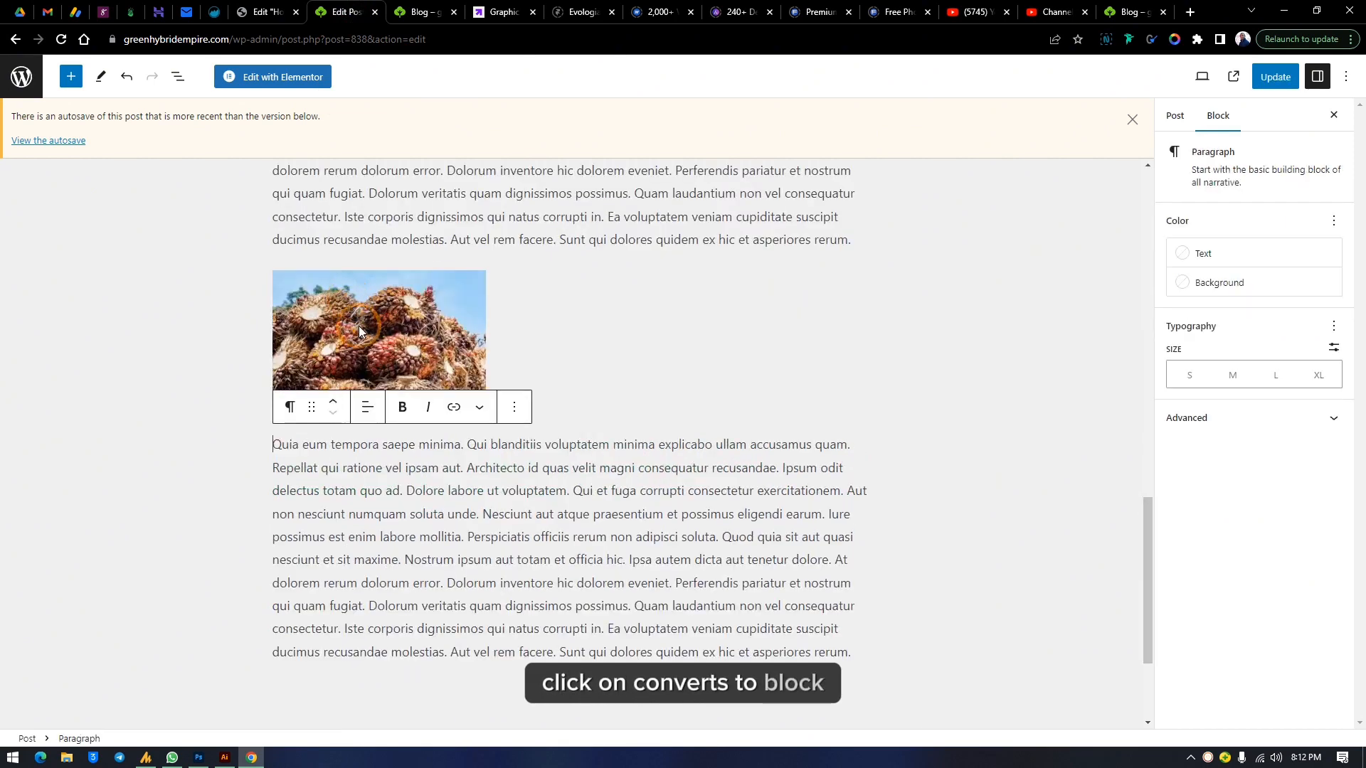
scroll(651, 309, "up", 5)
scroll(654, 315, "up", 10)
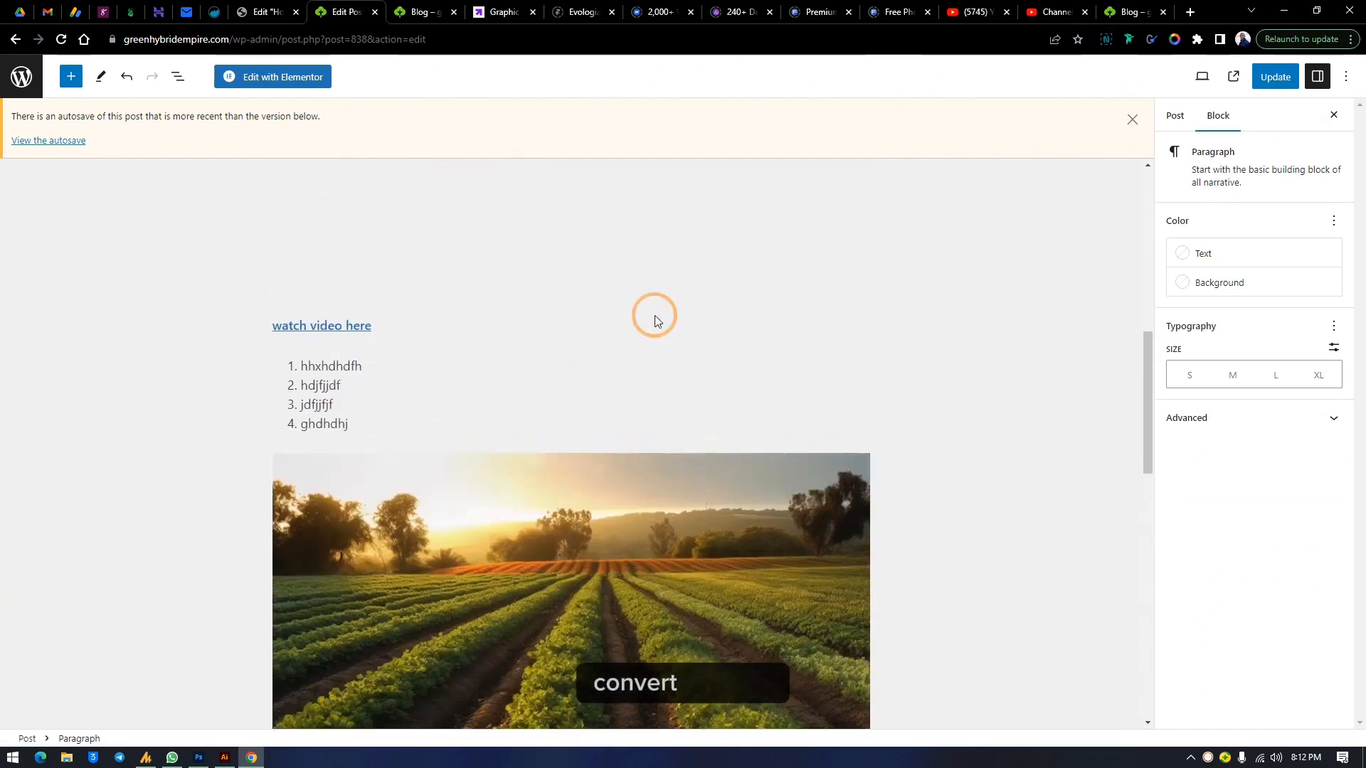
Bold the word "voluptatem" in the first paragraph
left_click(462, 369)
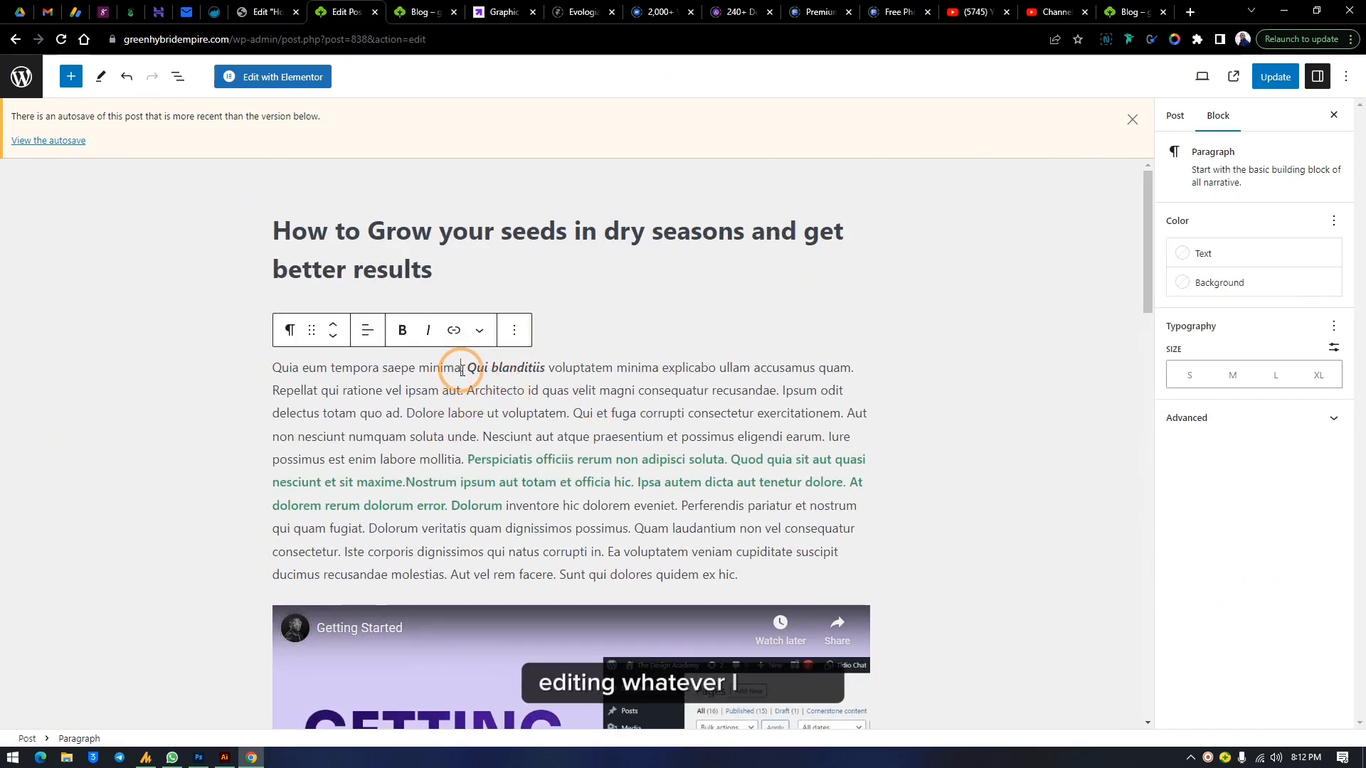
left_click_drag(548, 370, 610, 367)
left_click(403, 332)
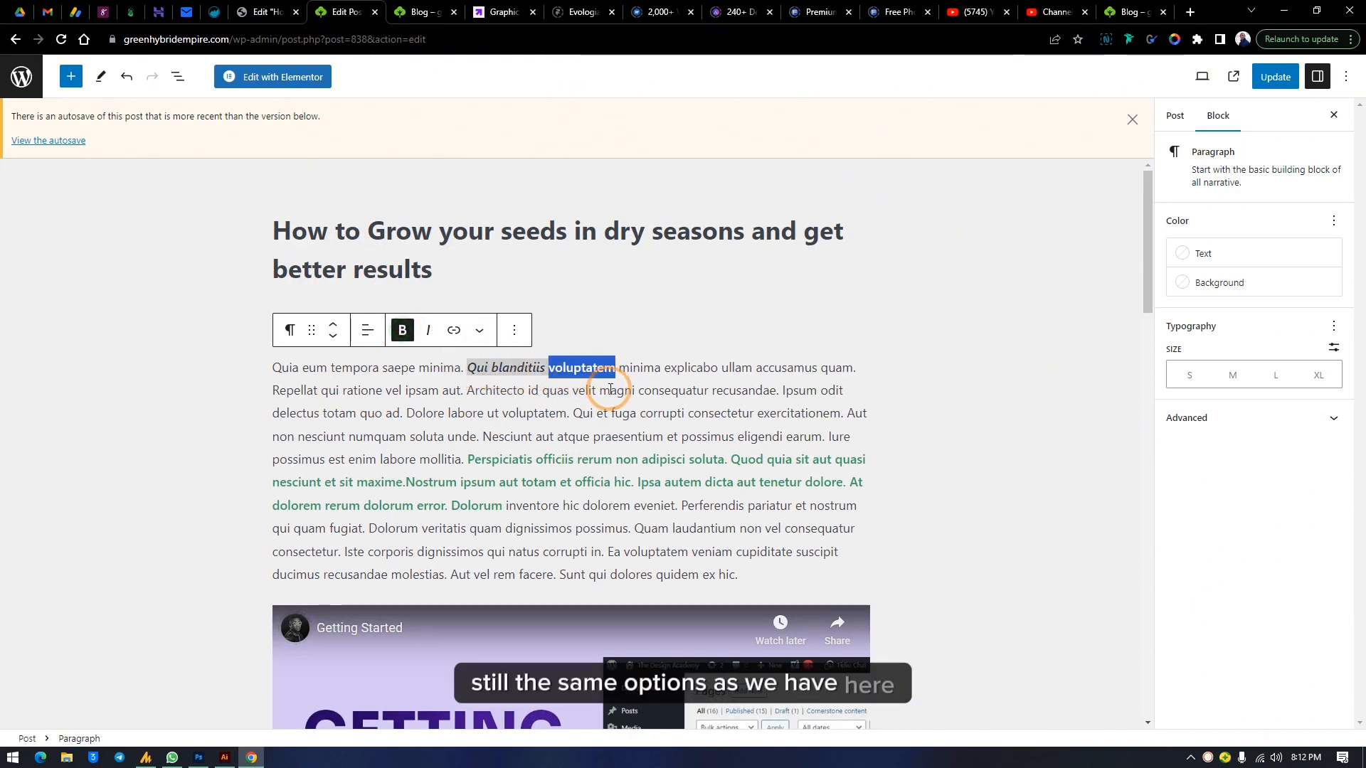
Open the Language formatting option for the selected word and view its text direction choices
left_click(506, 331)
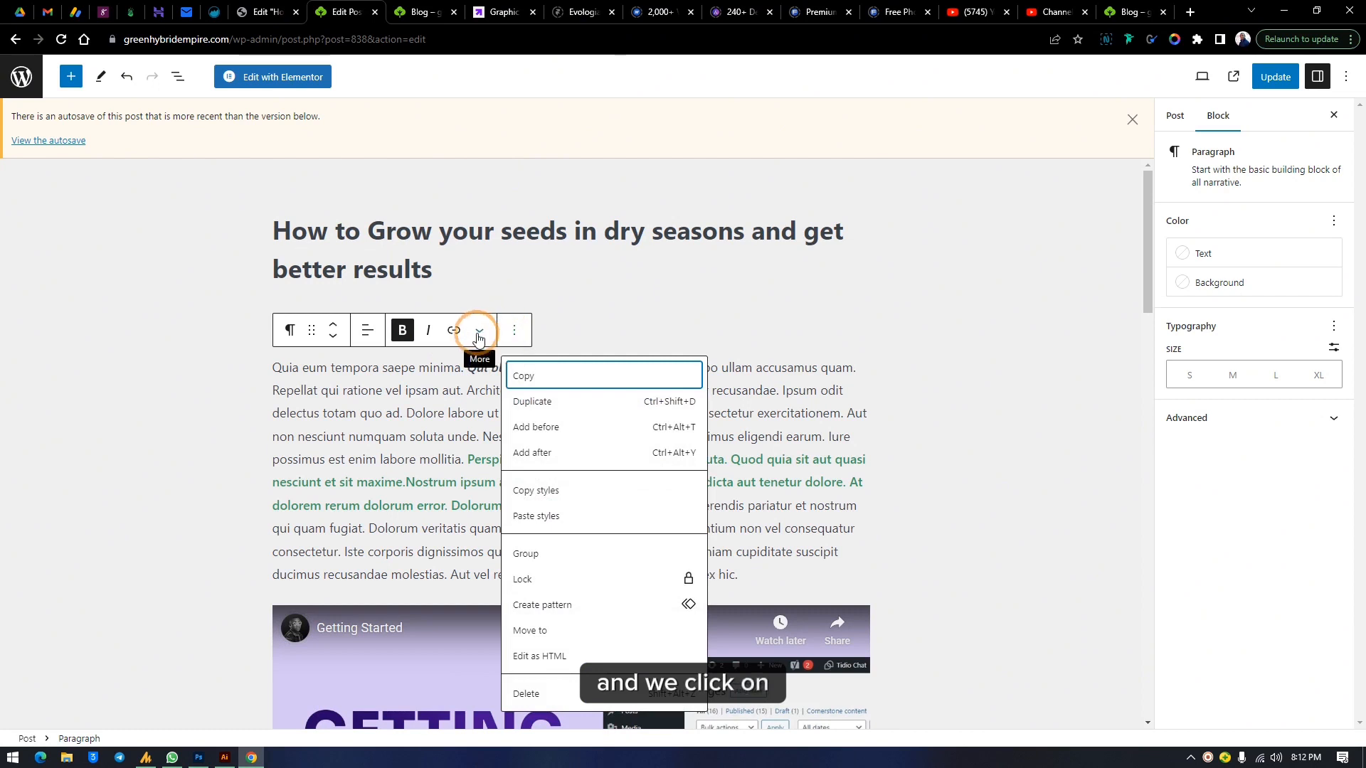
left_click(480, 331)
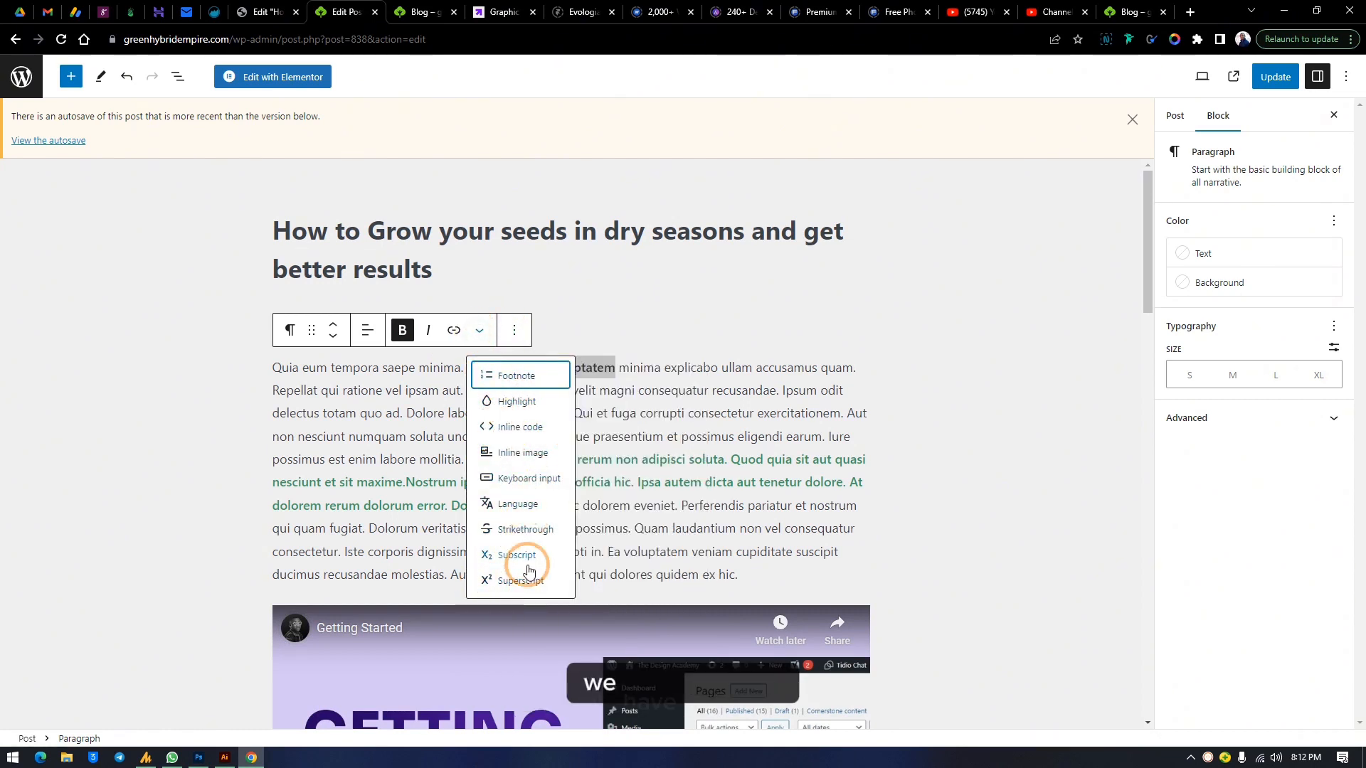
left_click(514, 505)
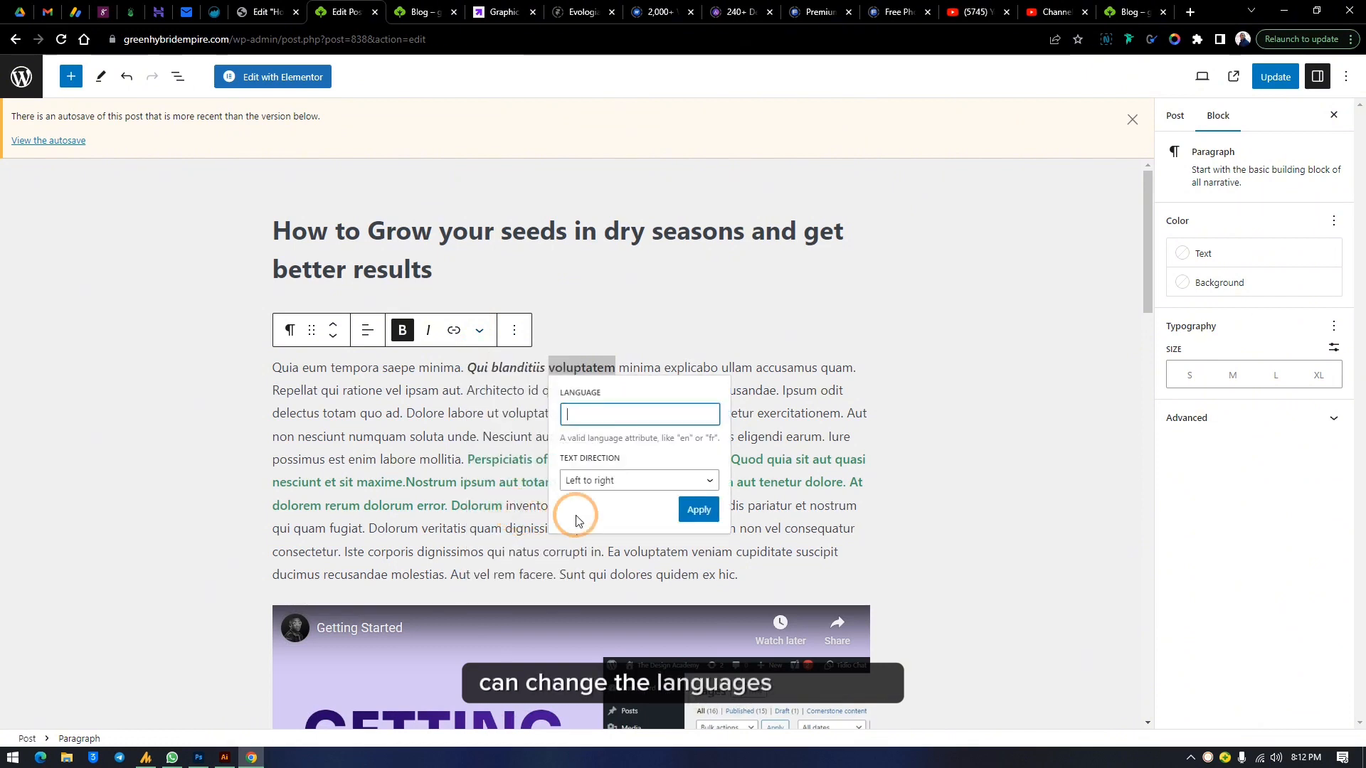
left_click(610, 478)
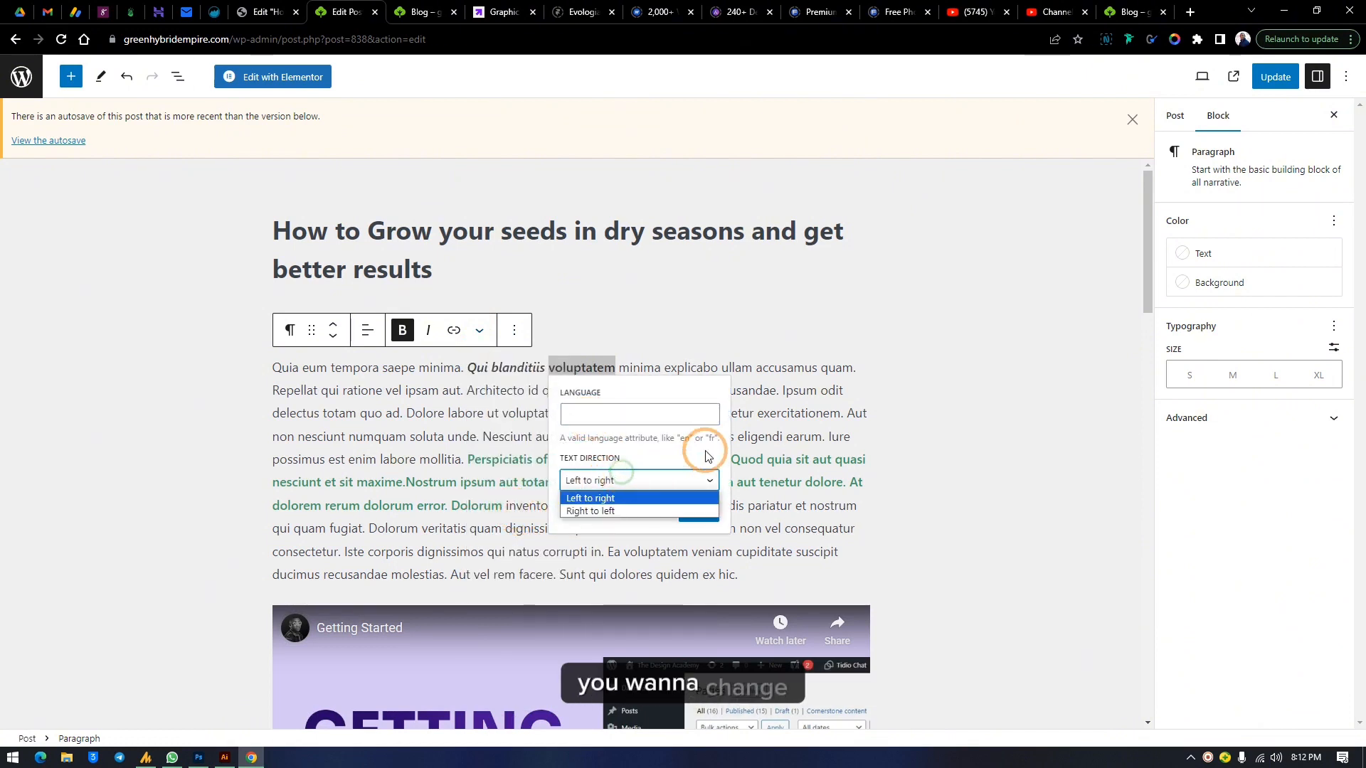
left_click(744, 370)
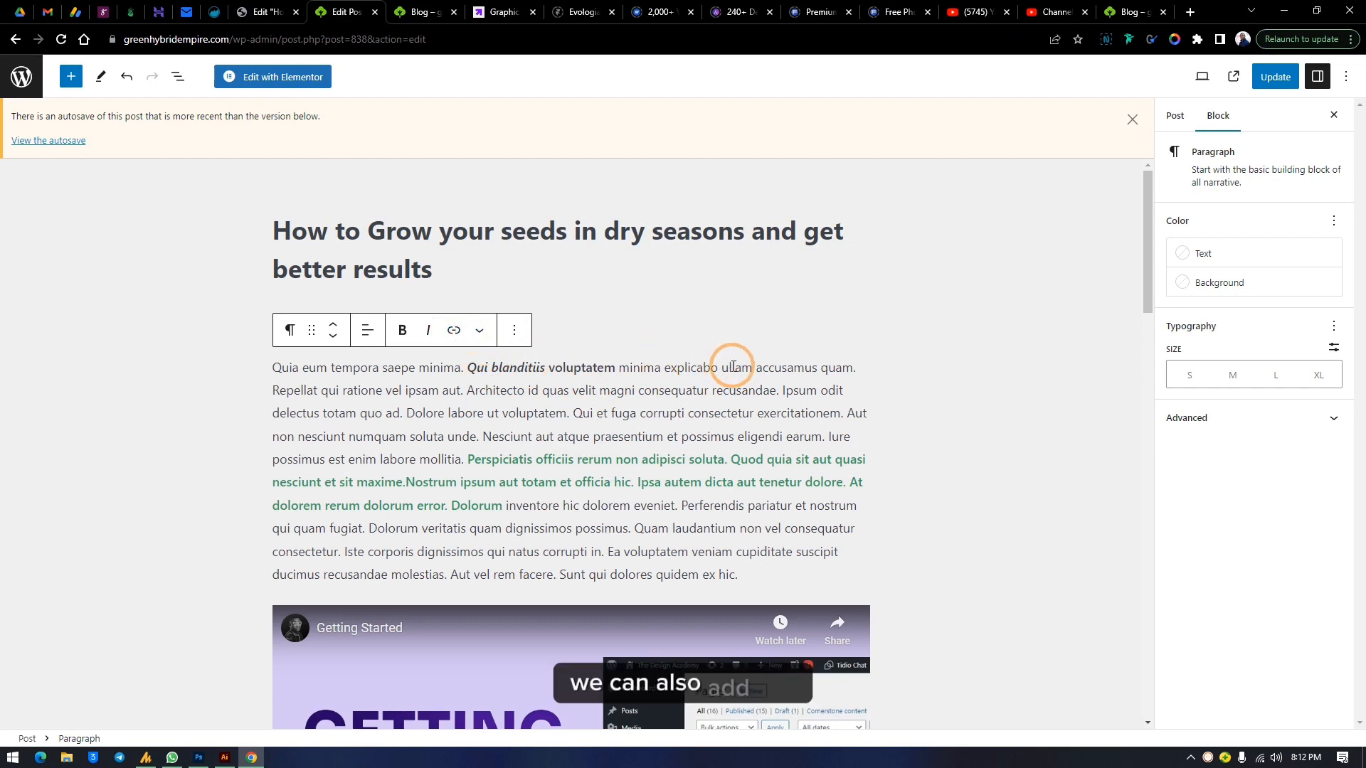
Try to add a link to the word "ullam" in the first paragraph
left_click_drag(752, 367, 721, 369)
left_click(452, 330)
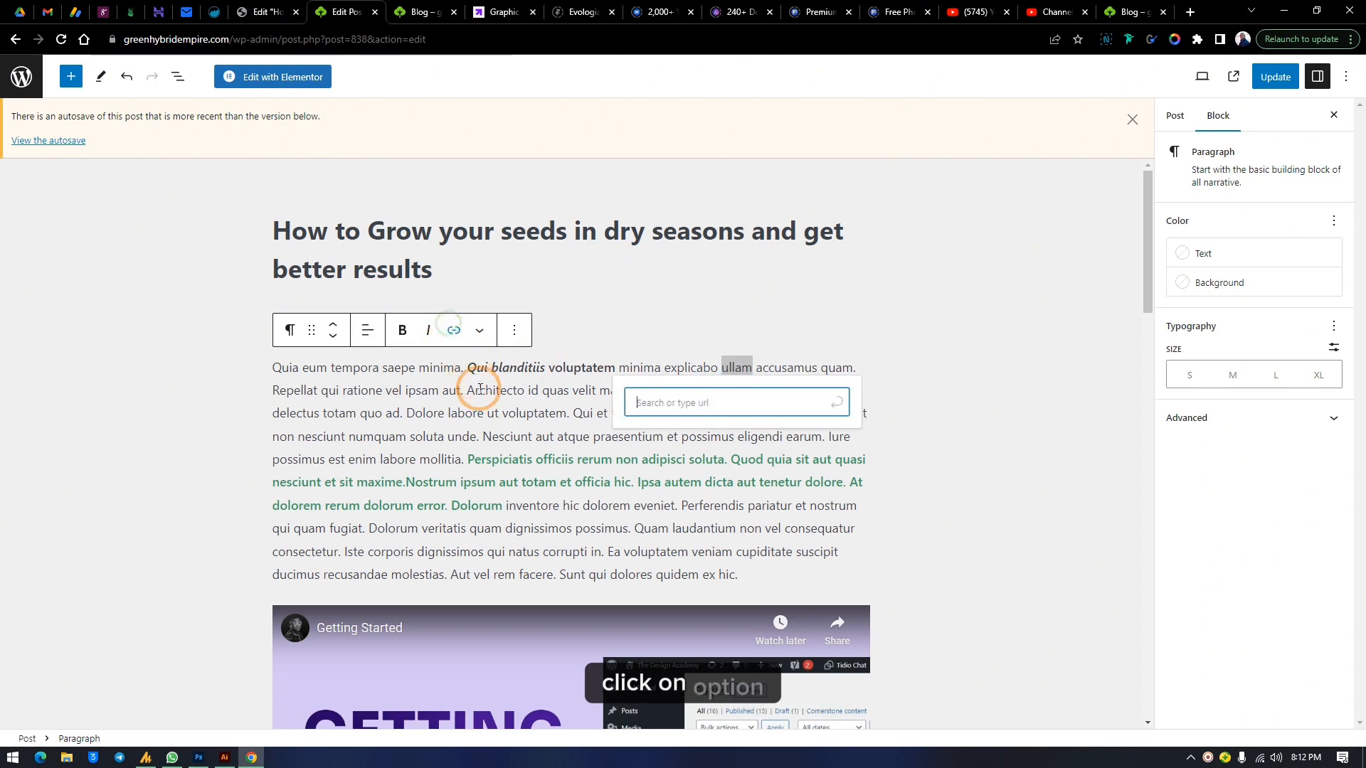
left_click(512, 411)
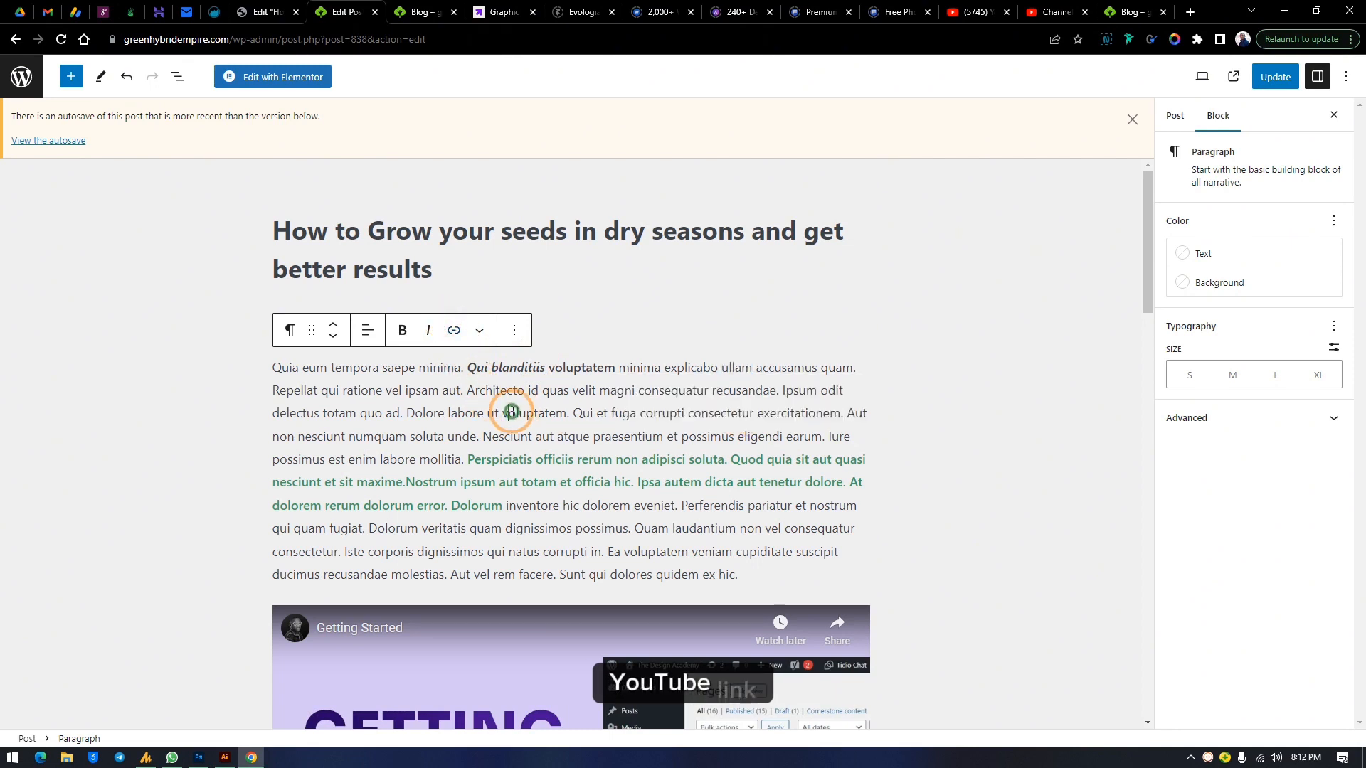
Transform the first paragraph into a Preformatted block
left_click(327, 350)
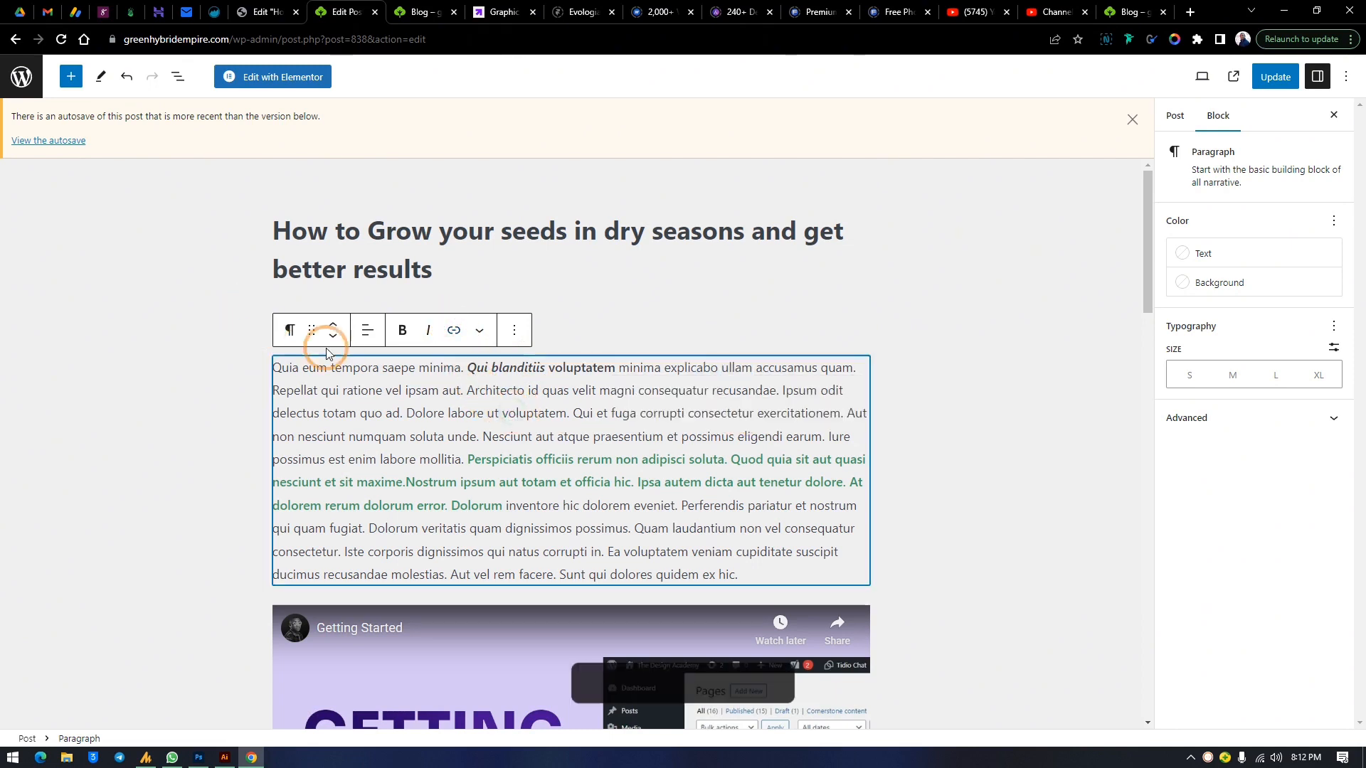
left_click(290, 335)
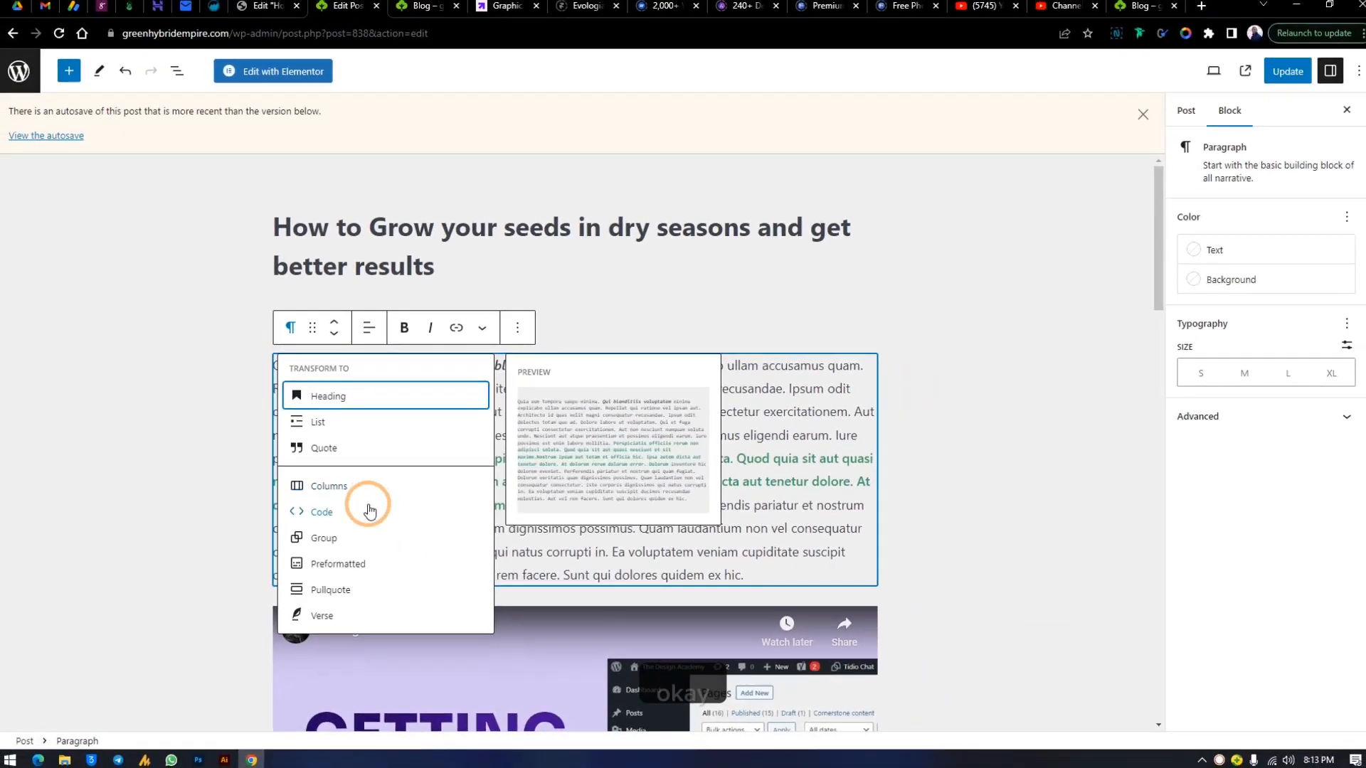
left_click(355, 569)
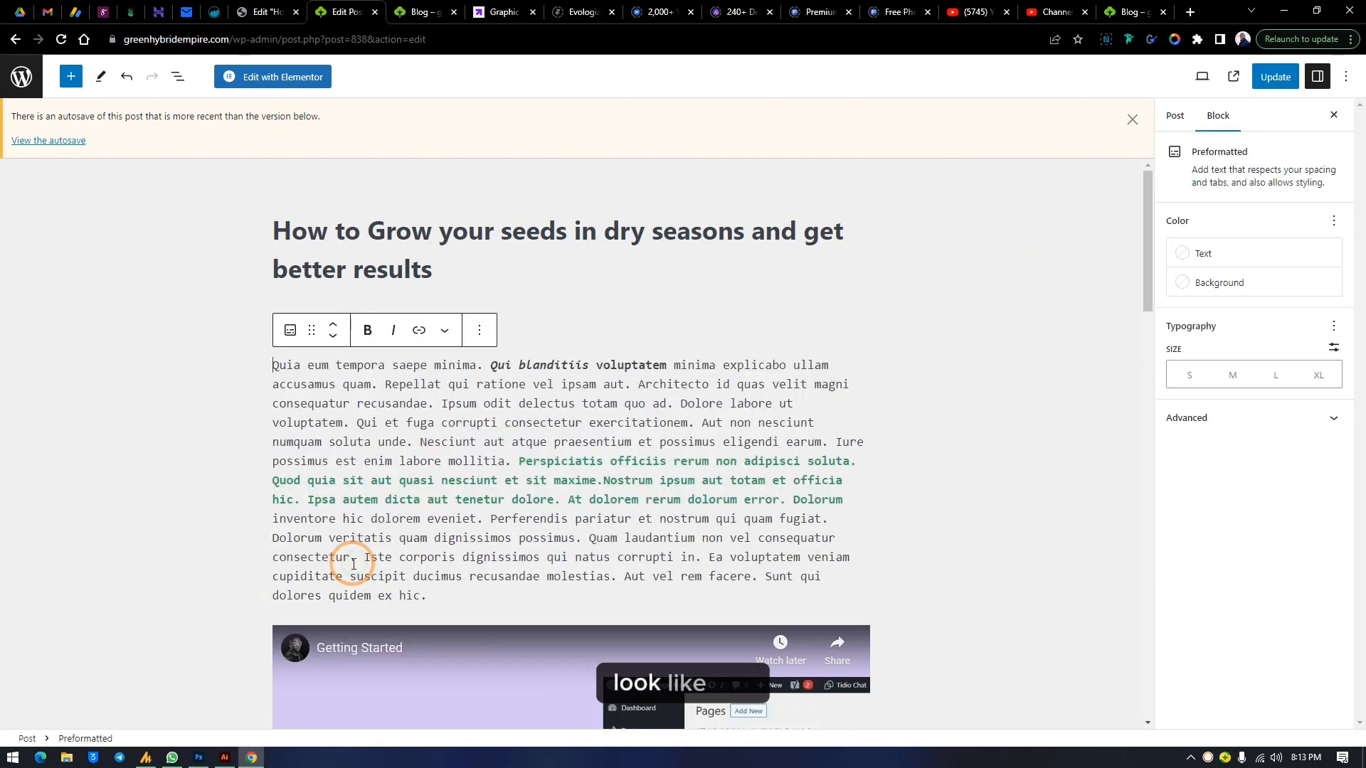
Inspect the Preformatted block's transform options and the list block further down the post
left_click(286, 330)
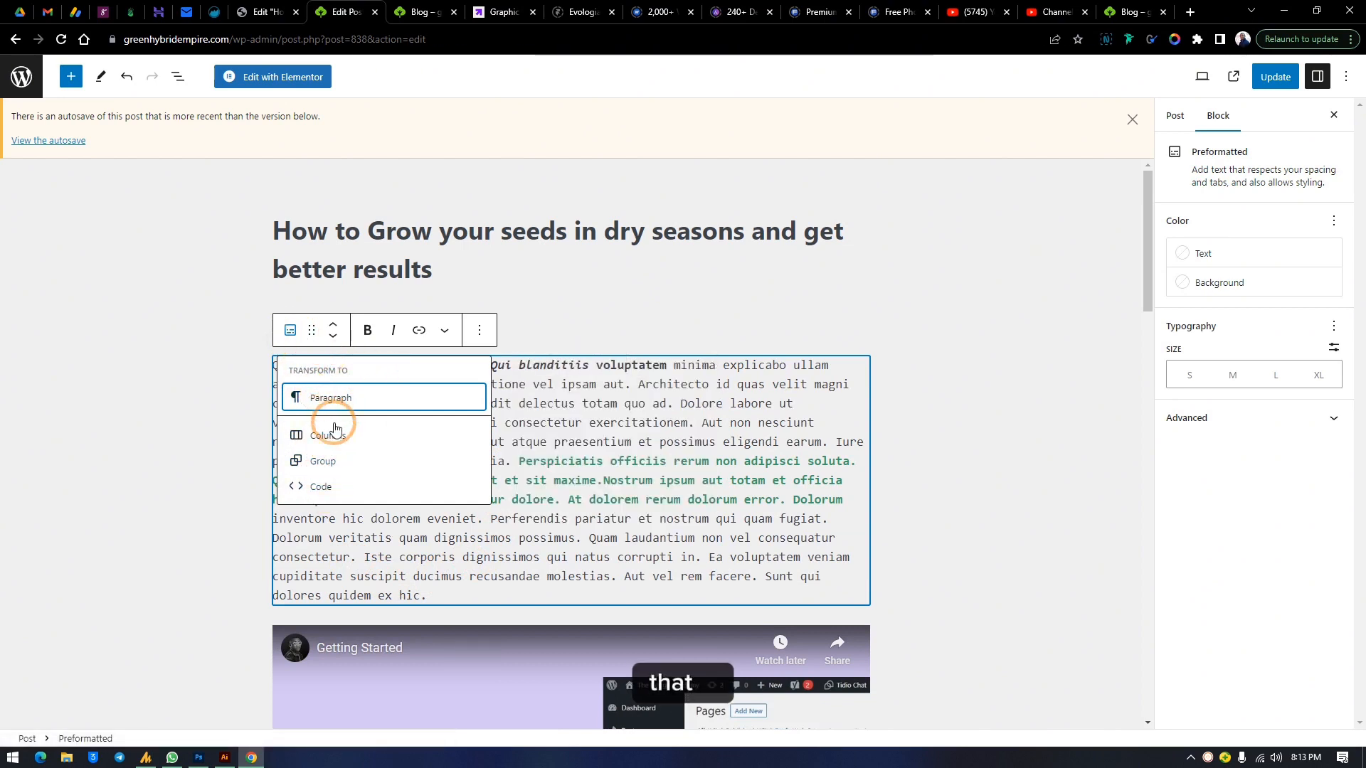
left_click(679, 486)
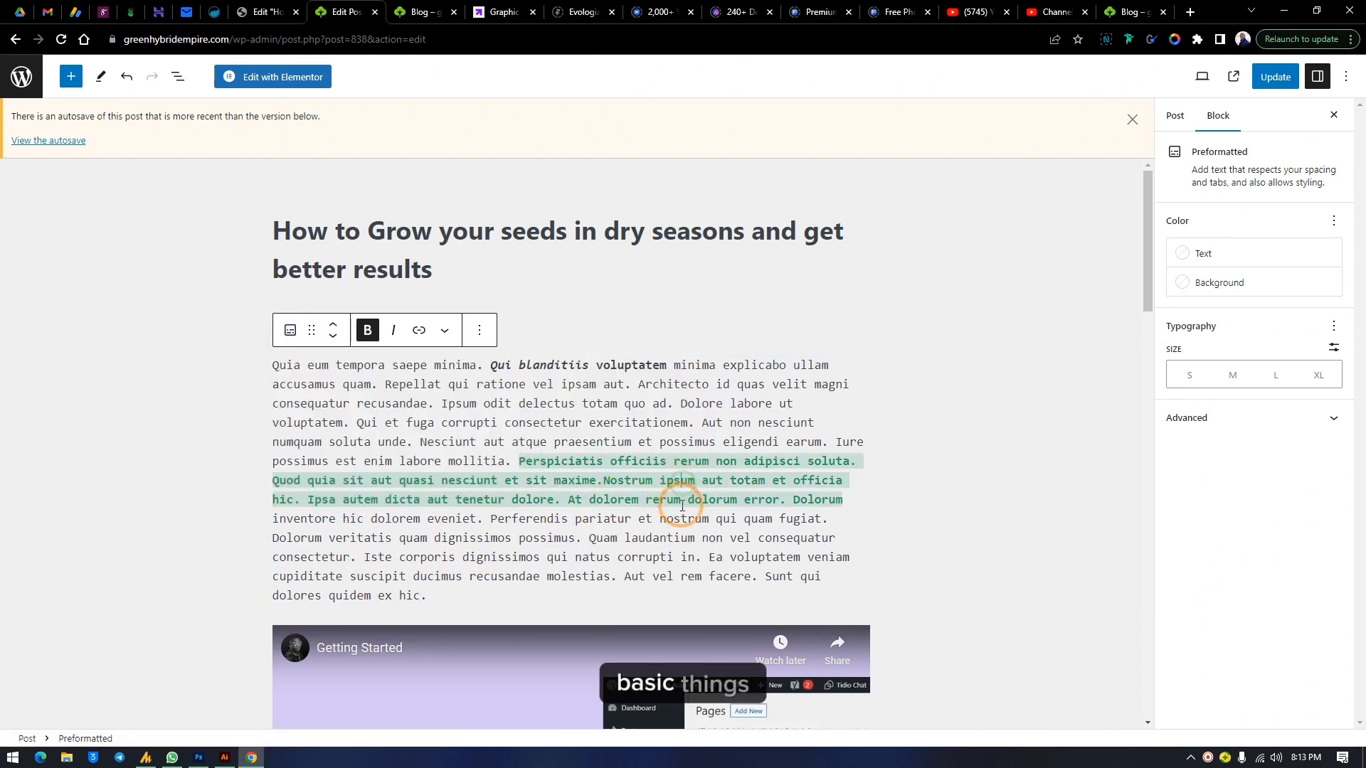
scroll(565, 566, "down", 4)
scroll(564, 566, "up", 4)
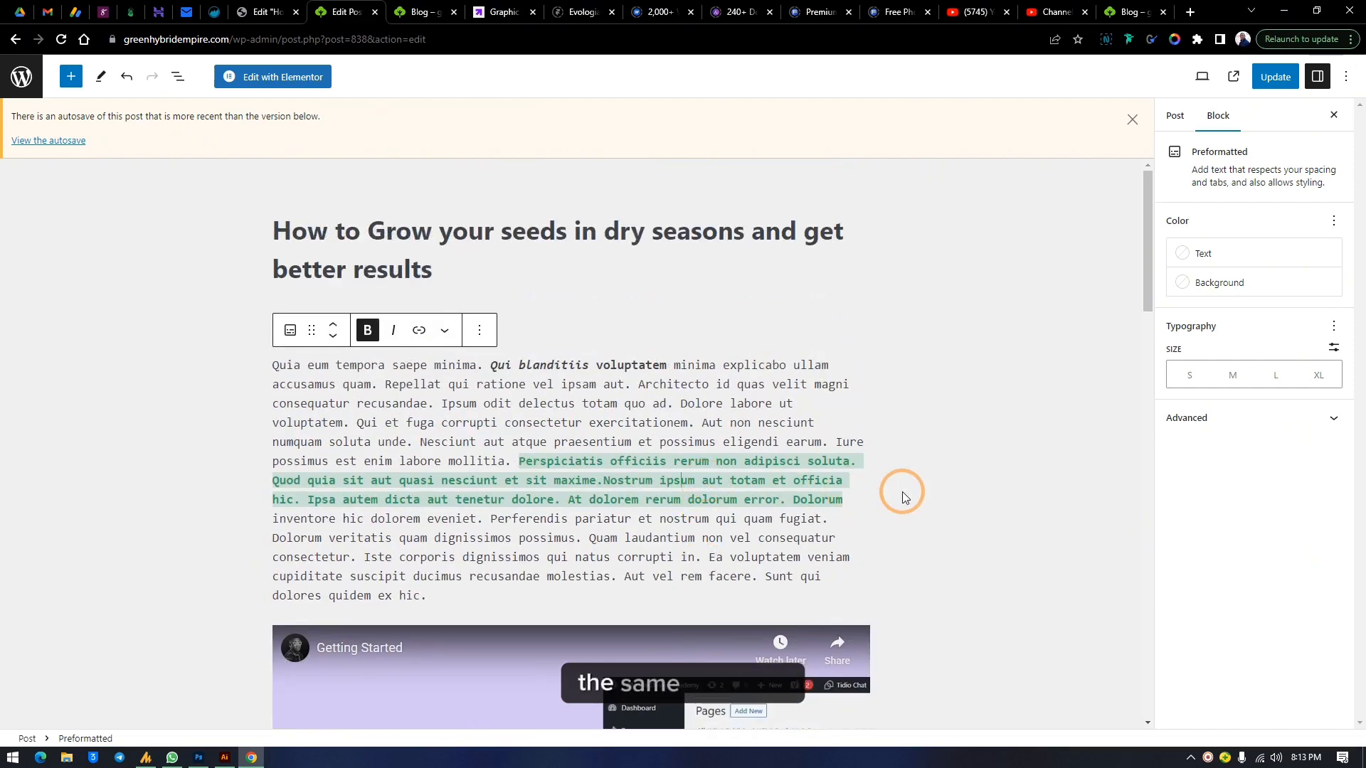
left_click(610, 461)
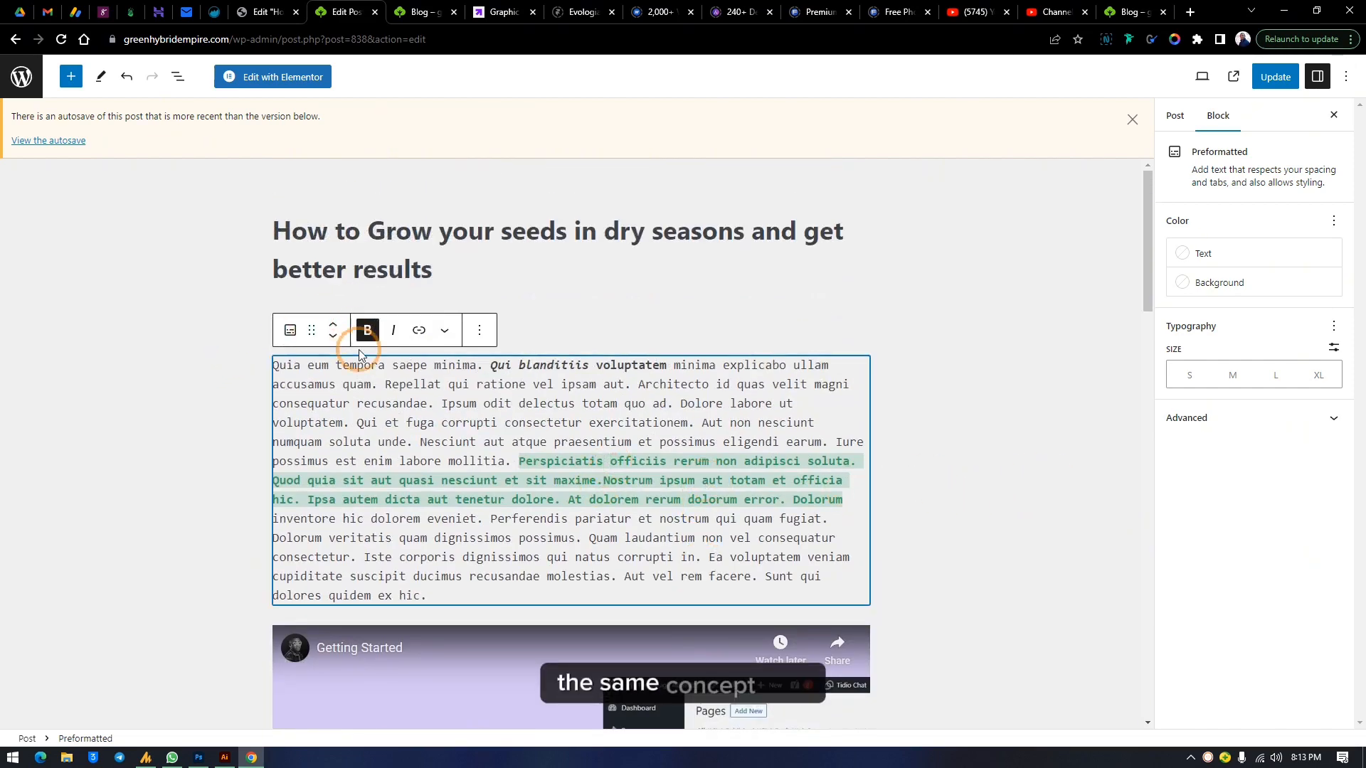
scroll(586, 381, "down", 9)
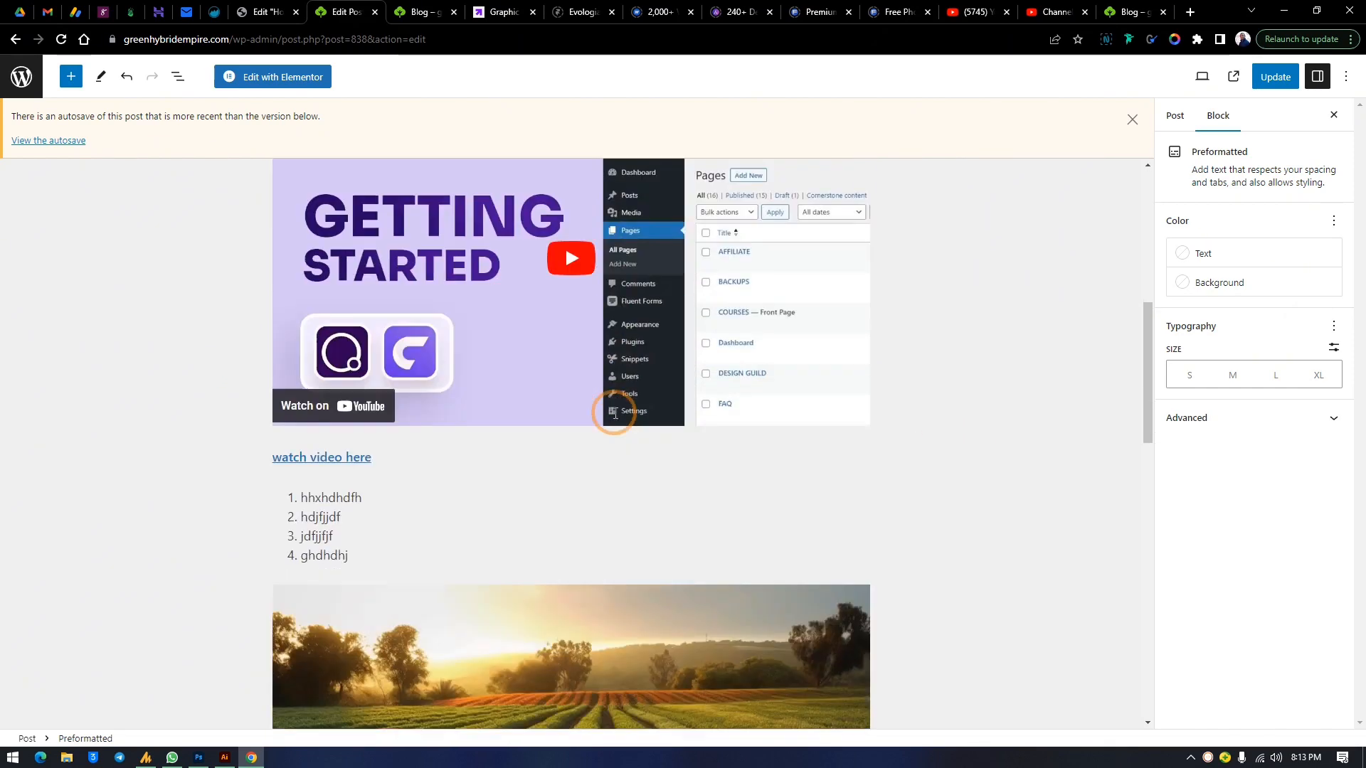
left_click(361, 423)
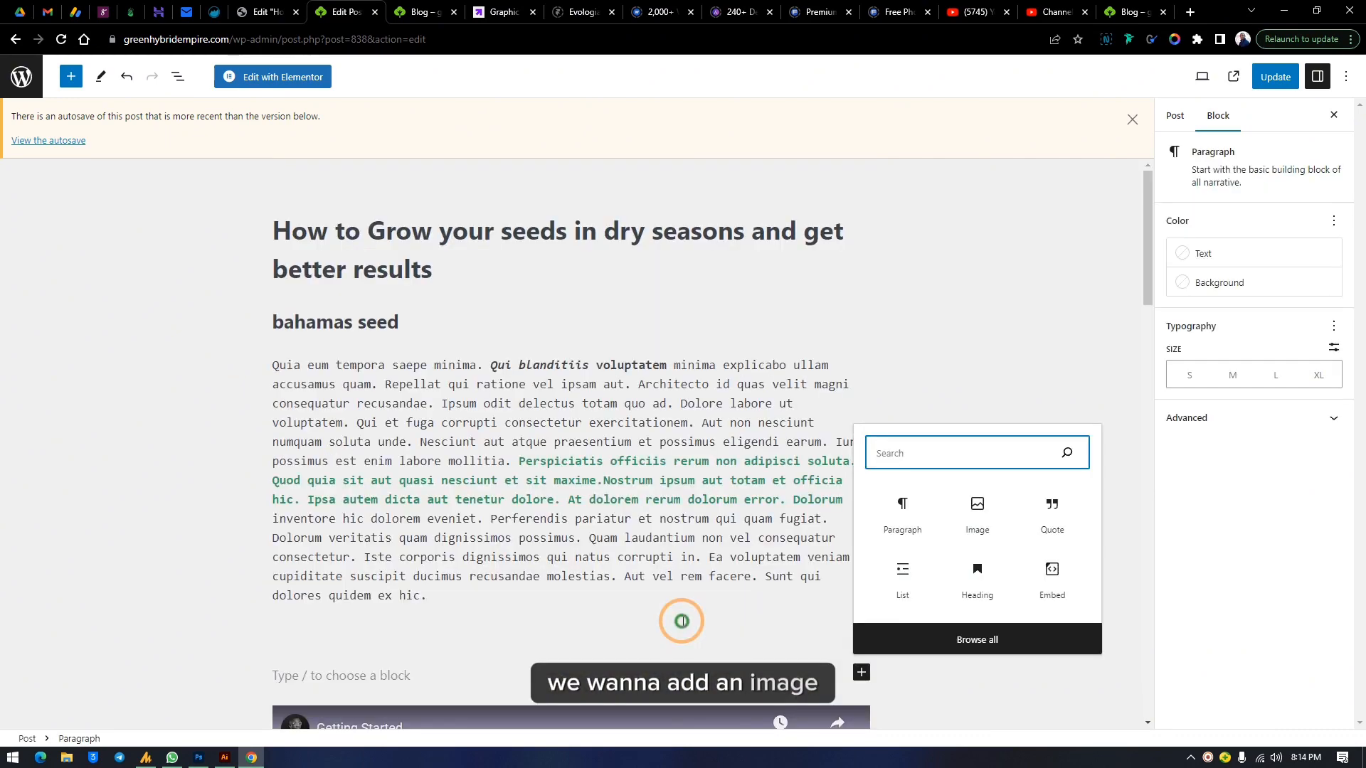
left_click(408, 637)
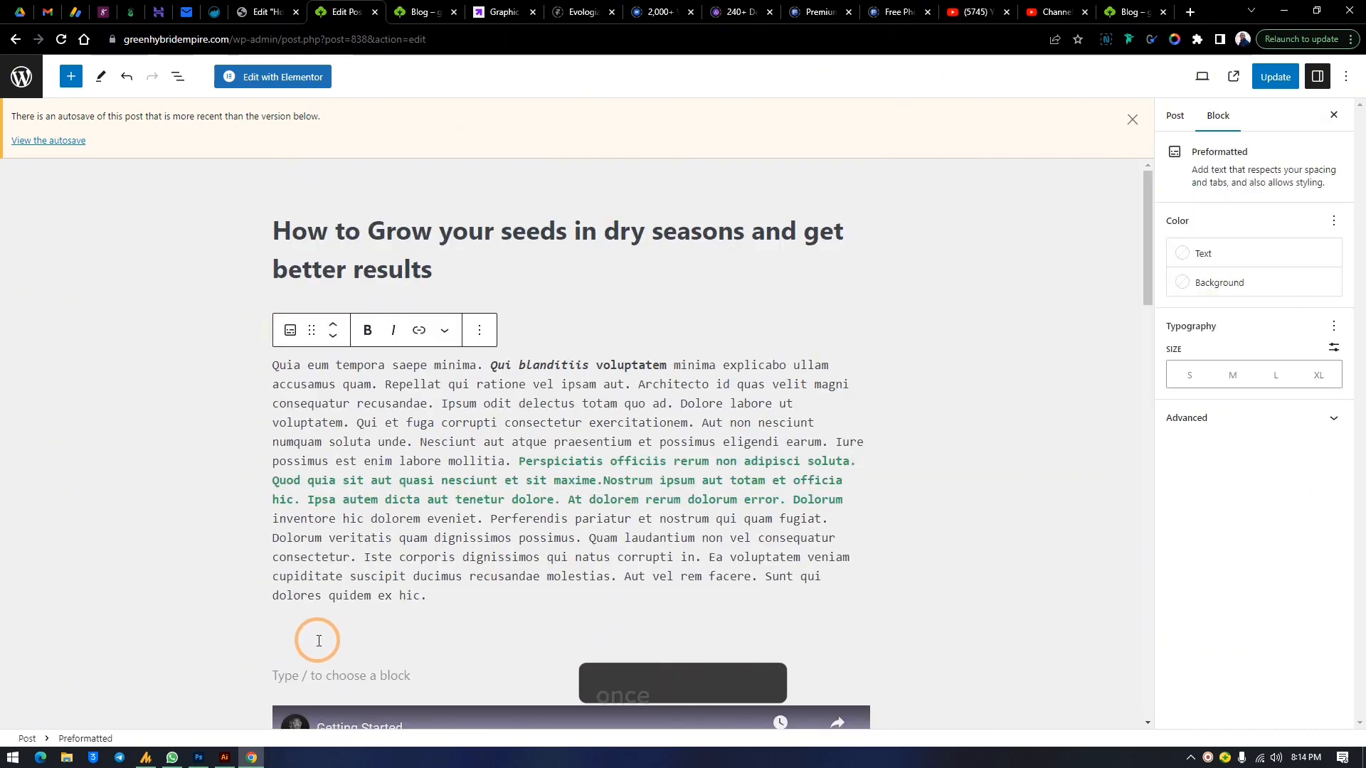
Insert a new empty block after the Preformatted block
left_click(480, 332)
left_click(507, 452)
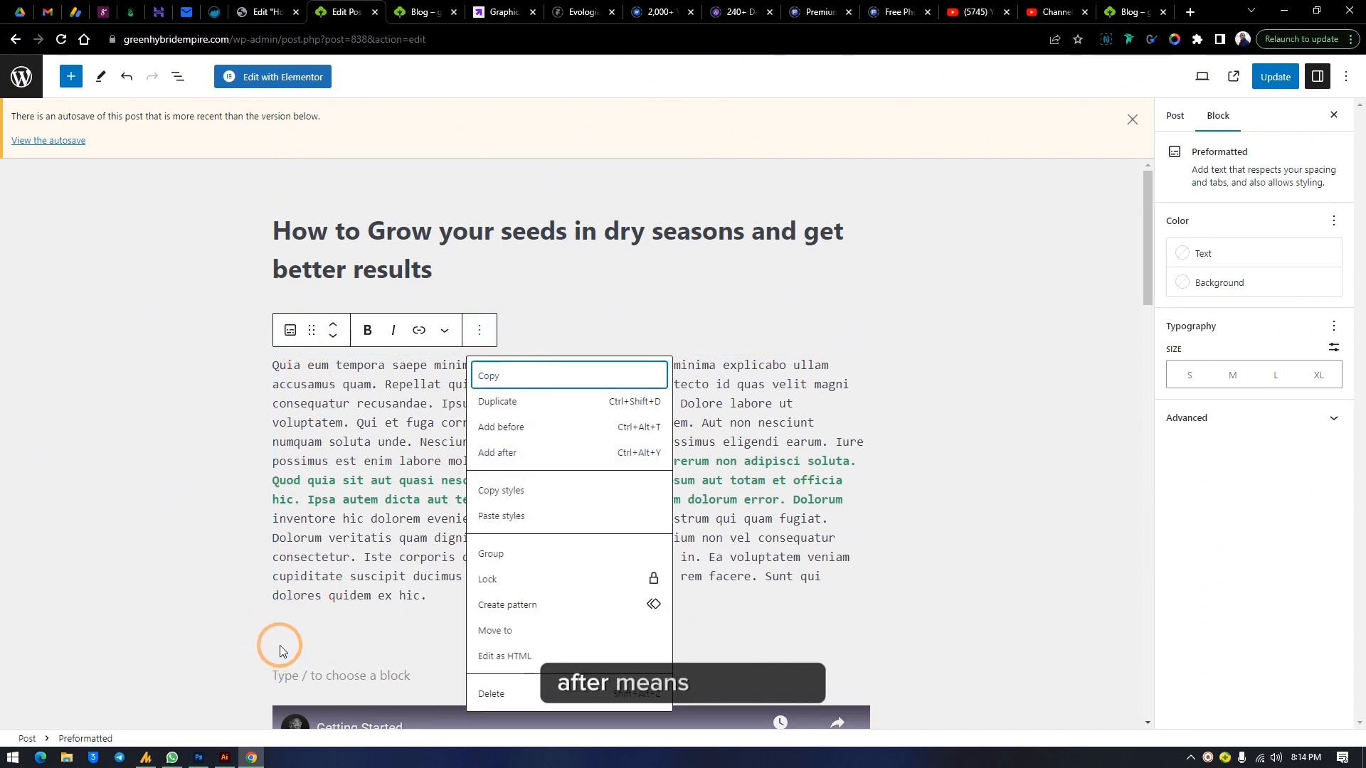
left_click(506, 453)
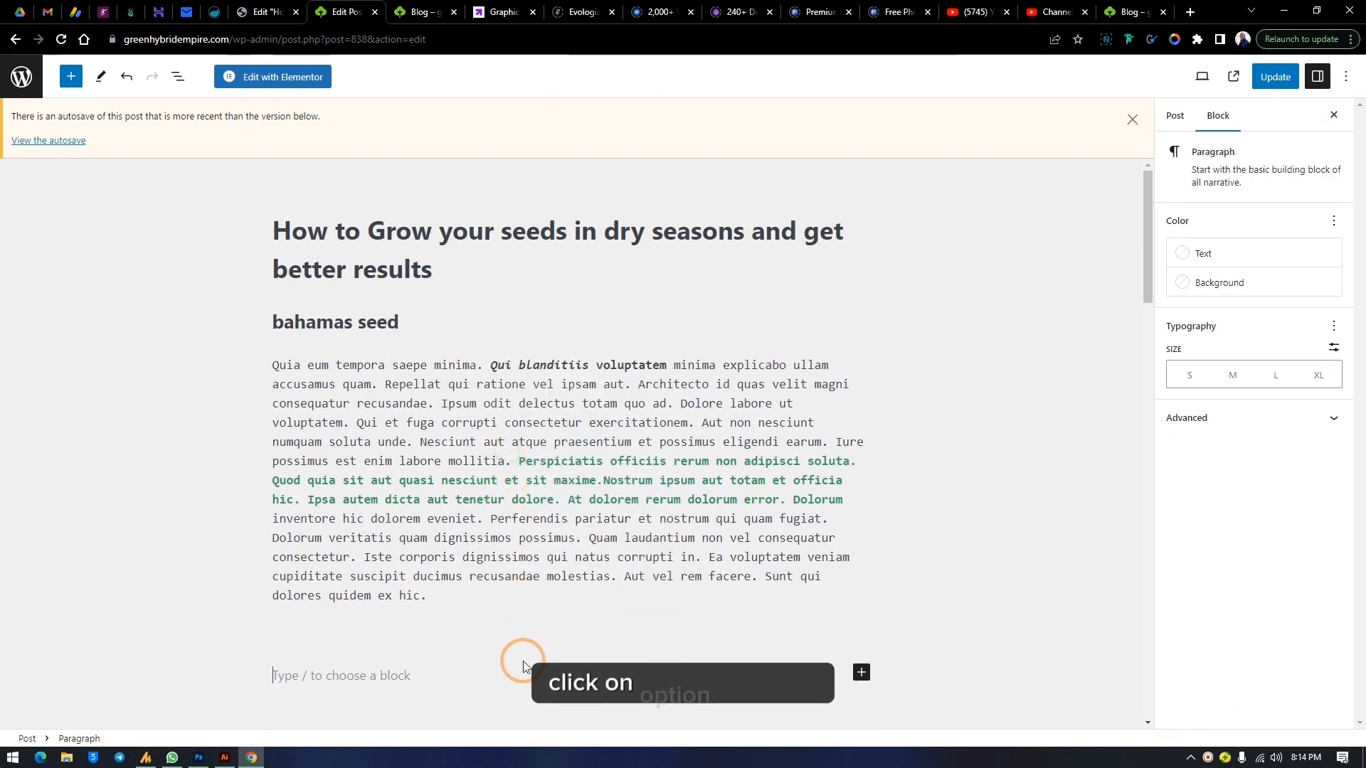
Open the full block library from the empty block and browse through the available block categories
scroll(613, 536, "down", 3)
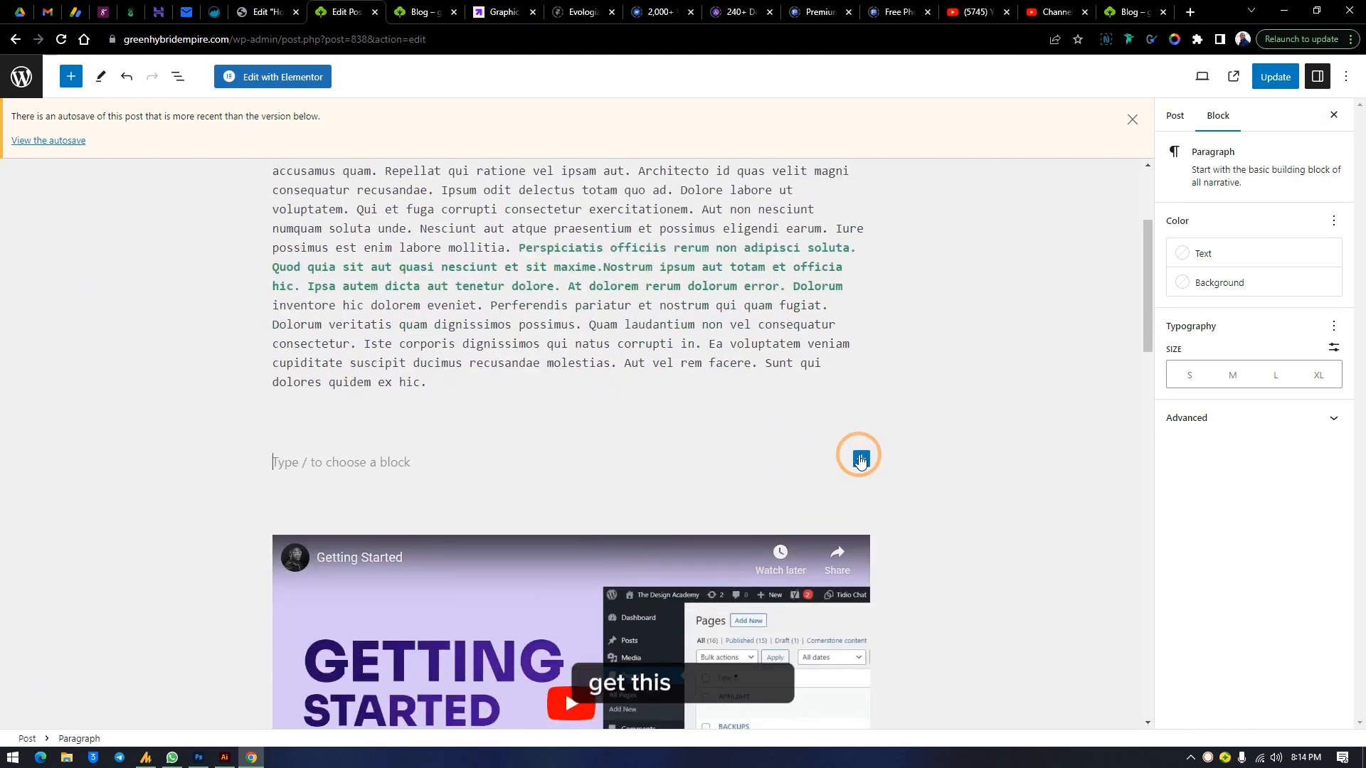
left_click(862, 461)
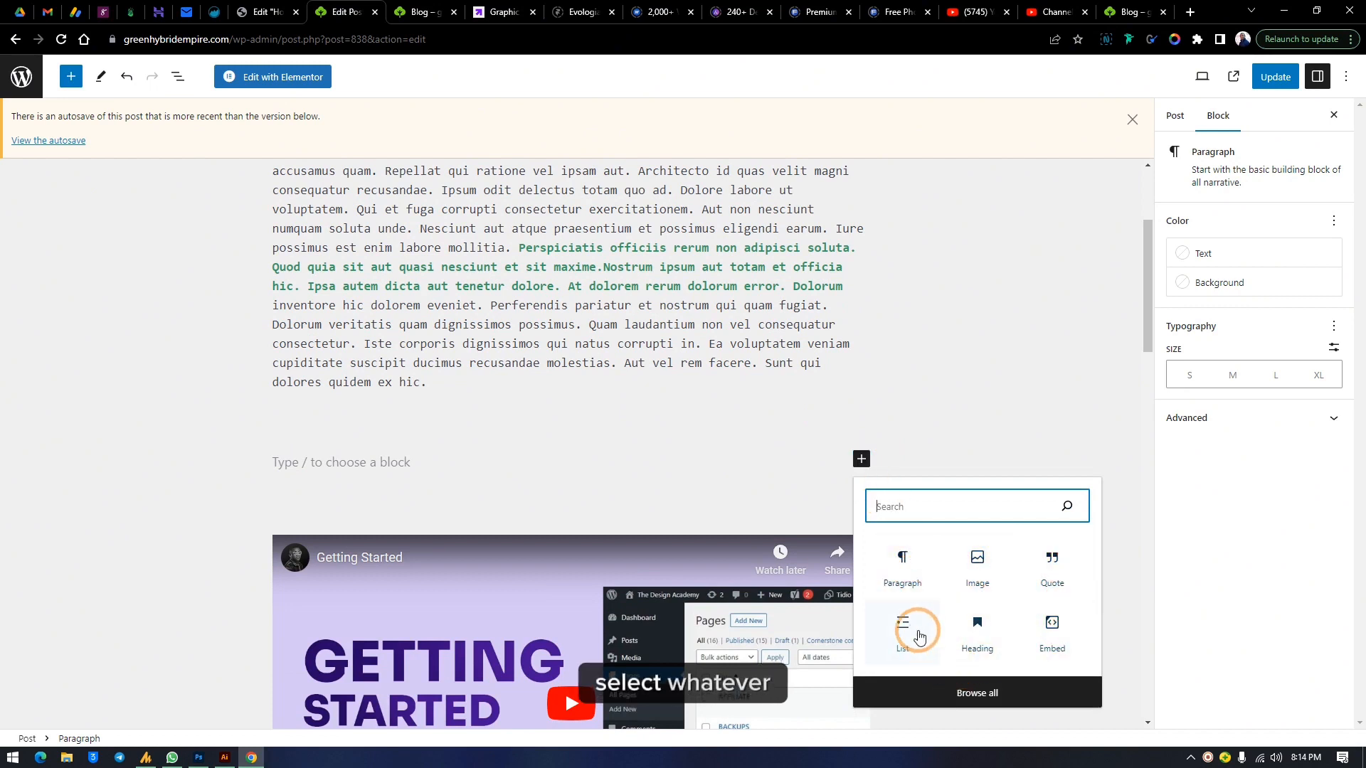
left_click(965, 701)
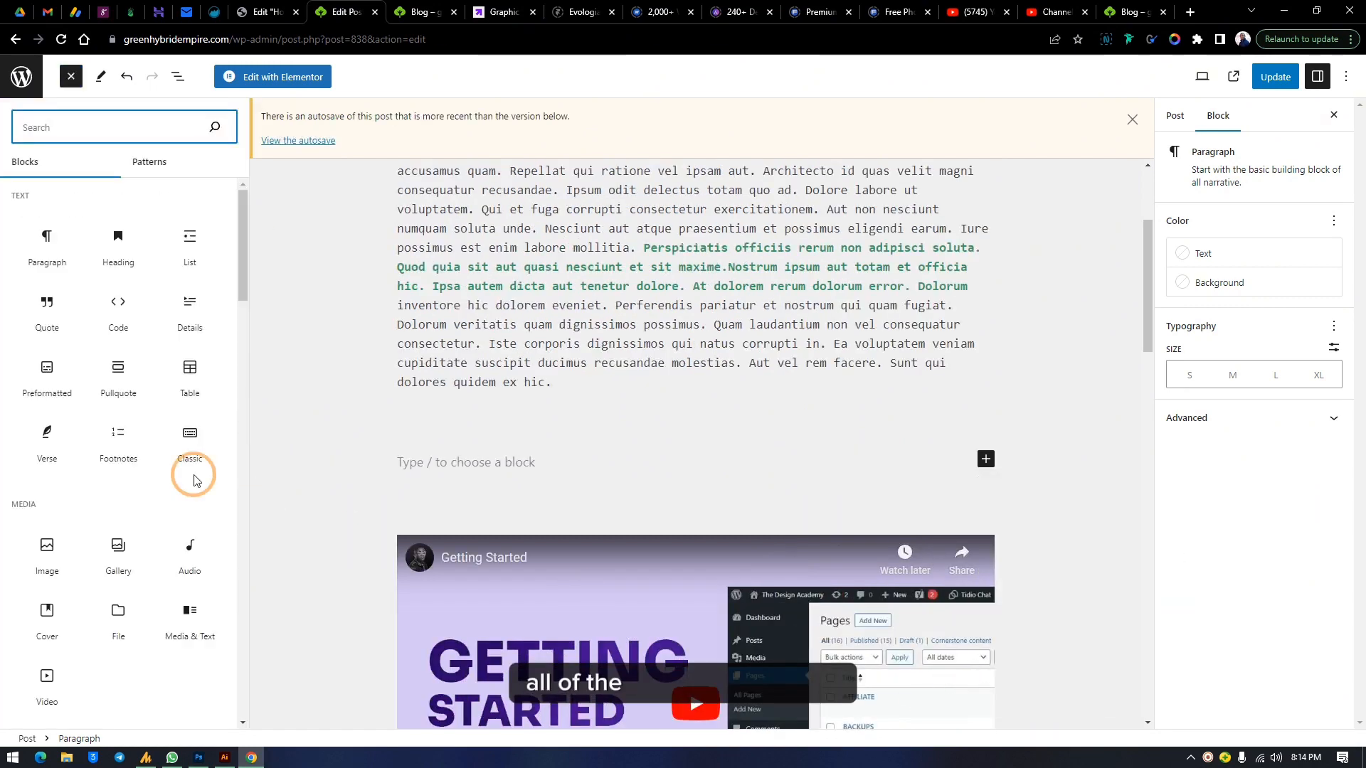
scroll(94, 243, "down", 20)
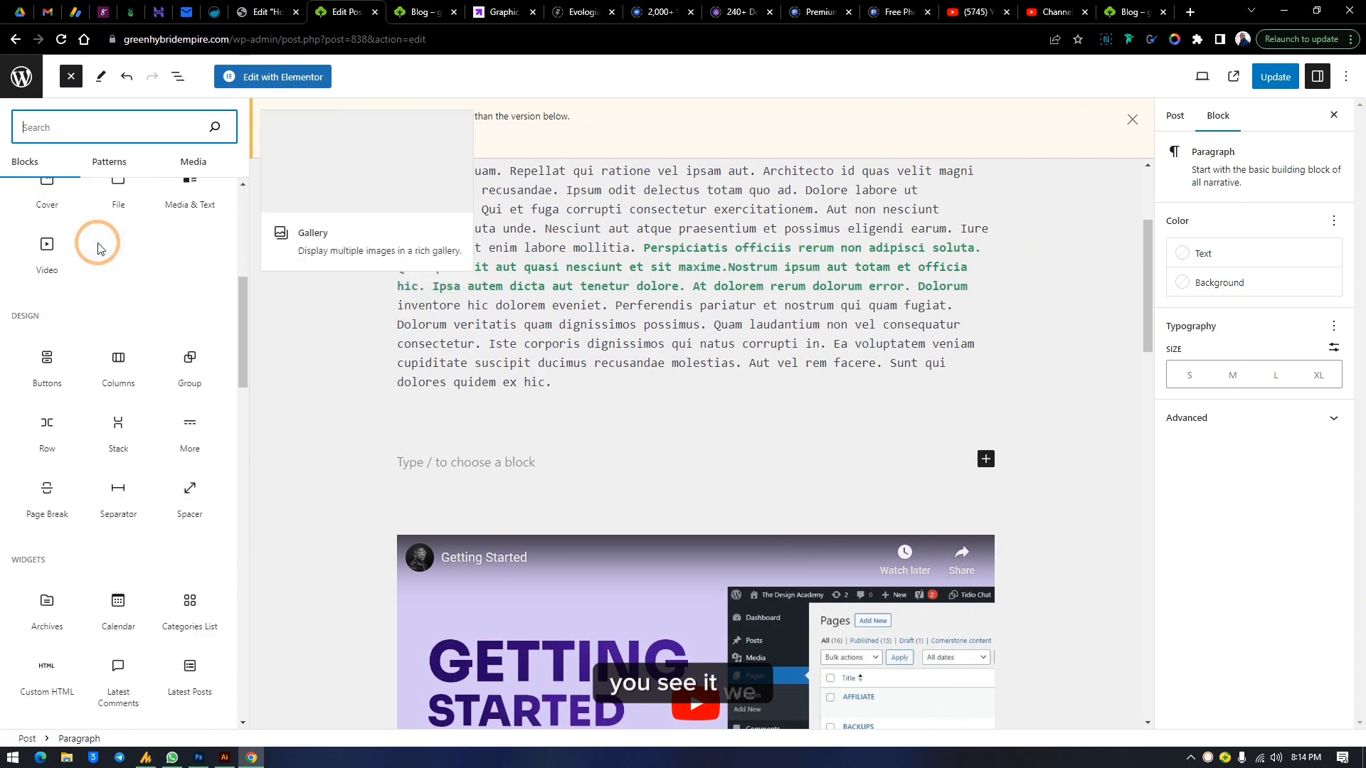
scroll(102, 276, "down", 6)
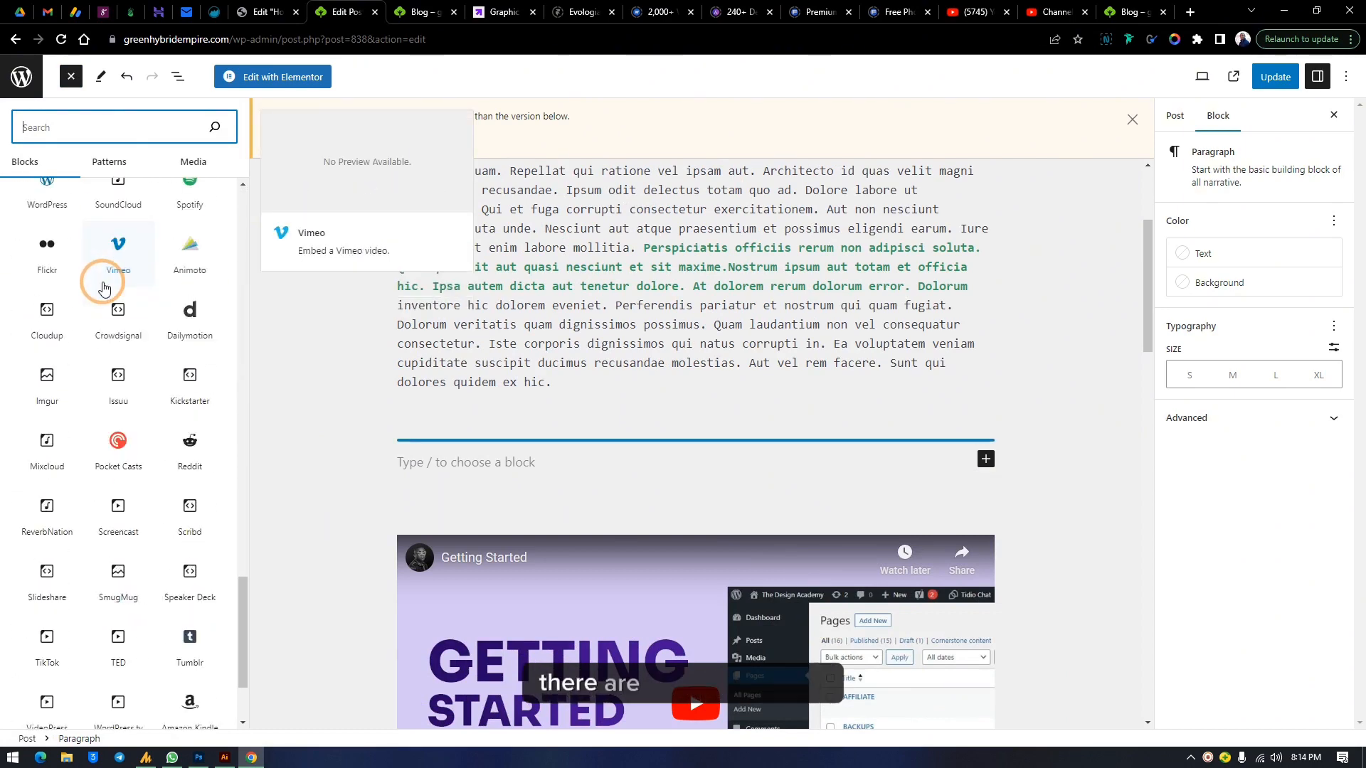
scroll(103, 281, "up", 20)
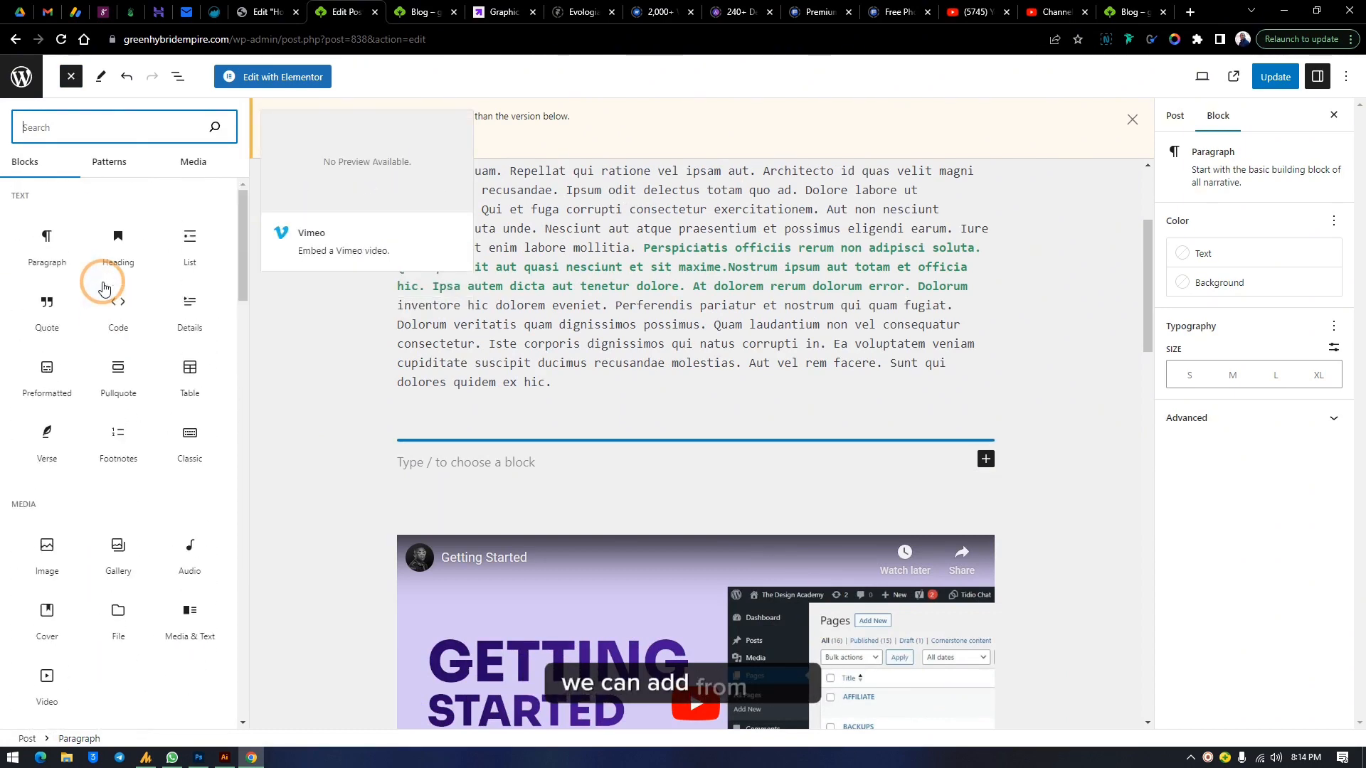
scroll(113, 339, "down", 15)
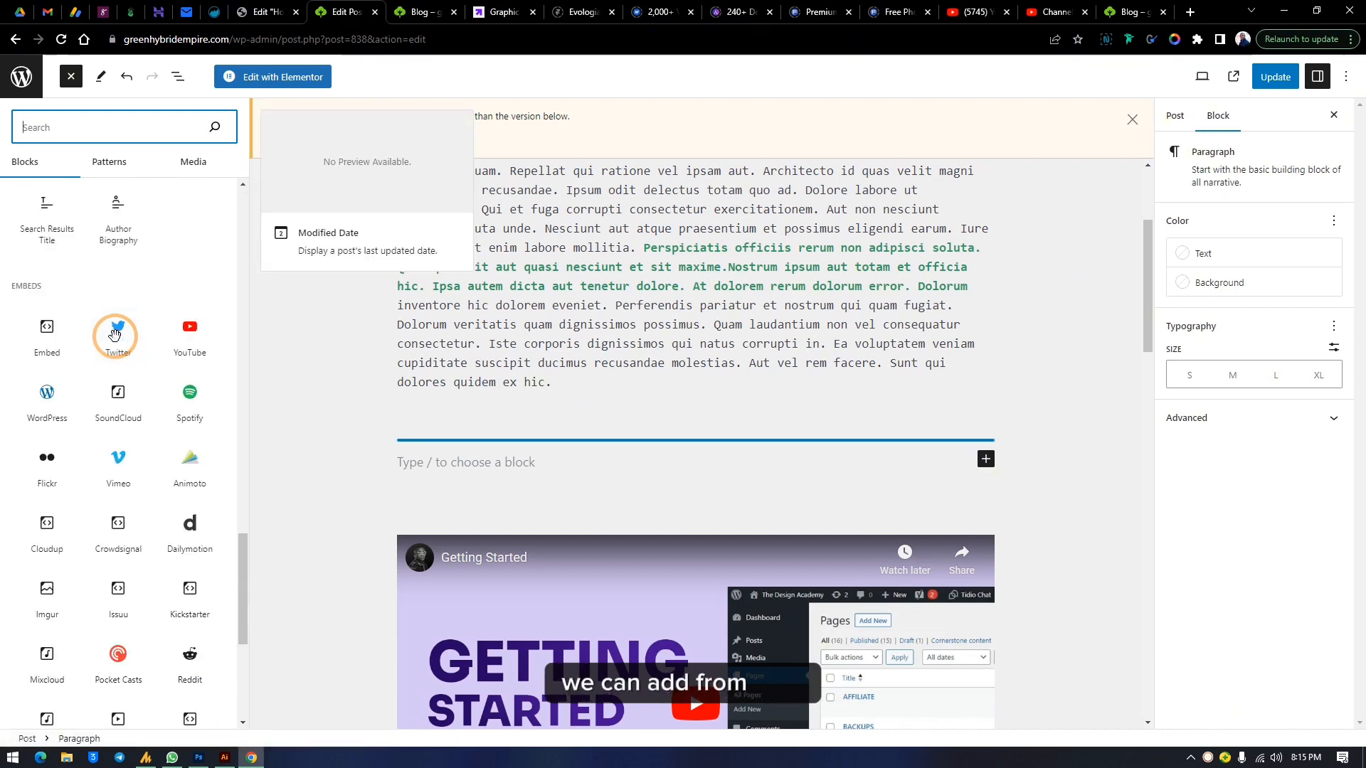
scroll(115, 324, "down", 5)
scroll(116, 335, "up", 5)
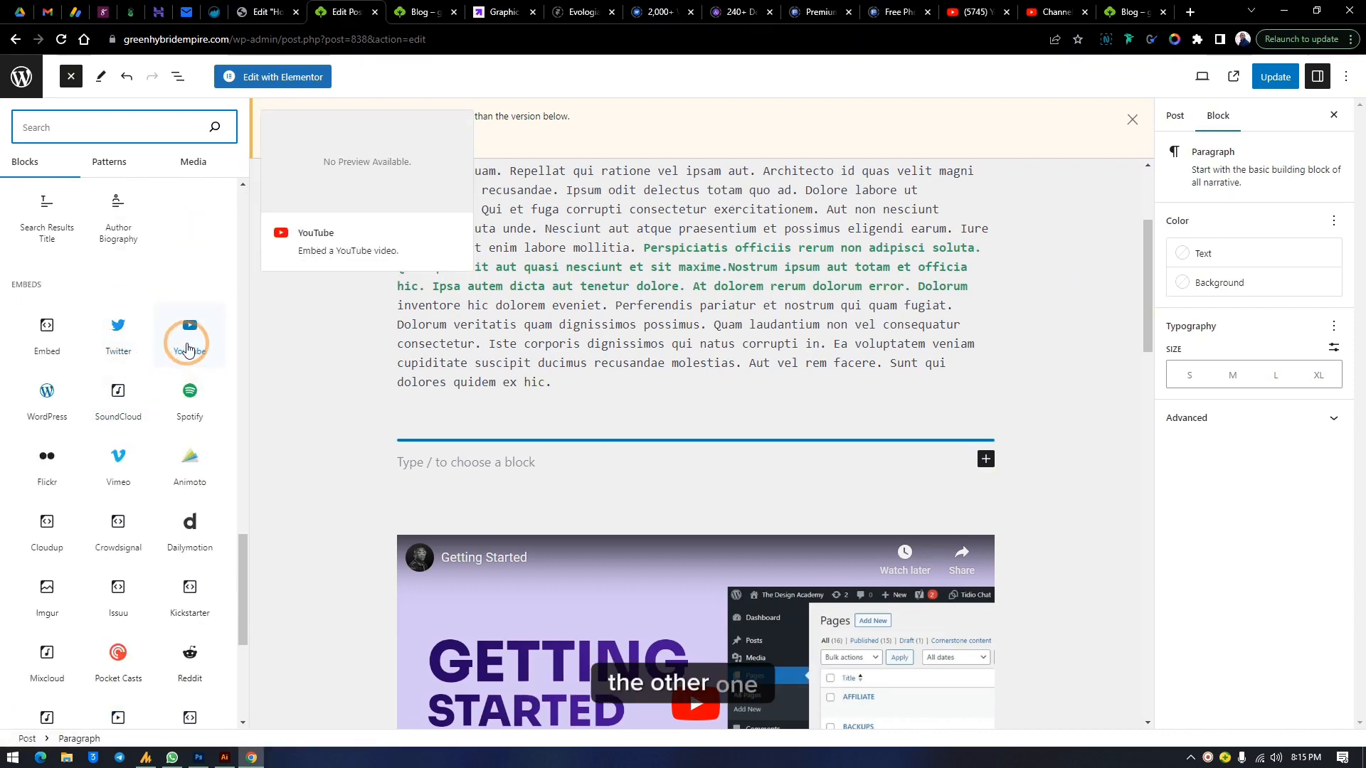
Insert an Image block after the Preformatted block using seed.jpg from the media library
left_click(480, 473)
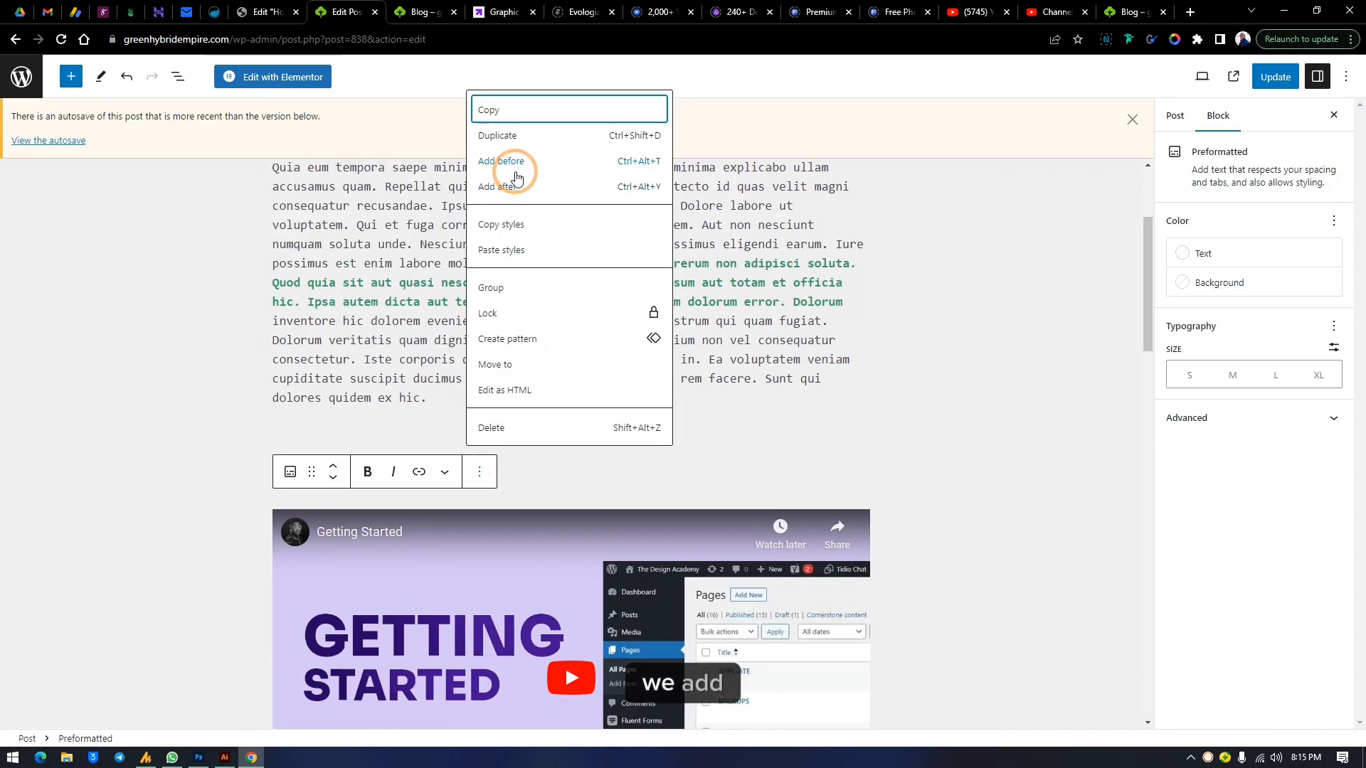
left_click(520, 188)
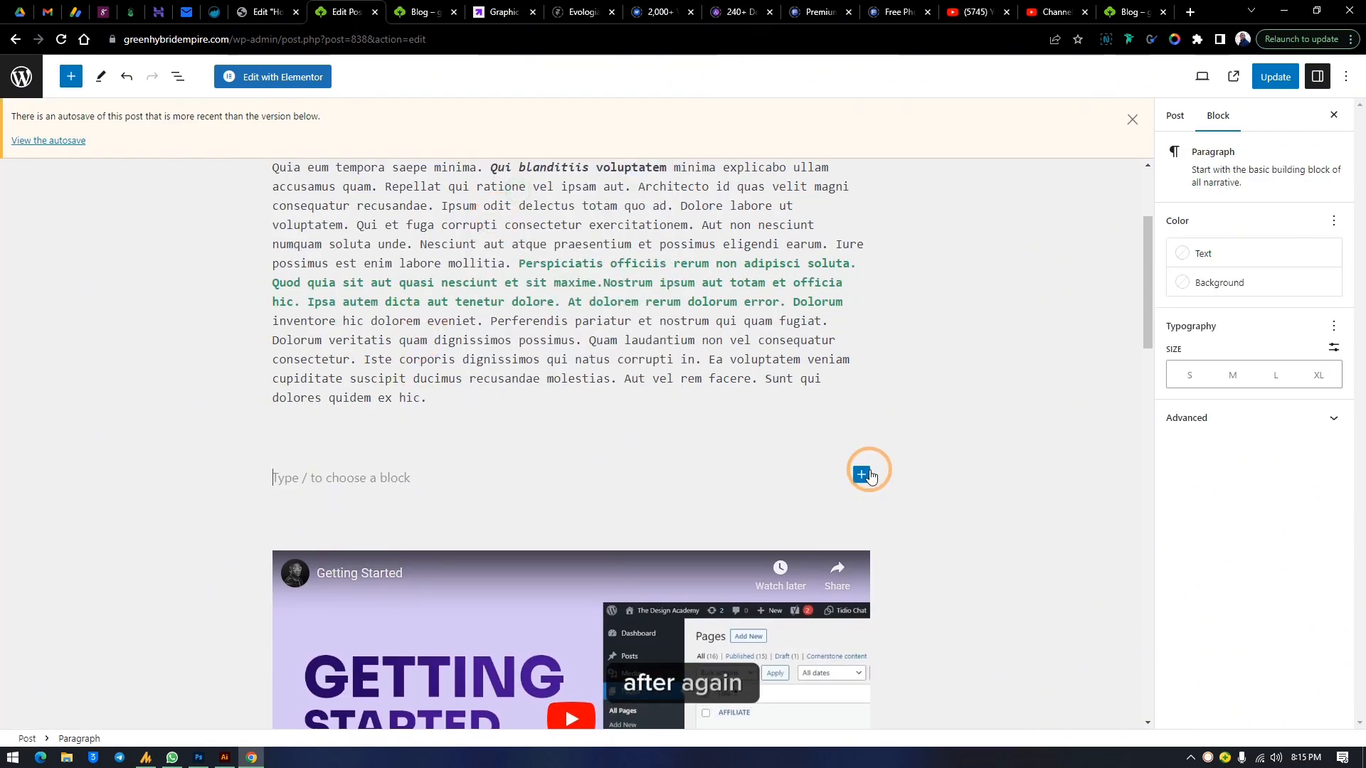
left_click(861, 474)
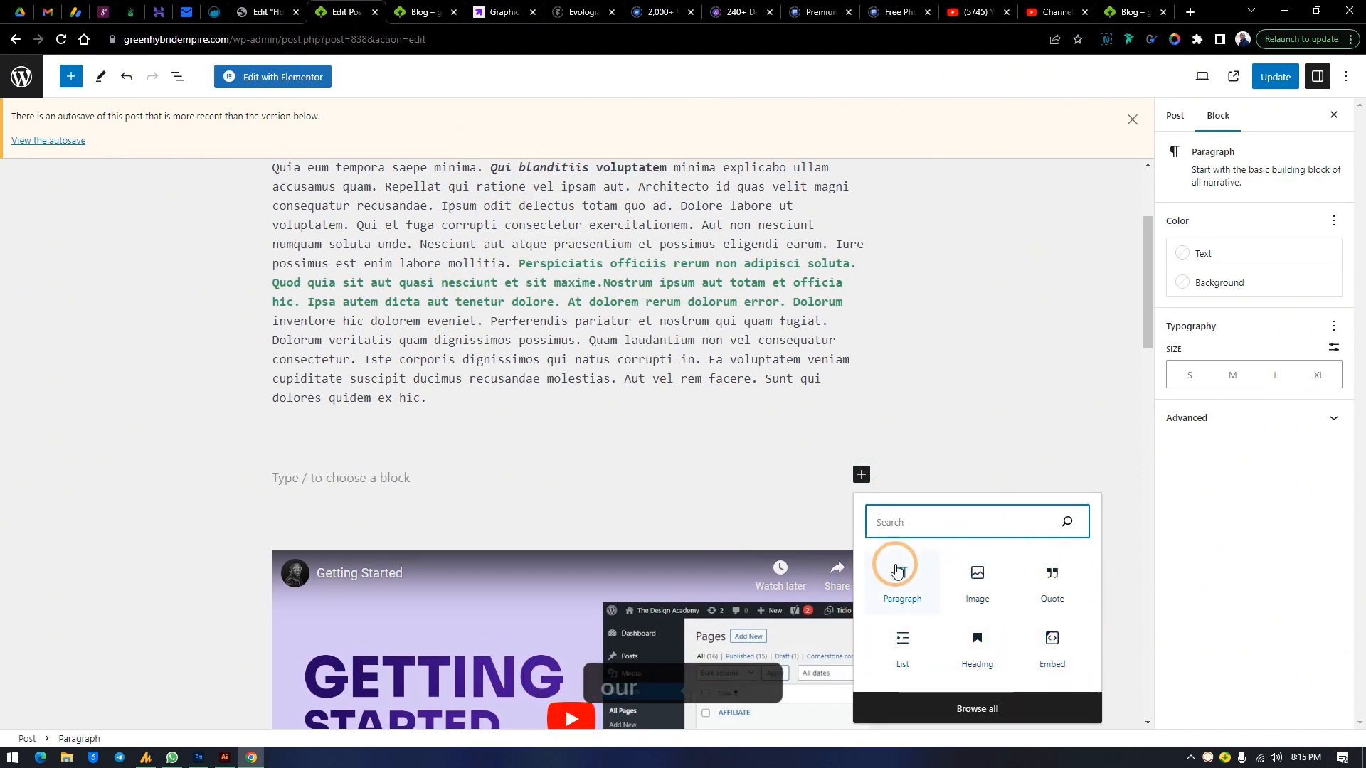
left_click(975, 579)
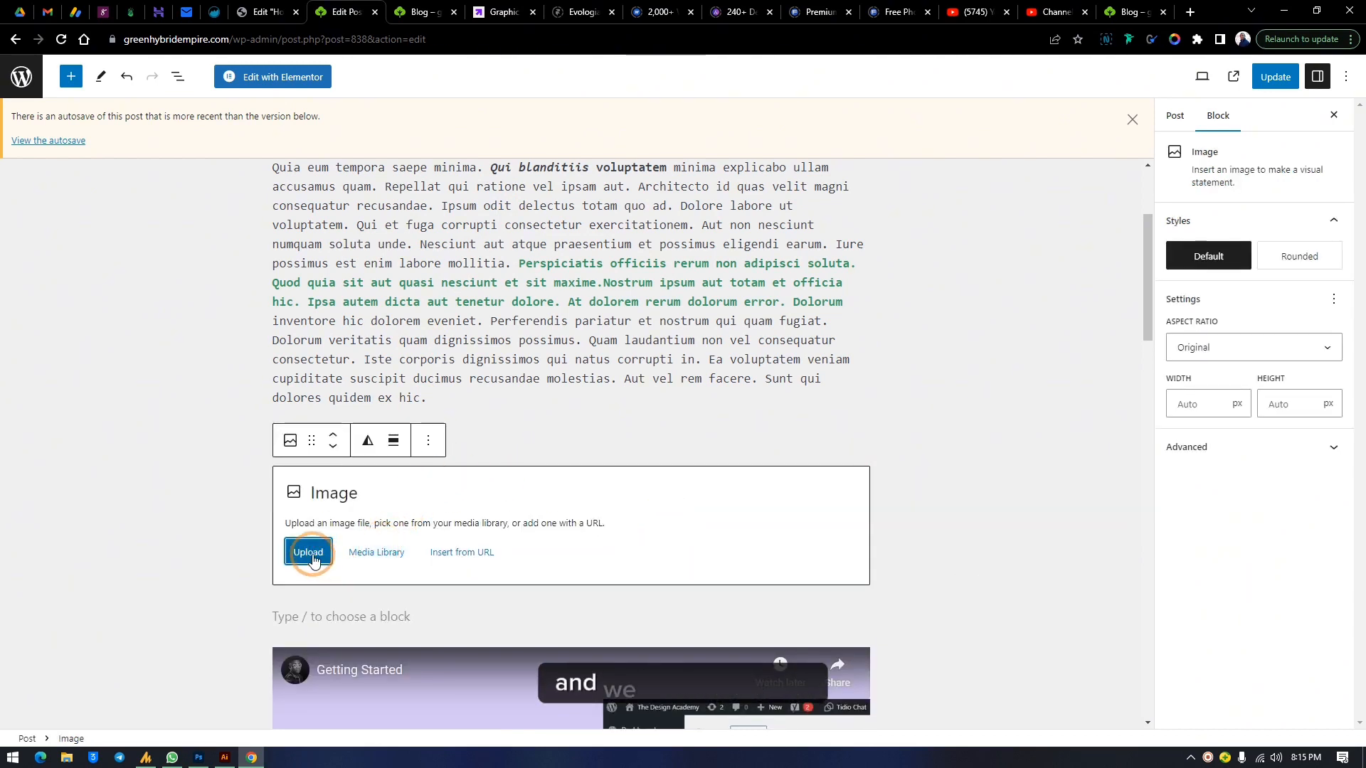
left_click(394, 554)
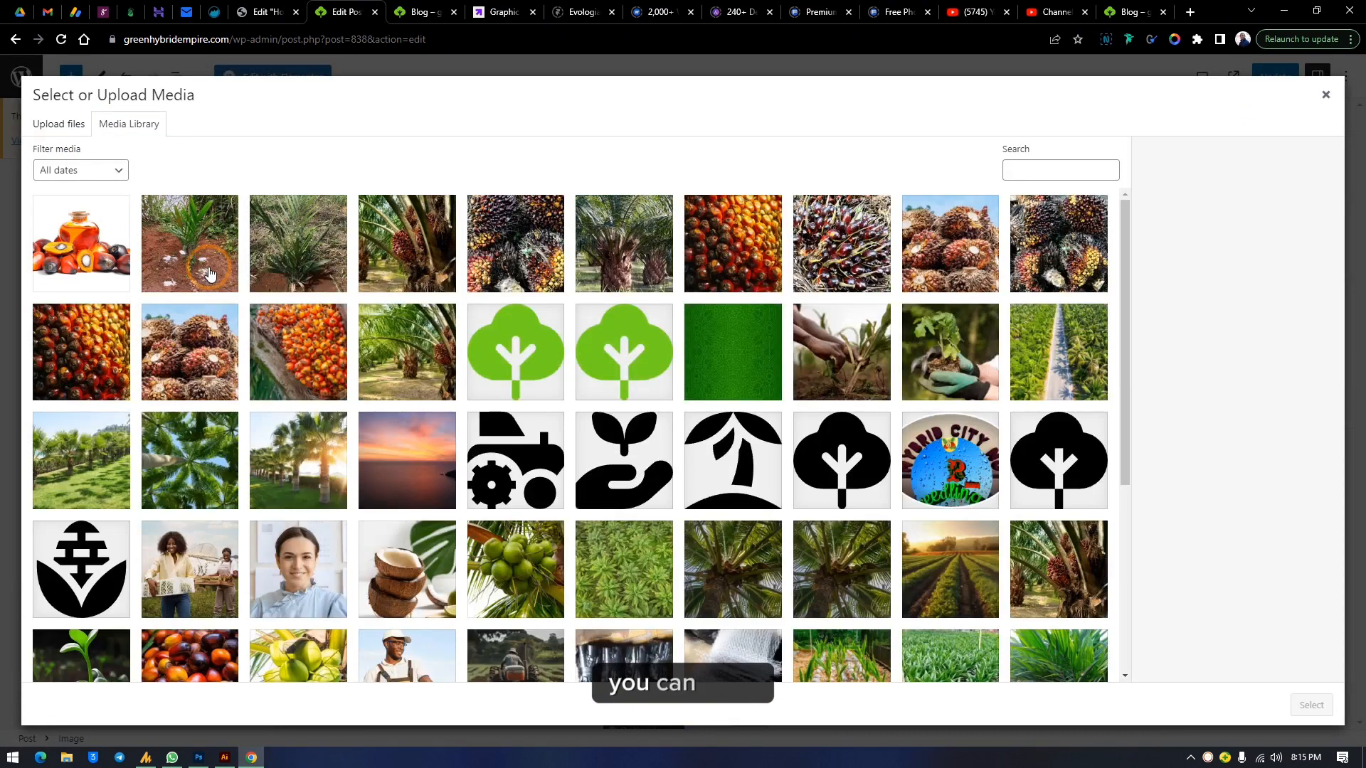
left_click(83, 276)
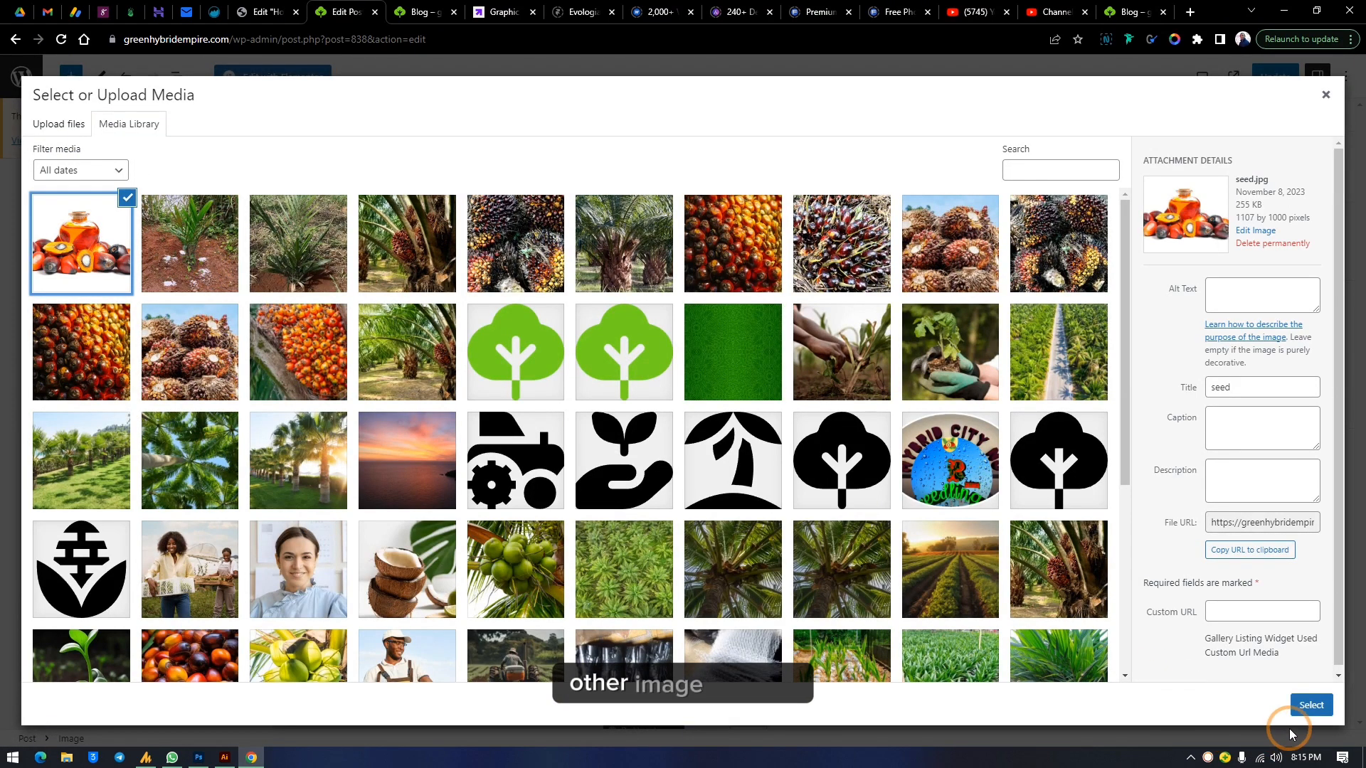
left_click(1311, 705)
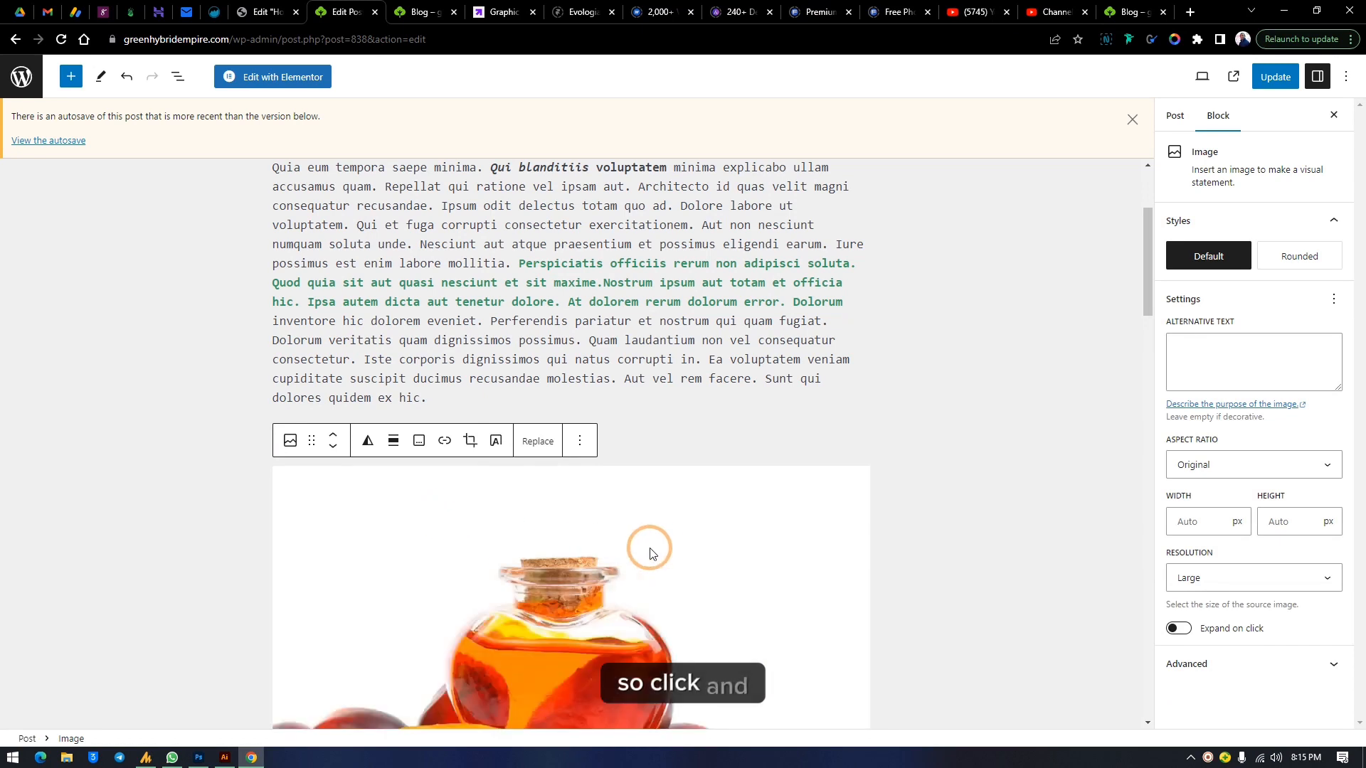
Resize the image block to about 841 px wide using its resize handles
scroll(680, 517, "down", 3)
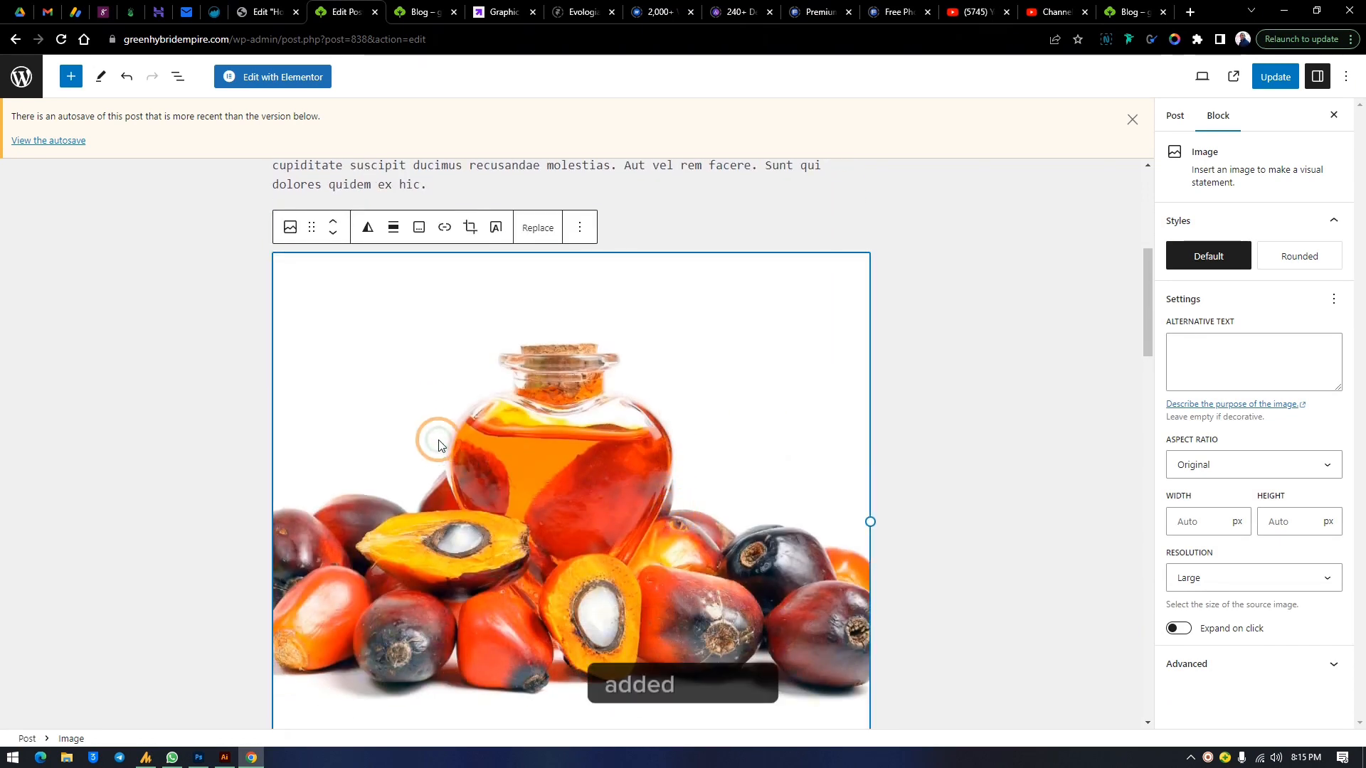
scroll(723, 488, "down", 1)
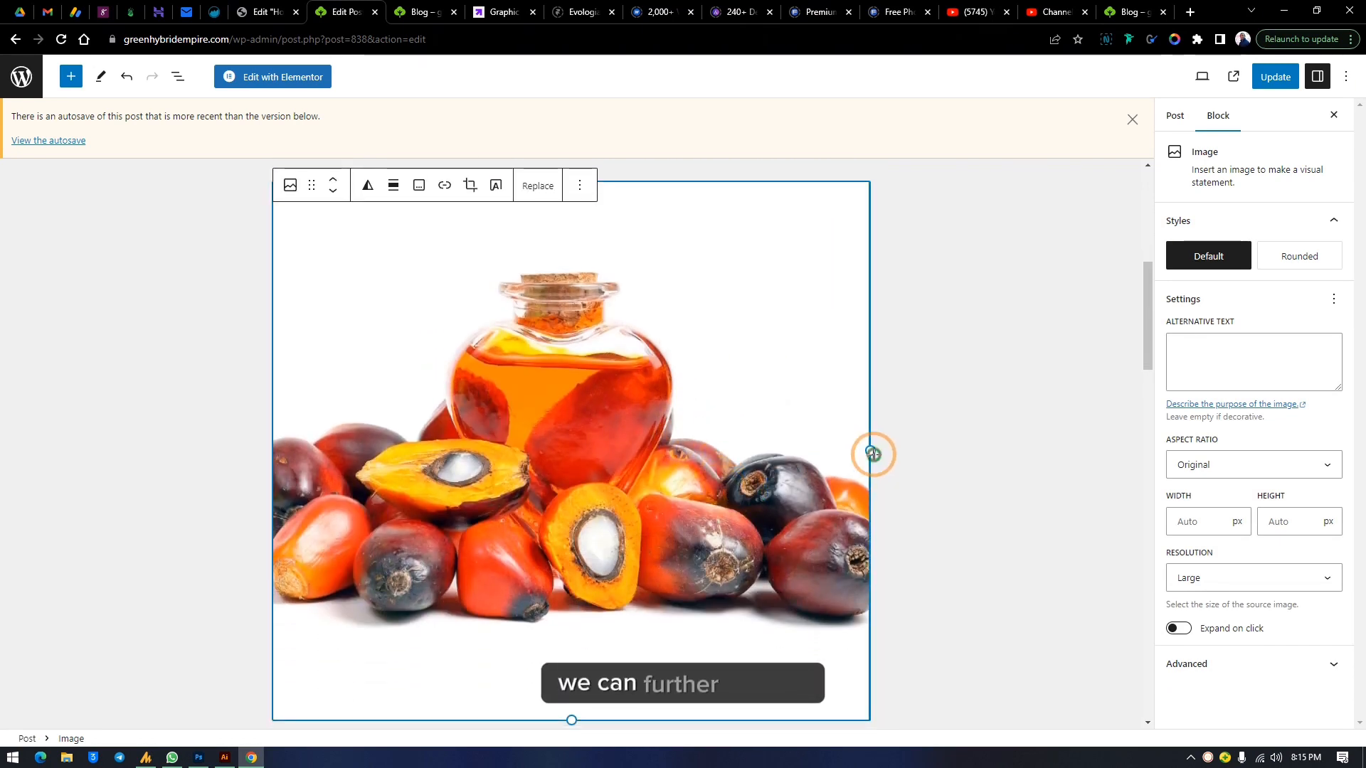
left_click_drag(874, 454, 871, 579)
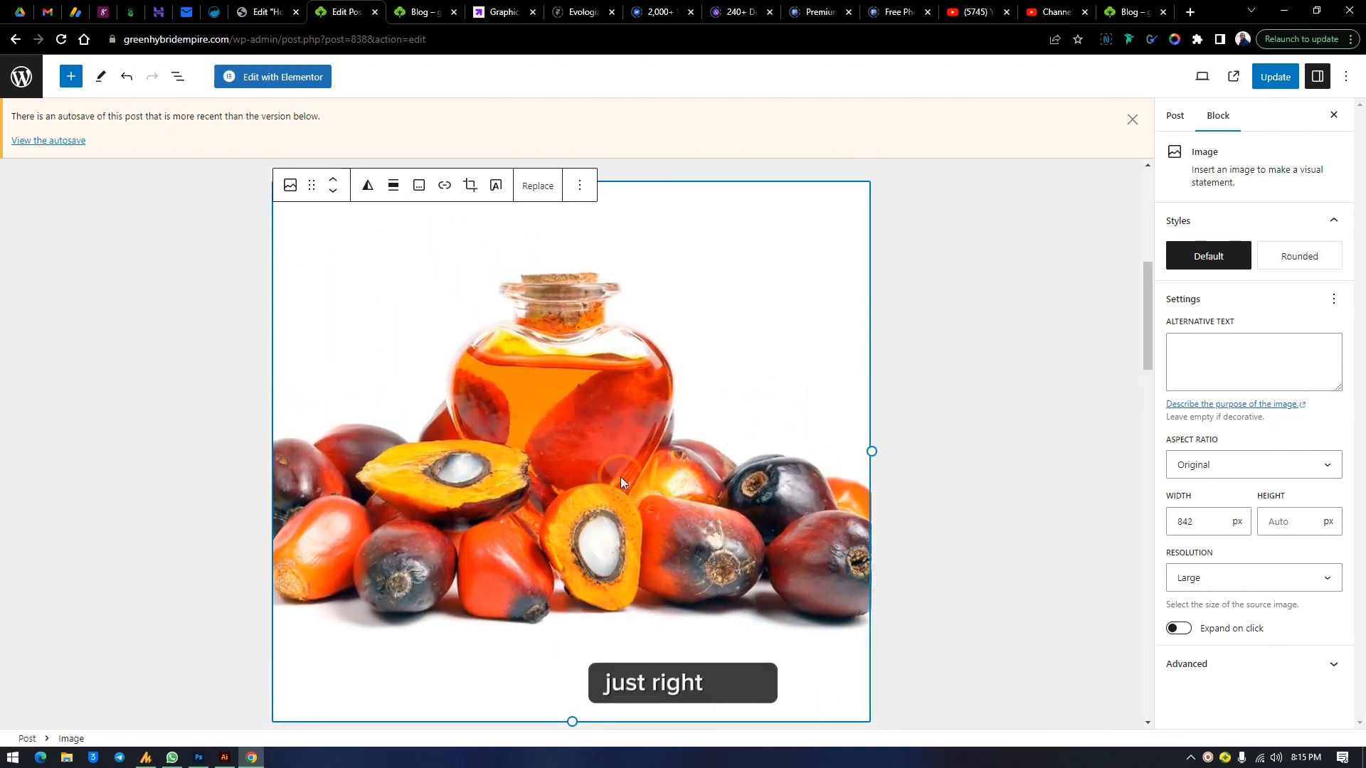
scroll(621, 479, "down", 4)
scroll(619, 482, "up", 1)
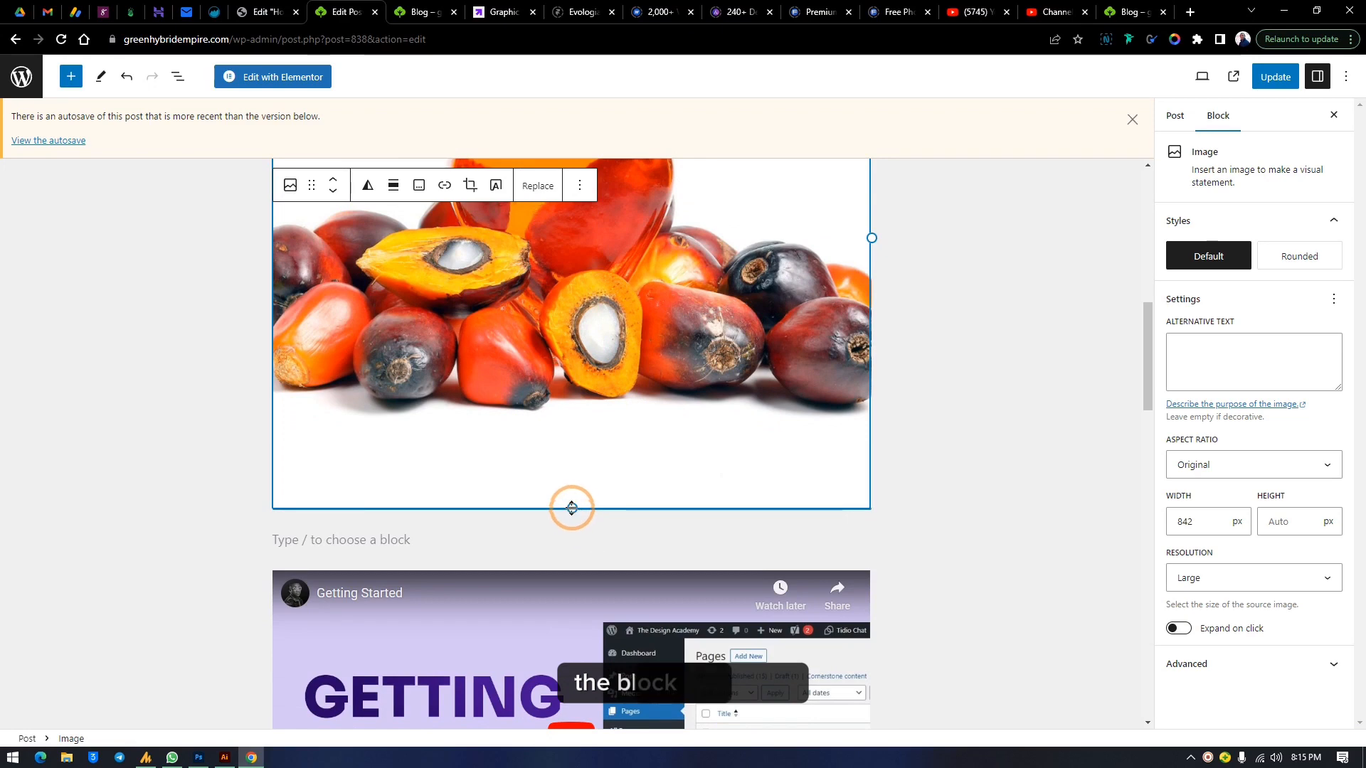
left_click_drag(572, 508, 540, 509)
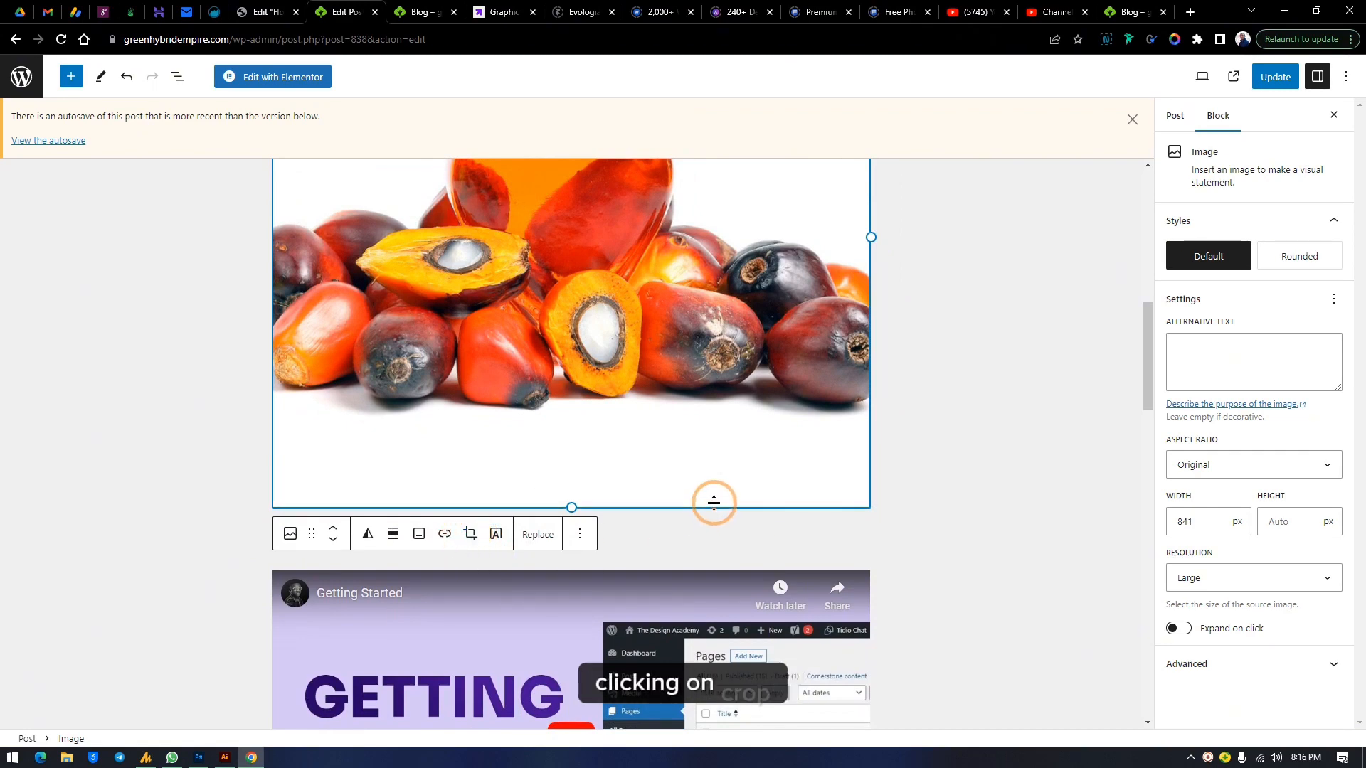
Add a heading "dfxduicuixfjd" below the image, followed by a paragraph "fgfgr"
scroll(714, 502, "up", 1)
scroll(713, 503, "up", 3)
scroll(717, 406, "up", 2)
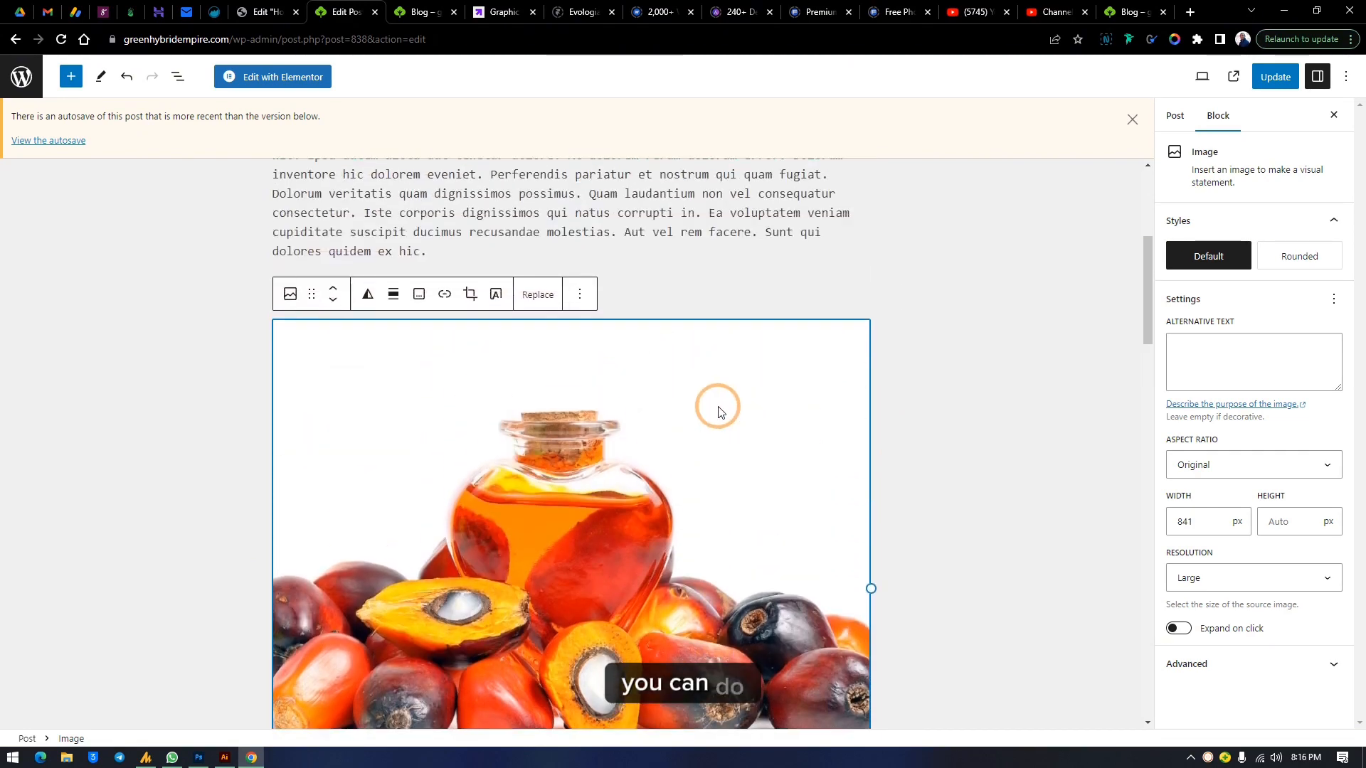
scroll(723, 426, "down", 5)
left_click(649, 539)
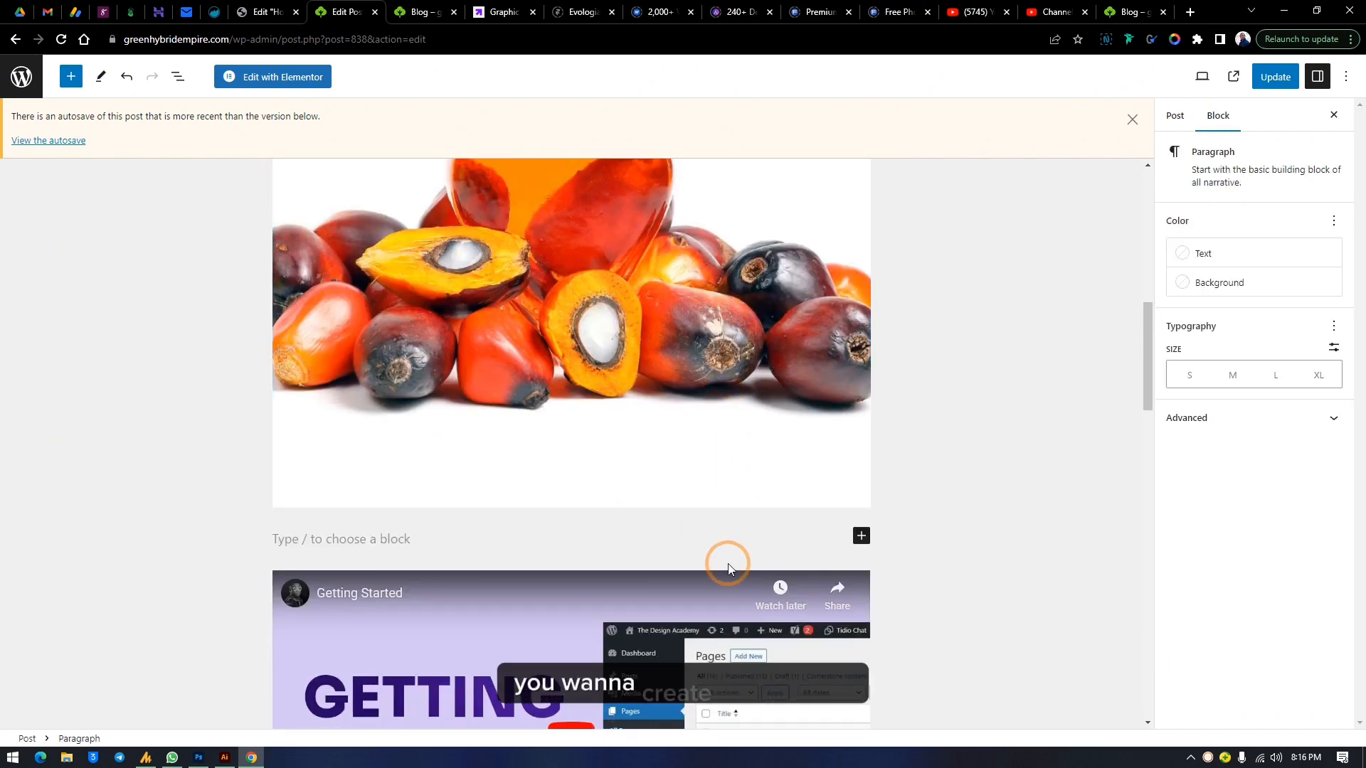
left_click(862, 537)
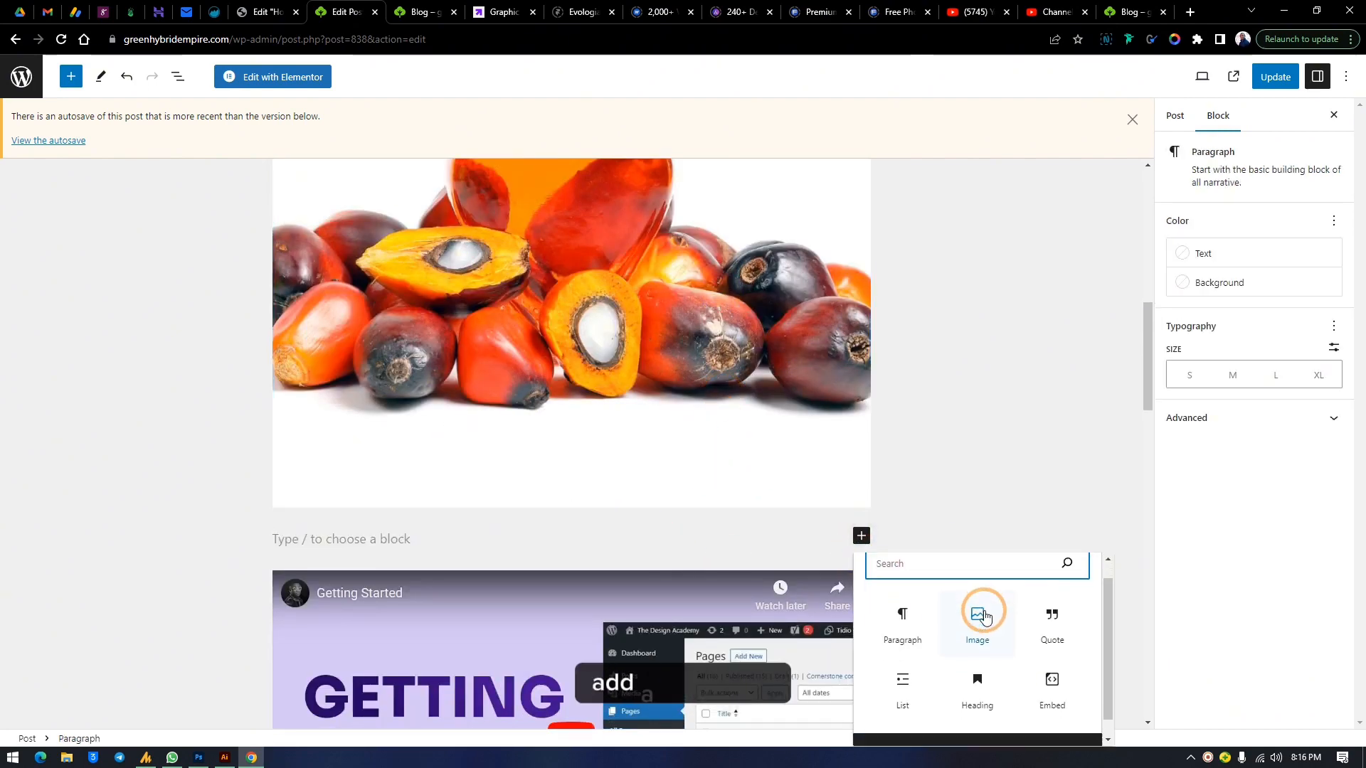
scroll(925, 626, "down", 1)
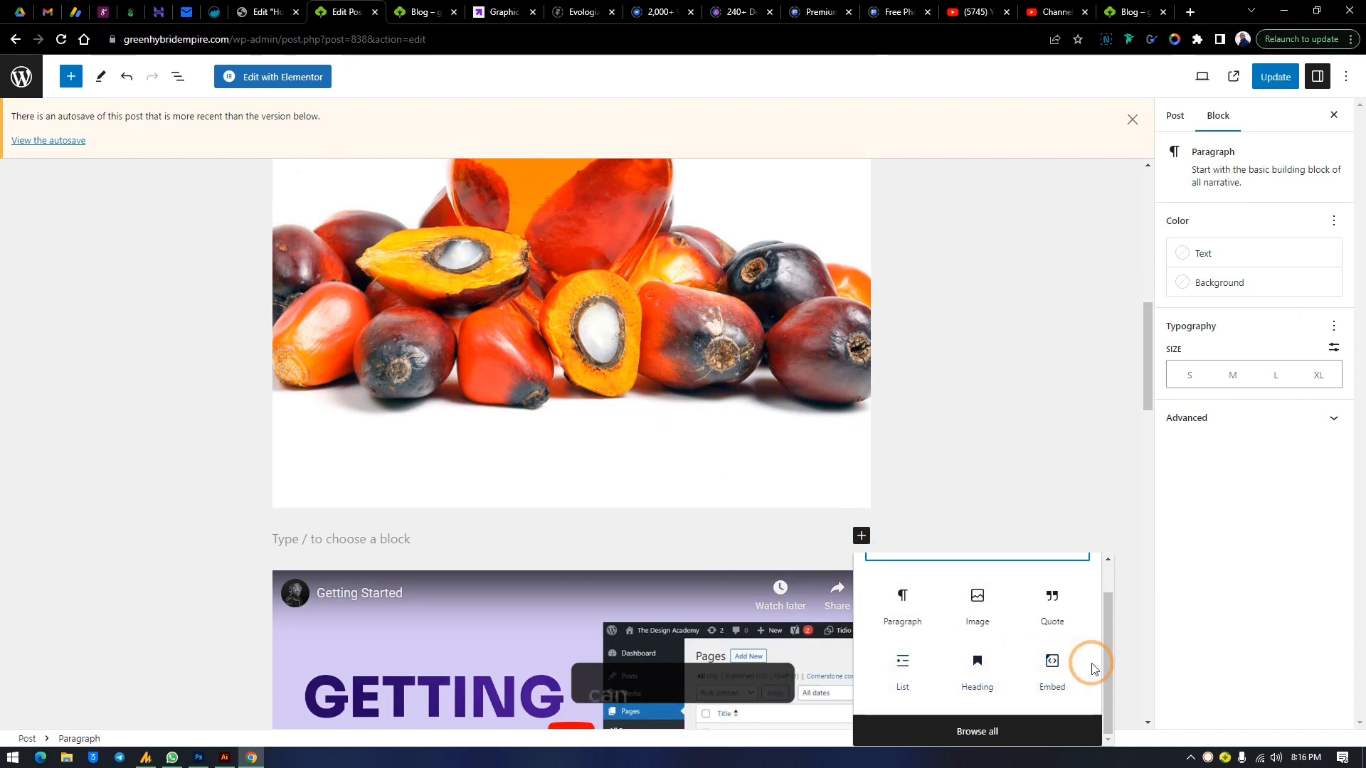
left_click(976, 665)
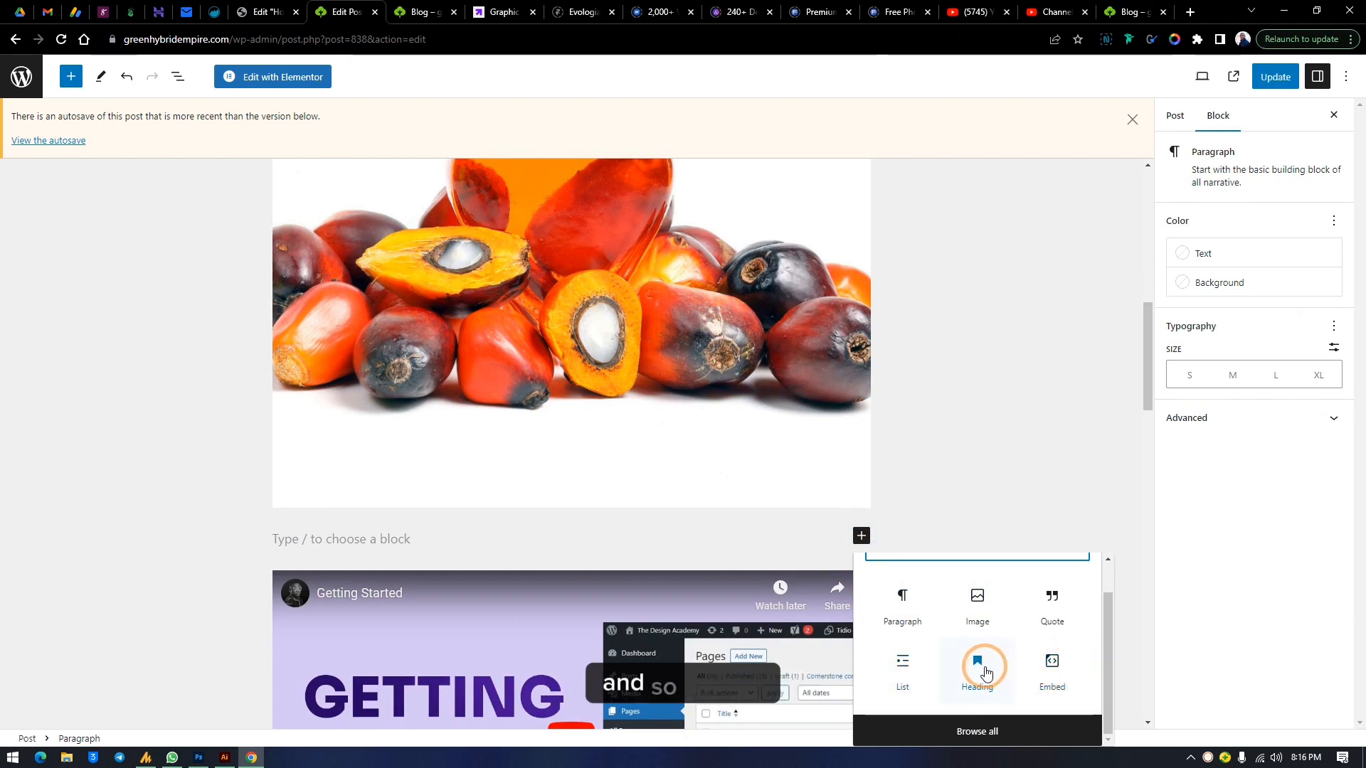
type("dfxduicuixfjd")
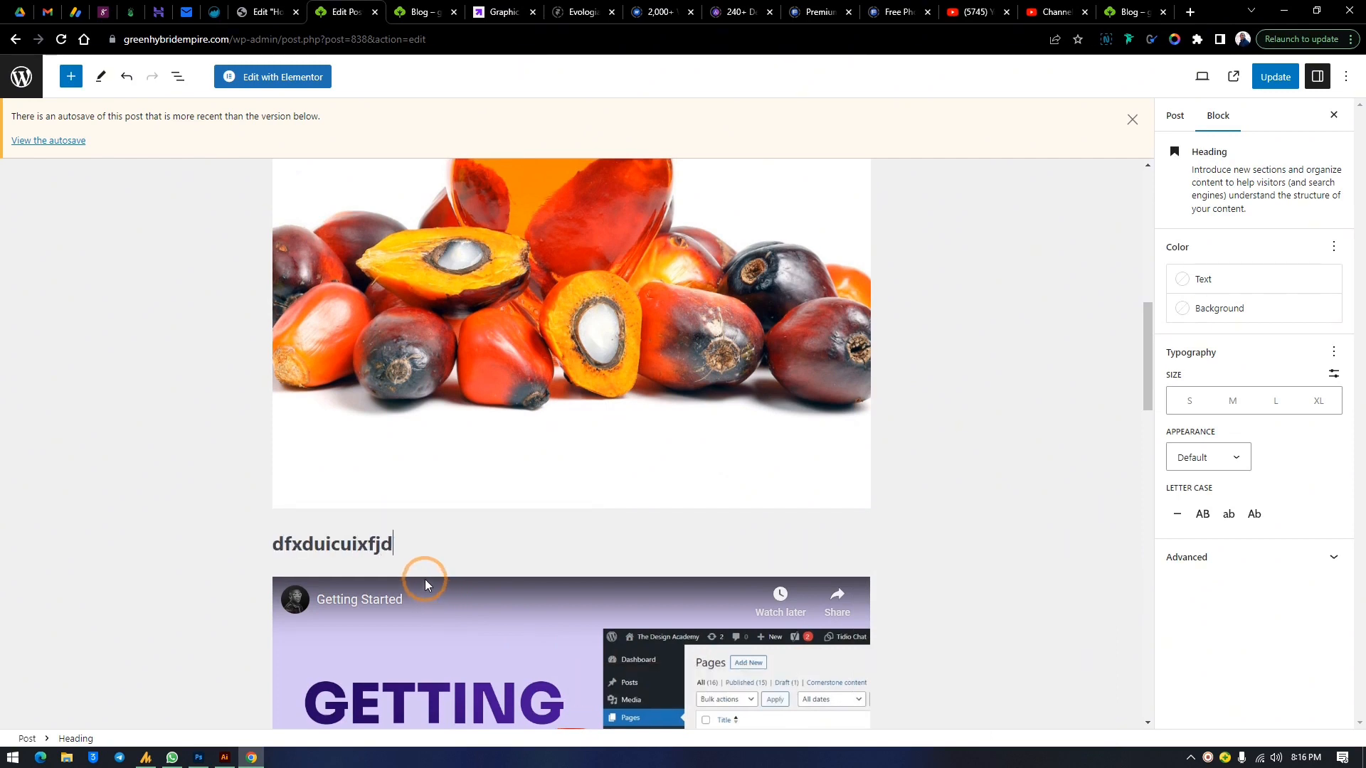
key("Return")
type("fgfgr")
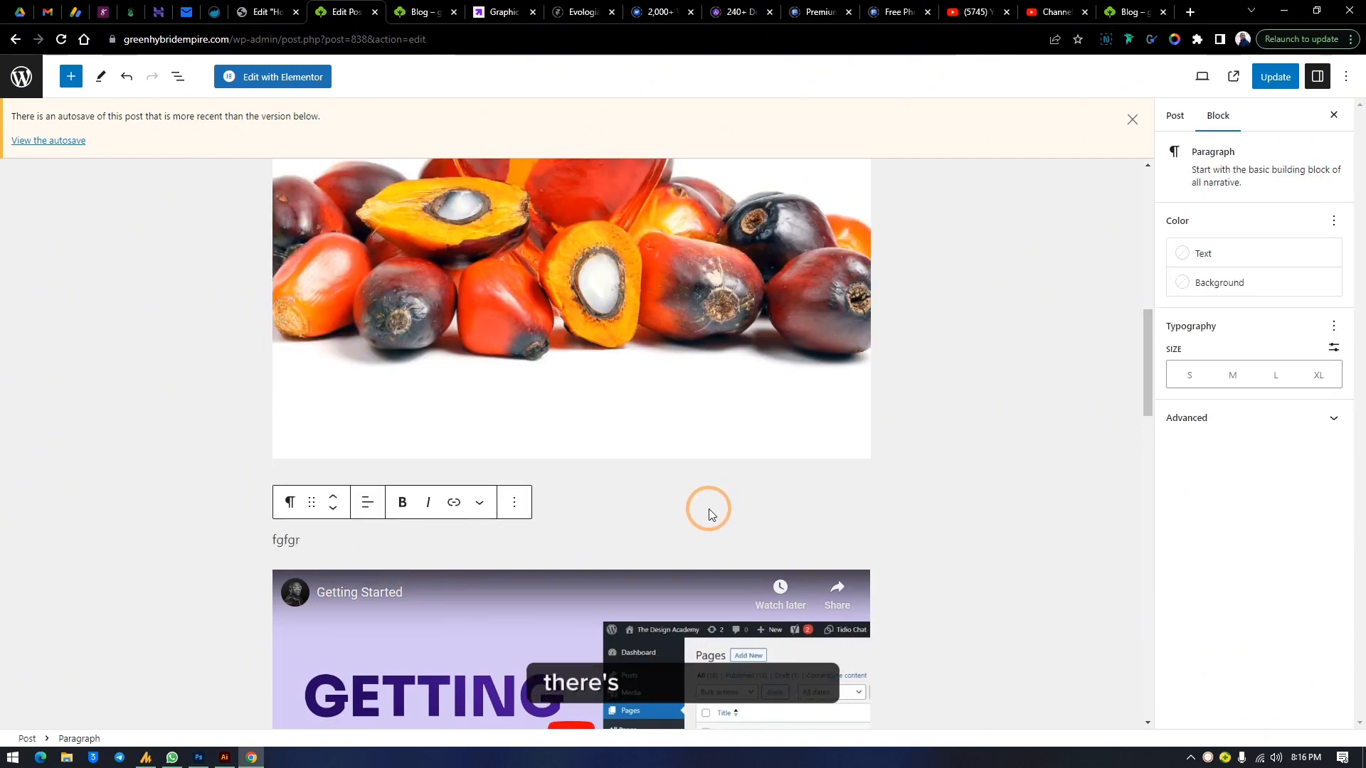
Update the post to save the changes
left_click(826, 468)
scroll(604, 425, "up", 1)
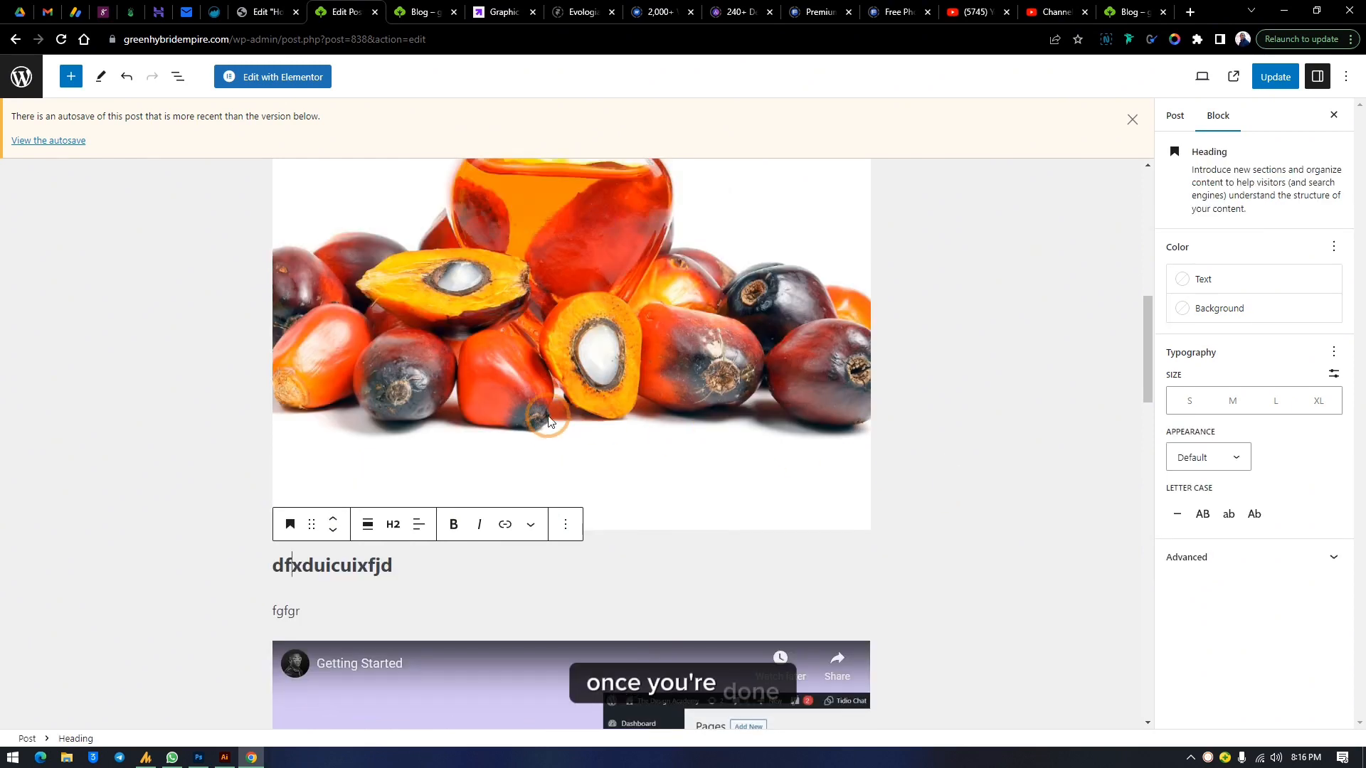
left_click(1275, 77)
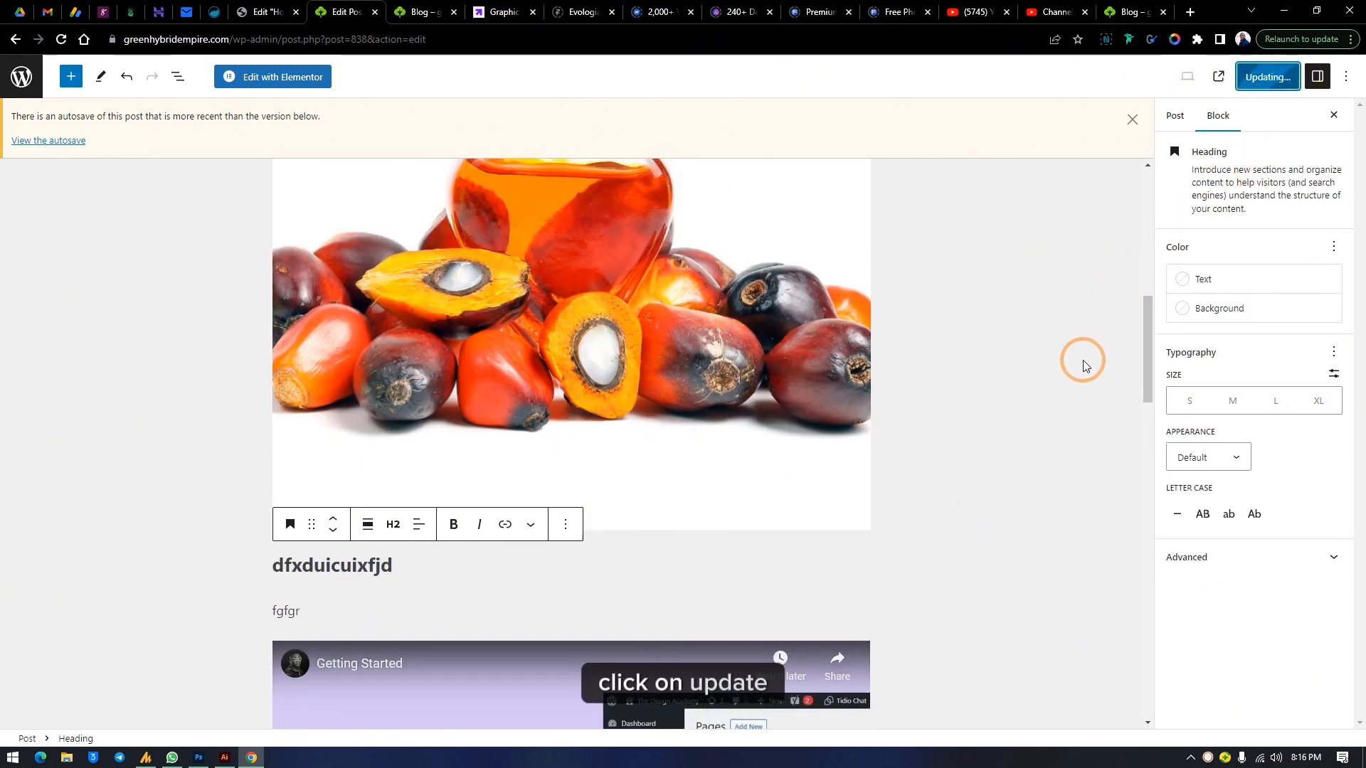
View the updated post live and scroll through its content, then return to the editor tab
scroll(1067, 485, "down", 2)
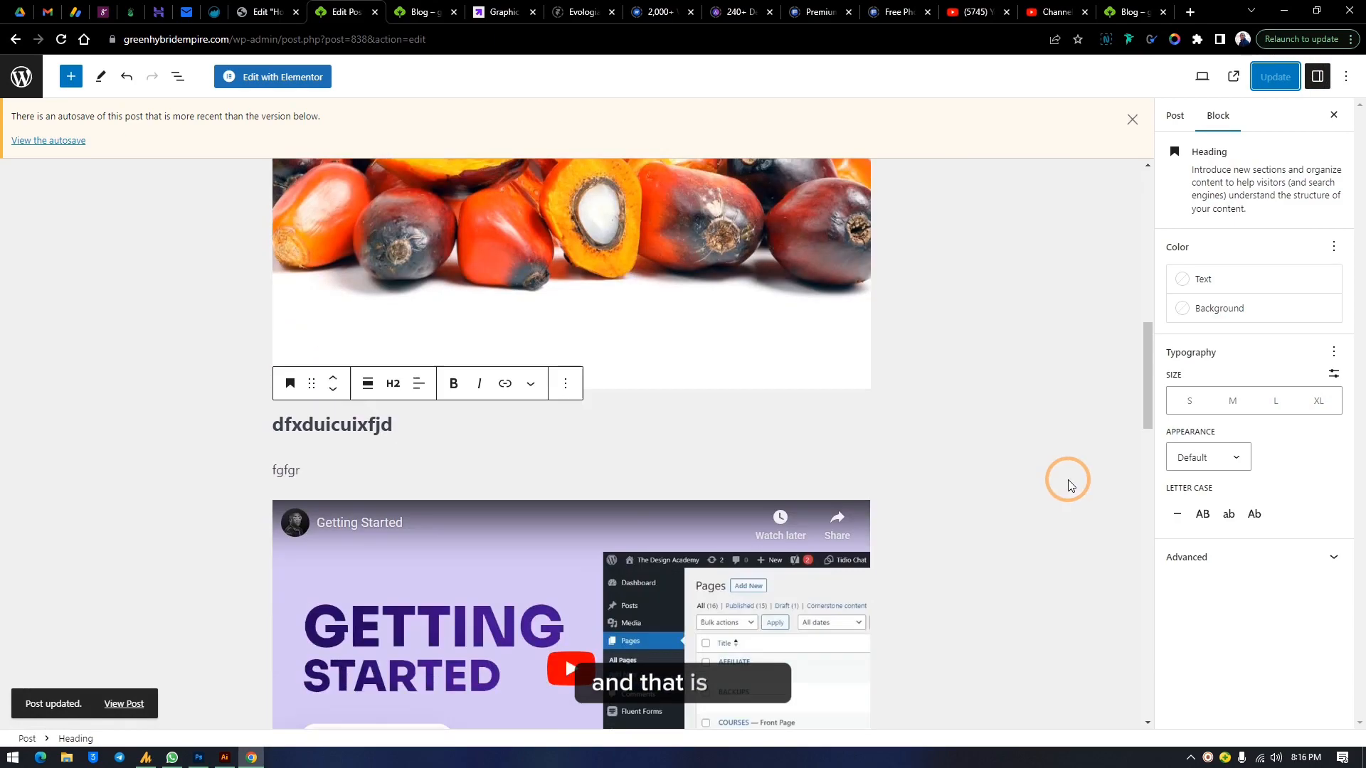
scroll(1069, 485, "down", 3)
scroll(1055, 470, "up", 5)
left_click(339, 680)
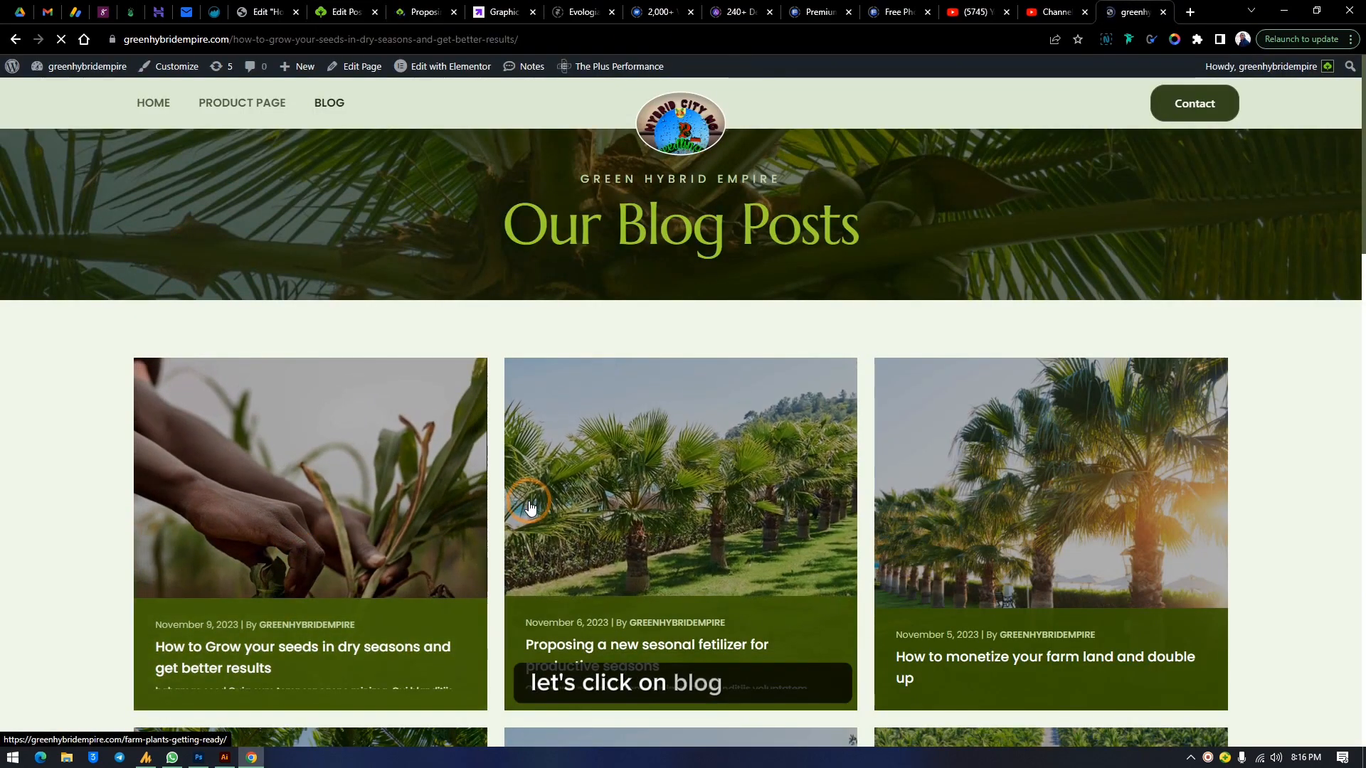
scroll(832, 492, "down", 10)
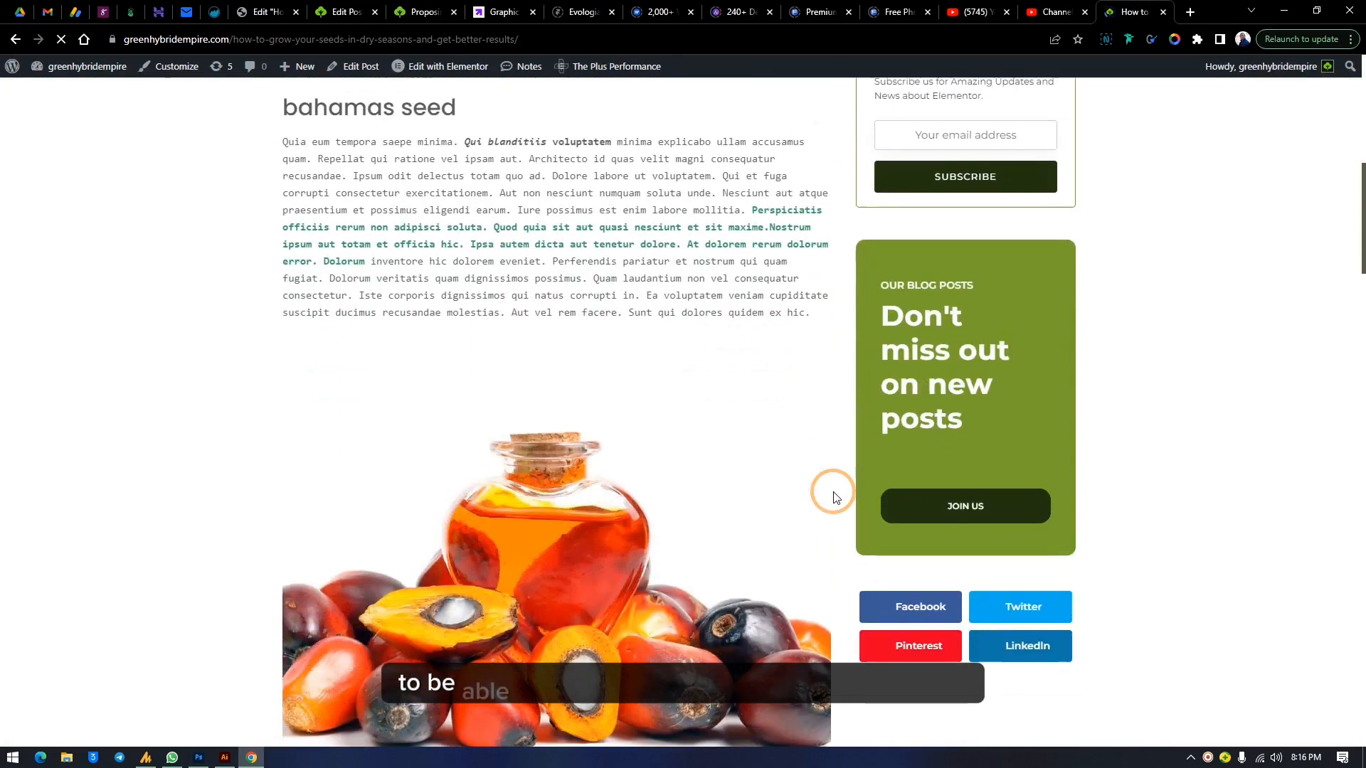
scroll(835, 497, "down", 12)
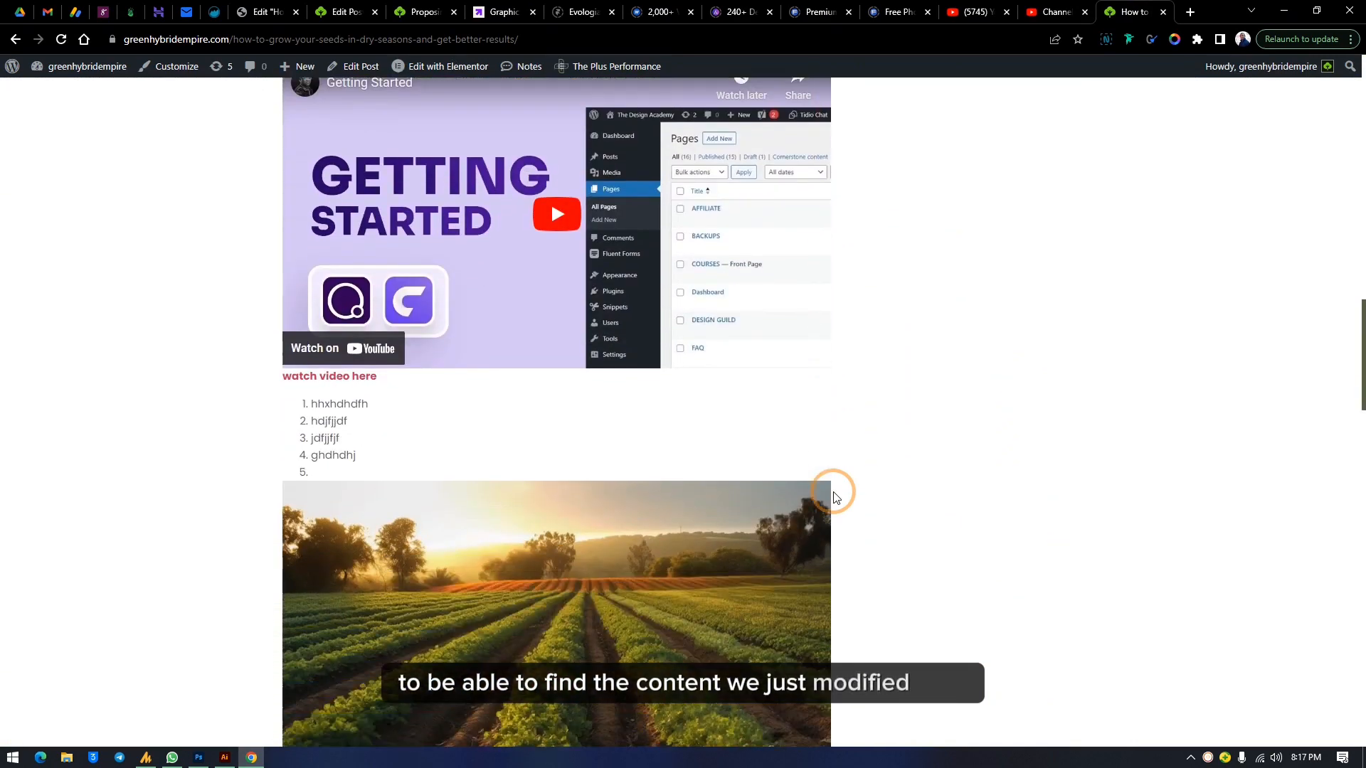
scroll(836, 497, "down", 12)
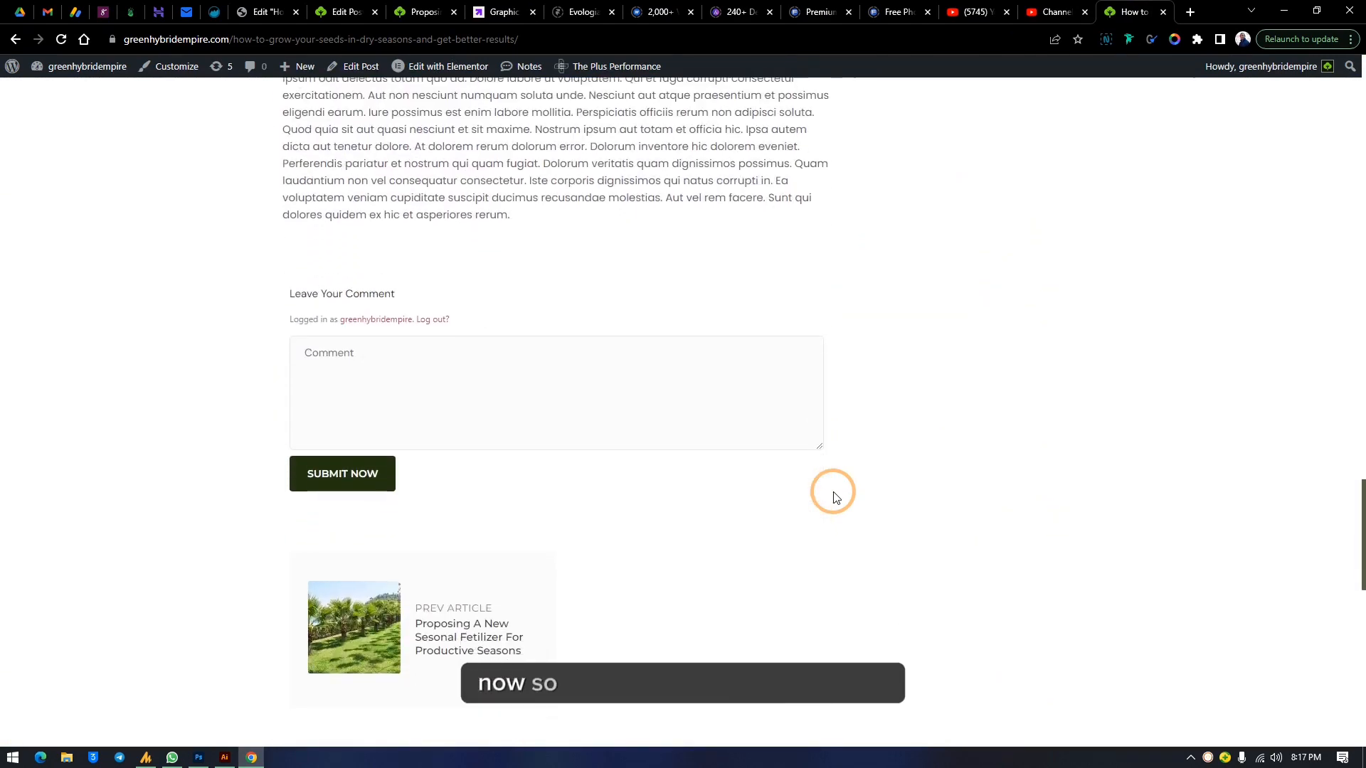
scroll(833, 493, "down", 1)
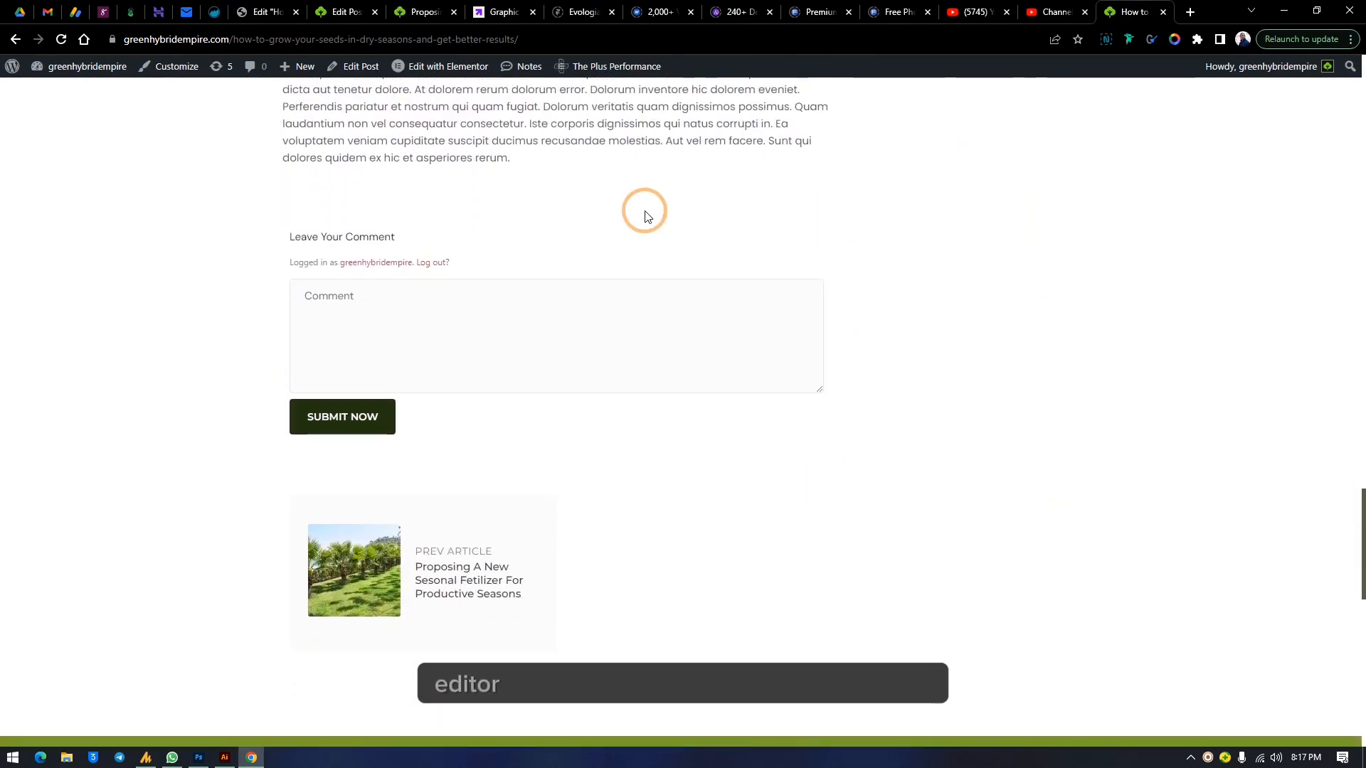
left_click(369, 6)
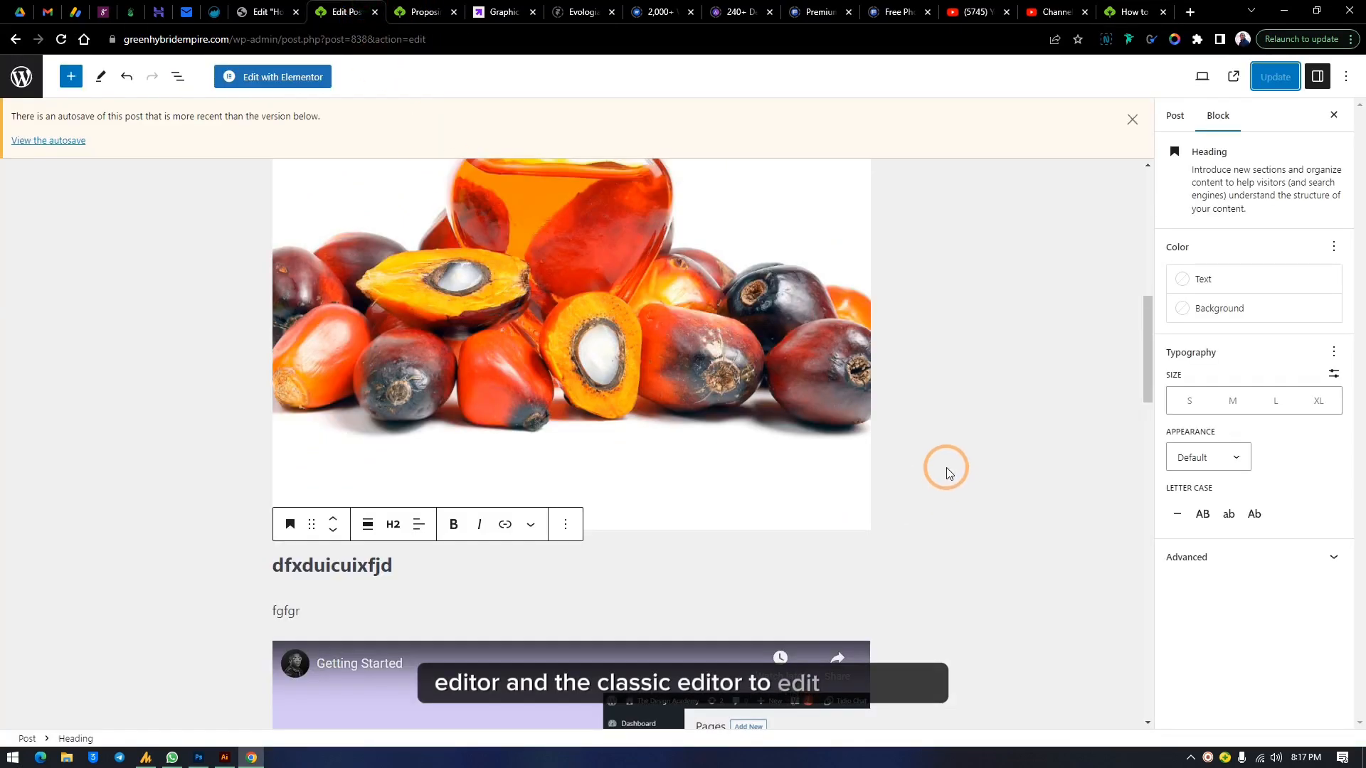
Leave the editor for the plugins list and activate the Classic Editor plugin
scroll(942, 459, "up", 7)
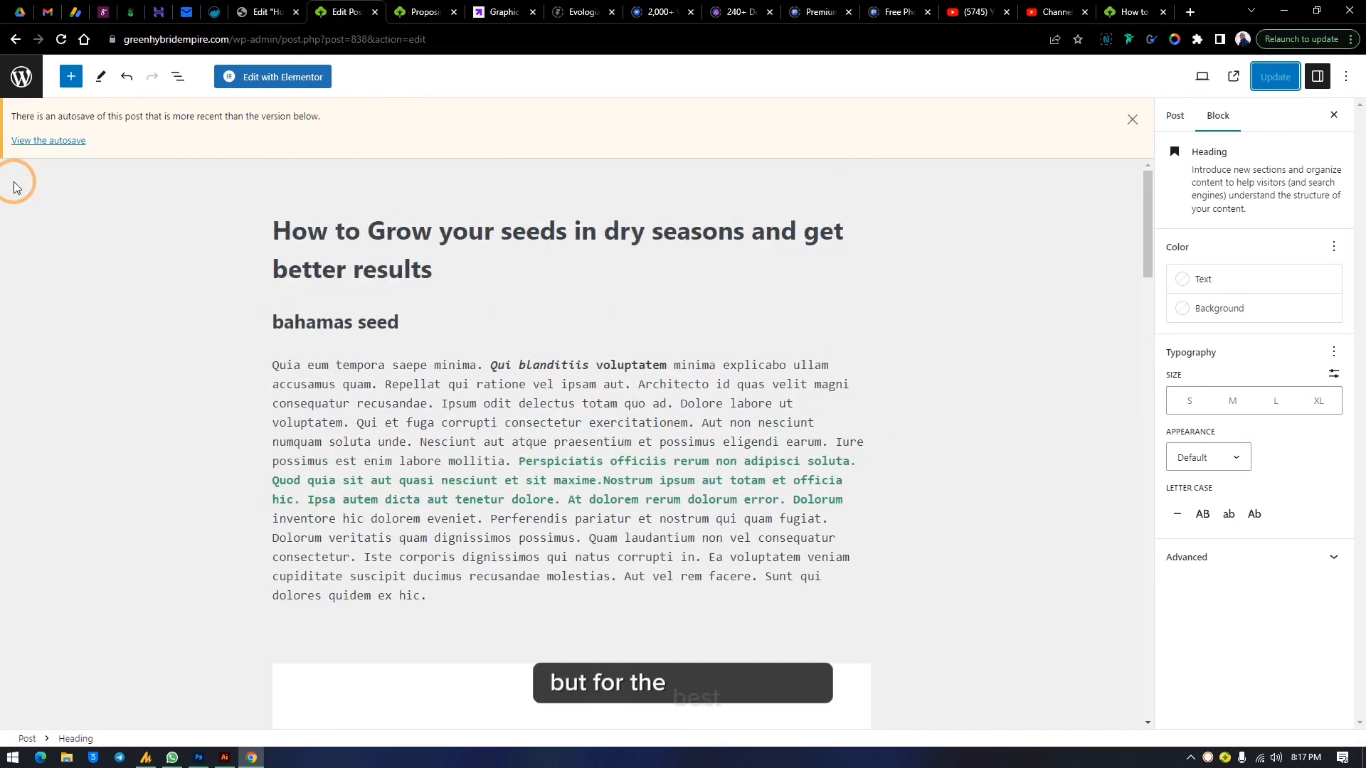
left_click(10, 84)
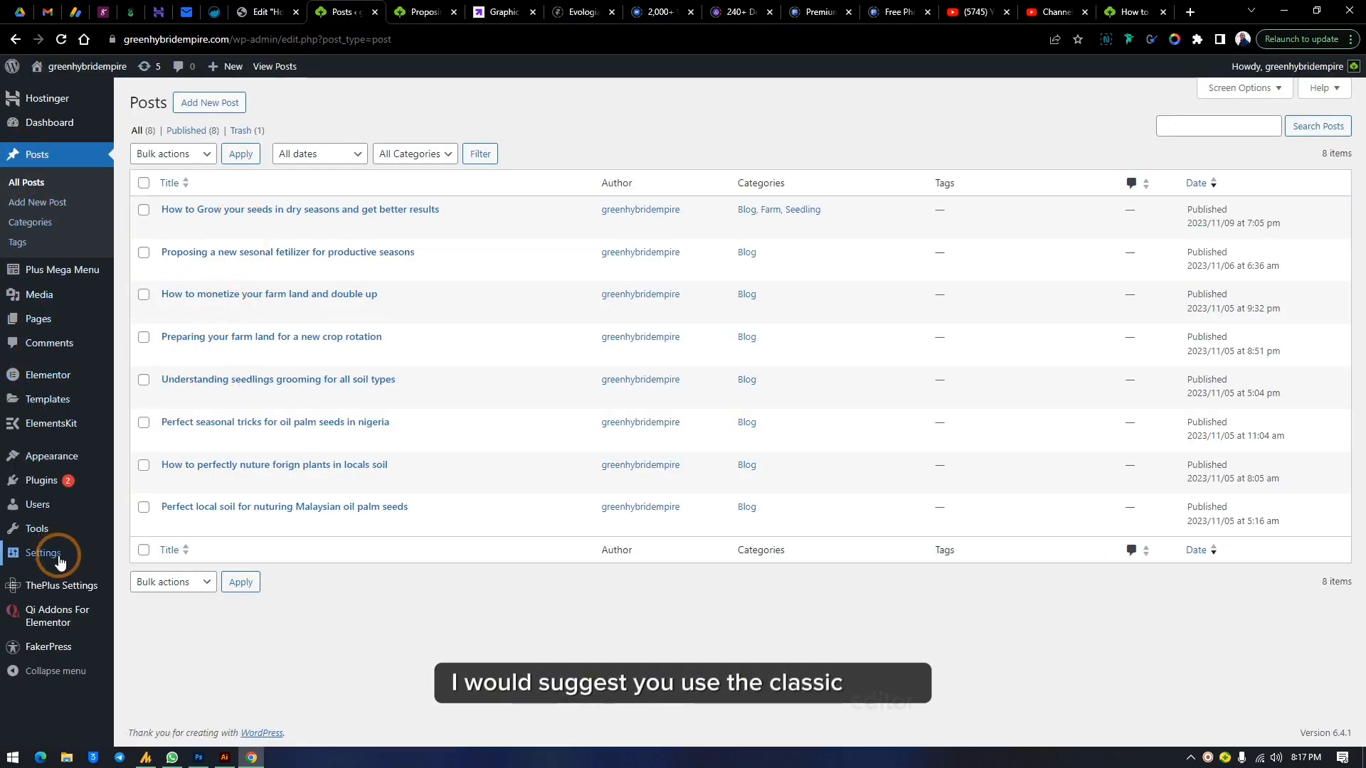
left_click(116, 491)
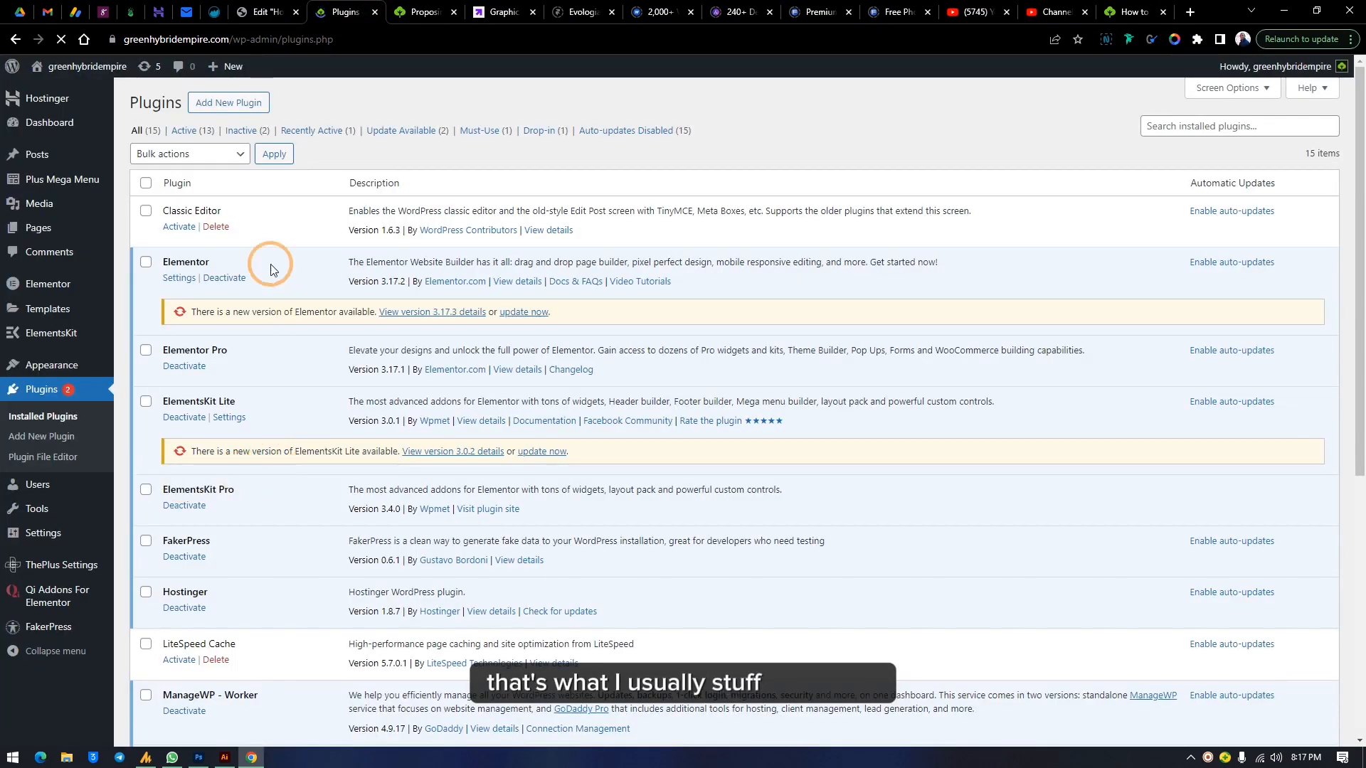
left_click(178, 226)
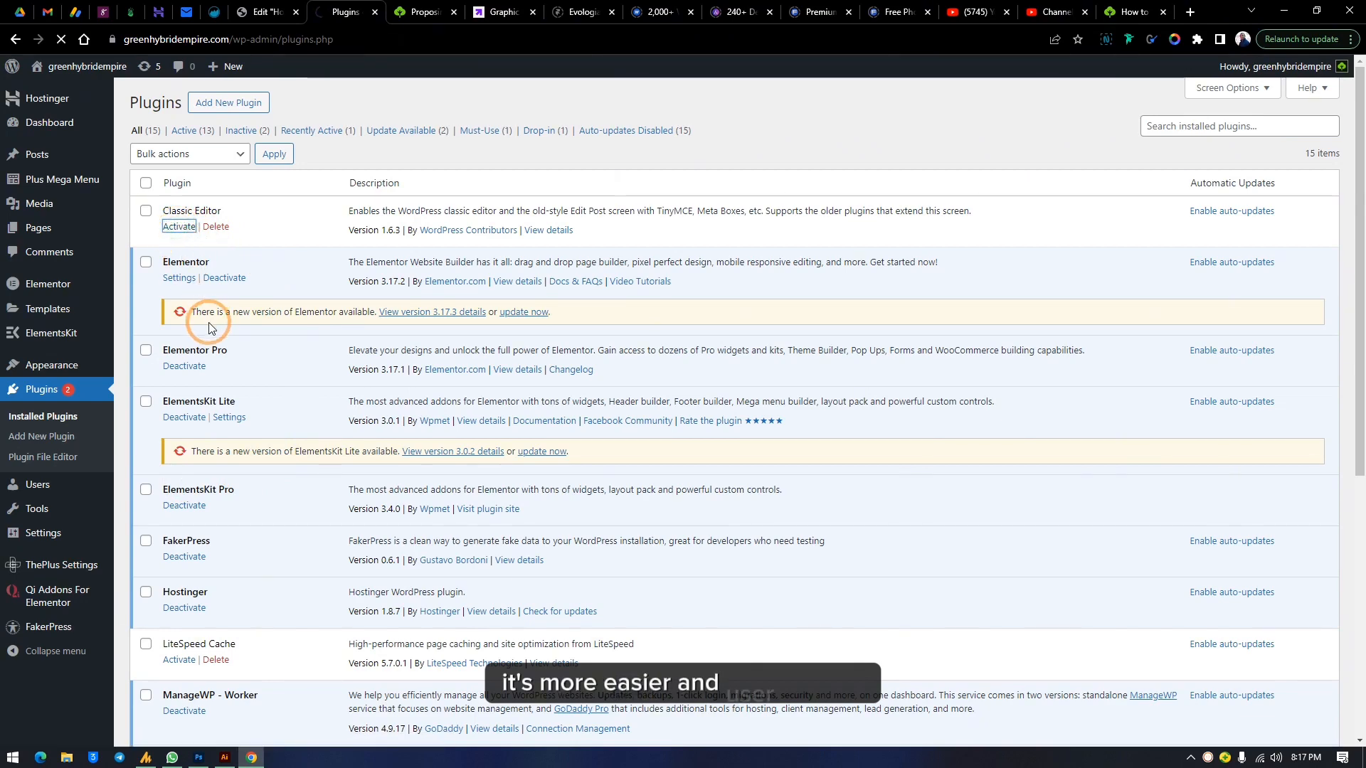